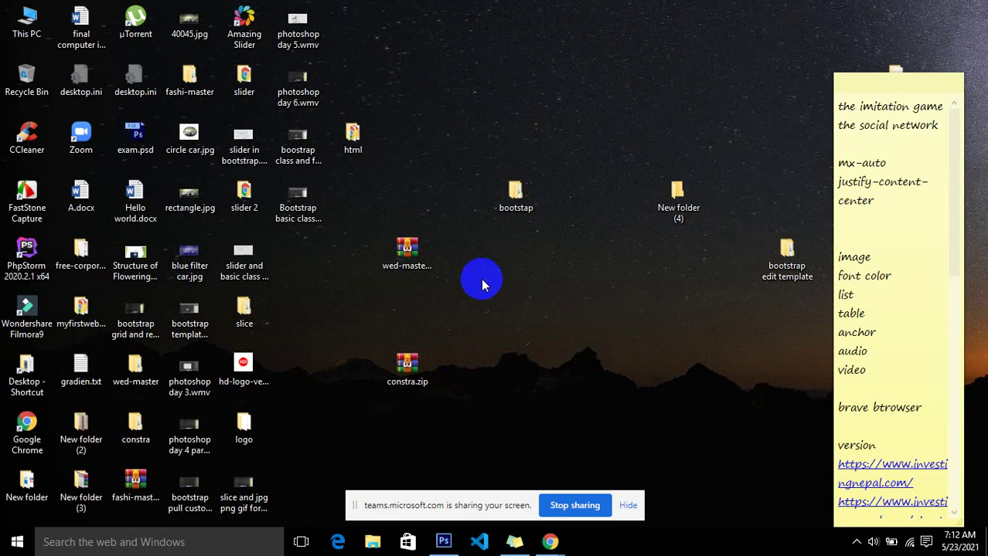
Create a new white document, 1600 × 1200 px at 72 ppi, from File > New.
click(442, 541)
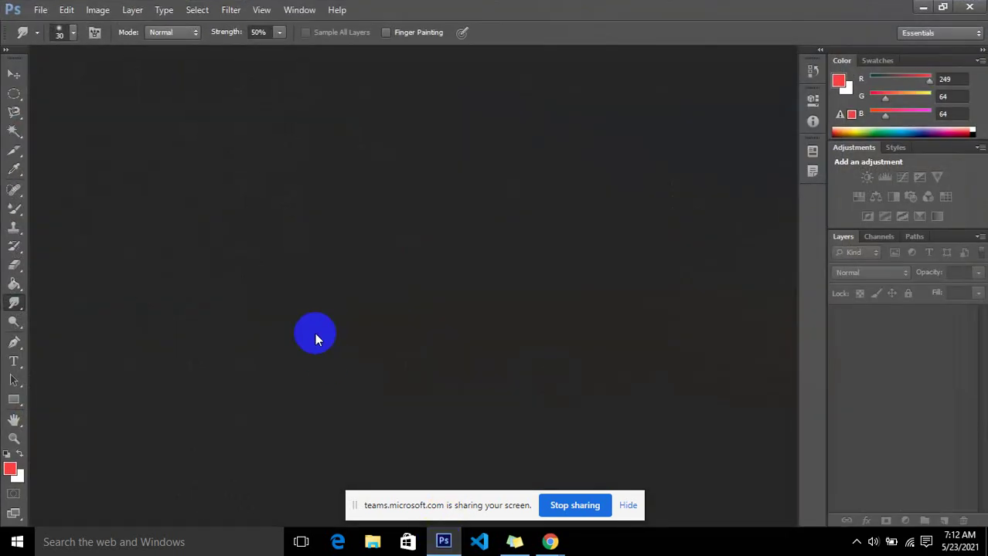
click(46, 8)
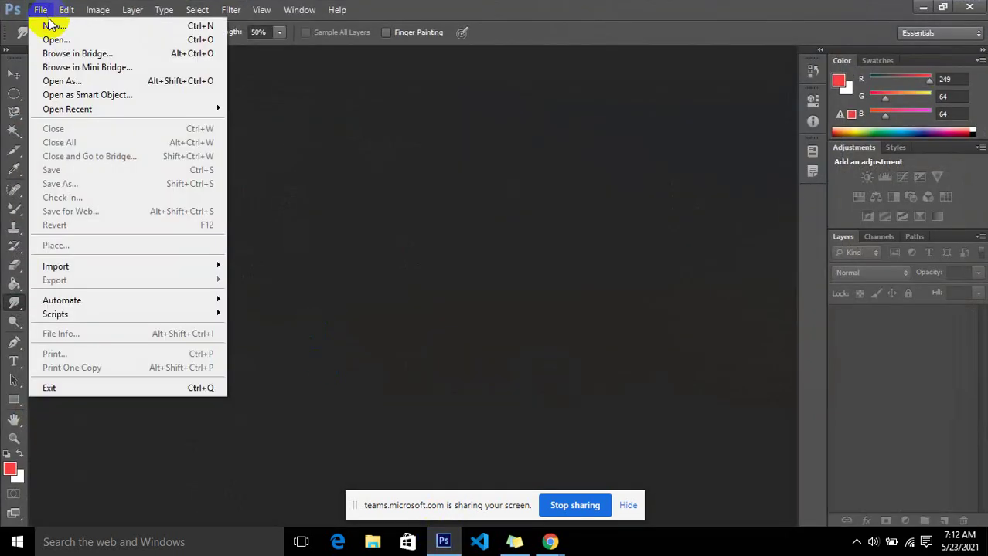
click(51, 26)
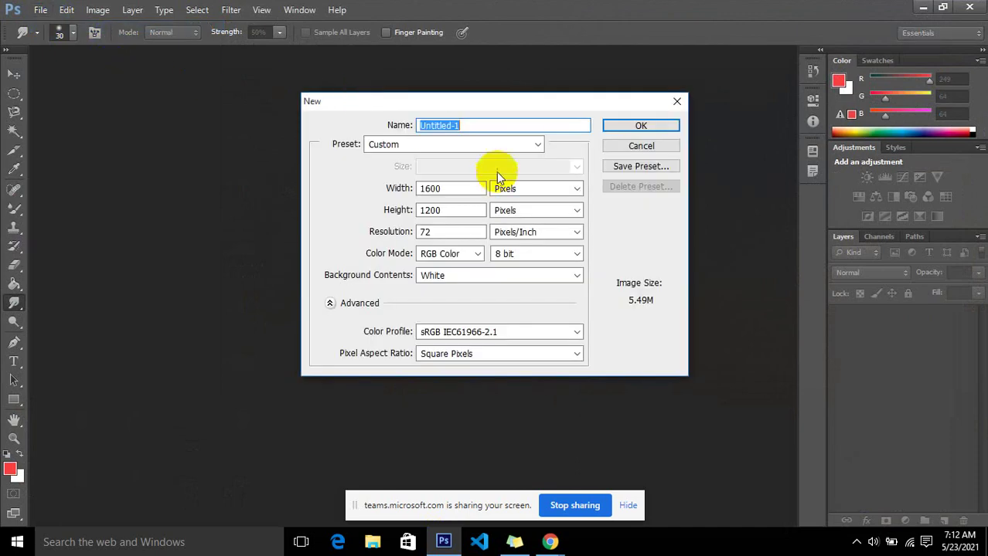
click(670, 128)
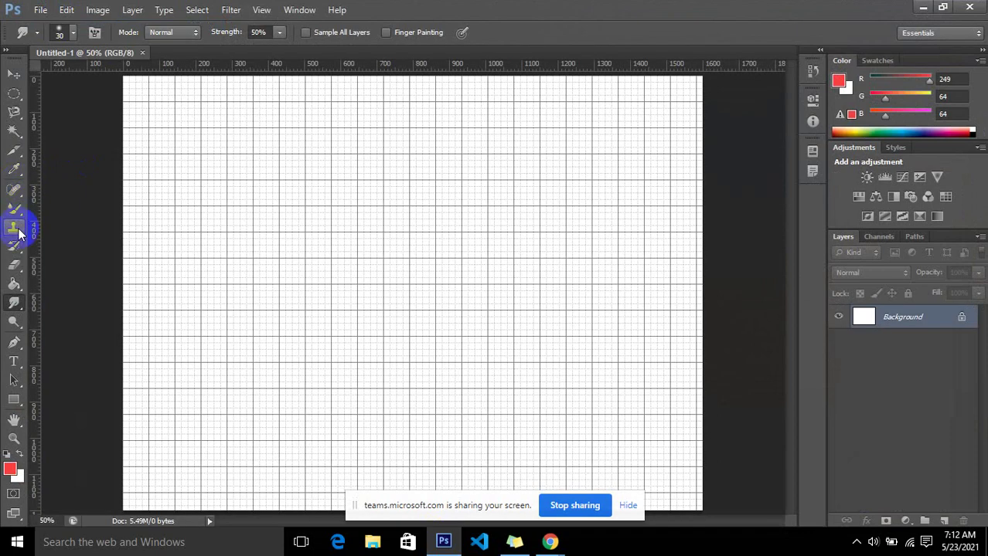
Swap the Mixer Brush Tool for the standard Brush Tool from the toolbar flyout.
drag(14, 207, 69, 222)
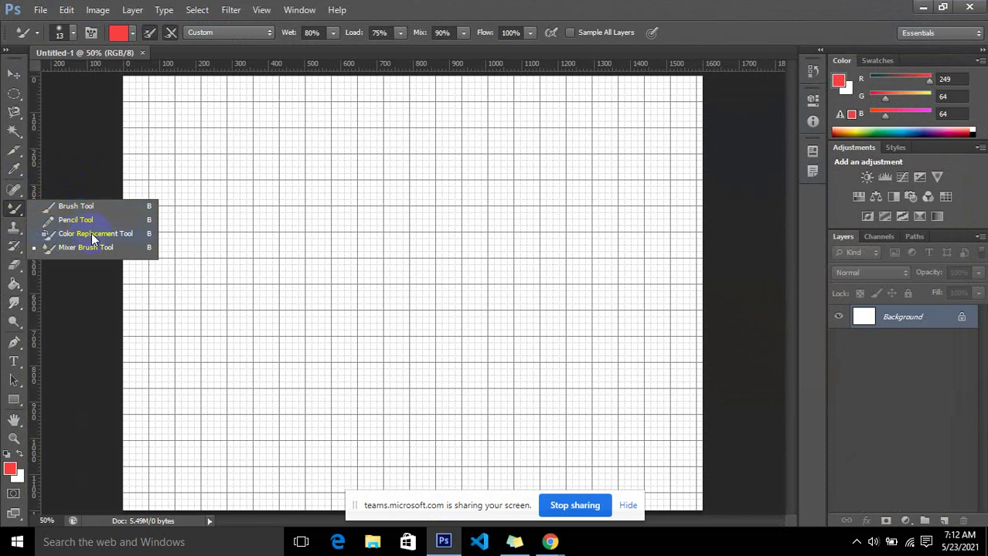
click(11, 208)
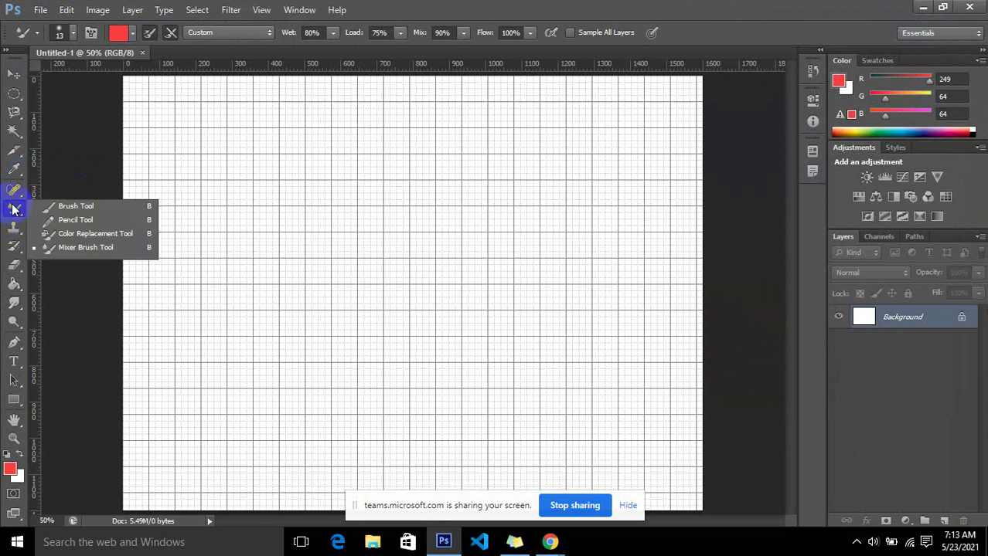
click(74, 207)
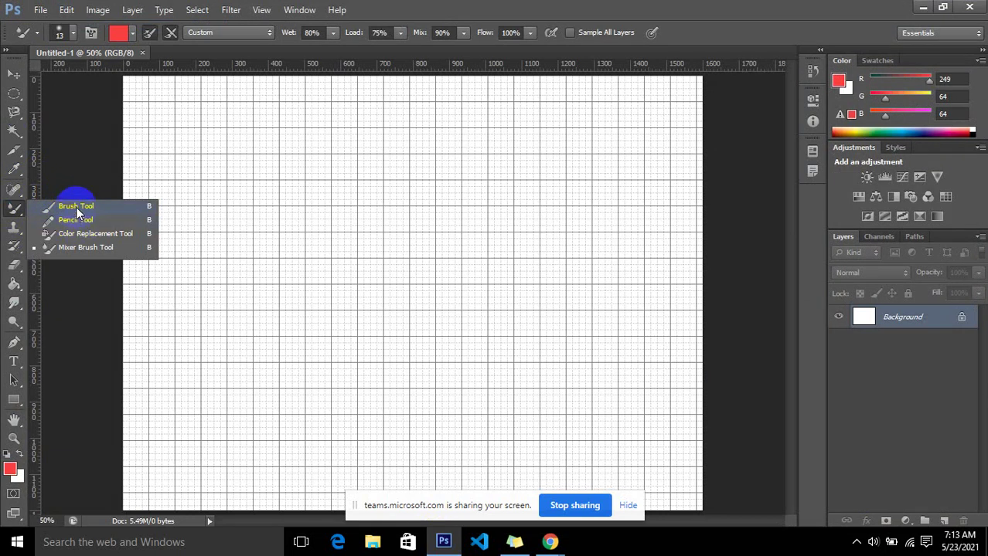
click(75, 207)
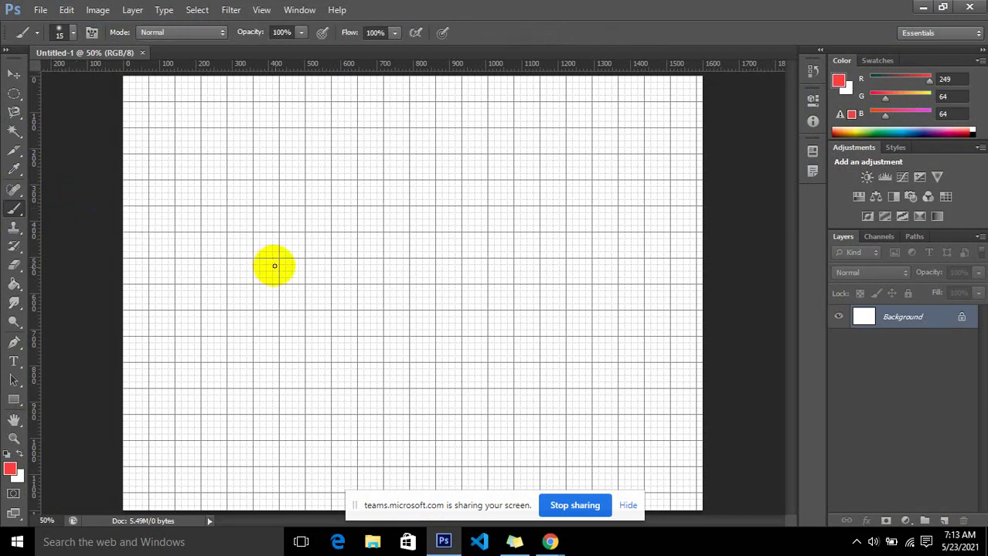
Hide the grid, enlarge the brush to 60 px, and paint red test strokes.
key(ctrl+apostrophe)
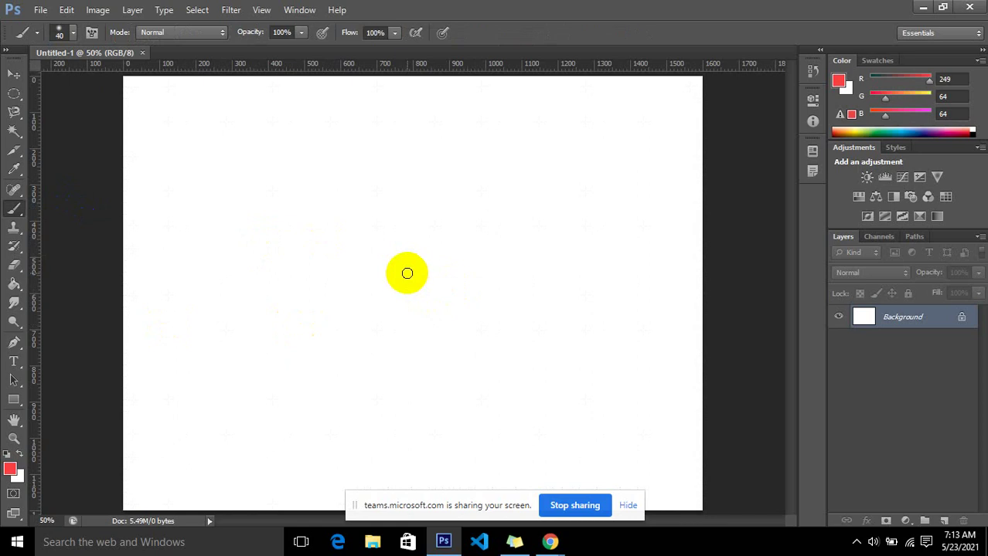
key(bracketright)
key(bracketright)
mouse_move(354, 211)
mouse_down()
mouse_move(396, 293)
mouse_move(306, 285)
mouse_up()
drag(265, 202, 271, 259)
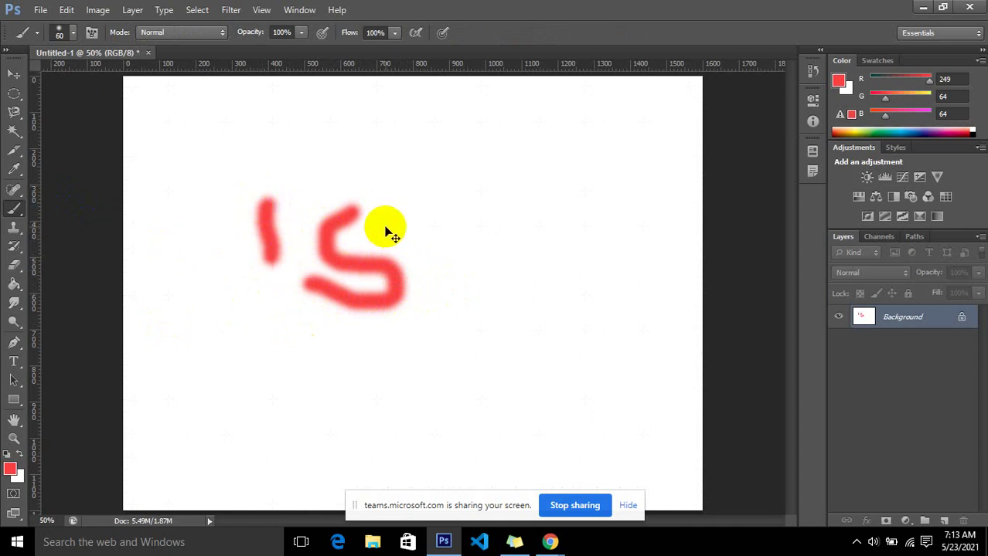
Zoom in, add a red vertical test bar, then undo the test strokes.
key(ctrl+plus)
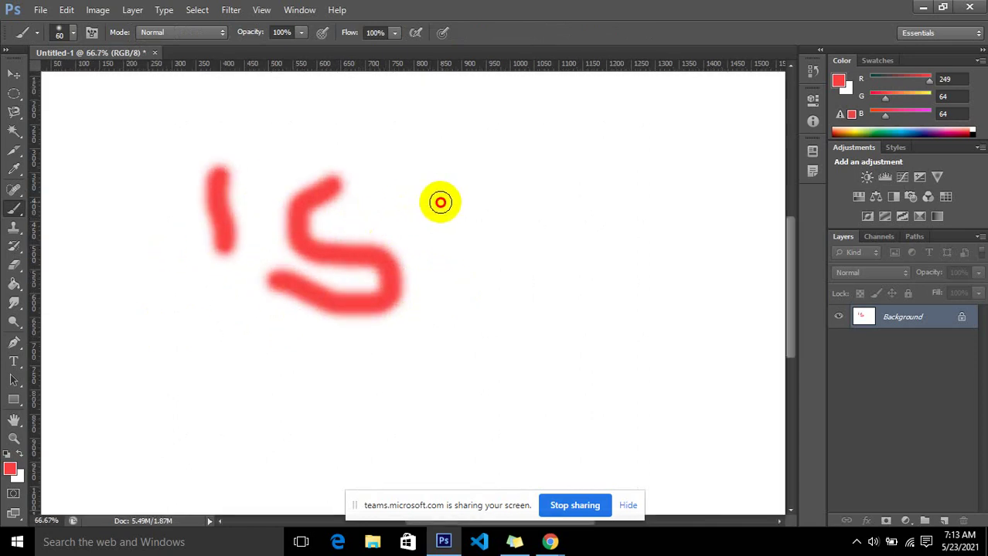
drag(439, 203, 469, 341)
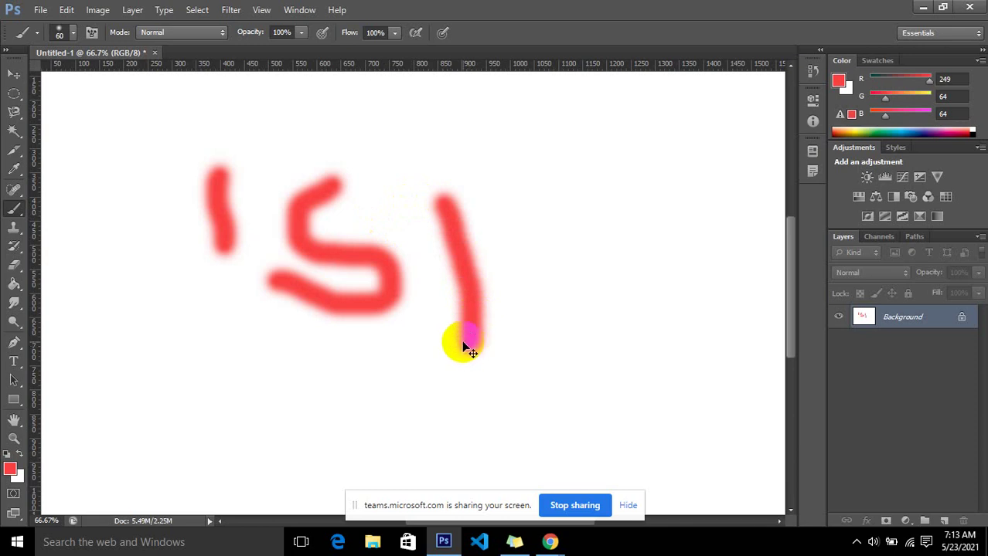
key(ctrl+alt+z)
key(ctrl+alt+z)
key(ctrl+alt+z)
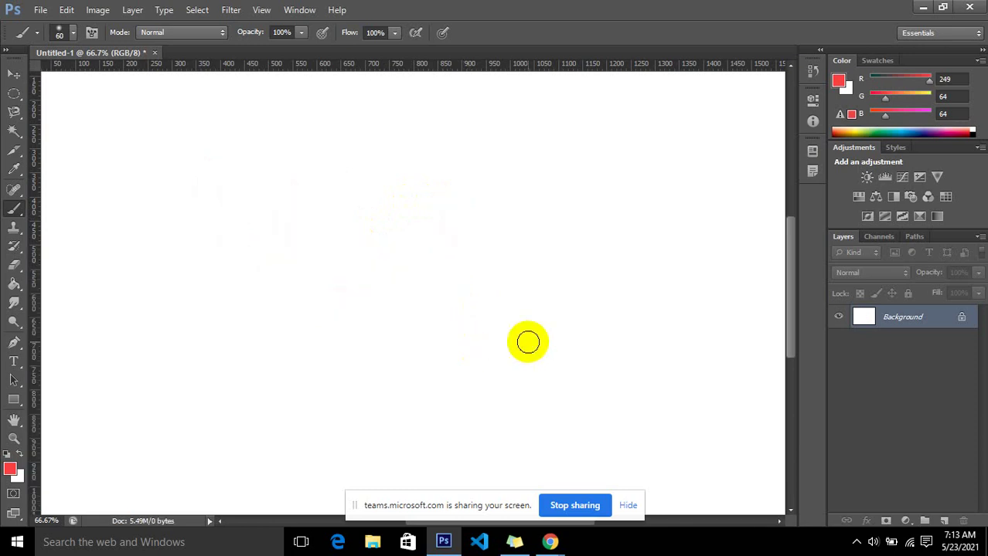
Lower brush opacity to 45% and paint a faded pink stroke on the left.
click(302, 34)
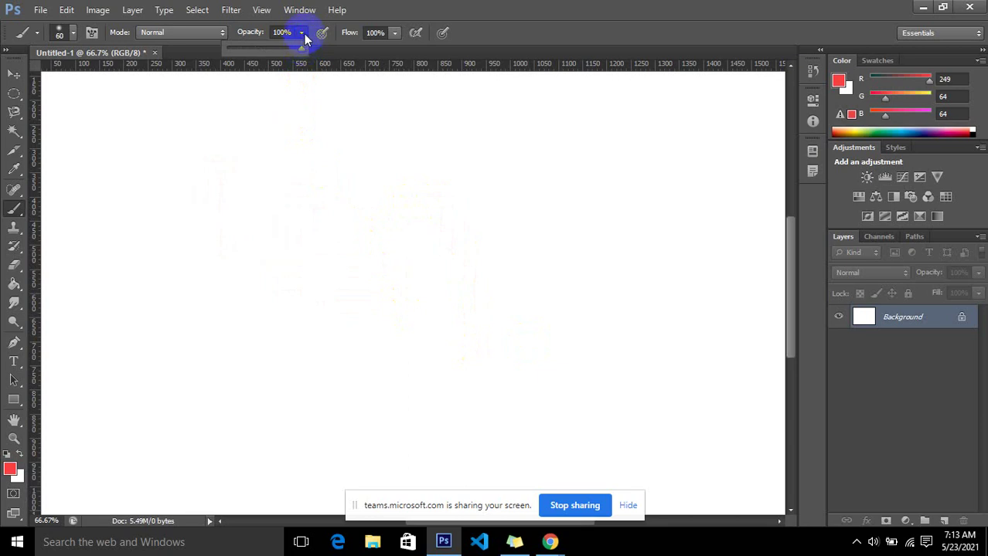
click(304, 34)
click(303, 35)
drag(301, 51, 262, 49)
drag(215, 185, 229, 267)
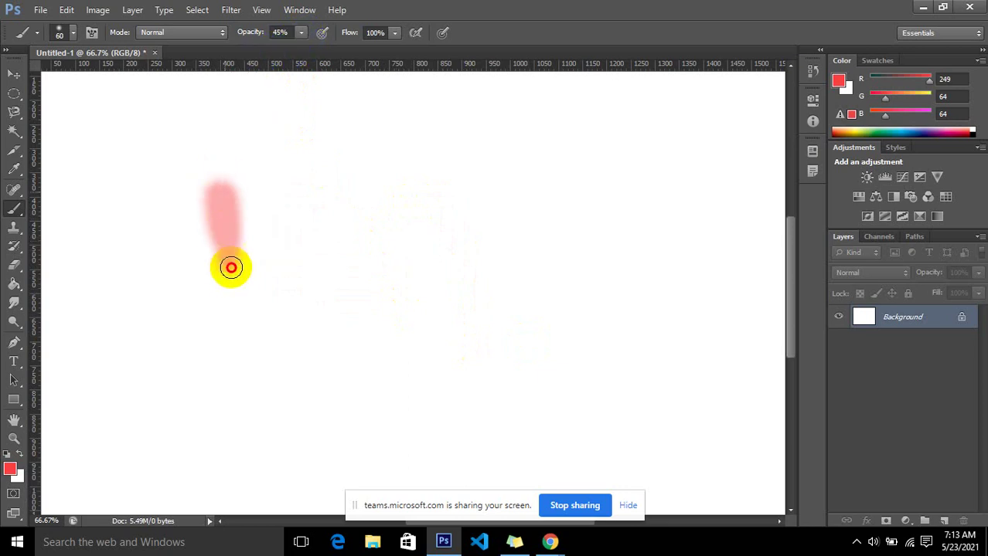
Restore opacity to 100%, check Flow and the brush presets, and briefly visit Teams.
click(300, 32)
drag(297, 53, 341, 50)
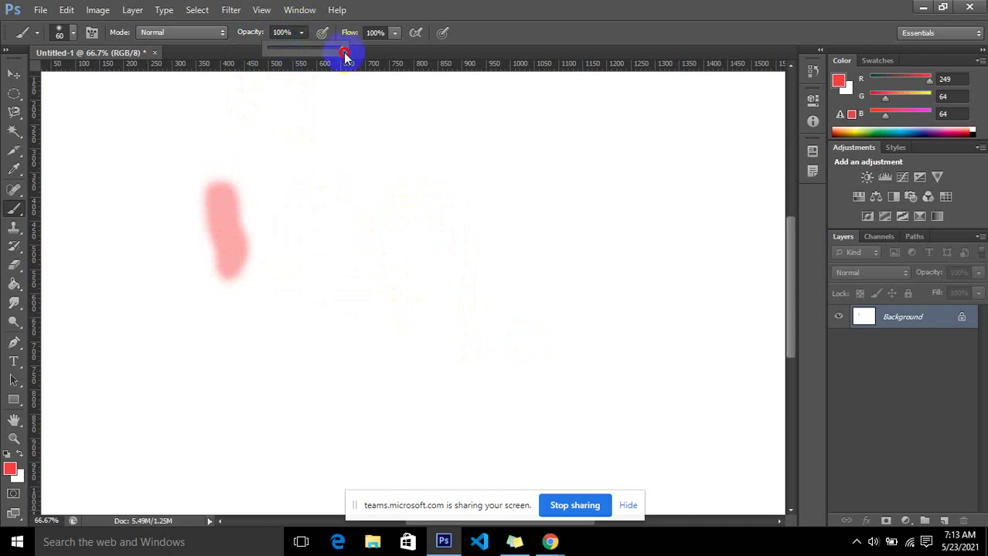
click(395, 33)
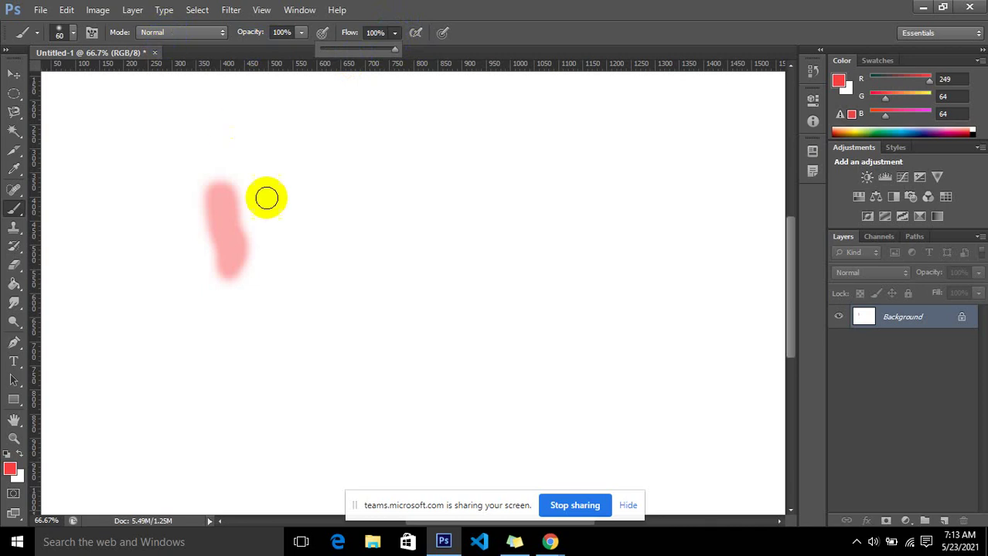
click(73, 33)
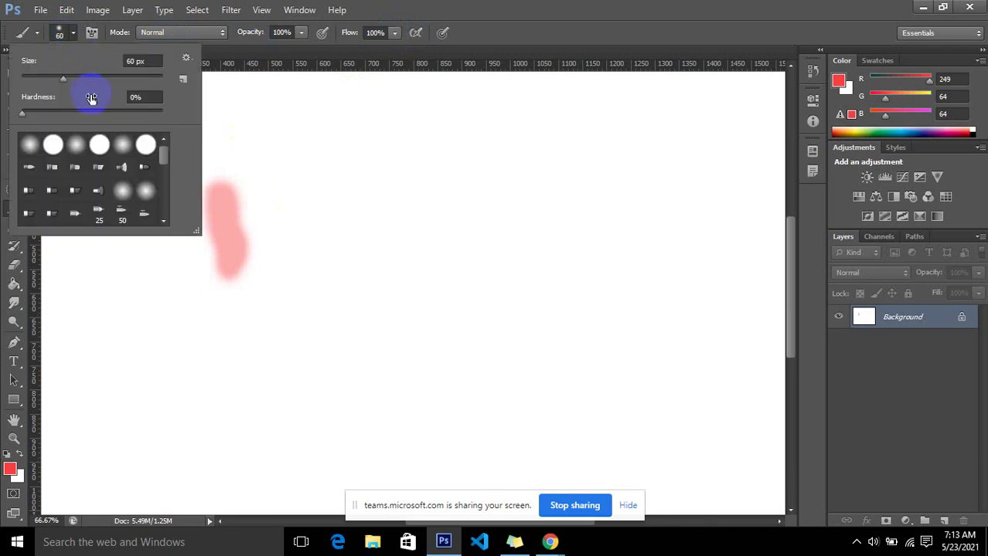
key(alt+Tab)
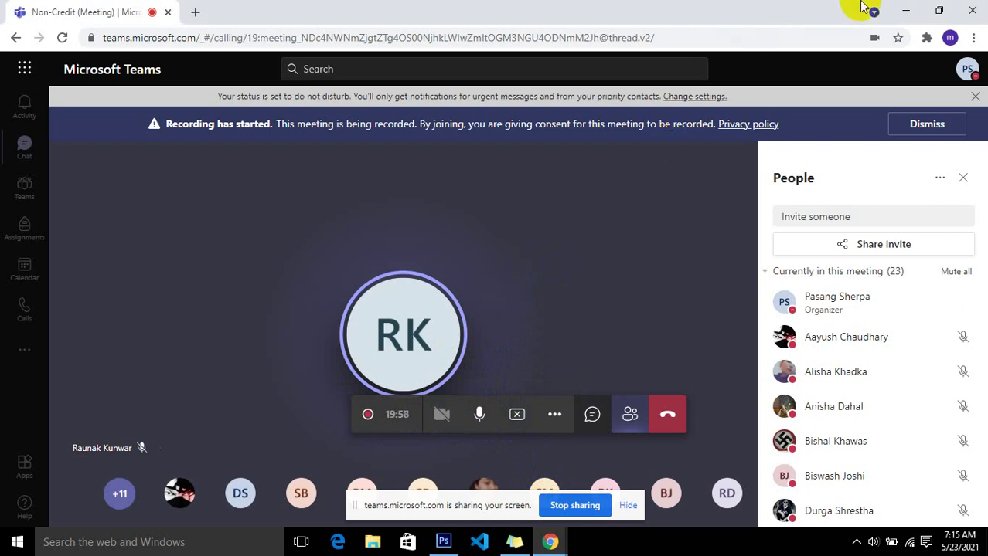
click(905, 11)
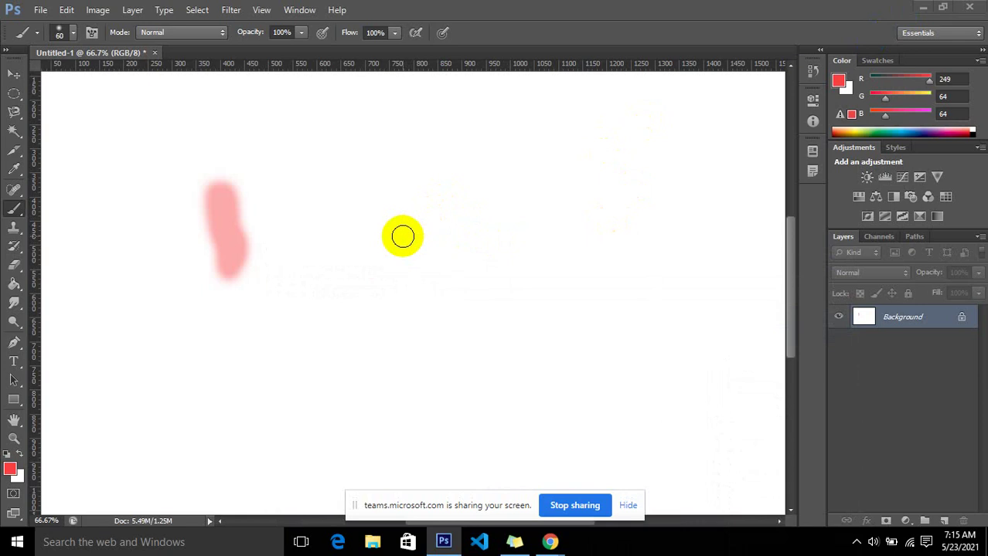
Paint a red vertical stroke, a 46%-opacity pink horizontal stroke, then another red vertical at 100%.
drag(389, 241, 389, 320)
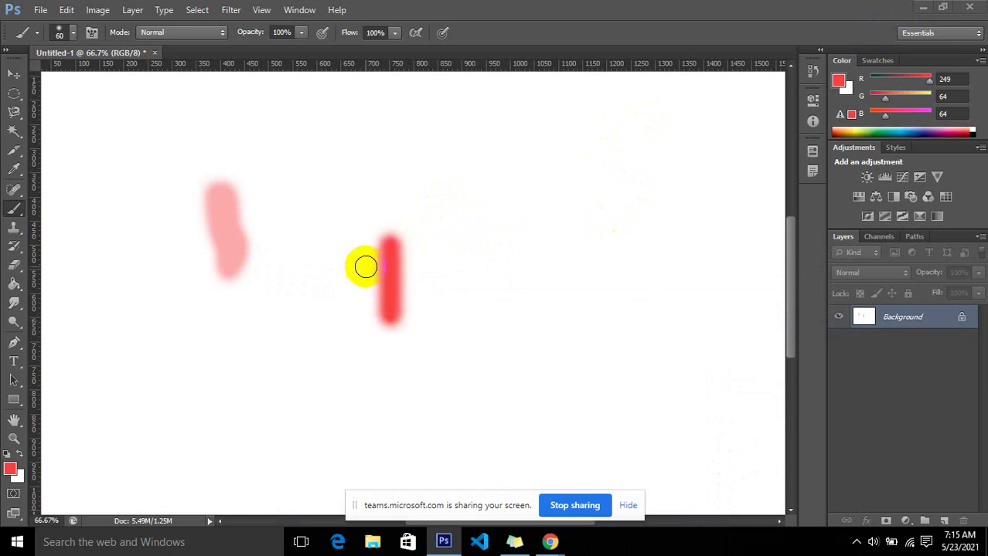
click(302, 32)
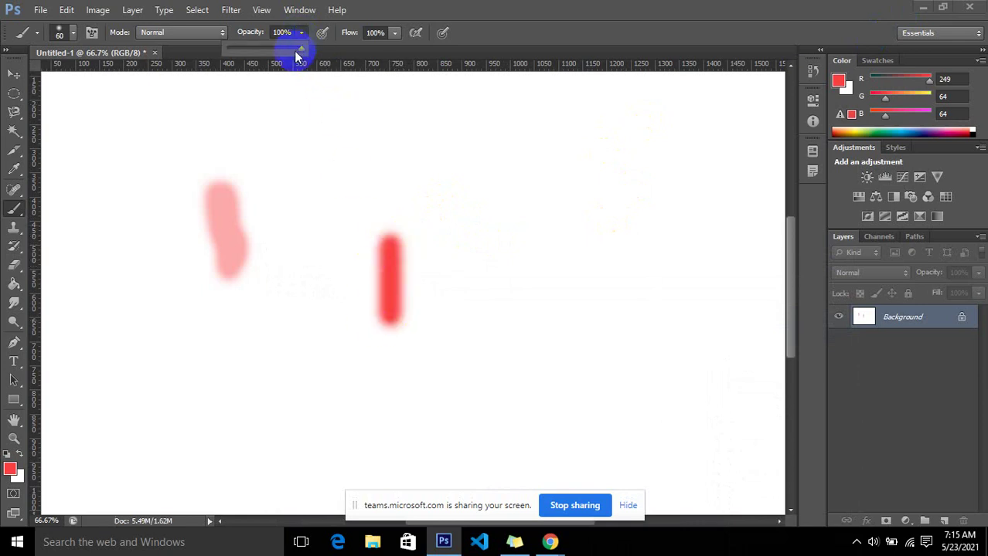
drag(300, 51, 261, 49)
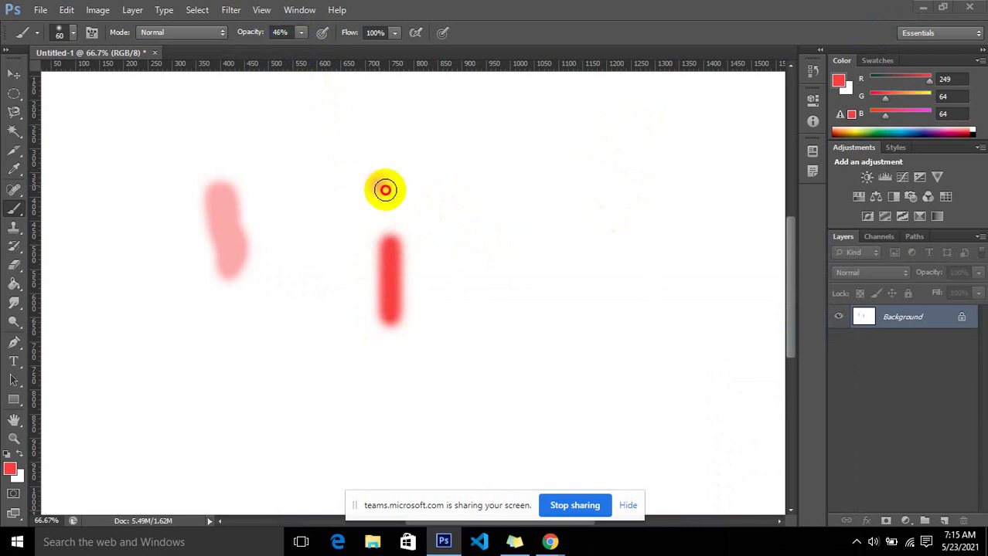
drag(371, 187, 502, 234)
click(301, 33)
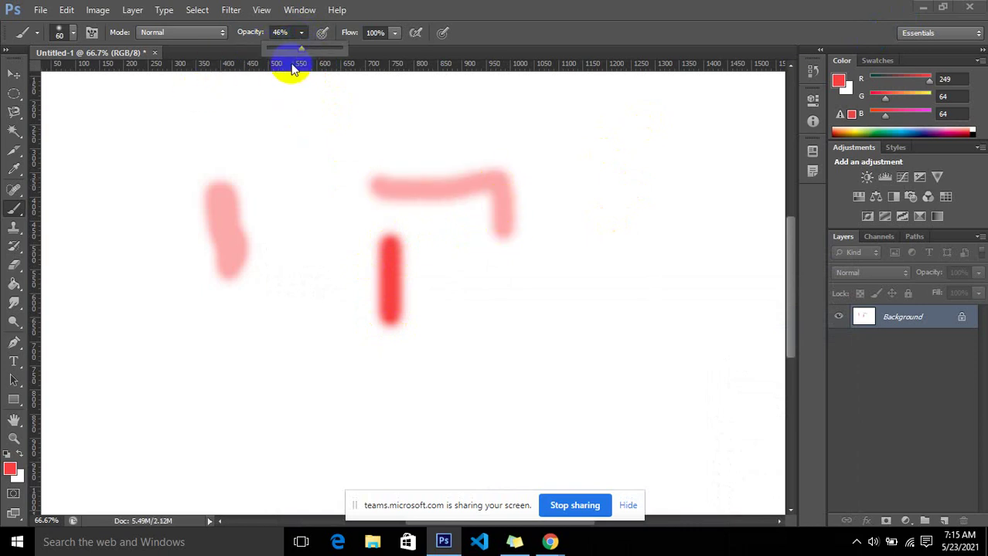
drag(300, 51, 370, 46)
drag(316, 205, 316, 269)
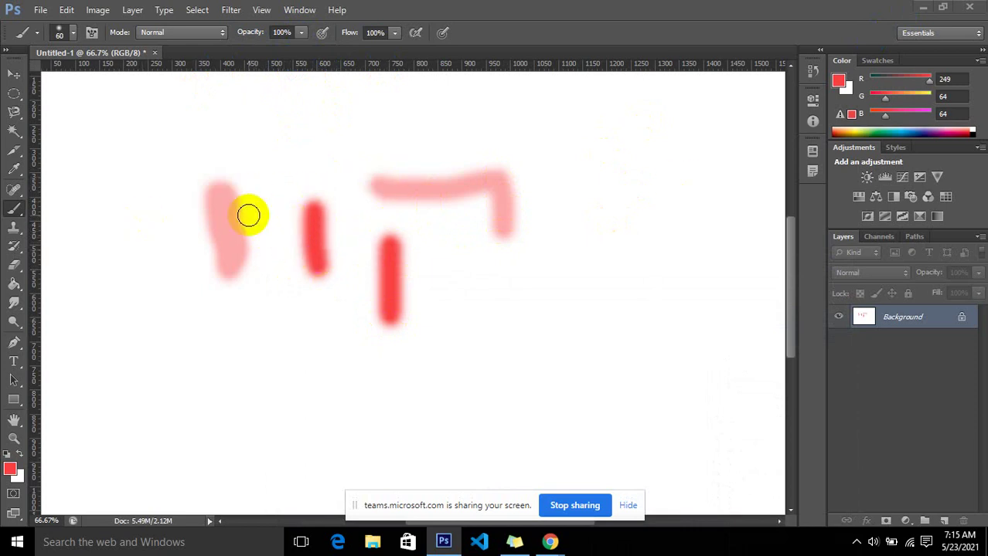
Choose the hard round brush and paint a red curved stroke on the right.
click(73, 33)
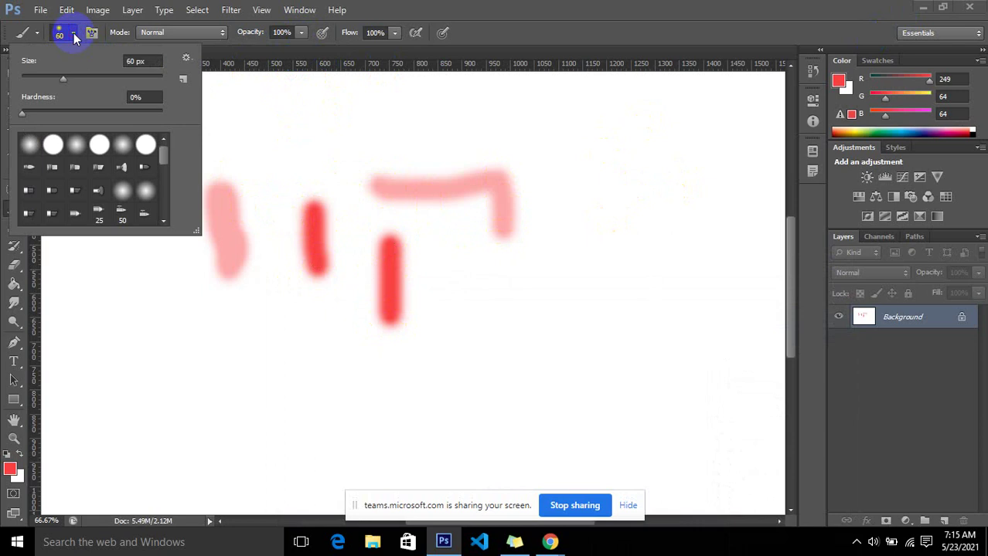
click(121, 193)
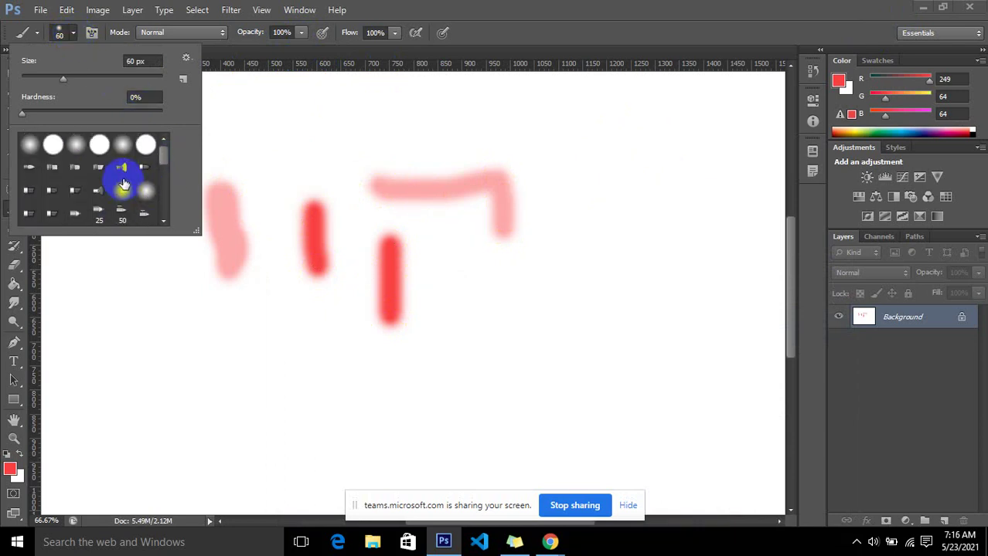
click(53, 147)
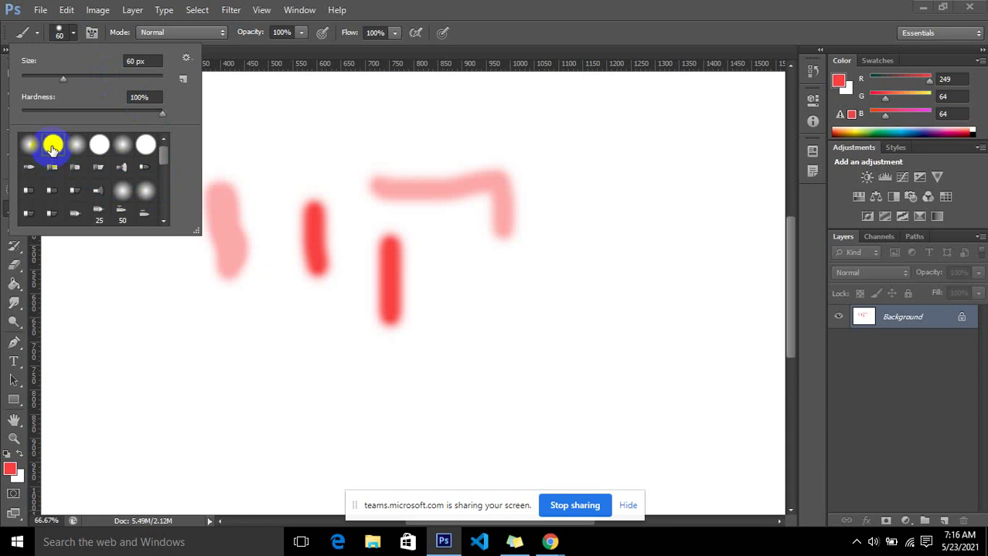
mouse_move(604, 121)
mouse_down()
mouse_move(607, 216)
mouse_move(581, 271)
mouse_move(513, 315)
mouse_up()
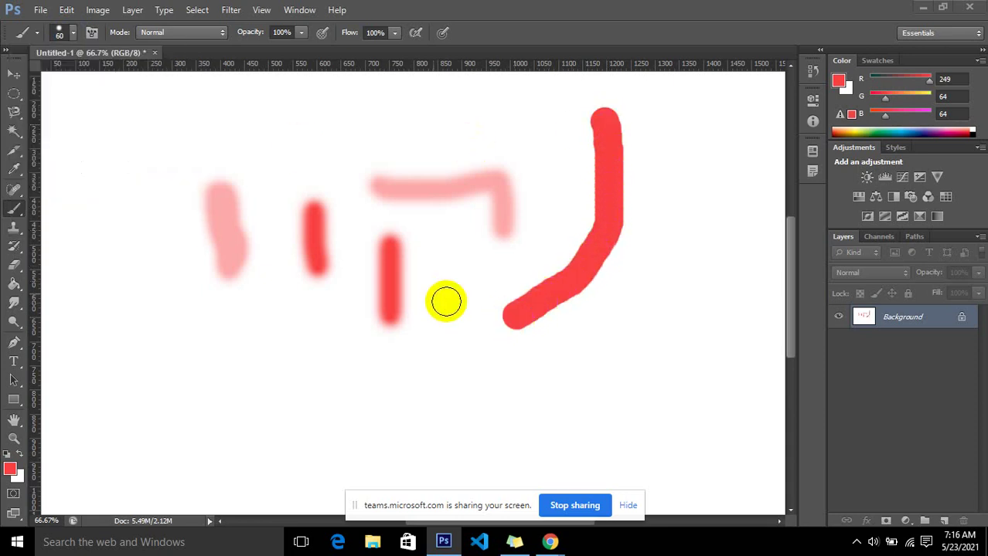
Switch to a soft round brush, paint a diagonal stroke and dot, then enlarge to 250 px.
click(69, 32)
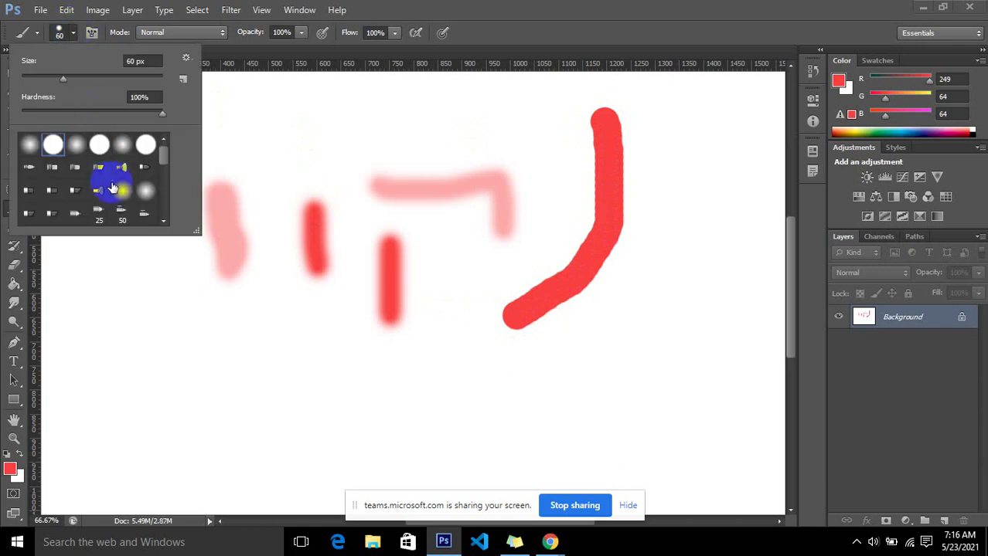
click(123, 147)
drag(249, 356, 319, 395)
click(167, 247)
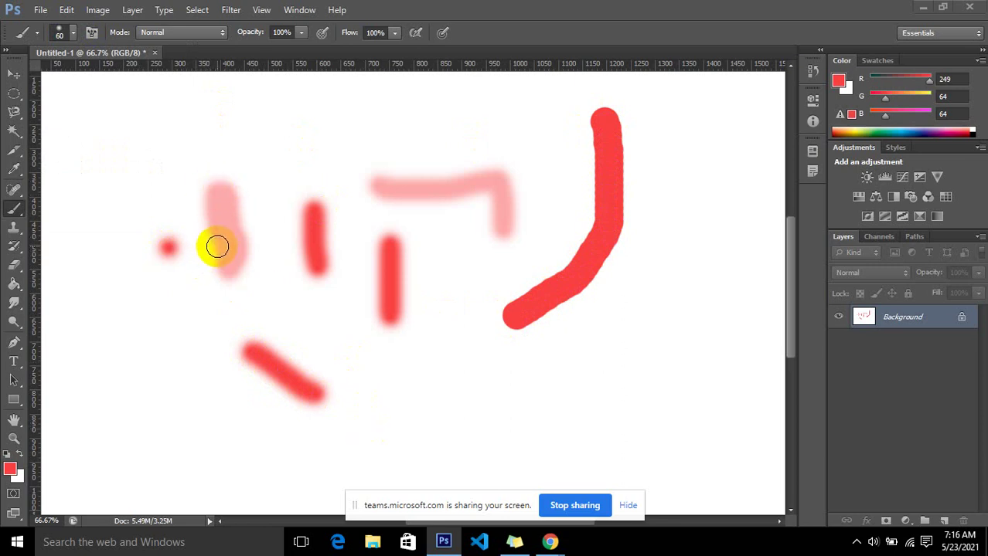
key(bracketright)
key(bracketright)
key(bracketright)
key(bracketright)
key(bracketright)
key(bracketright)
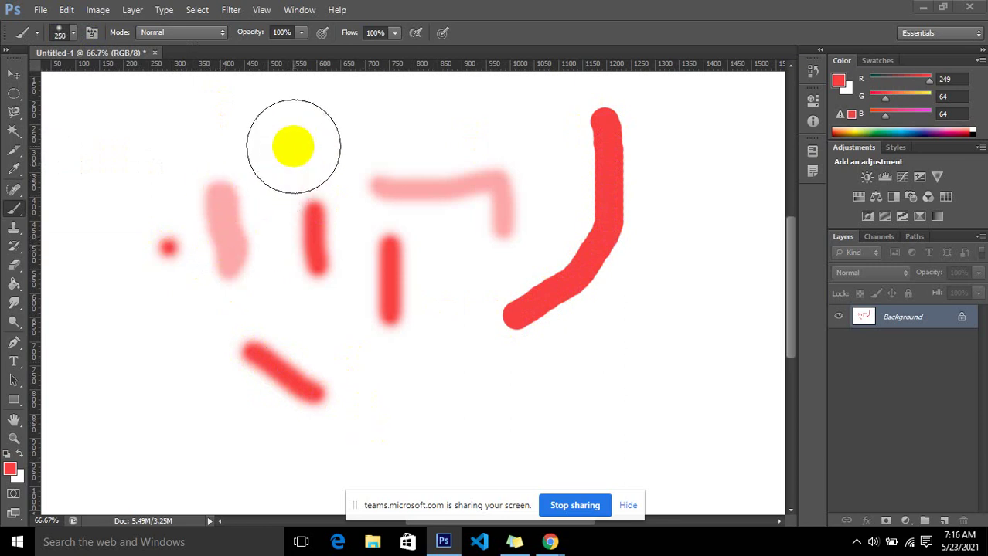
Stamp a large soft red blot, then a solid hard-edged red circle near the top.
click(293, 146)
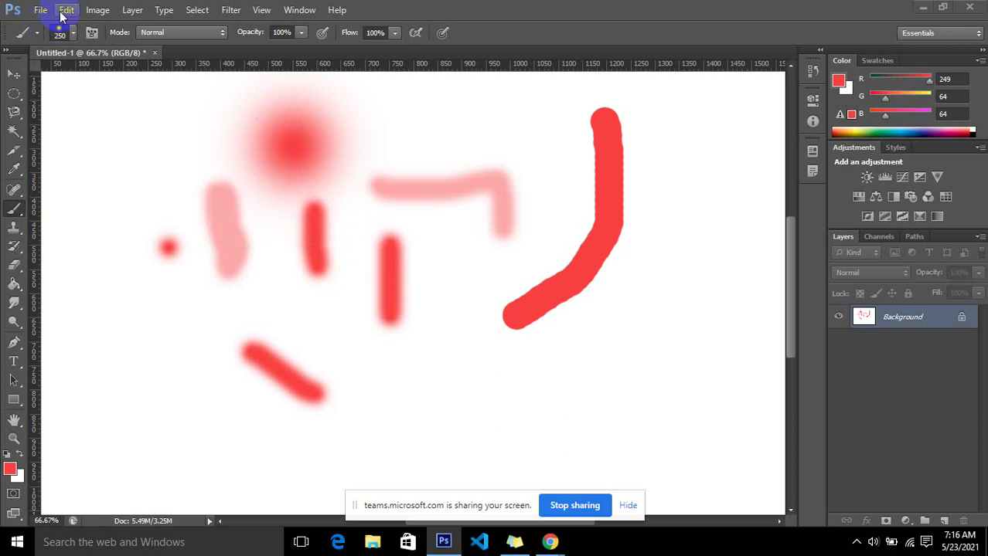
click(71, 34)
click(53, 143)
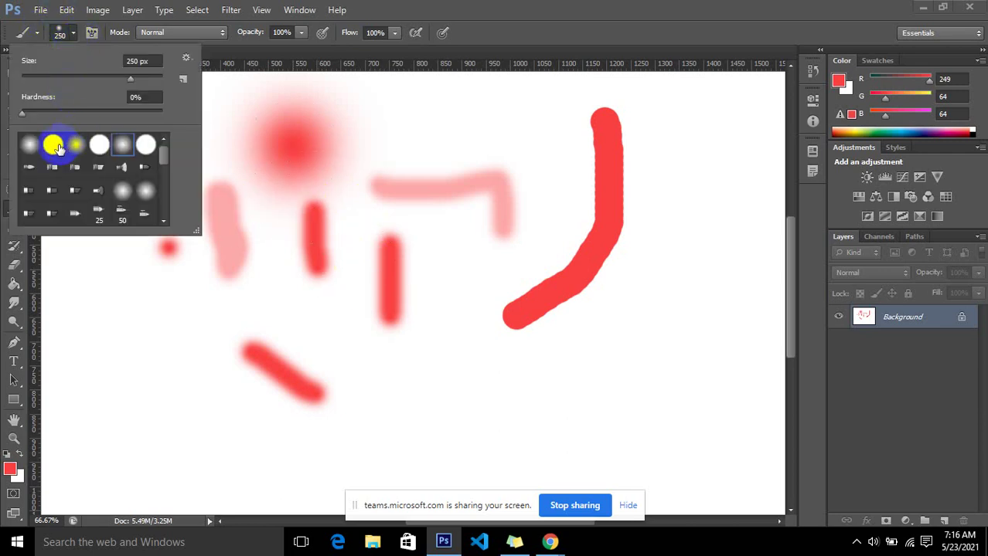
click(410, 131)
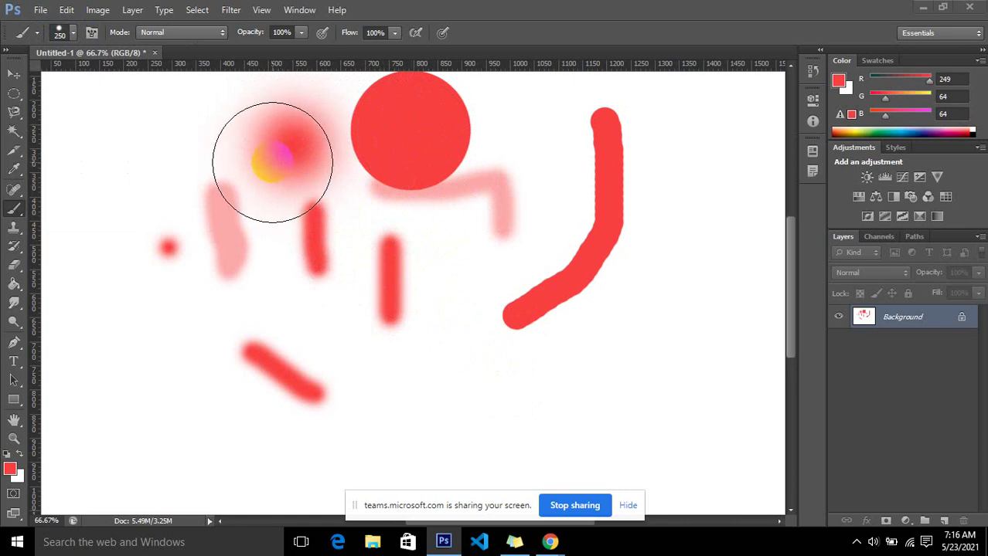
Pick a different brush tip and open the Brush settings panel with F5.
click(69, 36)
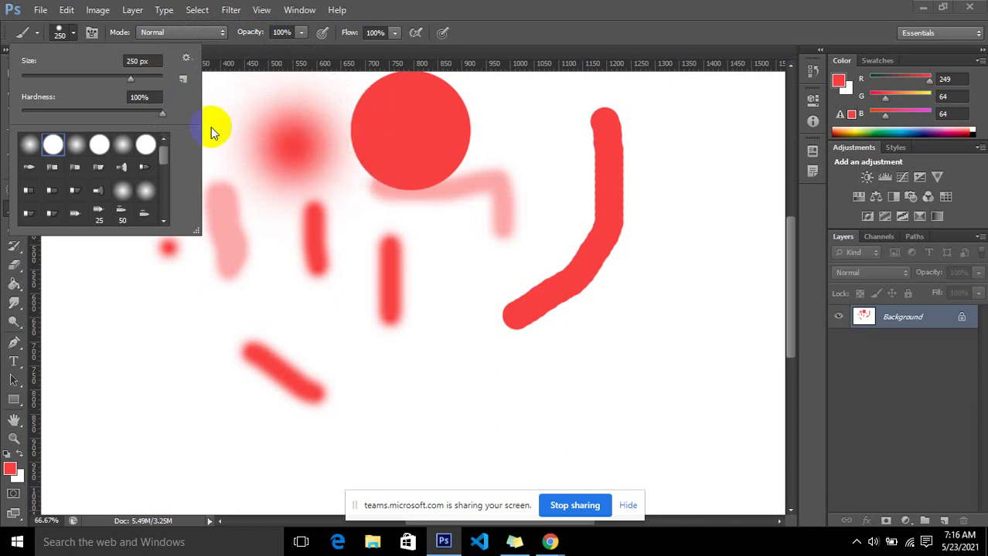
click(151, 146)
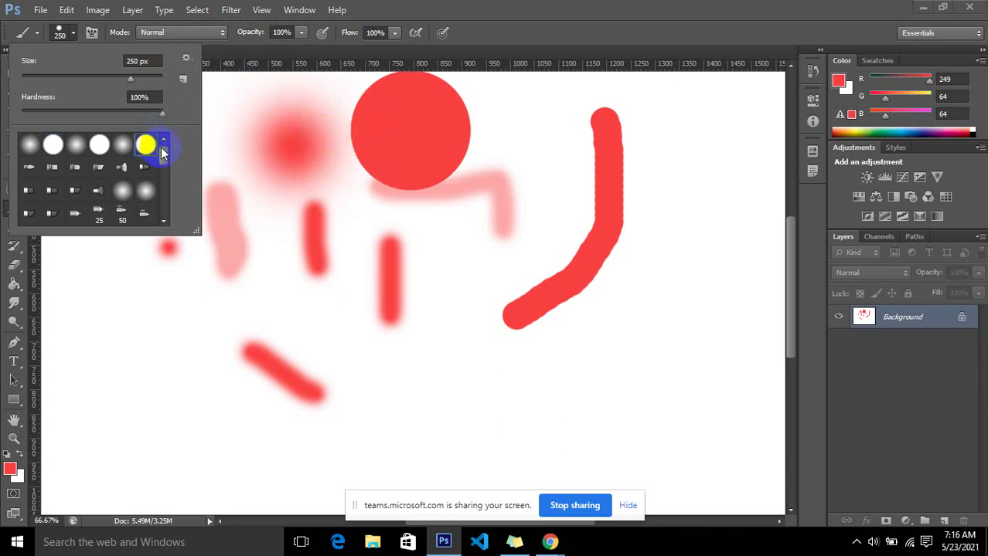
key(F5)
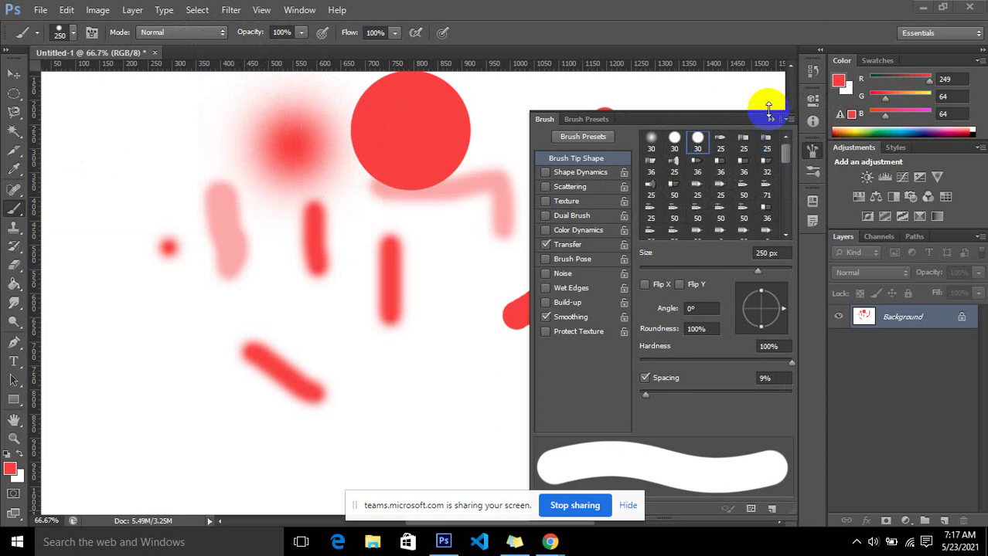
Close the Brush panel and stamp two red circles at the right.
click(770, 118)
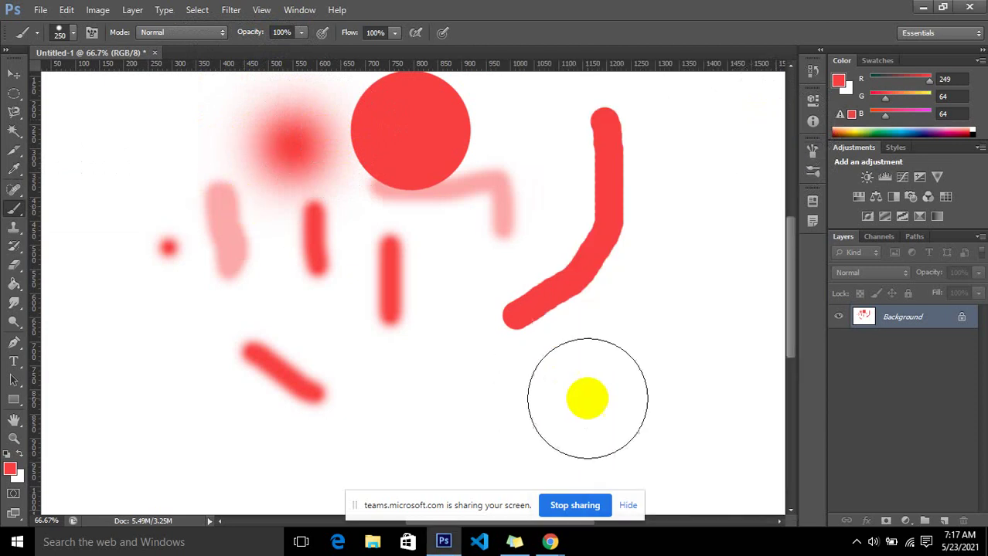
click(588, 398)
click(704, 247)
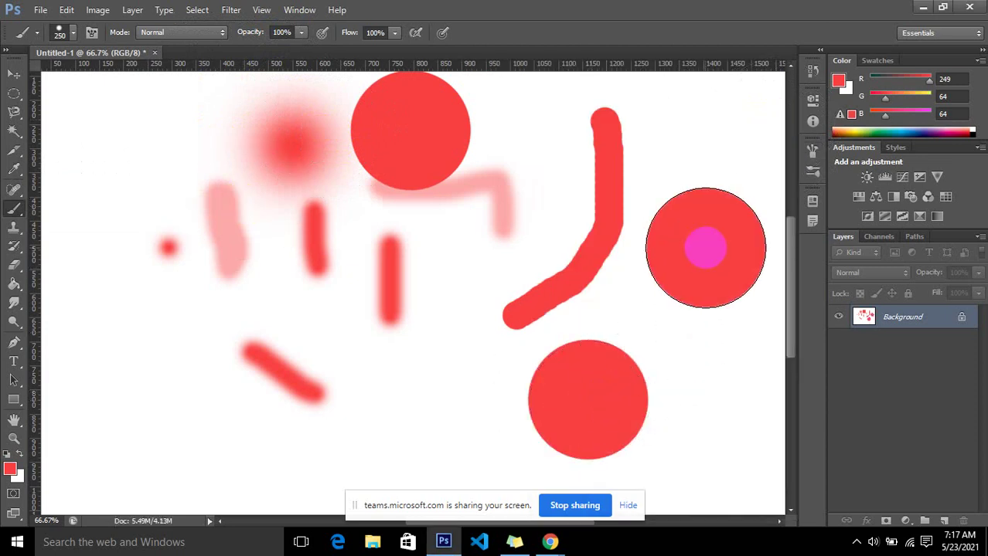
Step backward repeatedly with Ctrl+Alt+Z to undo the red strokes and circles.
key(ctrl+alt+z)
key(ctrl+alt+z)
key(ctrl+alt+z)
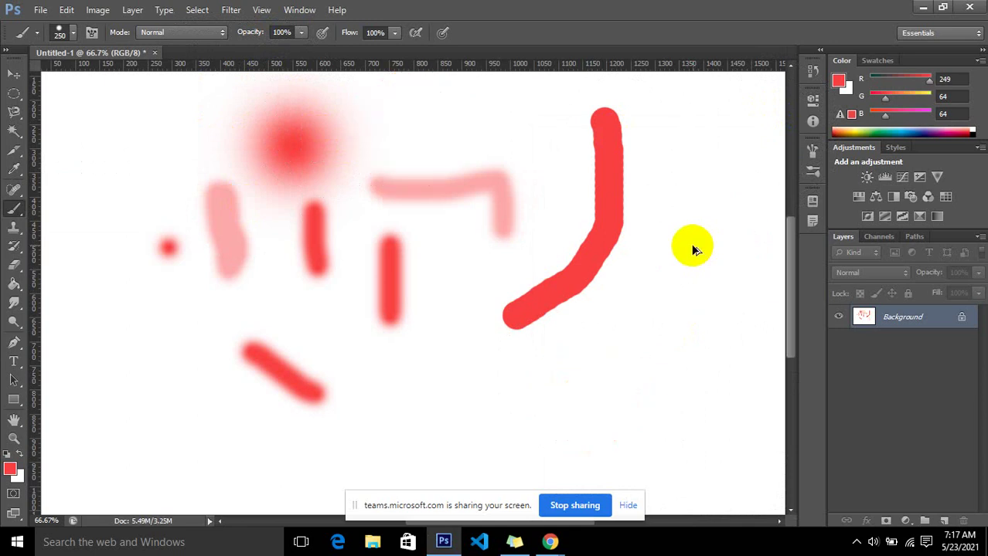
key(ctrl+alt+z)
key(ctrl+alt+z)
key(ctrl+alt+z)
key(ctrl+alt+z)
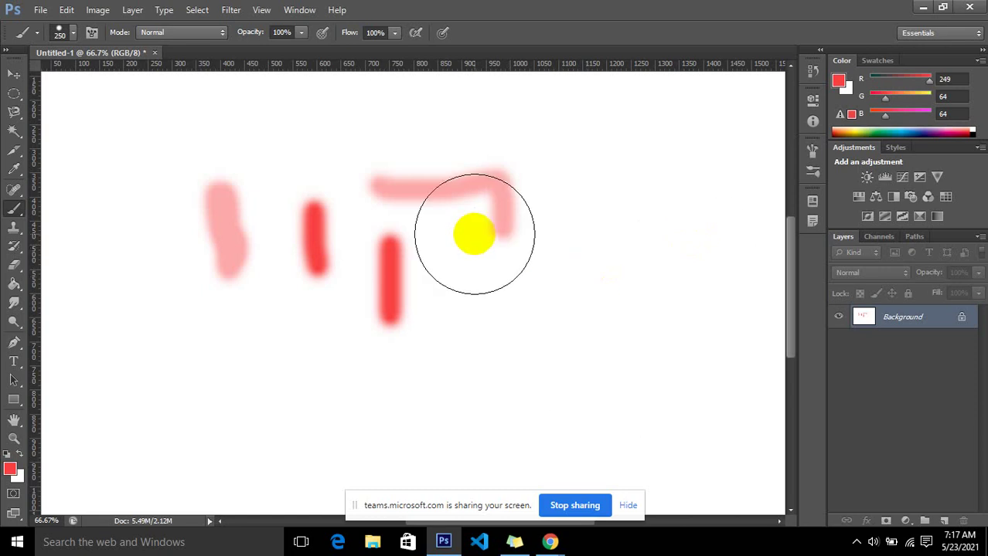
key(ctrl+alt+z)
key(ctrl+alt+z)
key(ctrl+alt+z)
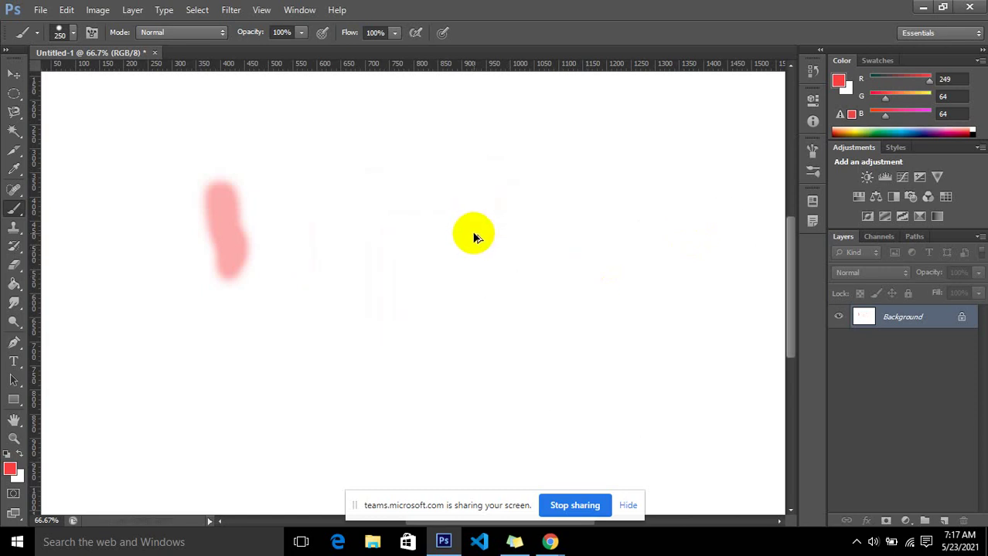
key(ctrl+alt+z)
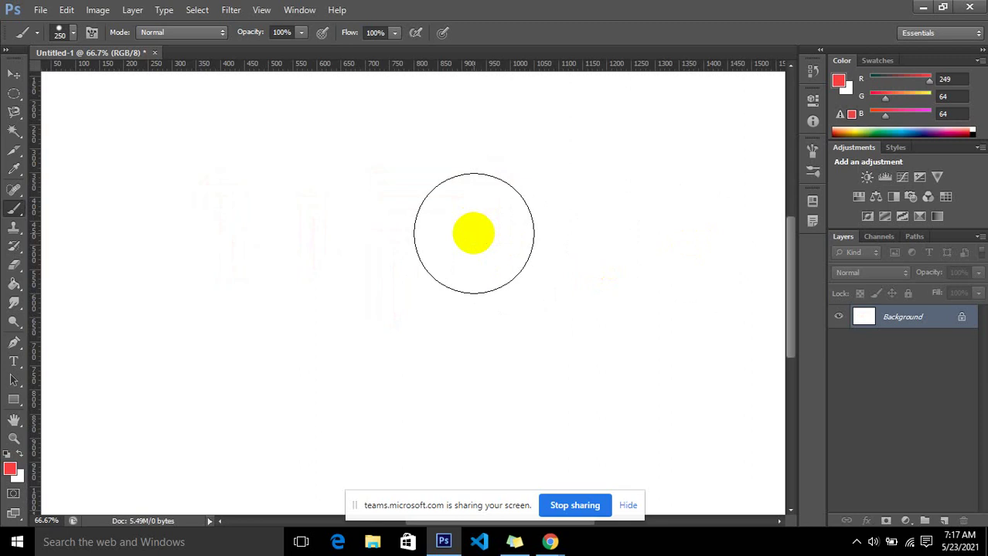
Choose the 74 px maple-leaf brush and stamp scattered leaves around the canvas centre.
click(73, 32)
drag(161, 158, 165, 199)
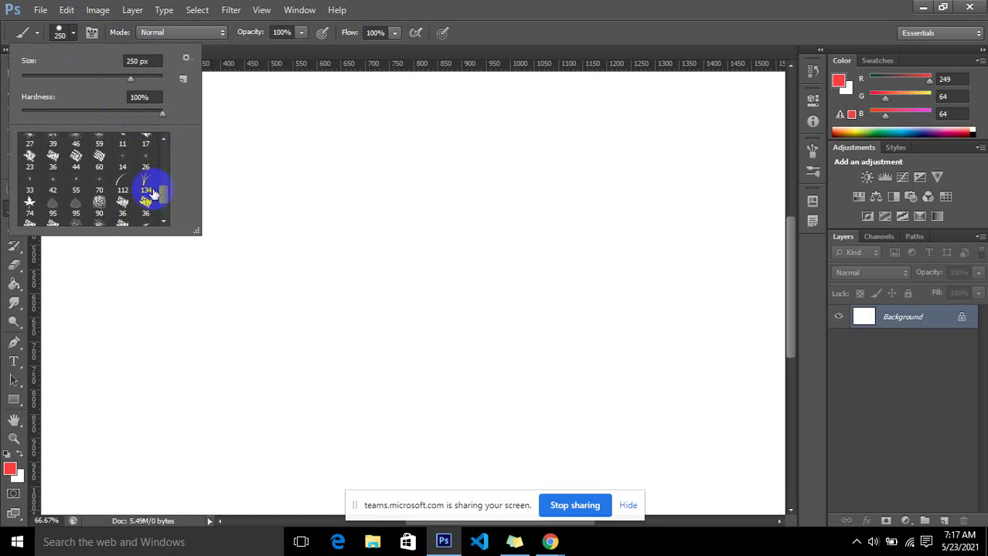
click(30, 204)
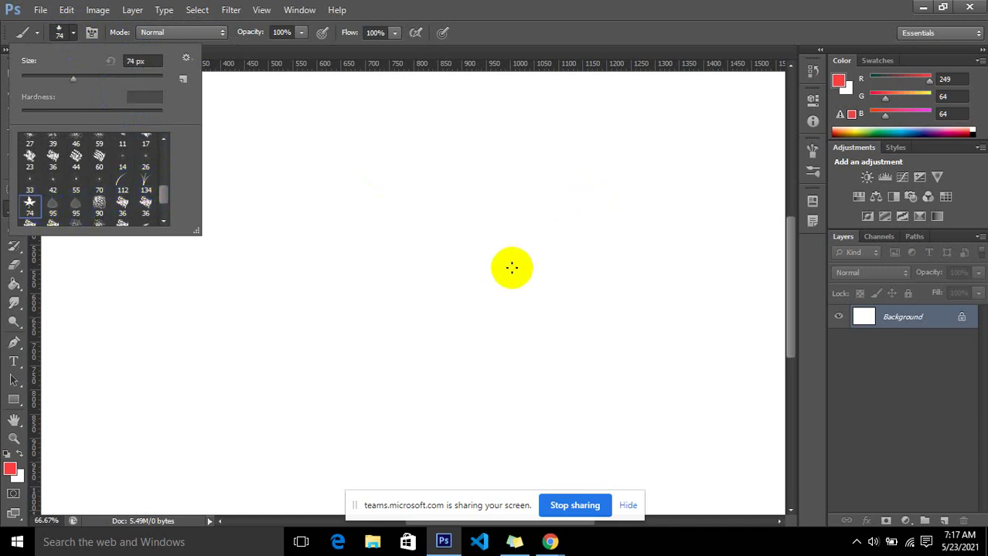
click(511, 267)
click(511, 267)
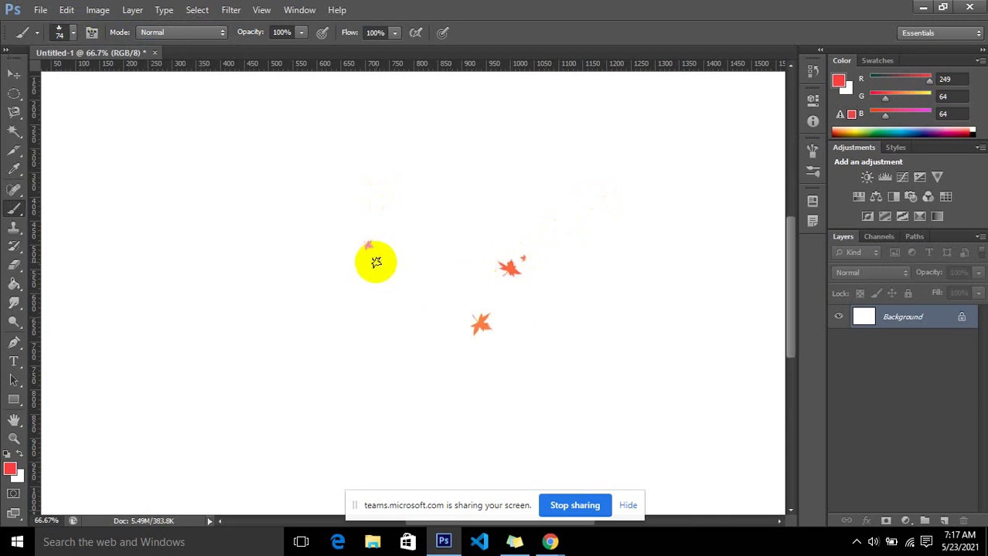
click(442, 237)
drag(442, 237, 442, 276)
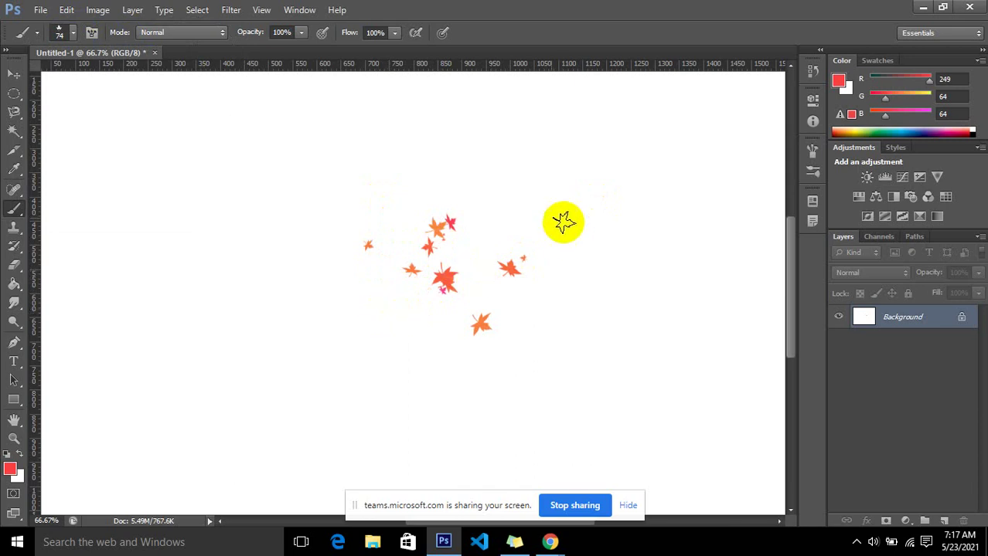
Open and close the brush preset options menu.
click(76, 31)
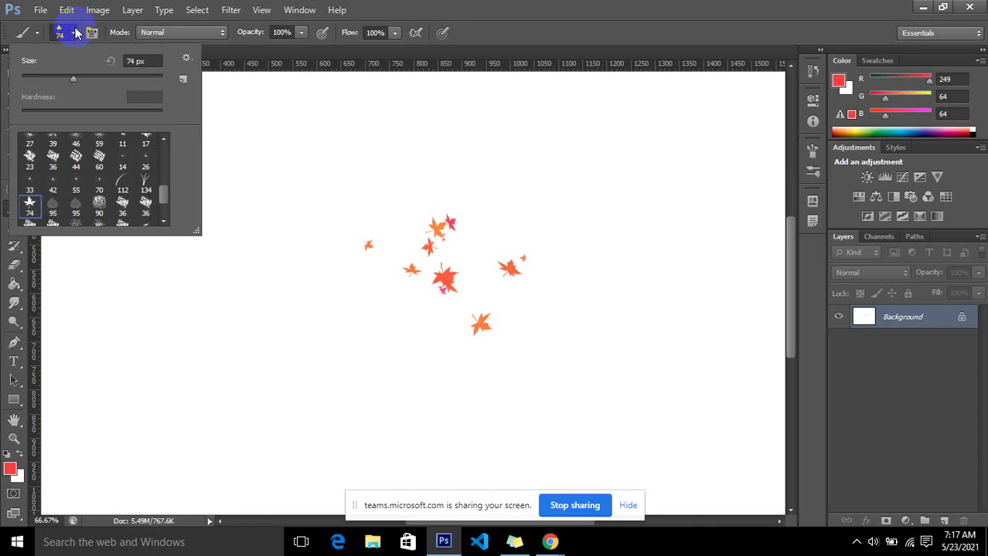
click(185, 58)
click(187, 61)
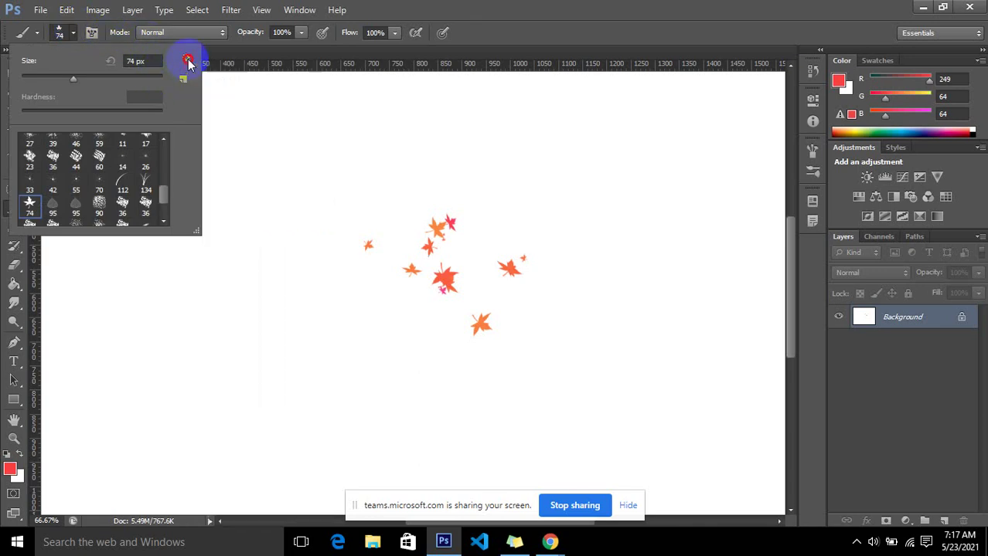
Set the leaf brush's Brush Tip Shape spacing to 5%.
click(92, 32)
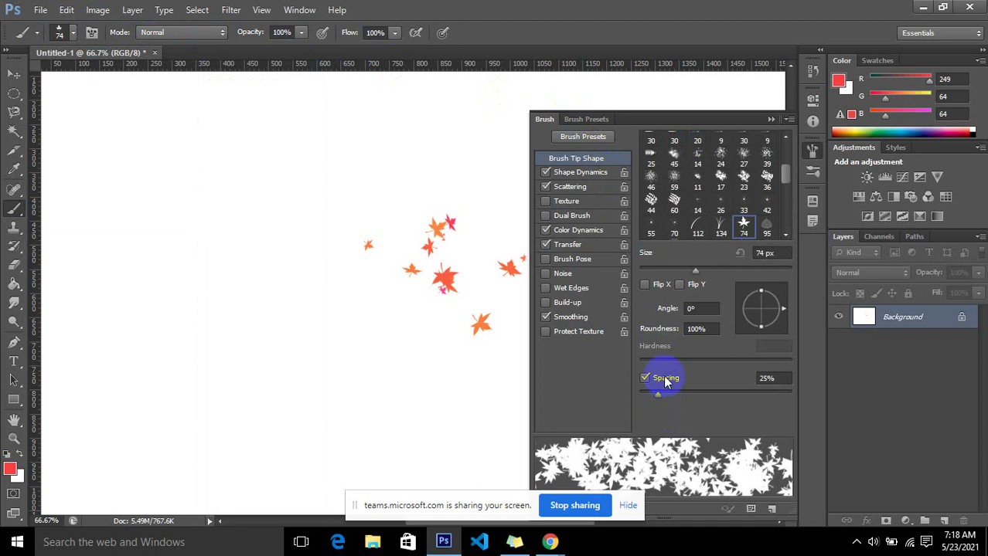
click(637, 385)
drag(655, 393, 640, 394)
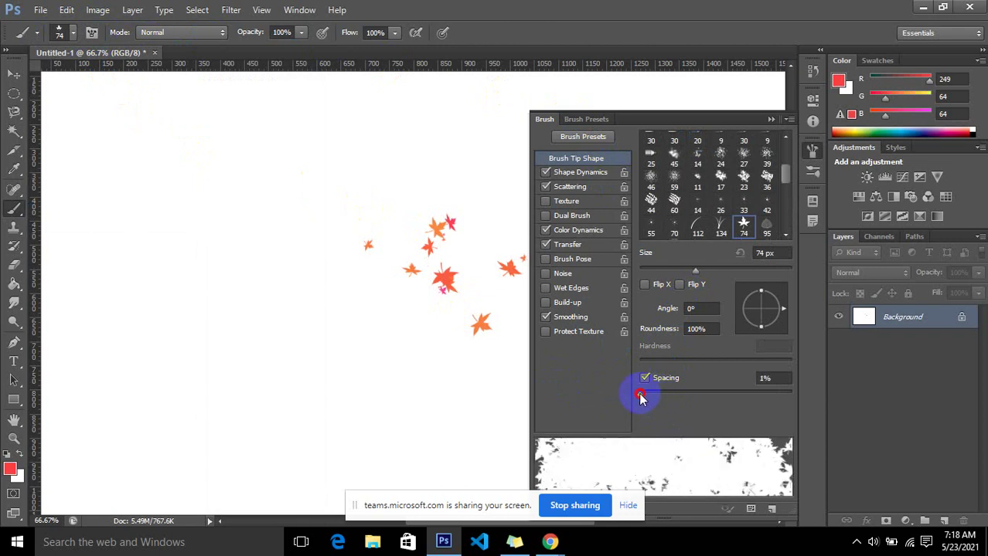
drag(641, 396, 645, 398)
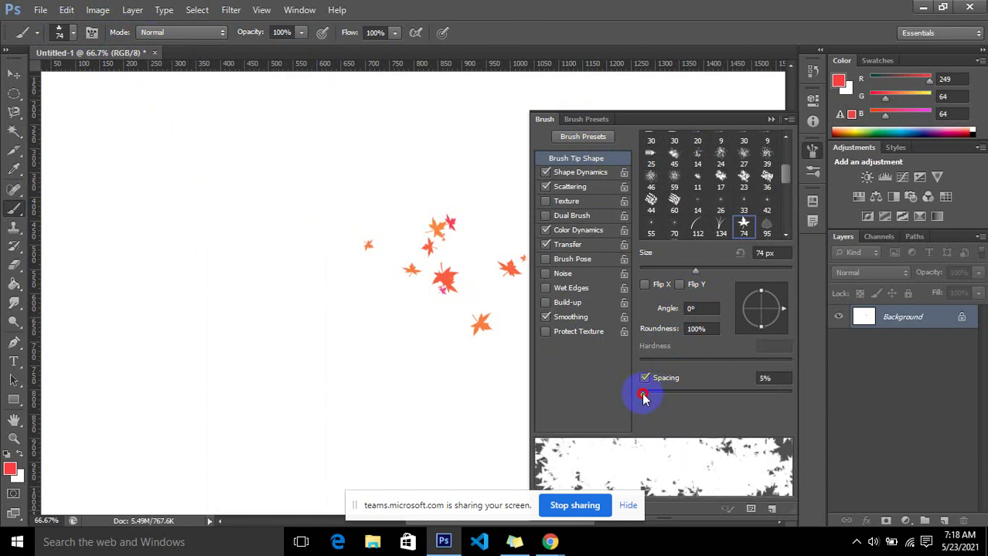
Paint dense sweeping swaths of pink and orange leaves across the canvas.
mouse_move(155, 214)
mouse_down()
mouse_move(331, 179)
mouse_move(359, 213)
mouse_up()
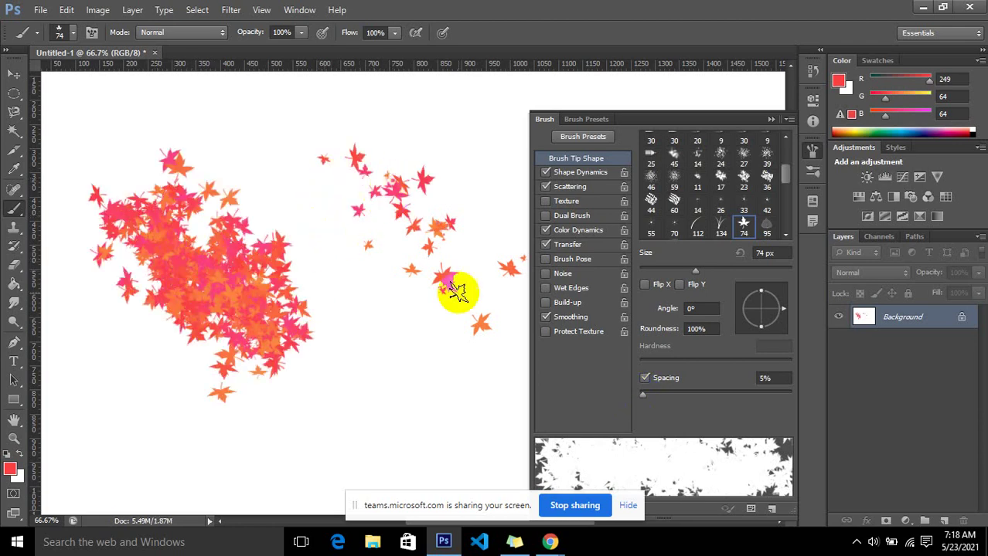
mouse_move(392, 367)
mouse_down()
mouse_move(320, 496)
mouse_move(346, 194)
mouse_move(302, 146)
mouse_move(448, 152)
mouse_move(512, 106)
mouse_up()
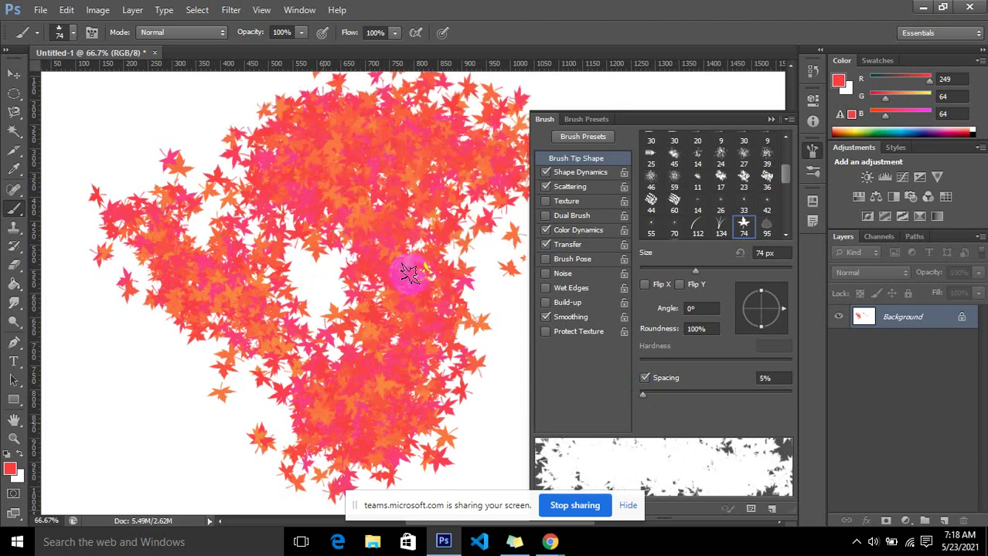
drag(410, 276, 380, 232)
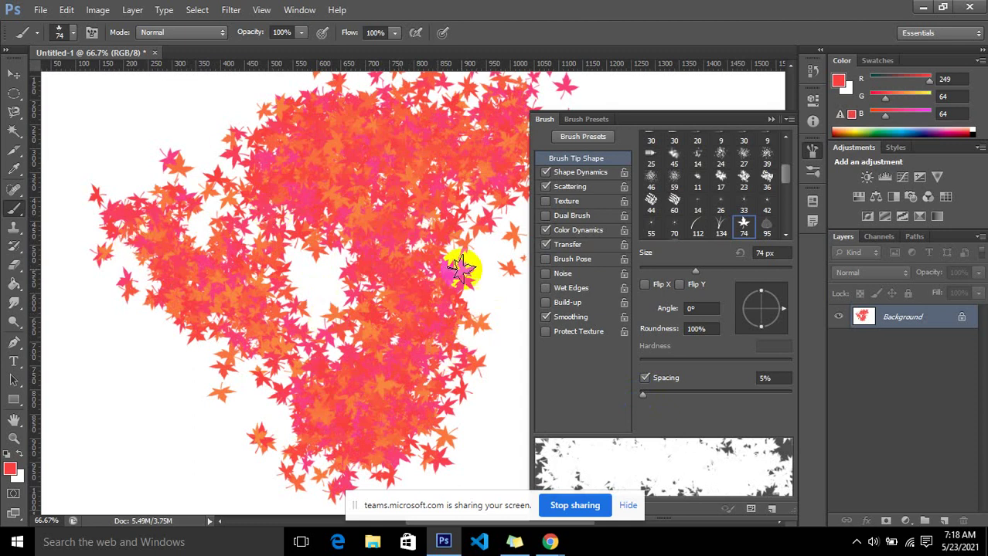
click(683, 325)
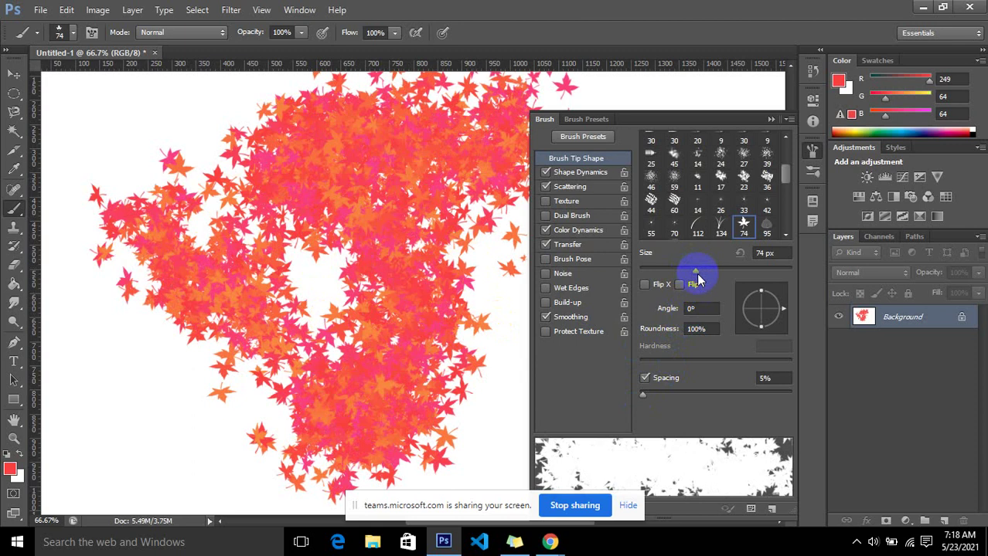
Enlarge the leaf brush to 1200 px, painting and stamping leaves across the left canvas.
drag(693, 270, 711, 272)
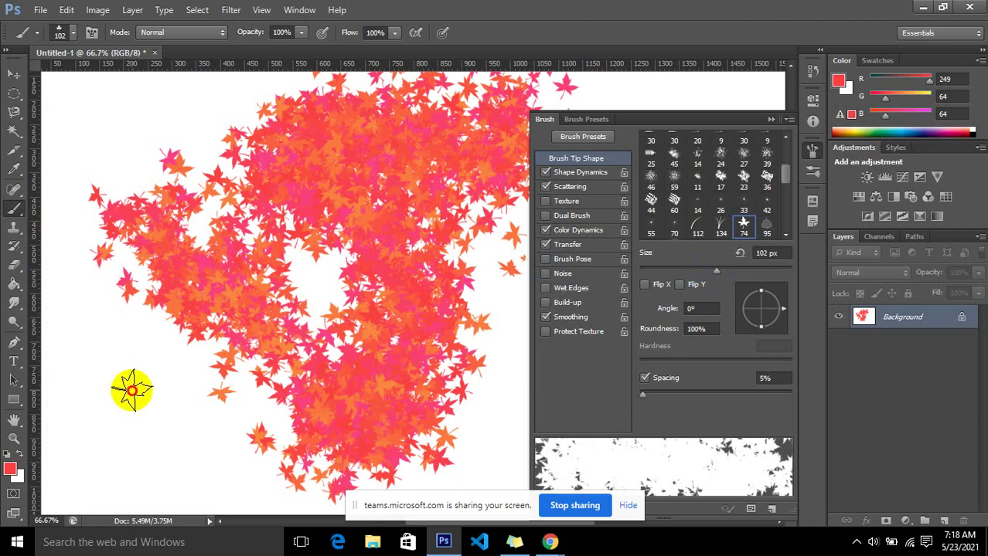
drag(132, 388, 128, 447)
drag(126, 279, 213, 170)
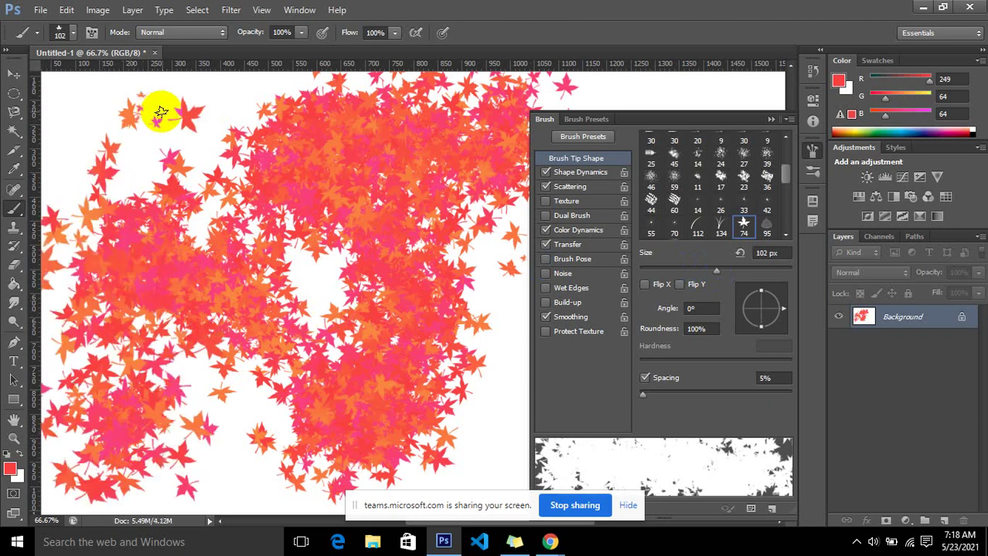
key(bracketright)
key(bracketright)
key(bracketright)
key(bracketright)
key(bracketright)
key(bracketright)
drag(247, 228, 244, 369)
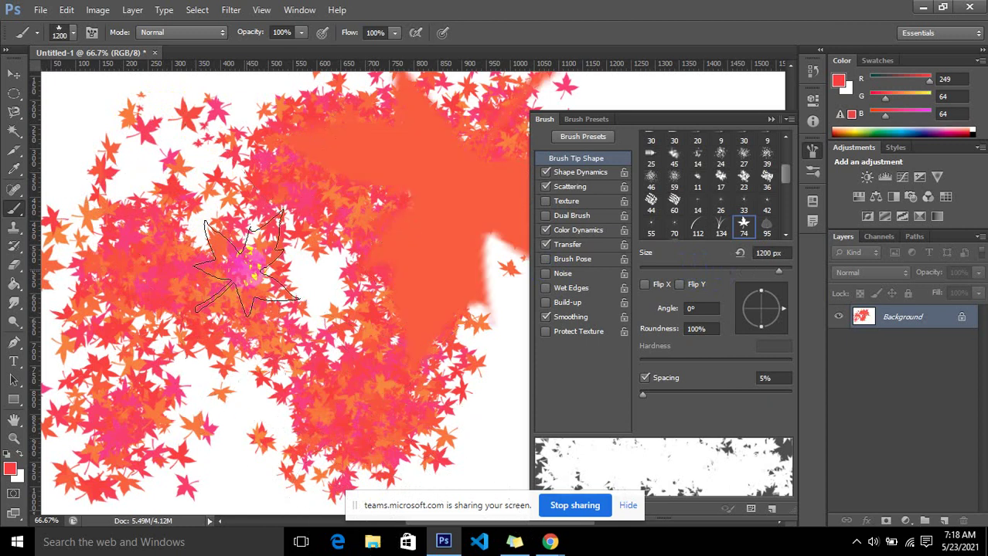
click(244, 370)
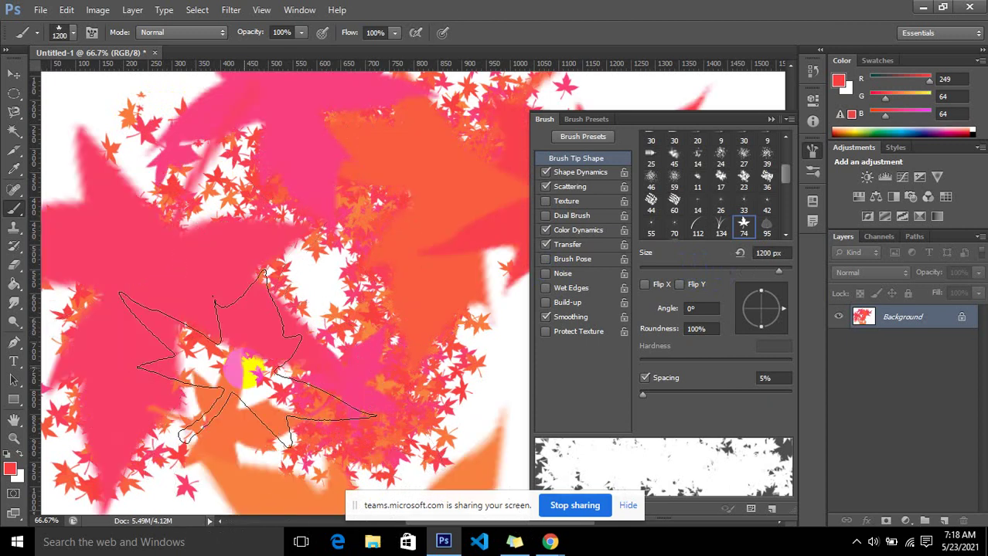
Undo the leaf stamps with Ctrl+Alt+Z, stamp two large test leaves, and undo them again.
key(ctrl+alt+z)
key(ctrl+alt+z)
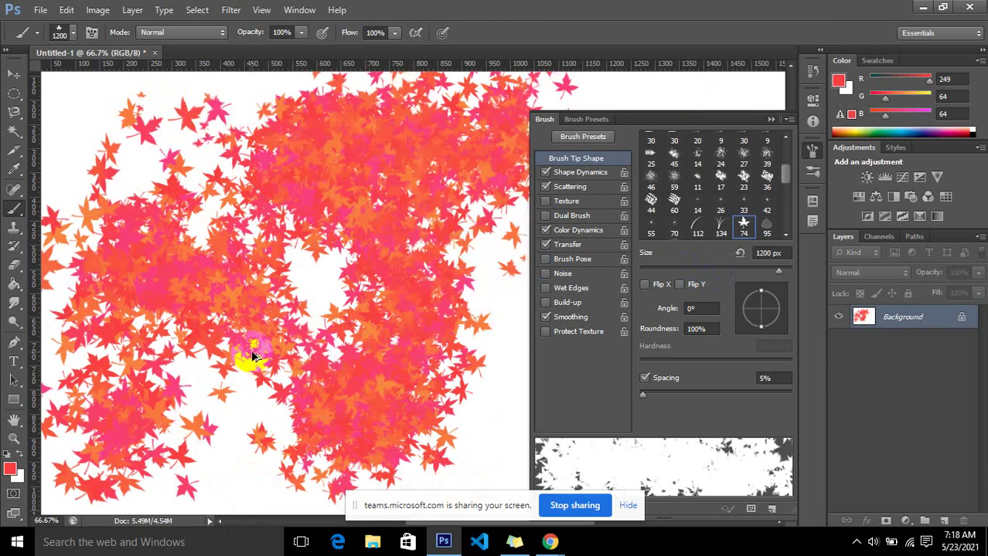
key(ctrl+alt+z)
key(ctrl+alt+z)
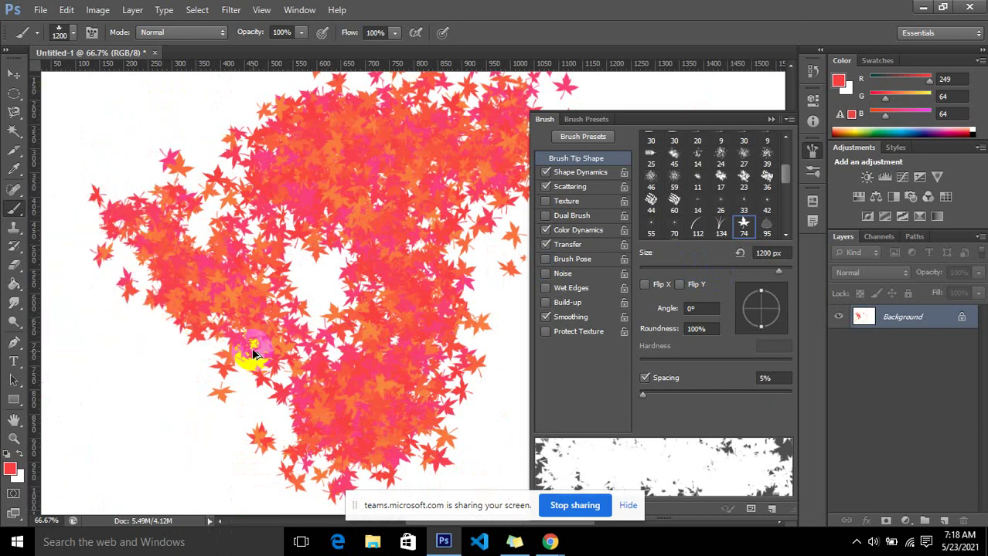
key(ctrl+alt+z)
key(ctrl+alt+z)
key(ctrl+alt+z)
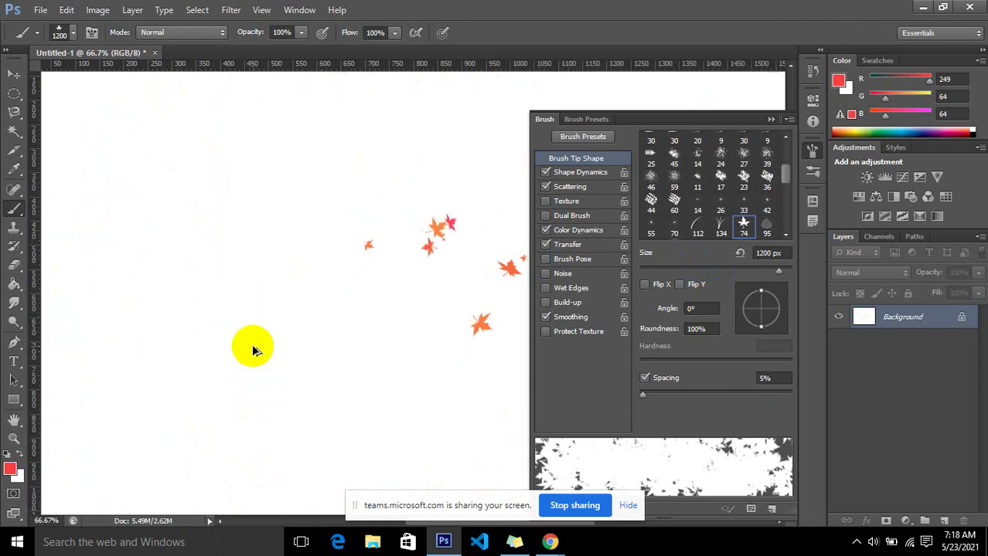
key(ctrl+alt+z)
key(ctrl+alt+z)
click(249, 341)
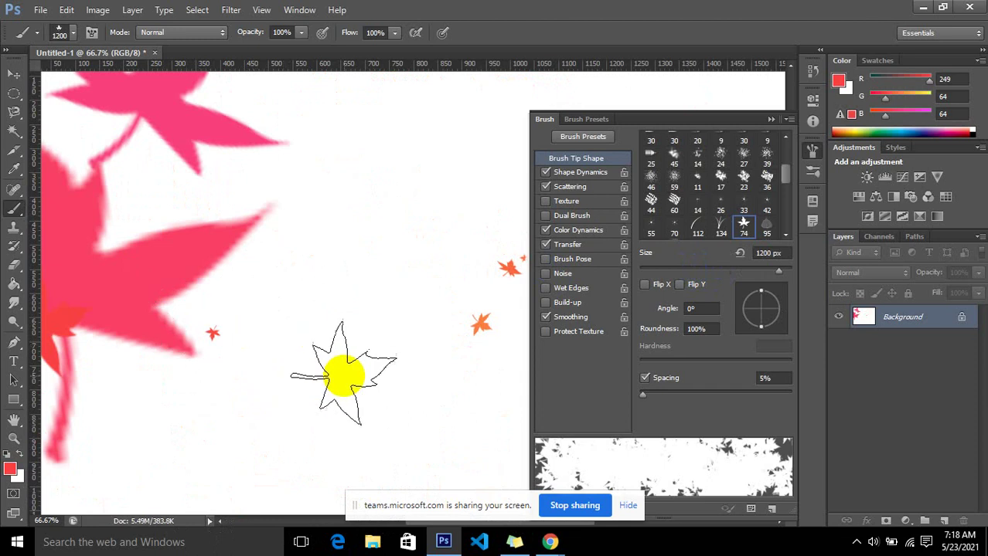
click(344, 374)
key(ctrl+alt+z)
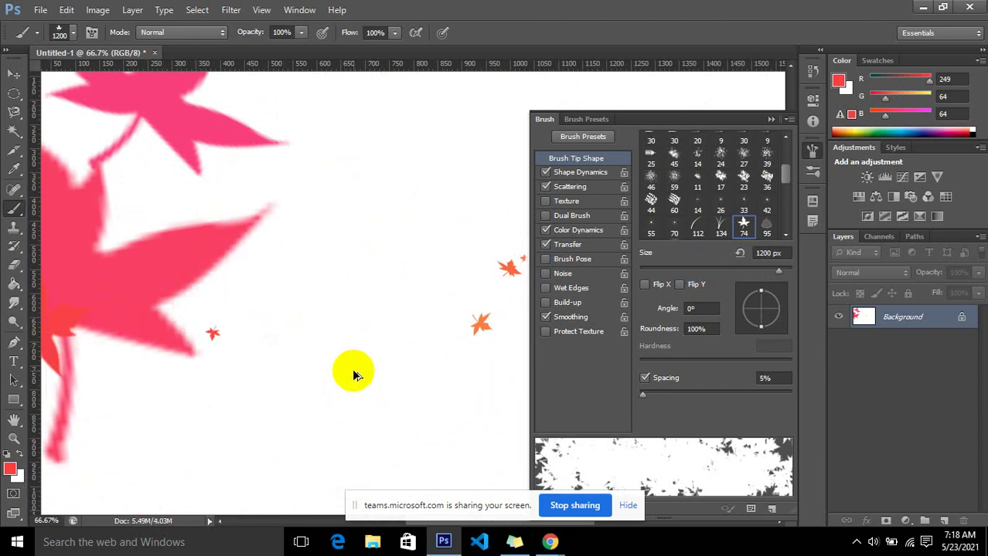
key(ctrl+alt+z)
key(ctrl+alt+z)
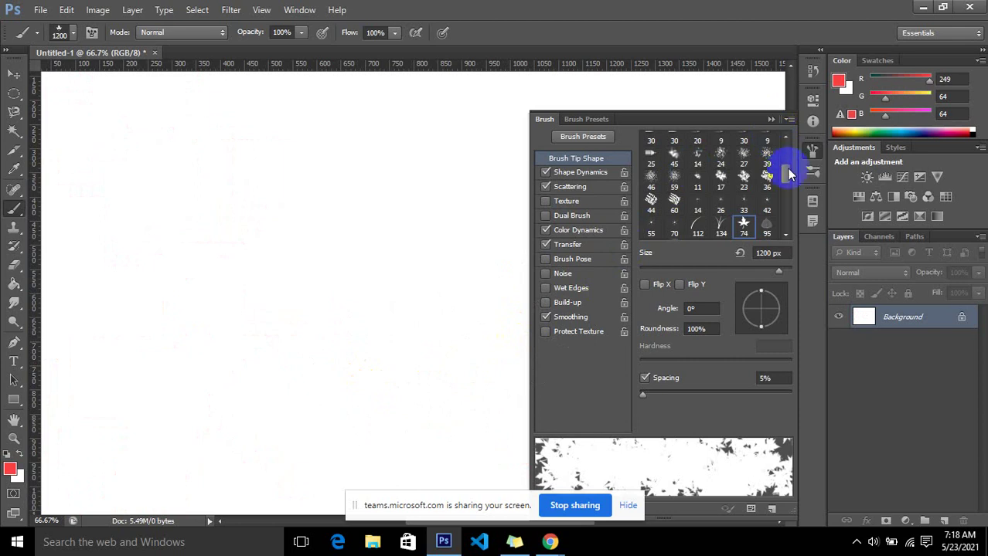
Select the 112 px Dune Grass brush tip and hide the brush settings.
mouse_move(755, 207)
mouse_down()
mouse_move(781, 172)
mouse_move(780, 185)
mouse_up()
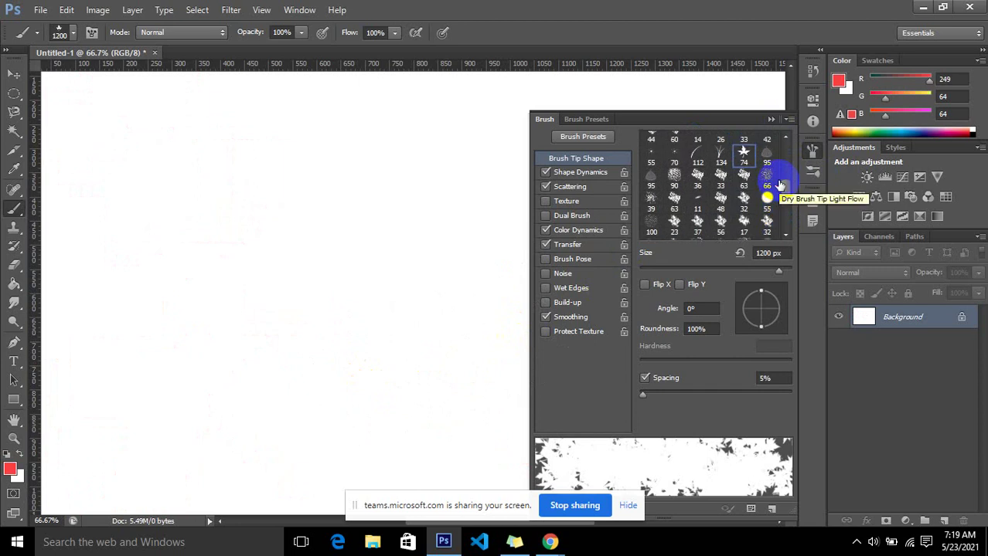
click(696, 157)
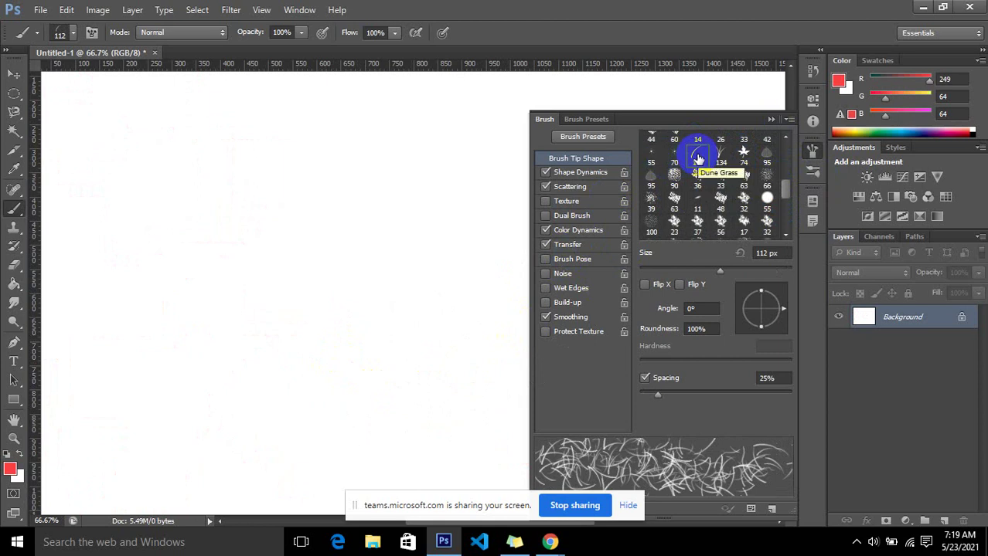
click(771, 121)
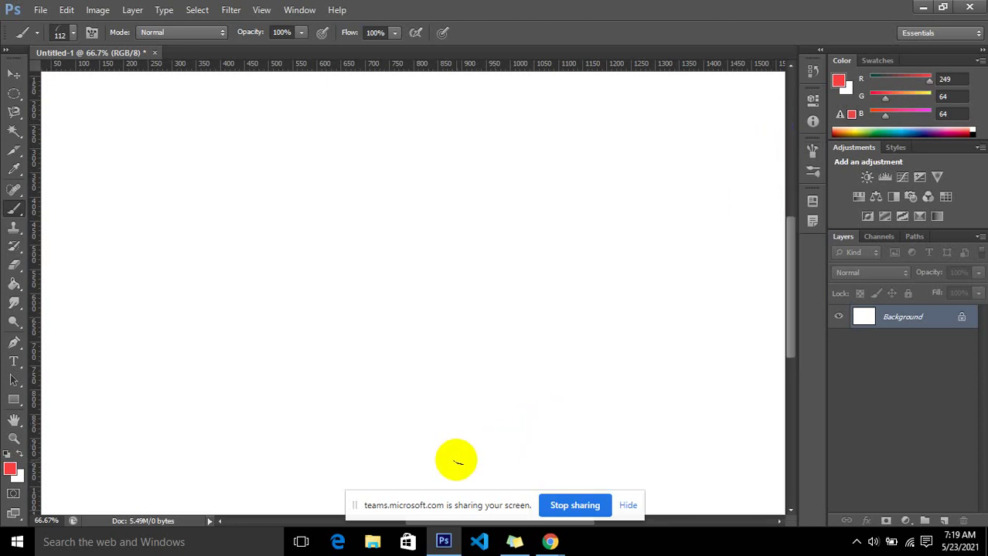
Paint dense red grass strokes across the lower canvas.
drag(335, 434, 403, 440)
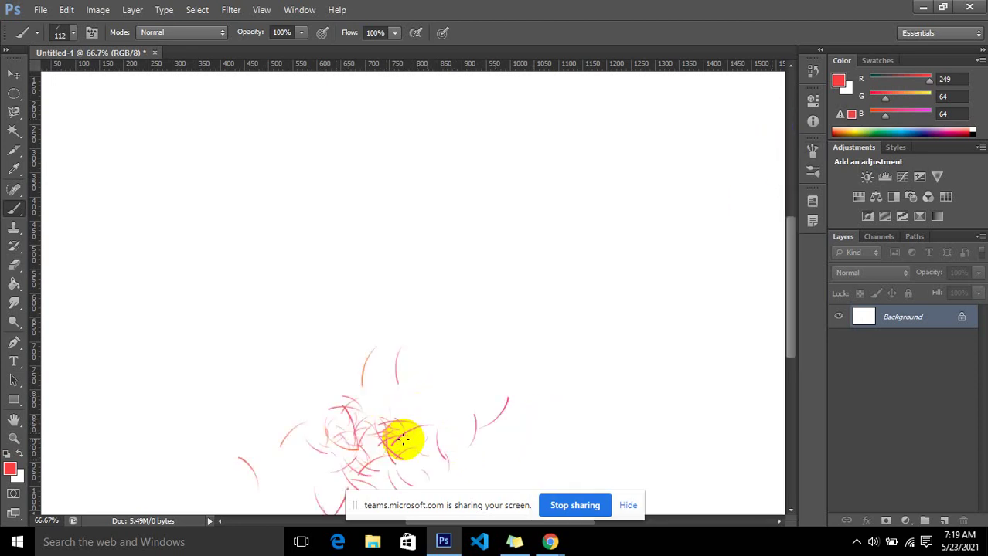
mouse_move(427, 404)
mouse_down()
mouse_move(296, 397)
mouse_move(522, 388)
mouse_move(351, 410)
mouse_move(540, 393)
mouse_up()
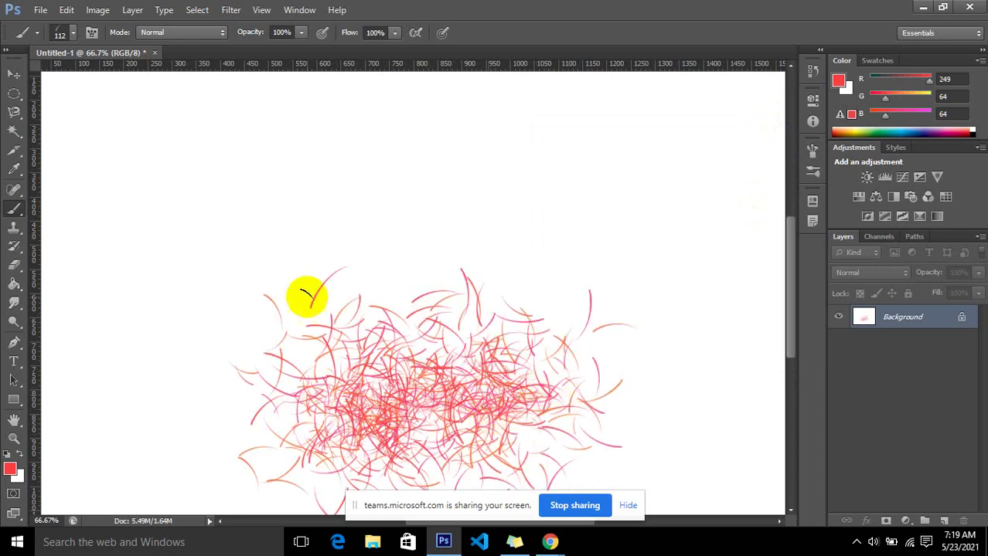
click(75, 35)
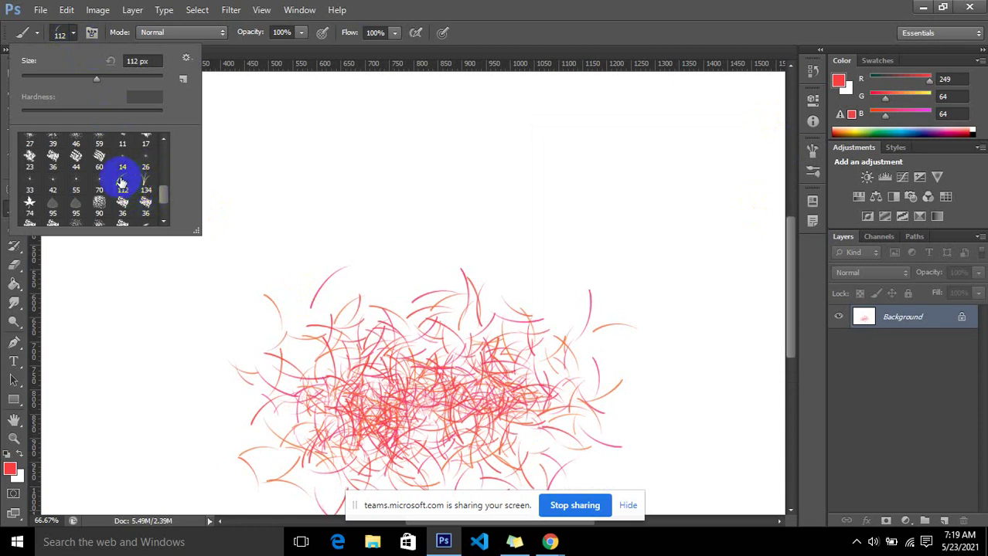
Keep the Dune Grass brush, test a pink grass patch, then undo back to a clear canvas.
scroll(132, 192, down, 2)
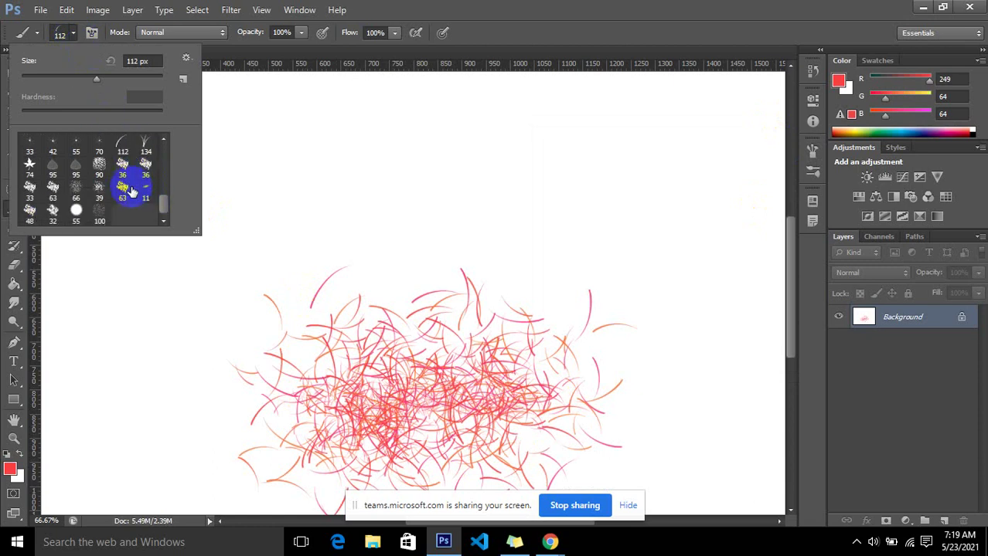
scroll(99, 203, up, 2)
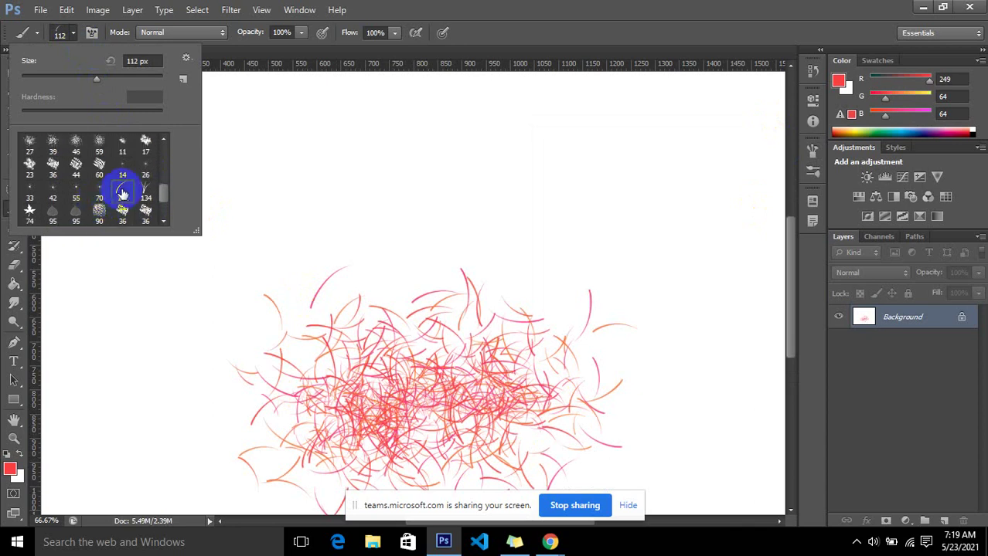
click(91, 34)
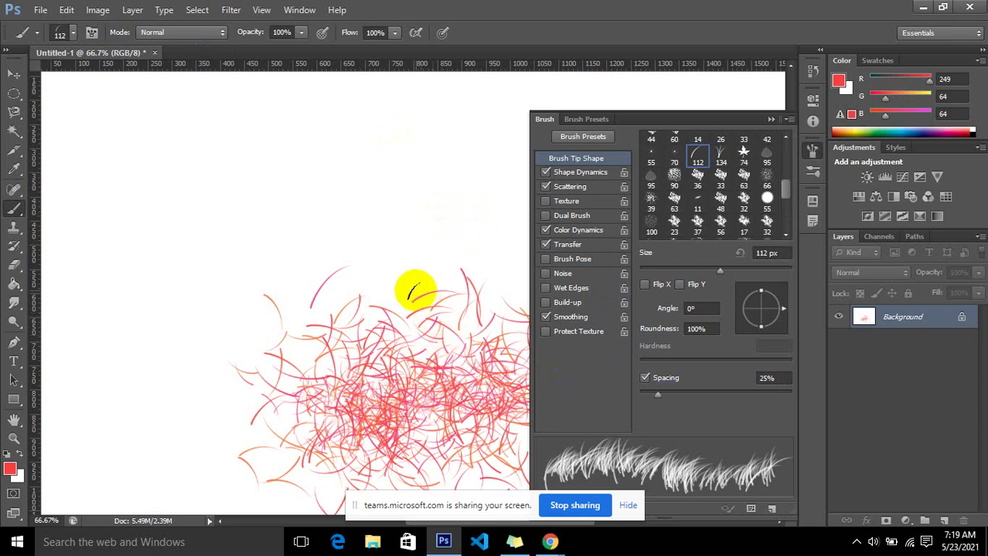
drag(266, 217, 313, 201)
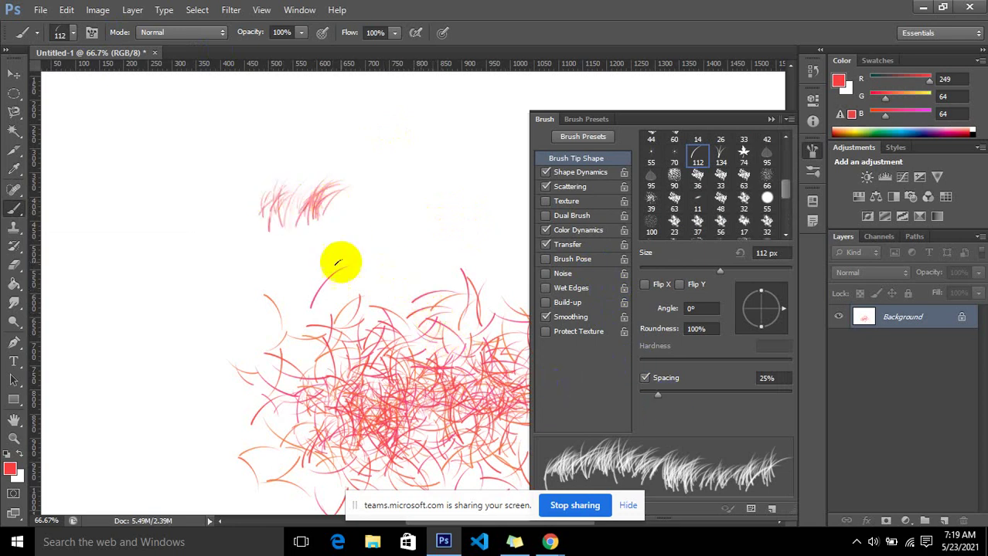
key(ctrl+z)
key(ctrl+alt+z)
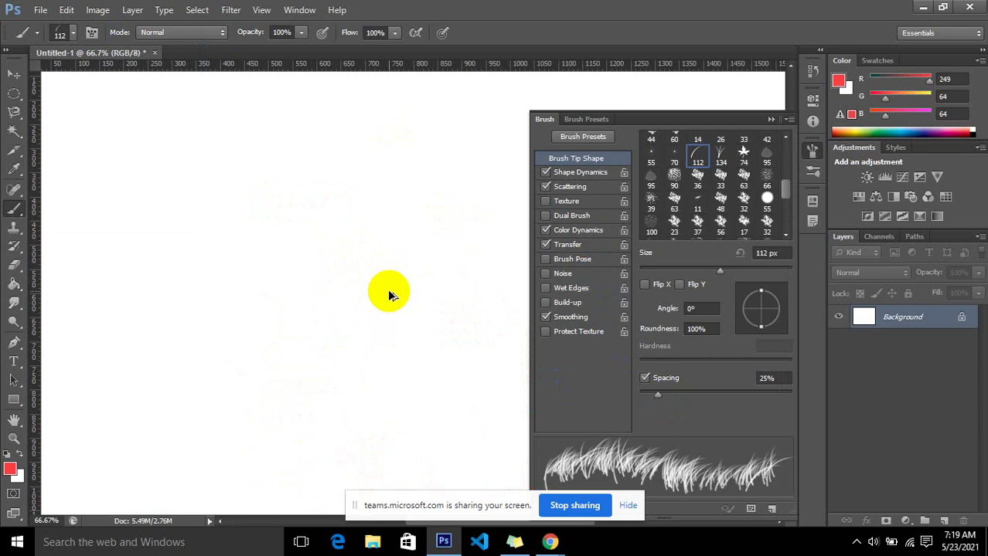
Paint one wide horizontal band of red Dune Grass across the canvas.
drag(229, 307, 307, 340)
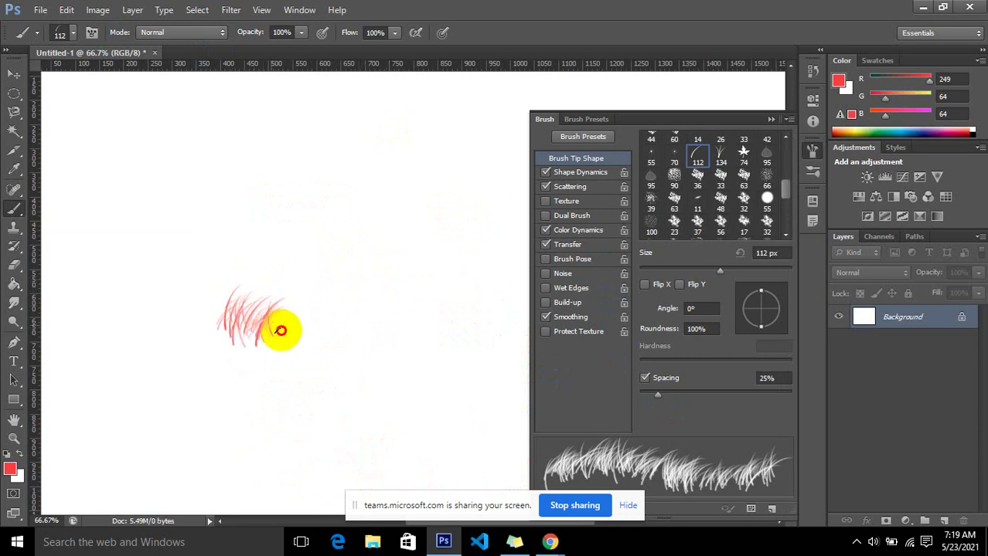
key(ctrl+z)
mouse_move(136, 328)
mouse_down()
mouse_move(357, 379)
mouse_move(404, 371)
mouse_move(226, 342)
mouse_move(521, 368)
mouse_move(341, 342)
mouse_move(491, 346)
mouse_up()
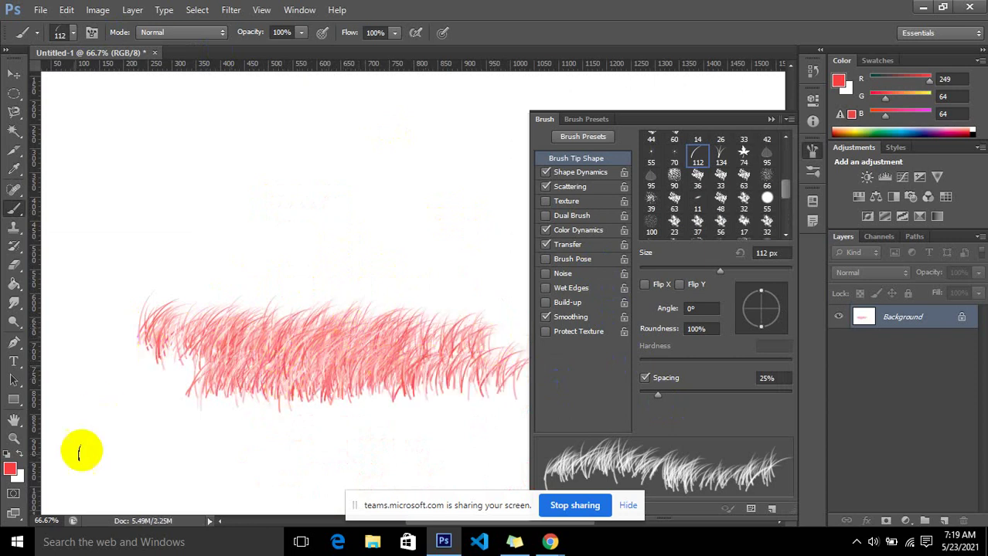
click(13, 475)
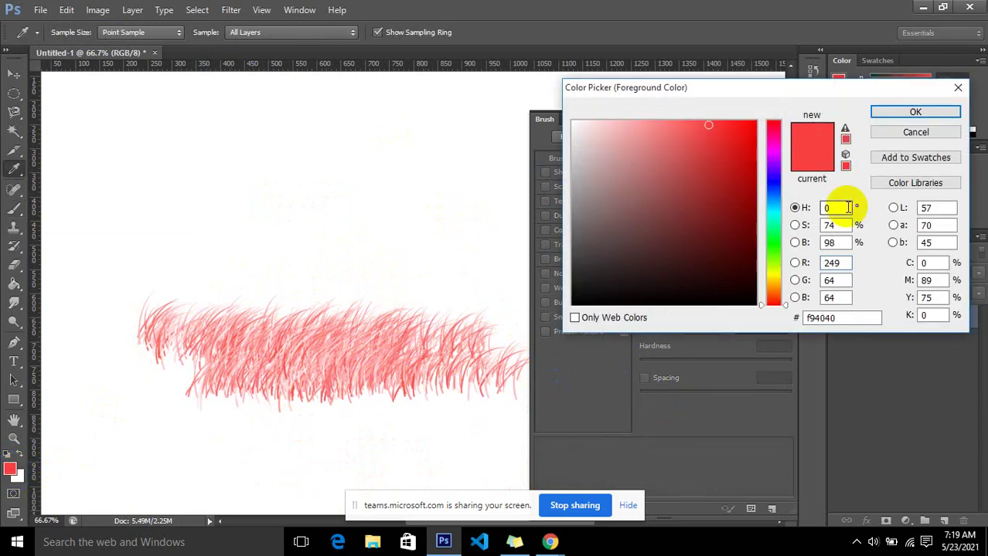
Set the foreground to PANTONE 362 C green from Color Libraries and paint a grass band above the red one.
click(772, 244)
drag(727, 193, 672, 127)
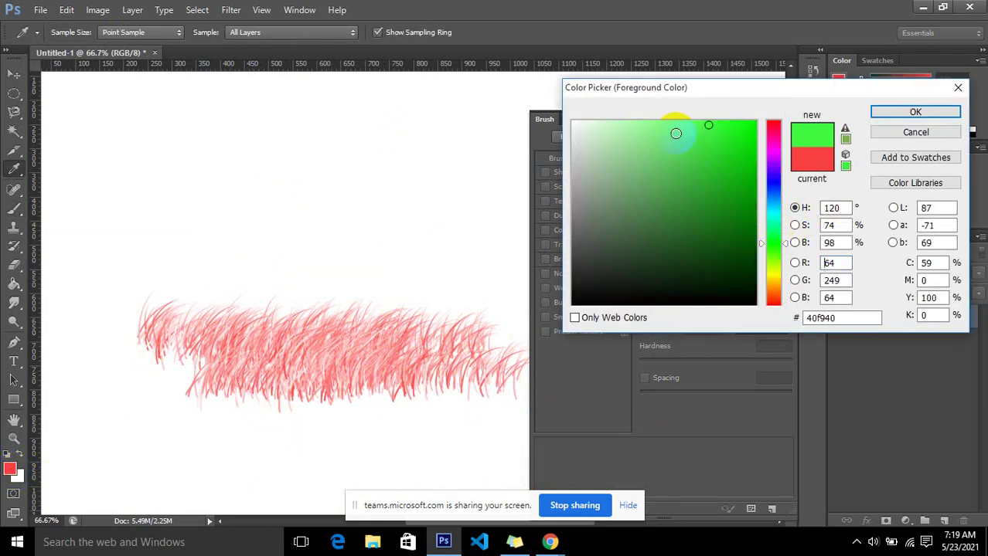
click(705, 175)
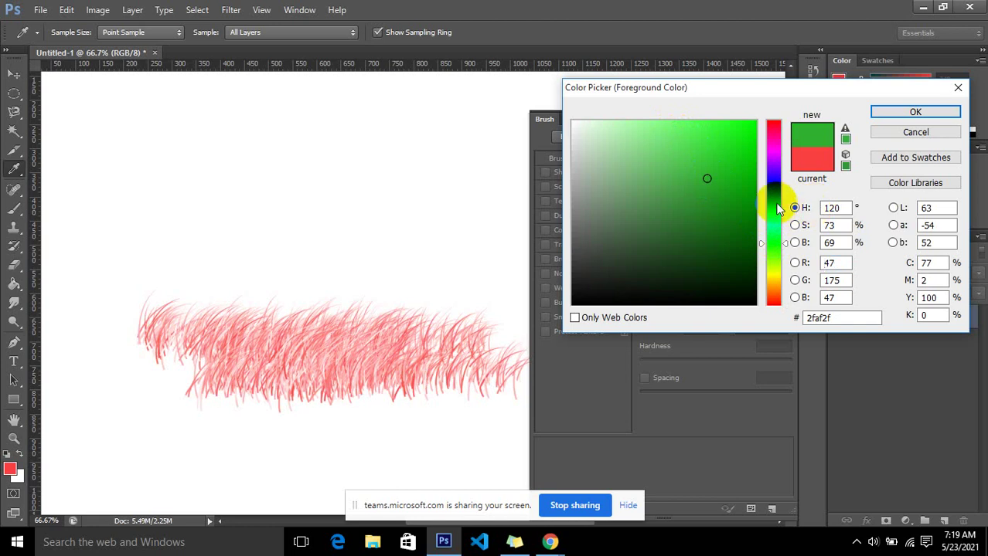
click(903, 184)
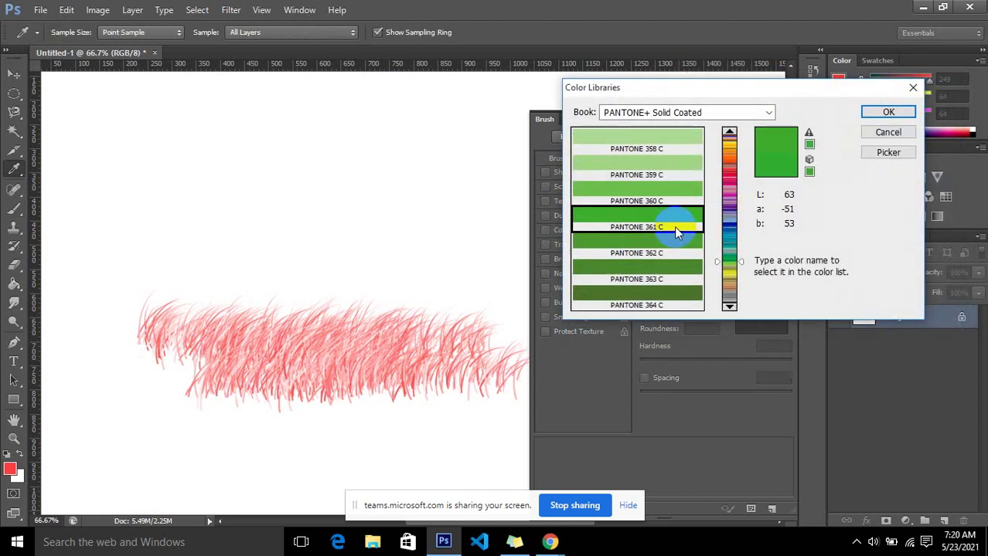
click(672, 197)
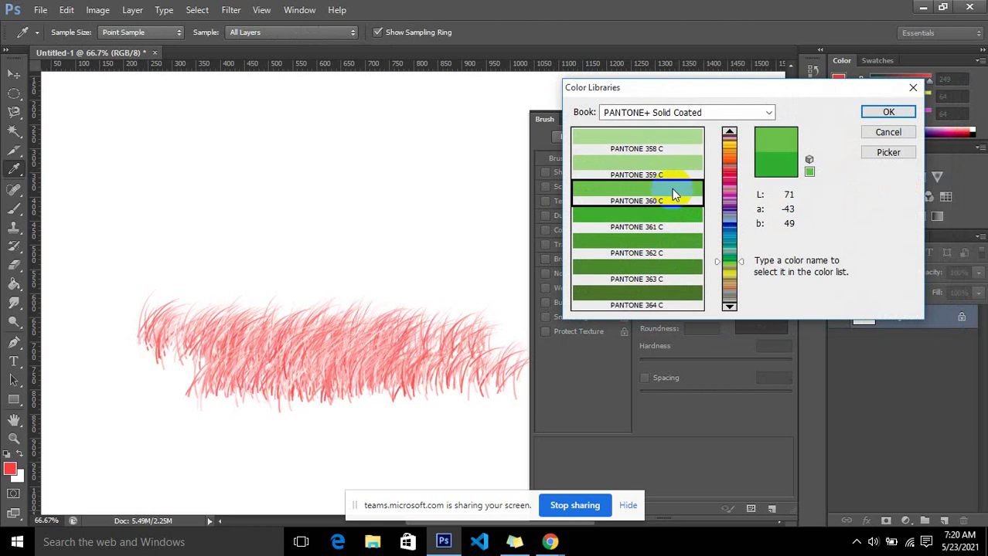
click(676, 217)
click(674, 249)
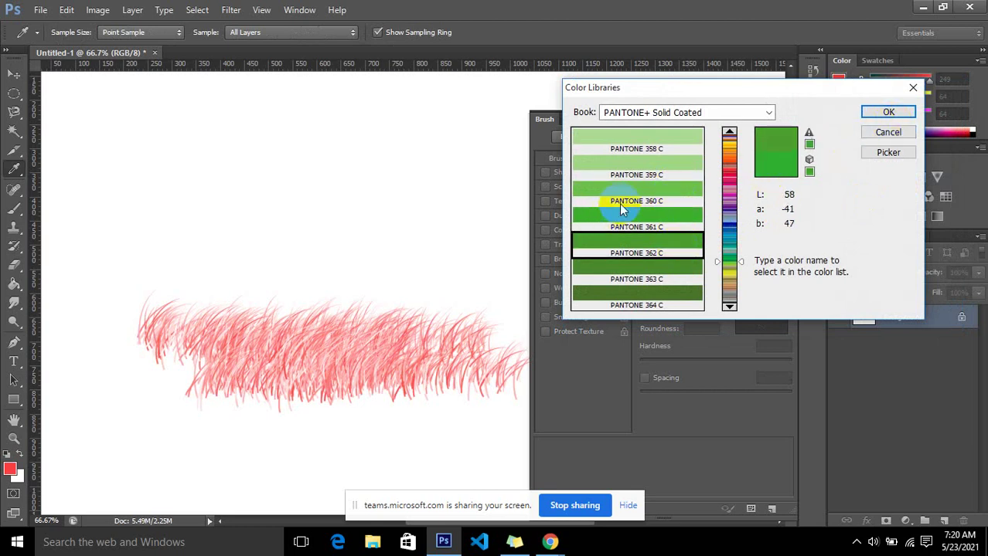
click(867, 114)
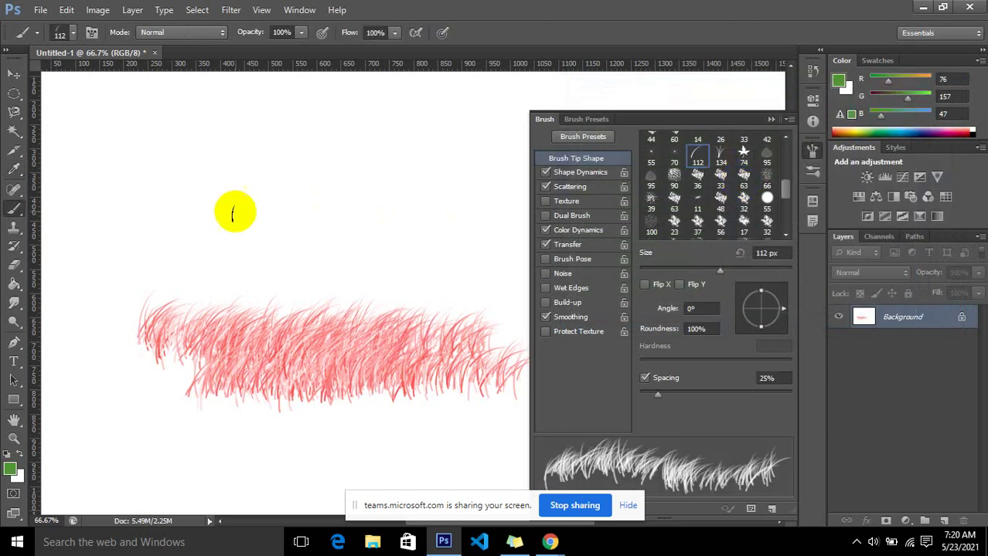
mouse_move(152, 229)
mouse_down()
mouse_move(352, 253)
mouse_move(159, 259)
mouse_move(382, 260)
mouse_move(408, 276)
mouse_move(365, 241)
mouse_up()
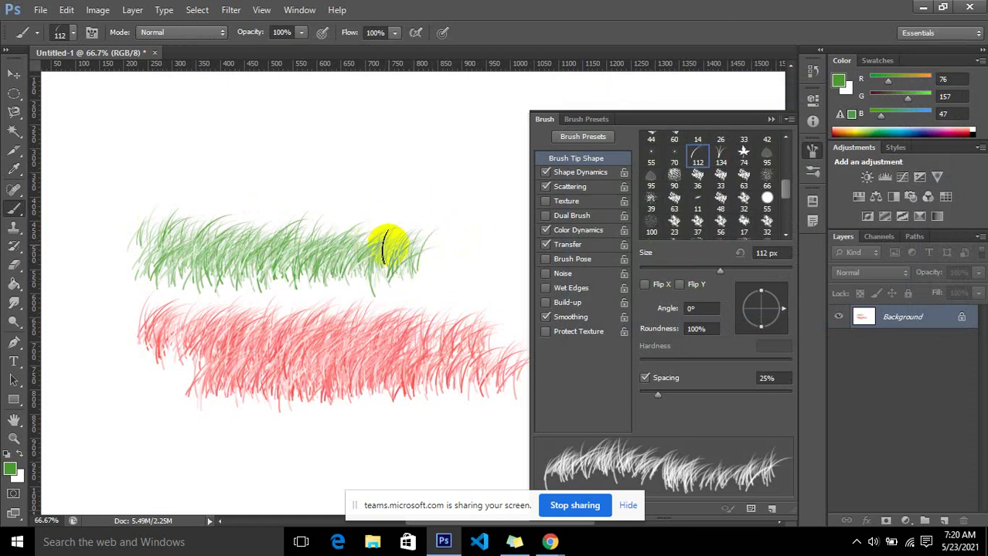
Choose PANTONE 361 C green (R76 G157 B47) from PANTONE+ Solid Coated, then close the Brush panel.
click(17, 477)
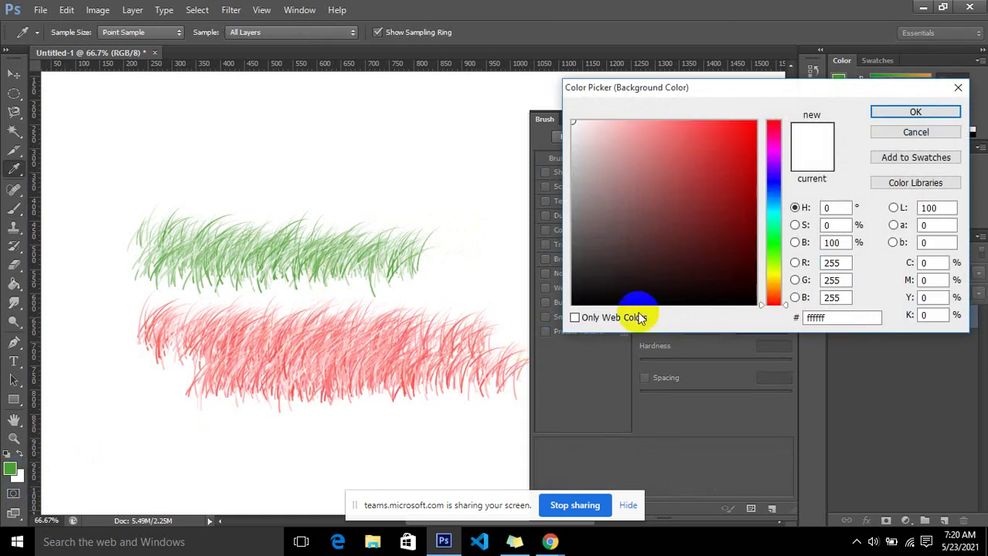
click(774, 241)
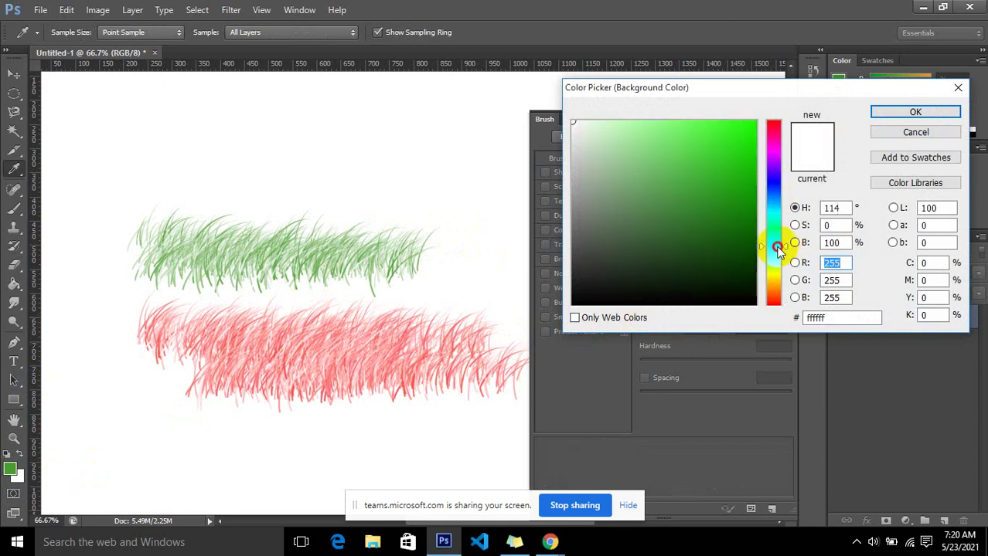
click(924, 183)
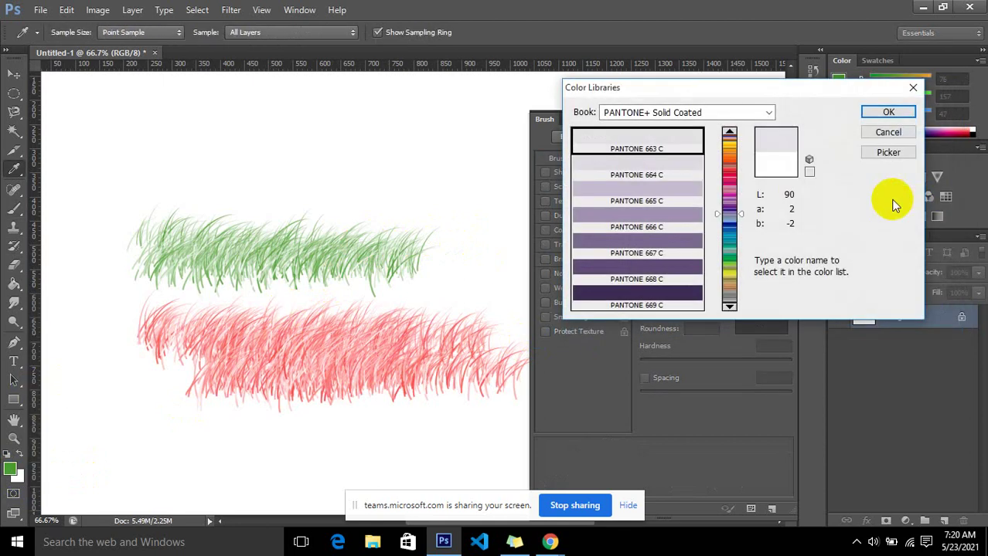
drag(730, 247, 731, 255)
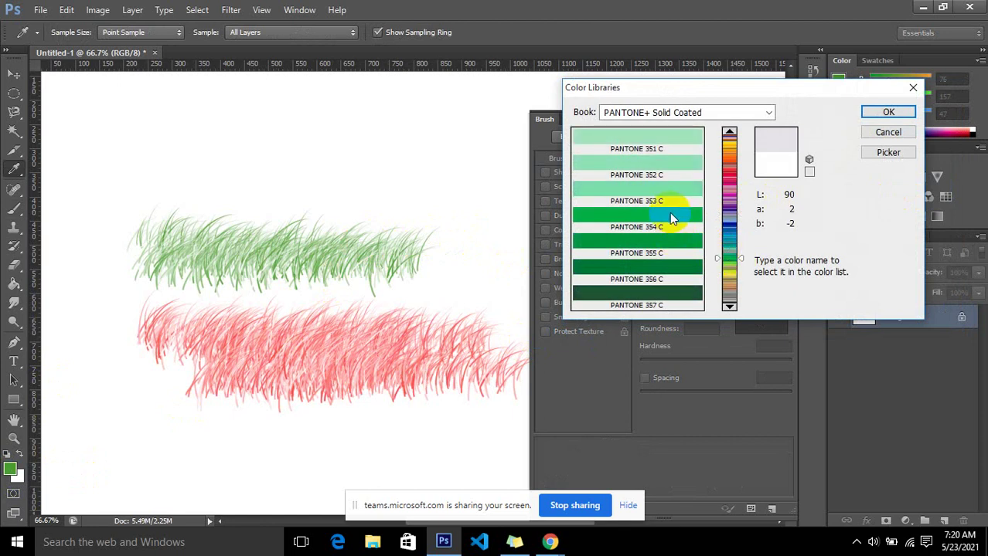
click(671, 219)
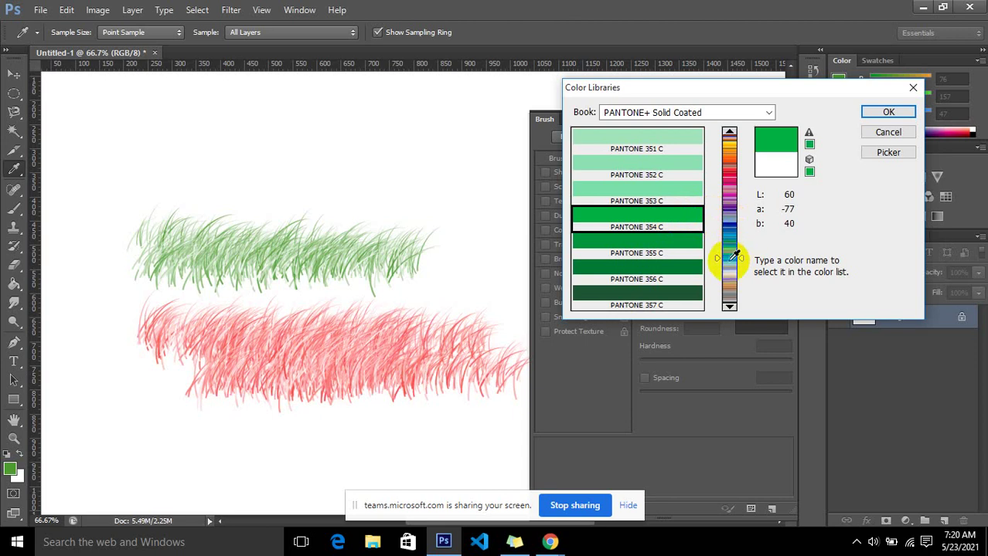
click(731, 261)
click(663, 213)
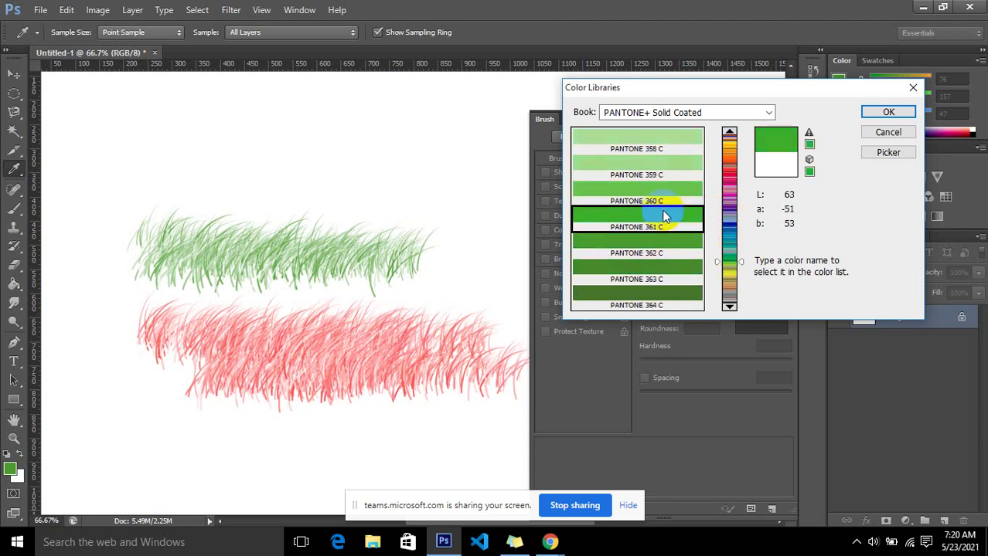
click(887, 111)
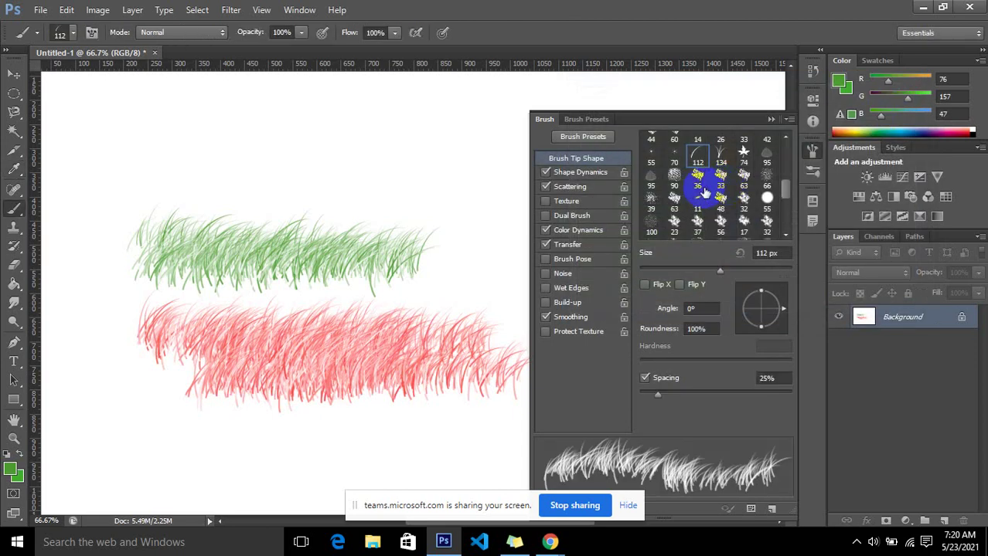
click(771, 117)
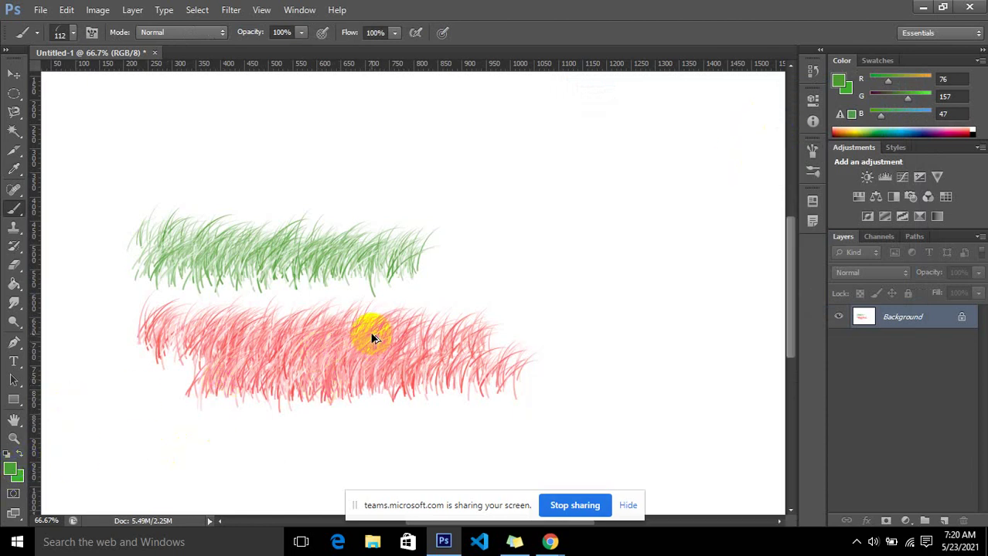
Clear the earlier strokes, enlarge the brush to 175 px, and paint dense green grass along the bottom.
key(ctrl+alt+z)
key(ctrl+alt+z)
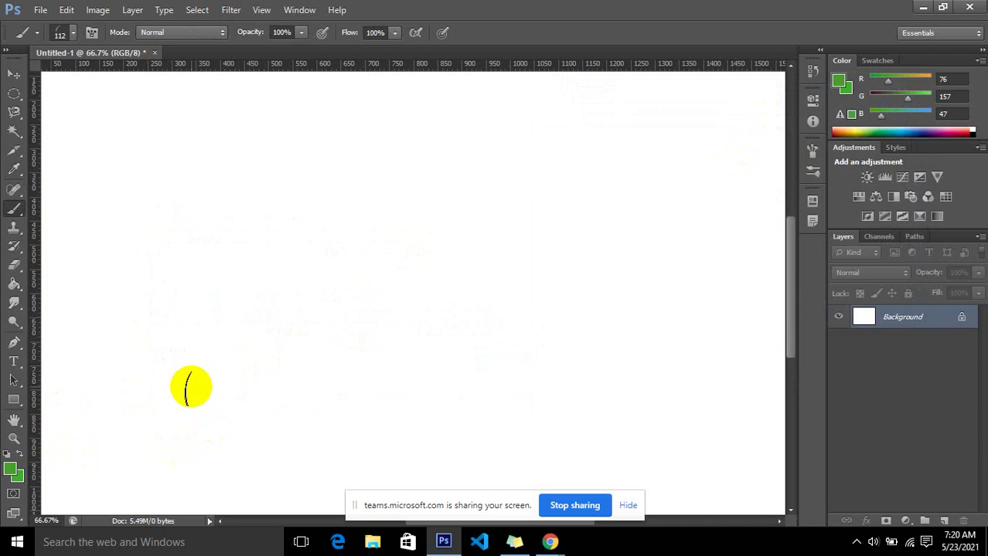
key(bracketright)
key(bracketright)
drag(100, 421, 822, 415)
mouse_move(541, 433)
mouse_down()
mouse_move(683, 462)
mouse_move(47, 479)
mouse_up()
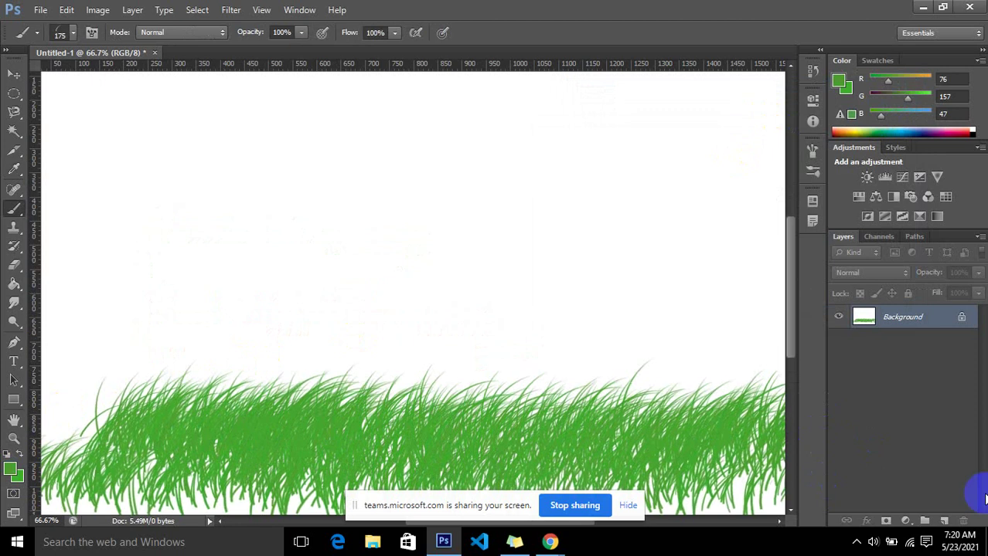
key(ctrl+minus)
key(ctrl+minus)
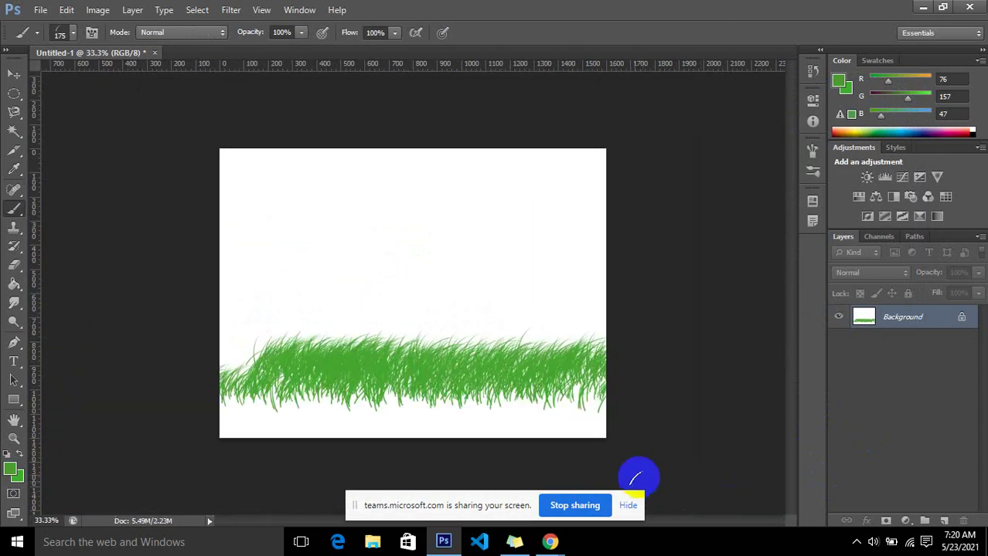
mouse_move(591, 419)
mouse_down()
mouse_move(386, 404)
mouse_move(260, 412)
mouse_up()
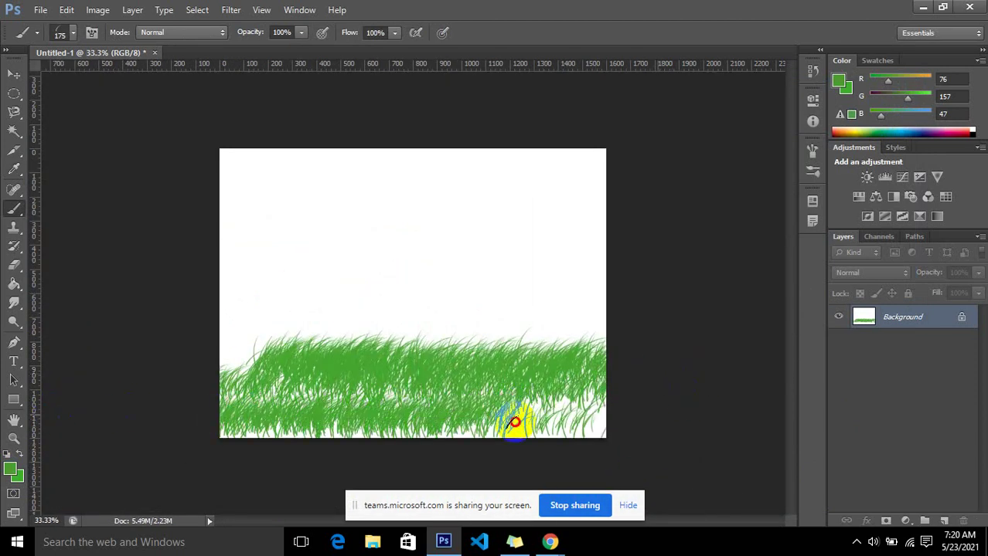
drag(514, 419, 654, 421)
mouse_move(303, 381)
mouse_down()
mouse_move(655, 408)
mouse_move(312, 455)
mouse_move(607, 392)
mouse_move(452, 411)
mouse_move(485, 435)
mouse_move(274, 430)
mouse_move(52, 393)
mouse_move(158, 304)
mouse_move(159, 335)
mouse_move(323, 393)
mouse_move(590, 411)
mouse_move(507, 380)
mouse_up()
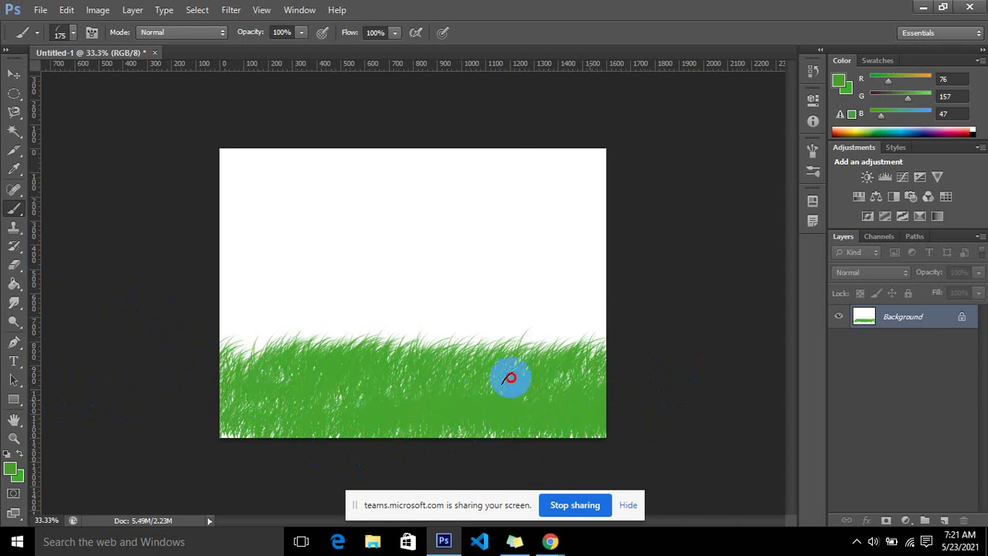
Zoom the grass painting in to 50%.
key(ctrl+plus)
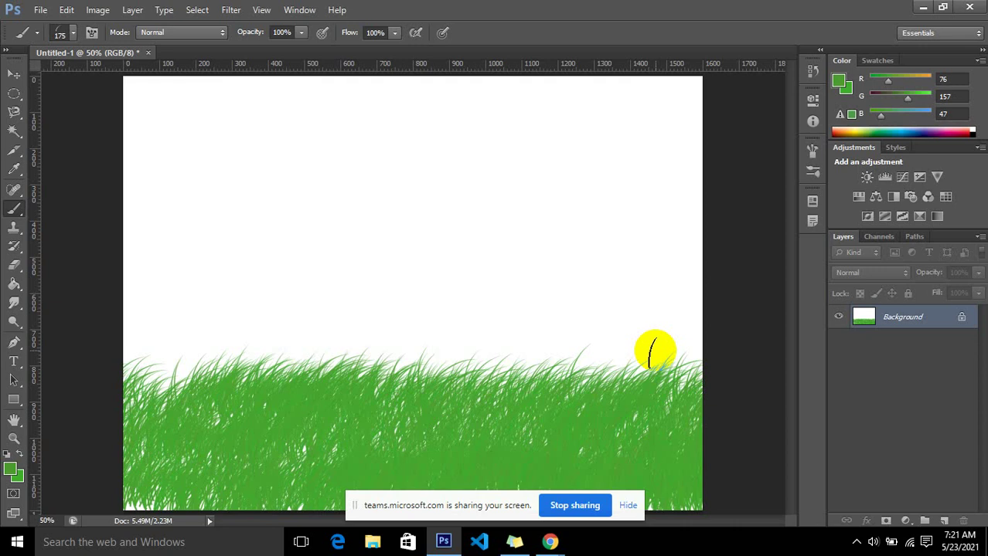
Open the brush preset picker and scroll through the loaded preset thumbnails.
click(69, 35)
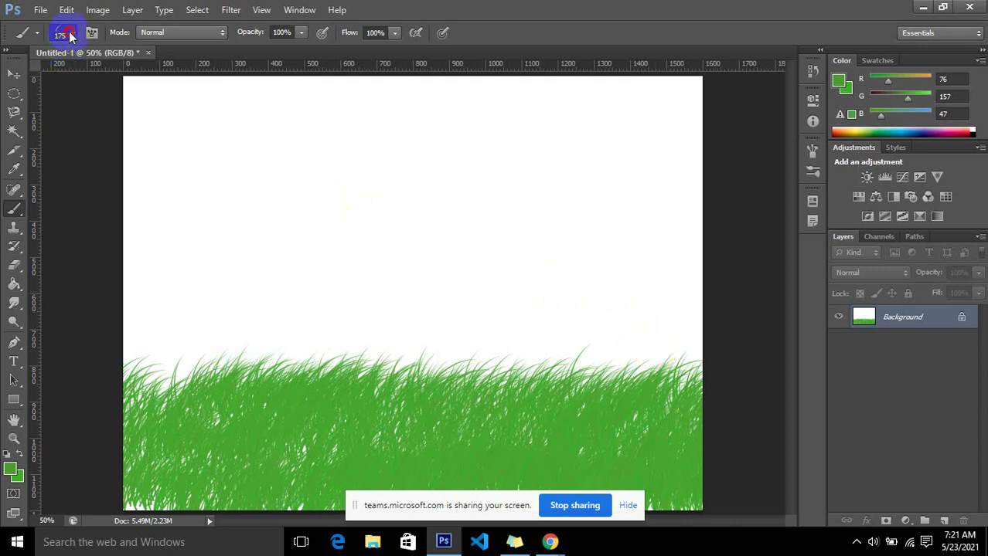
click(166, 202)
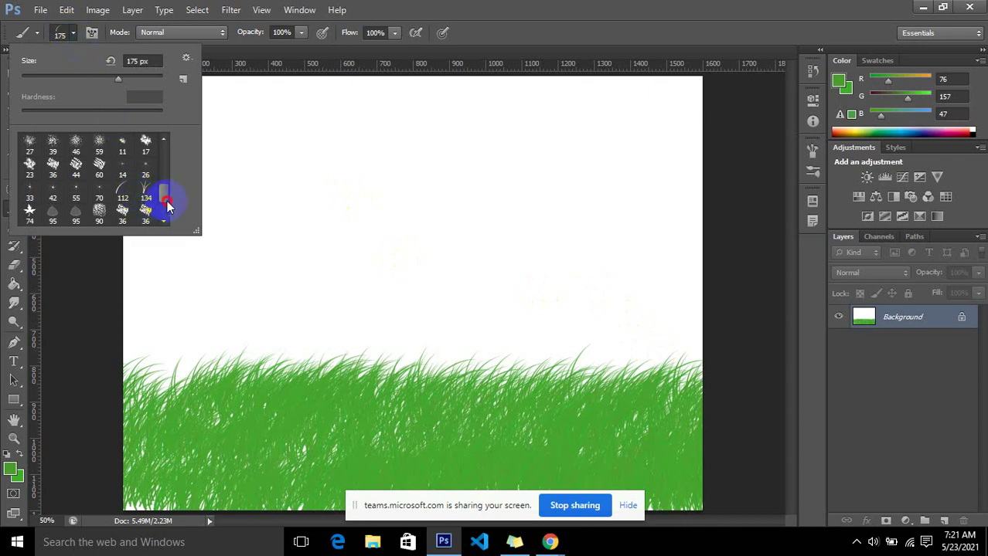
drag(167, 202, 150, 214)
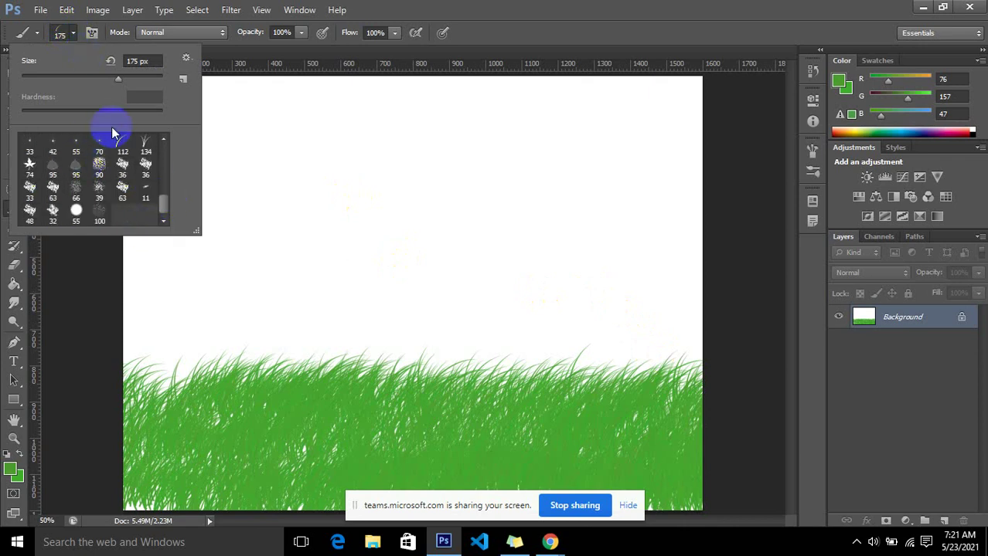
click(160, 203)
scroll(150, 193, up, 5)
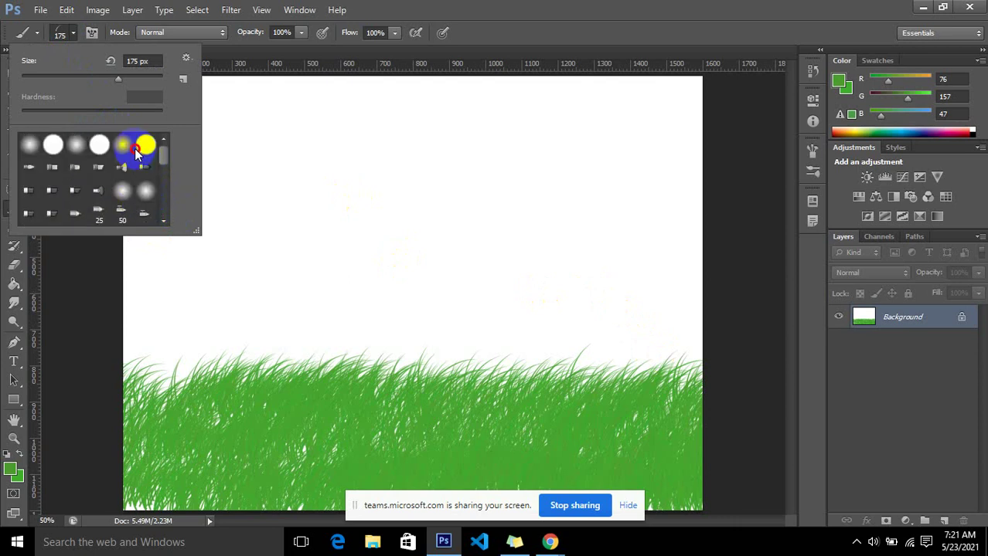
scroll(140, 185, down, 10)
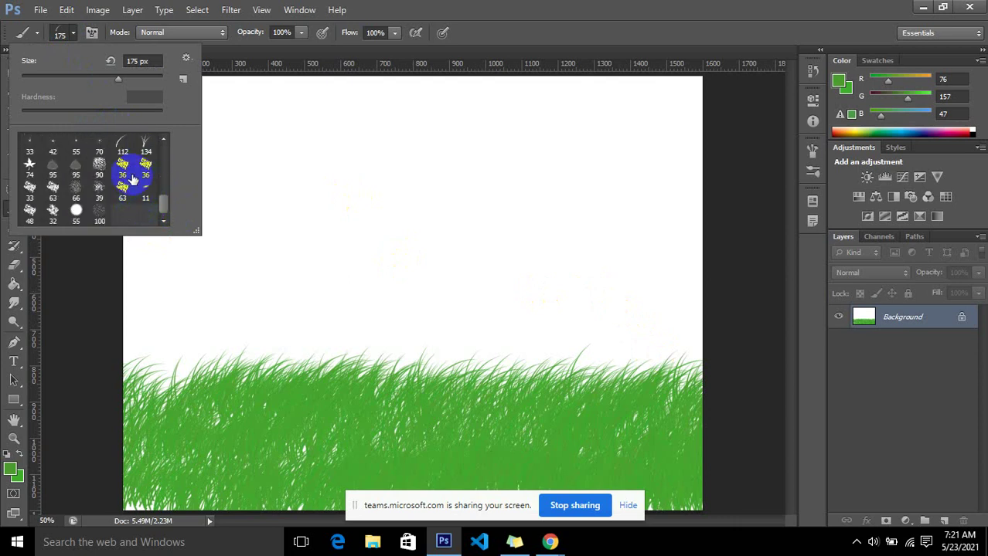
drag(153, 207, 163, 231)
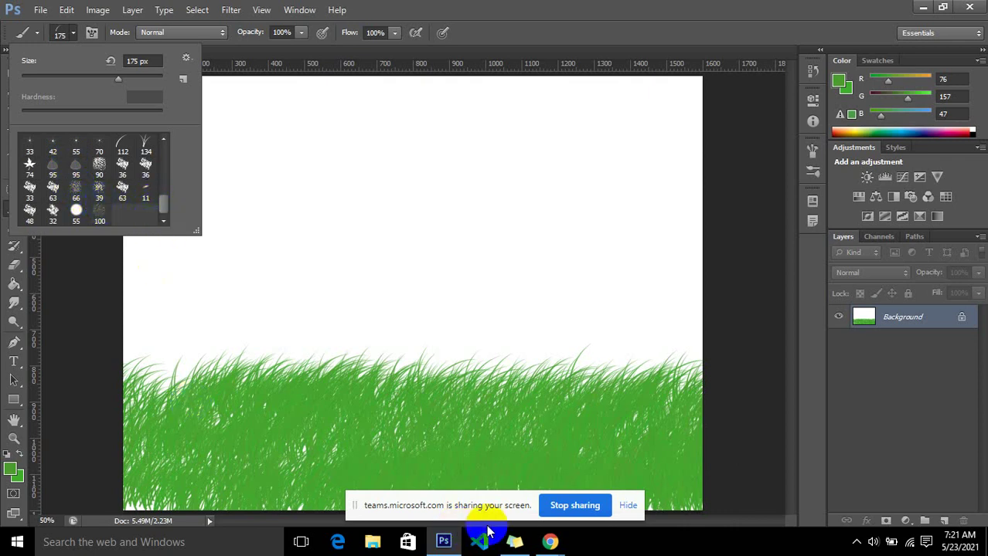
Switch to Chrome and search the web for 'photoshp brushes' in a new tab.
click(548, 542)
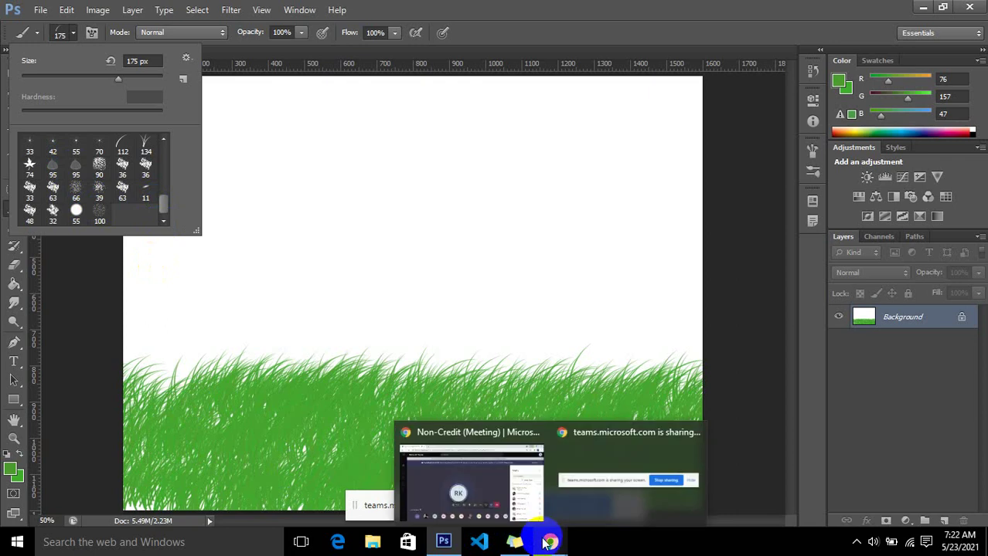
click(506, 448)
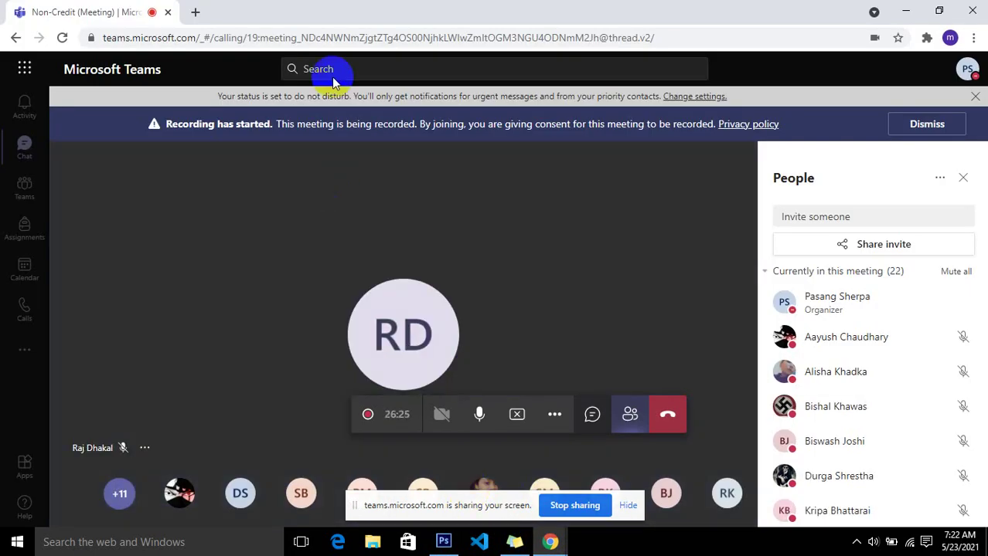
click(195, 11)
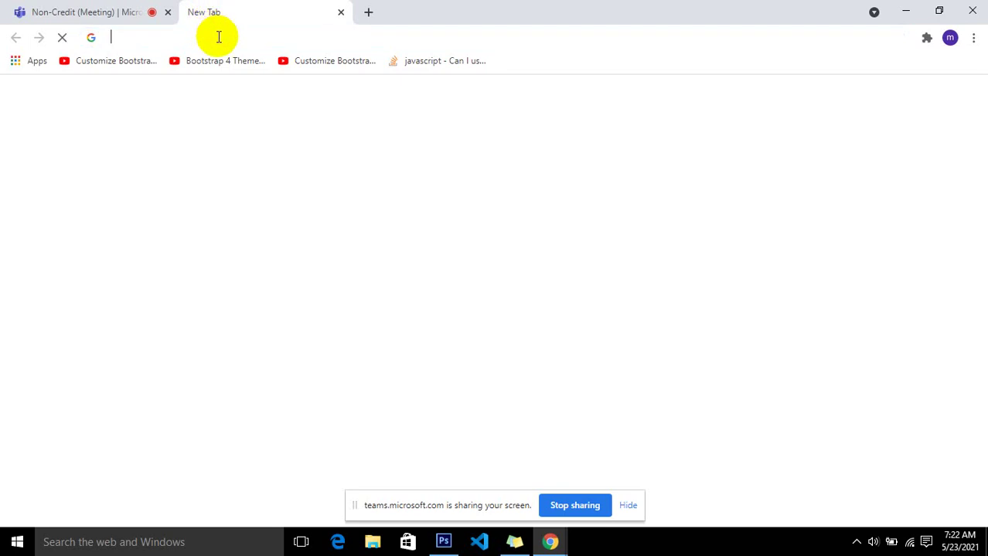
click(219, 37)
text(pho)
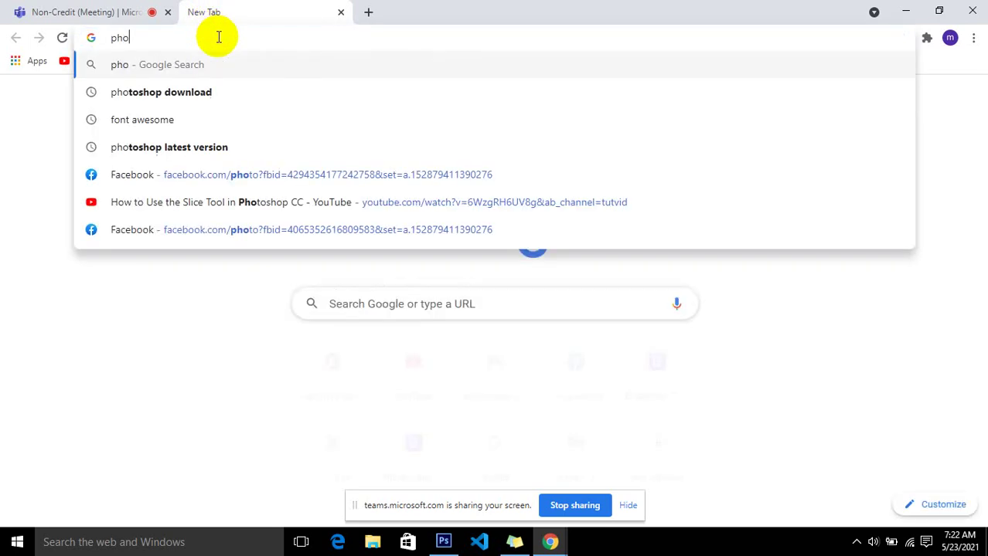
text(toshp brushes)
key(Return)
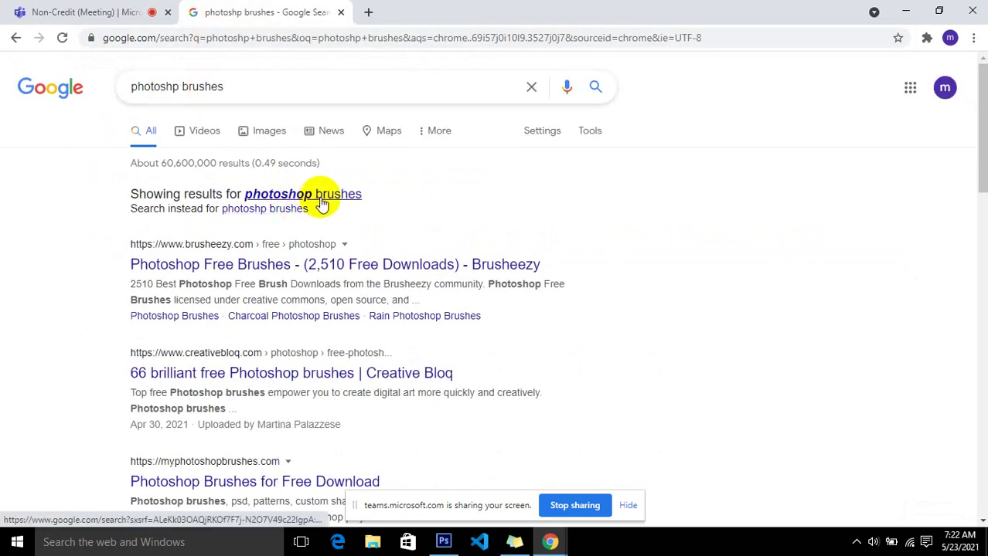
Open the Brusheezy, Creative Bloq and two myPhotoshopBrushes results in new tabs.
right_click(332, 215)
click(364, 225)
right_click(349, 317)
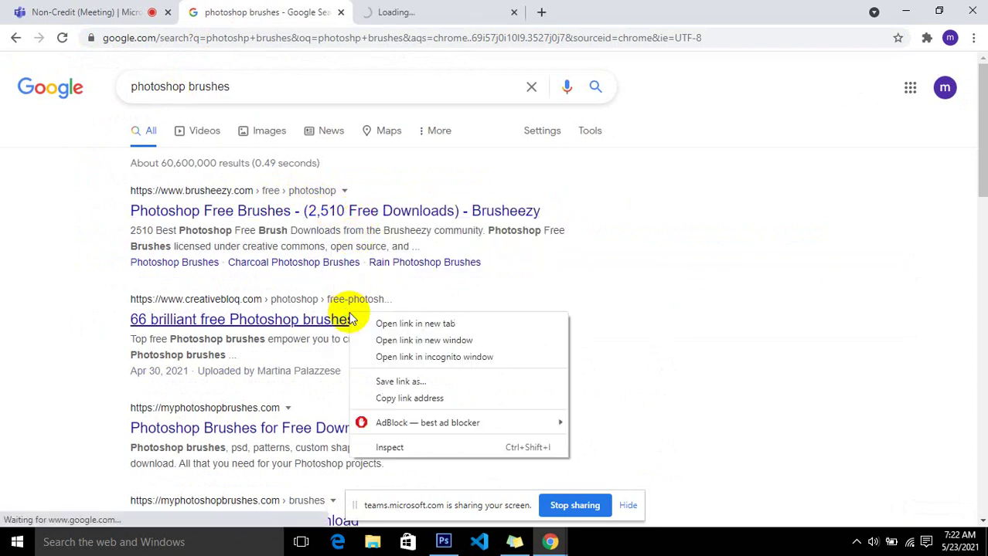
click(390, 324)
right_click(368, 428)
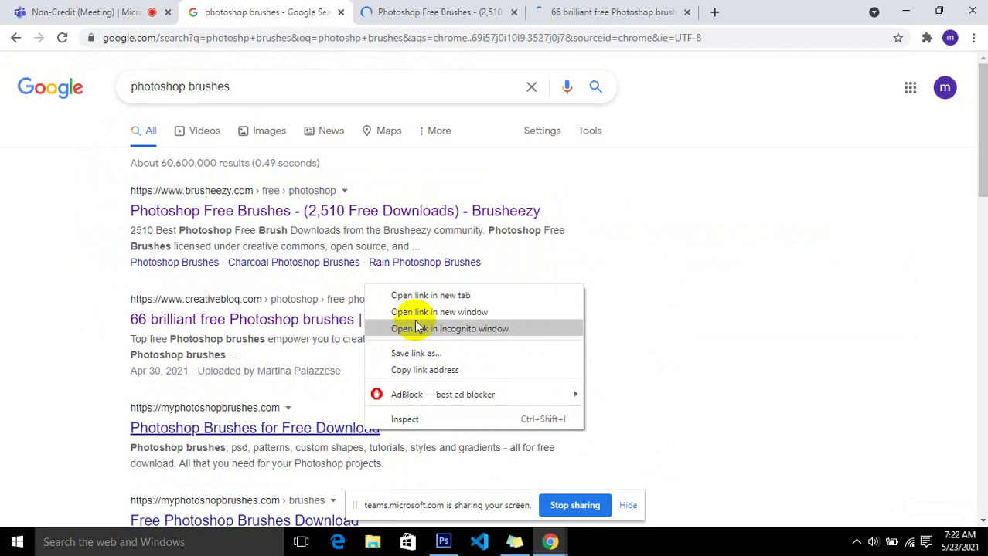
click(422, 295)
scroll(418, 296, down, 2)
right_click(316, 382)
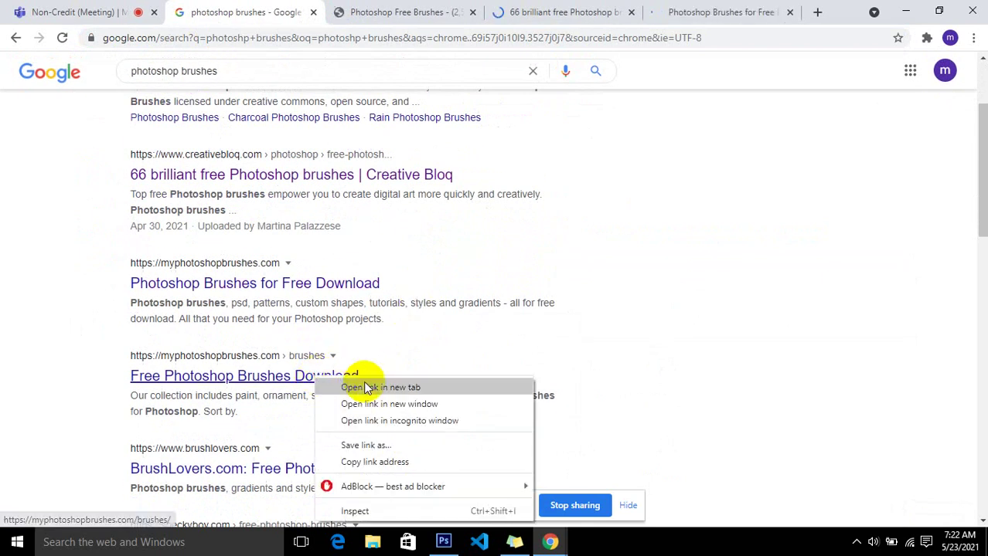
click(369, 388)
Look over the Brusheezy, Creative Bloq and myPhotoshopBrushes home page tabs.
click(345, 9)
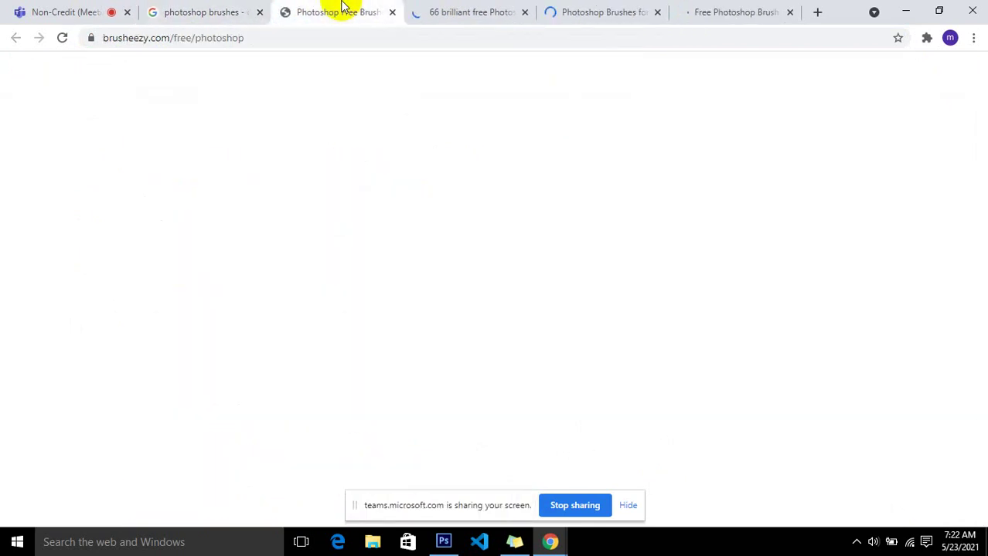
click(421, 8)
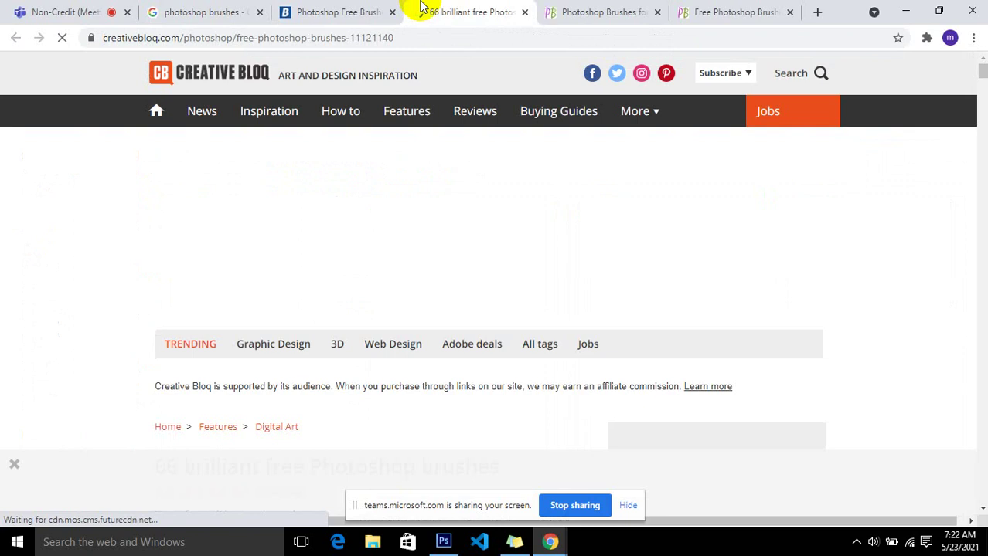
click(597, 9)
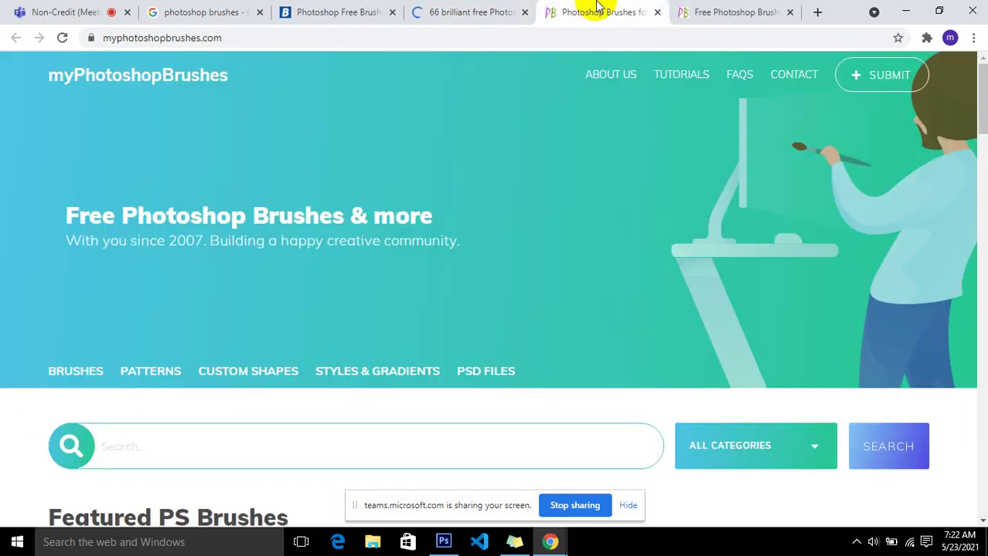
scroll(544, 220, down, 4)
scroll(544, 211, down, 4)
scroll(544, 210, down, 4)
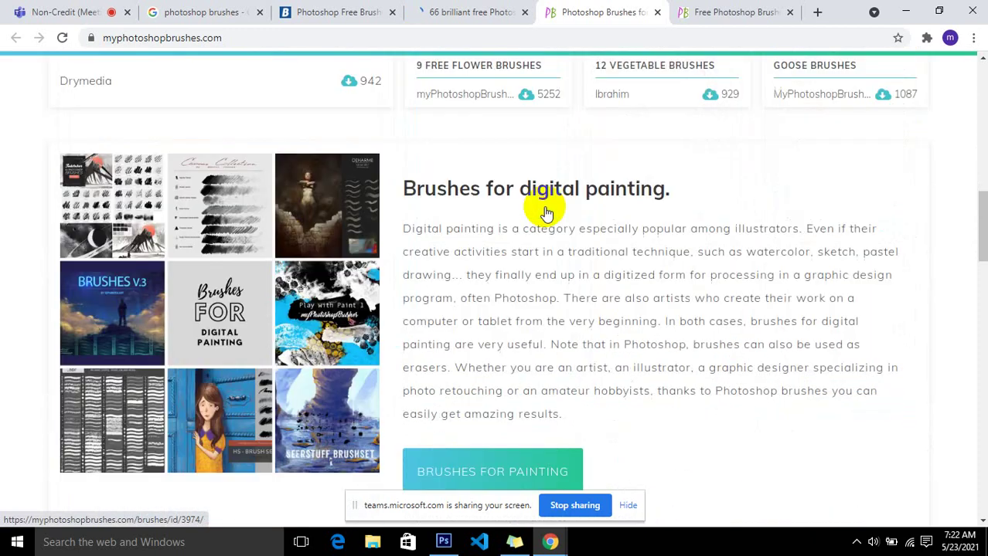
scroll(545, 220, down, 5)
scroll(545, 226, down, 3)
scroll(544, 225, down, 4)
scroll(545, 226, up, 5)
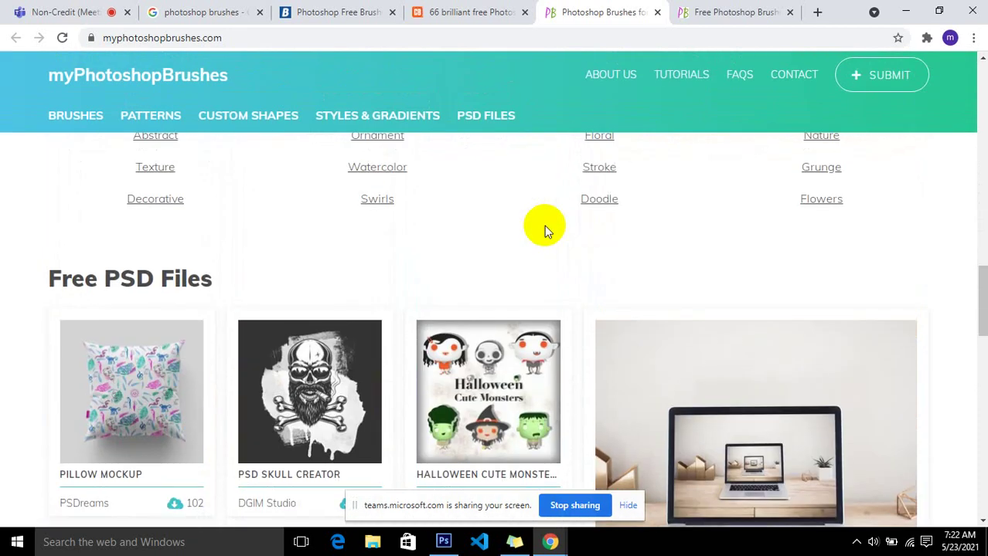
scroll(544, 225, up, 3)
scroll(544, 225, up, 4)
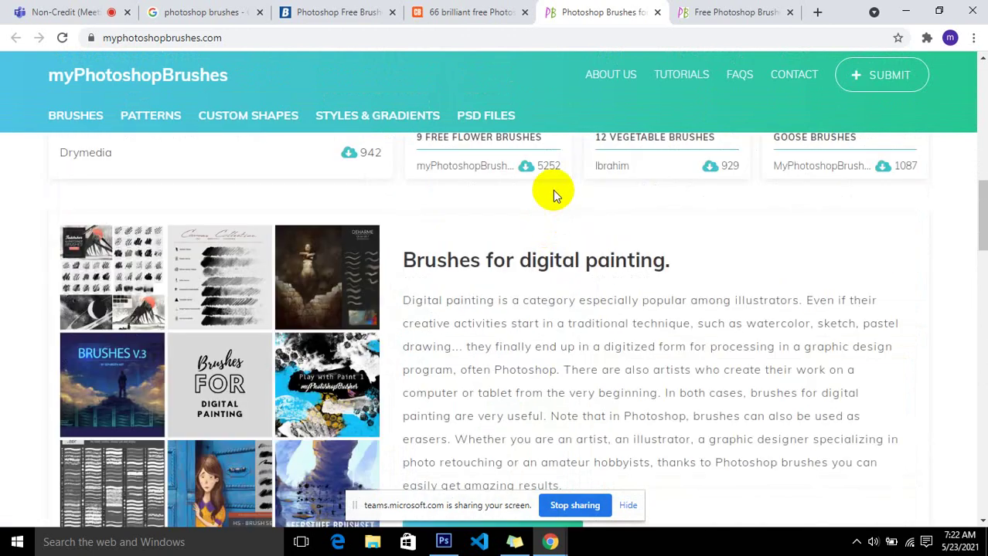
From the all-brushes listing, open 7 Geometric Animals and Houseplants in new tabs.
click(712, 7)
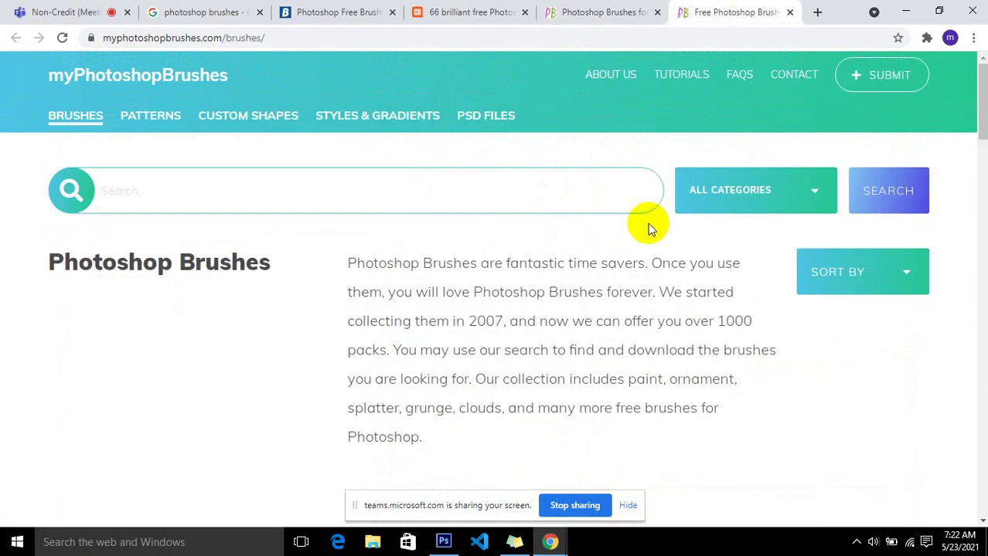
scroll(598, 331, down, 3)
scroll(599, 337, down, 2)
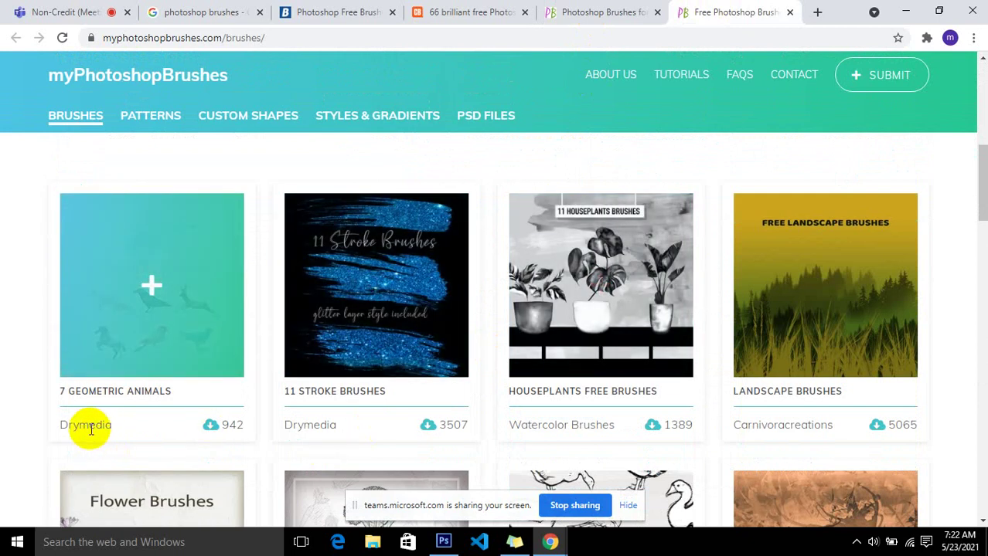
click(170, 306)
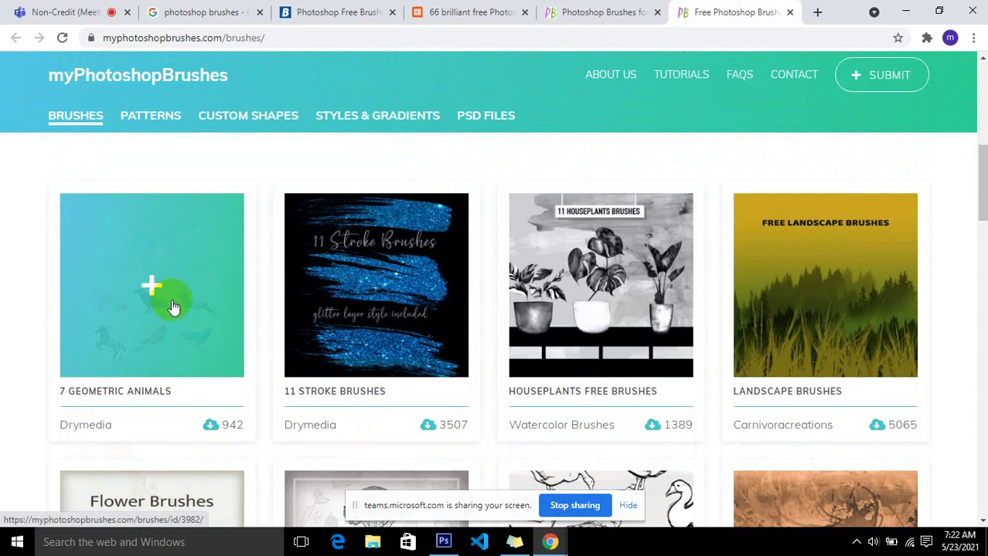
right_click(174, 306)
click(240, 311)
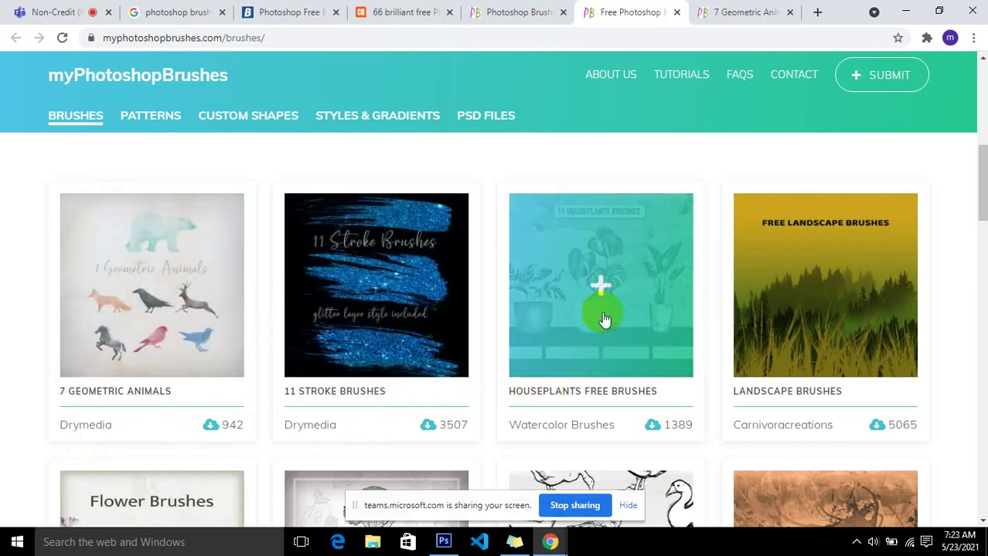
right_click(603, 311)
click(636, 323)
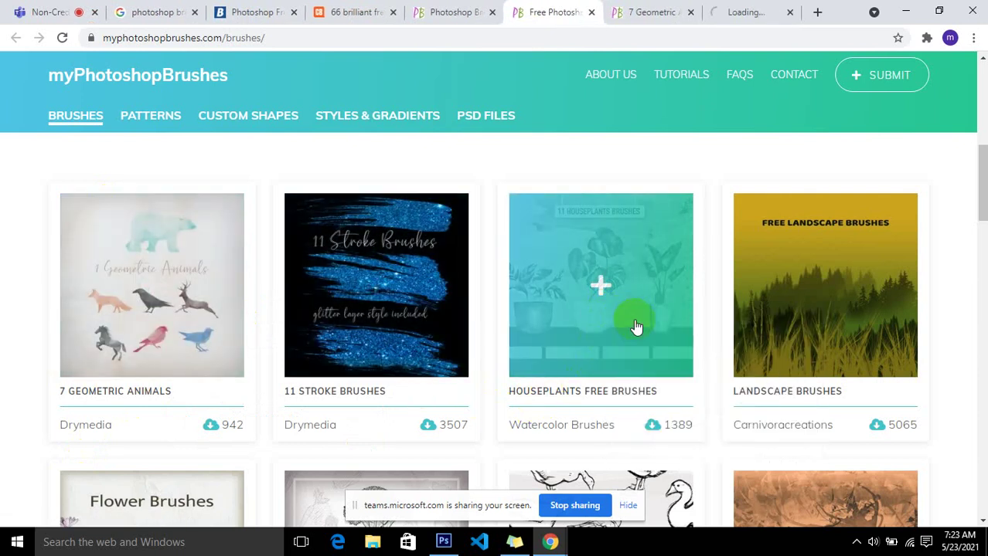
Open 9 Free Flower Brushes in a new tab and view the 7 Geometric Animals page.
scroll(644, 324, down, 2)
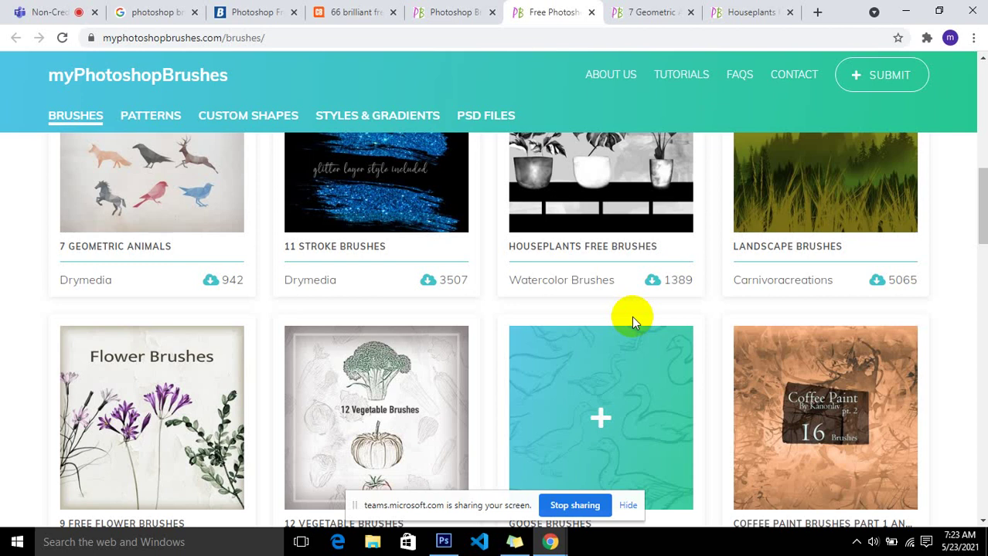
scroll(631, 316, down, 1)
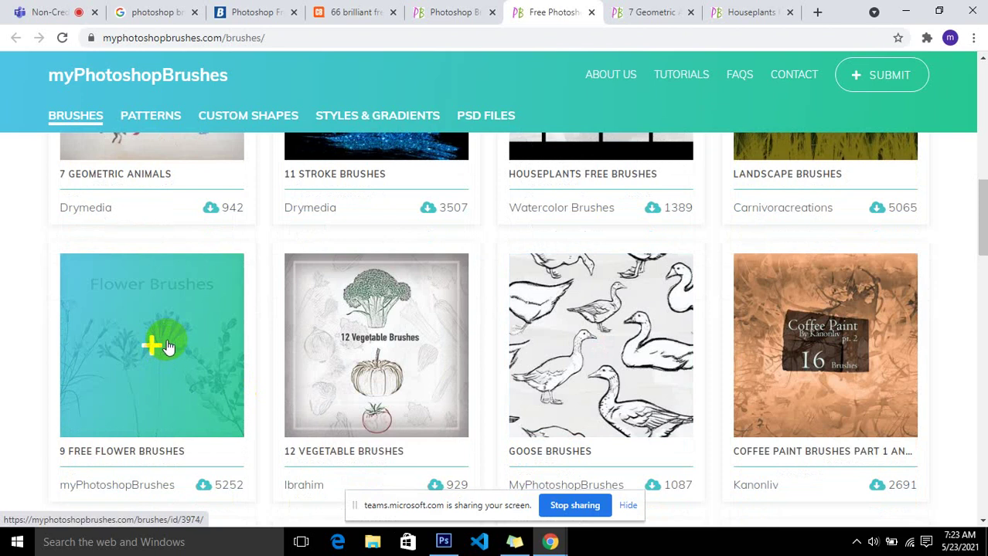
right_click(187, 300)
click(208, 309)
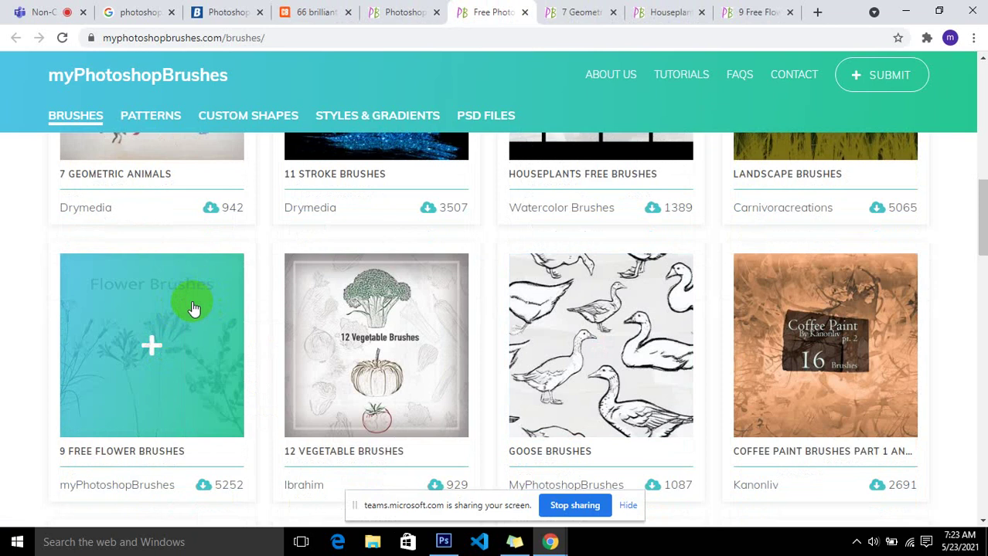
click(555, 11)
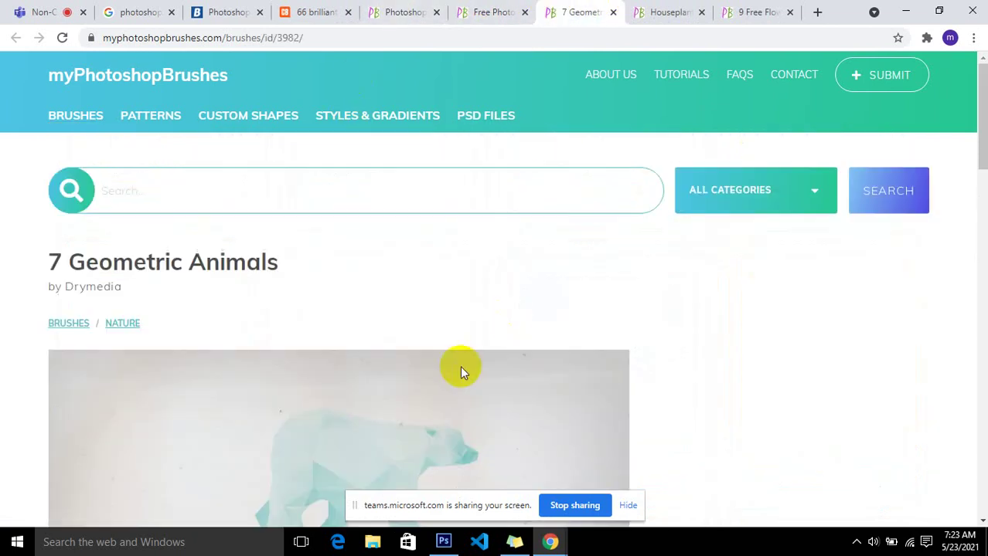
Download the 7 Geometric Animals, Houseplants and 9 Free Flower Brushes sets as zips.
scroll(294, 286, down, 4)
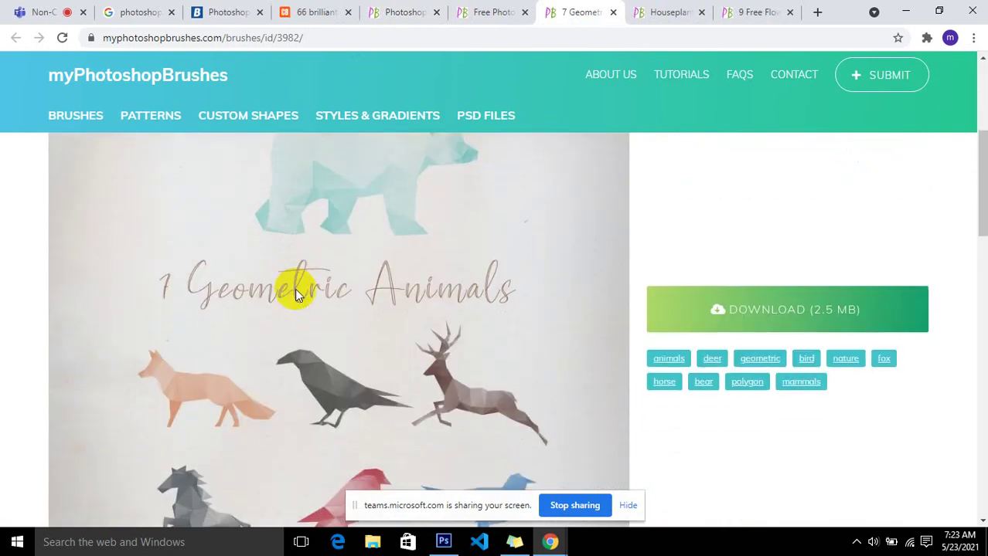
scroll(294, 288, down, 3)
scroll(294, 288, up, 3)
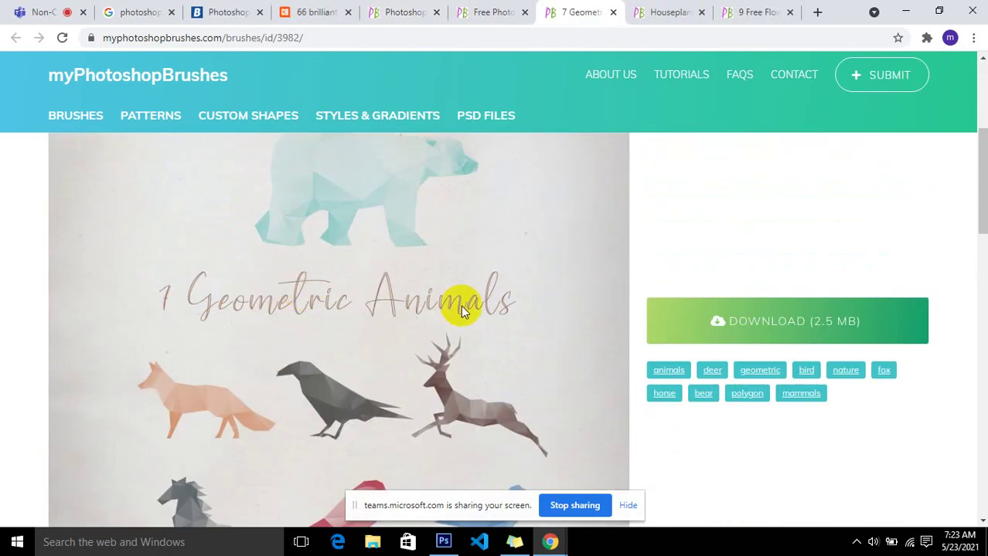
click(815, 325)
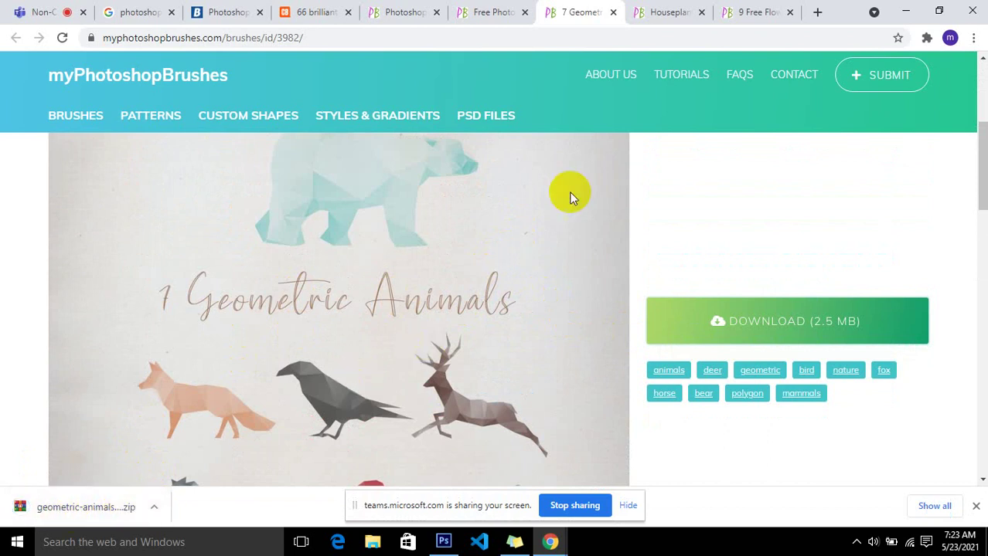
click(644, 13)
scroll(485, 255, down, 4)
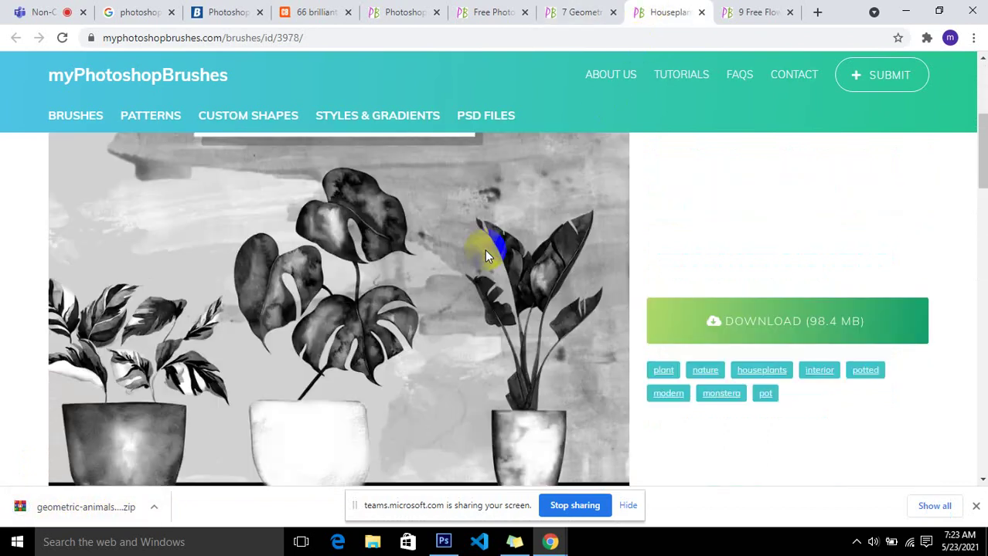
click(696, 317)
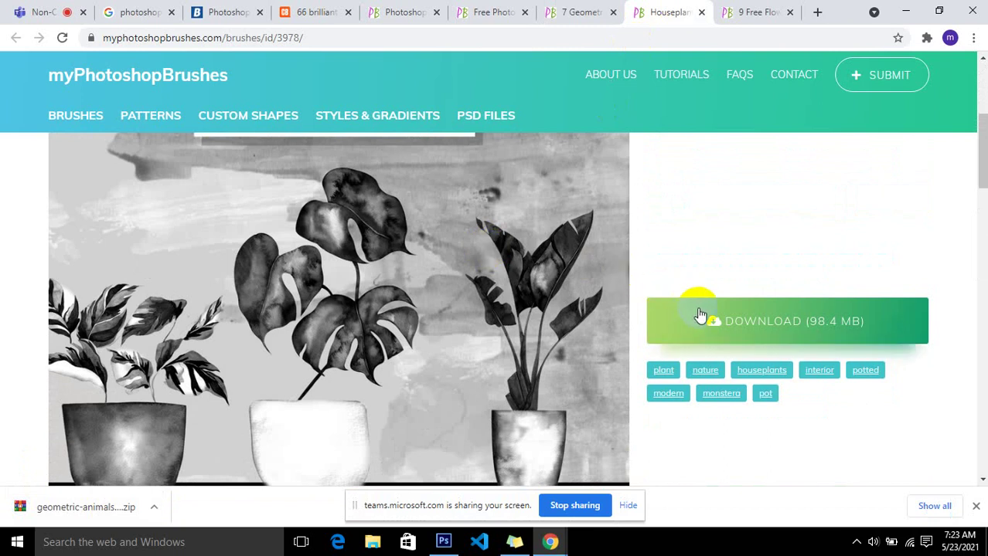
click(748, 9)
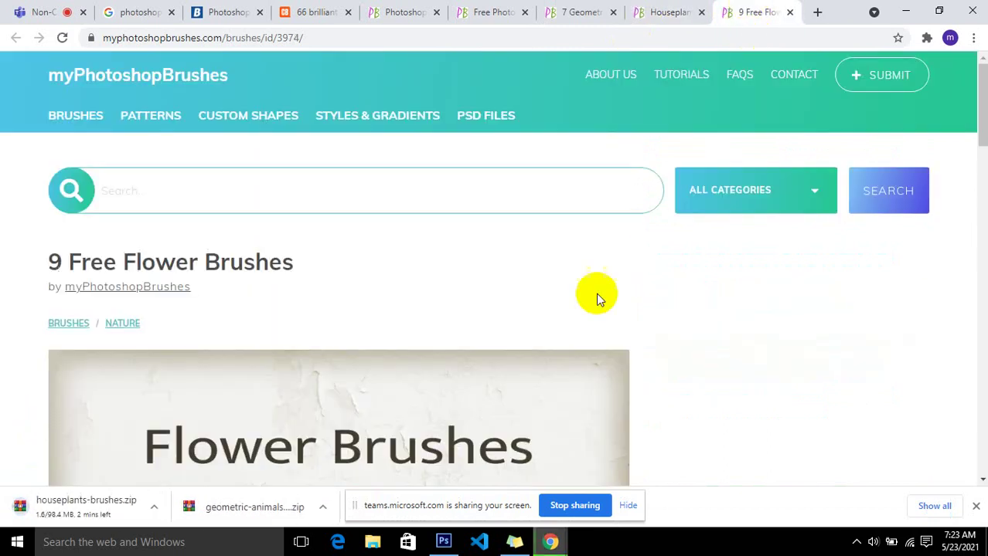
scroll(596, 298, down, 5)
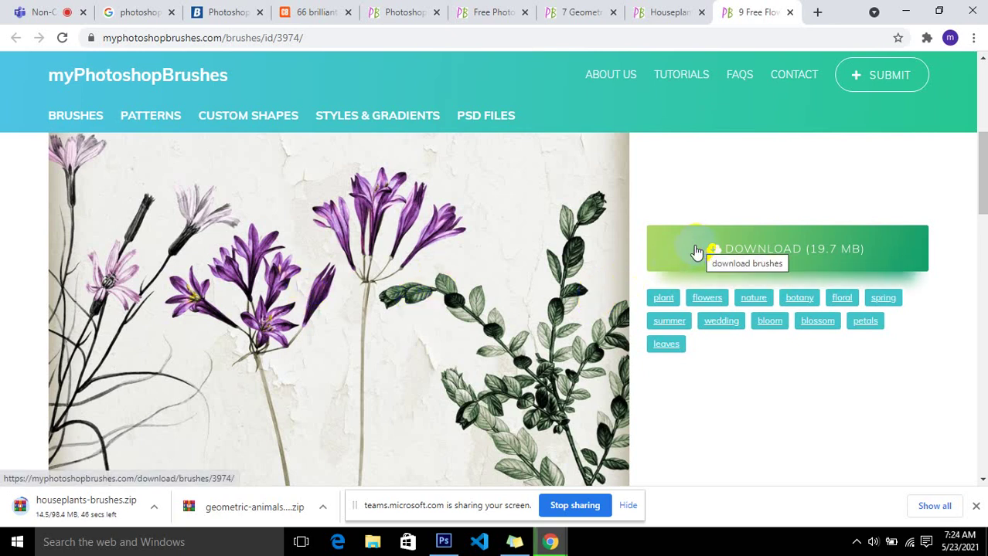
click(696, 249)
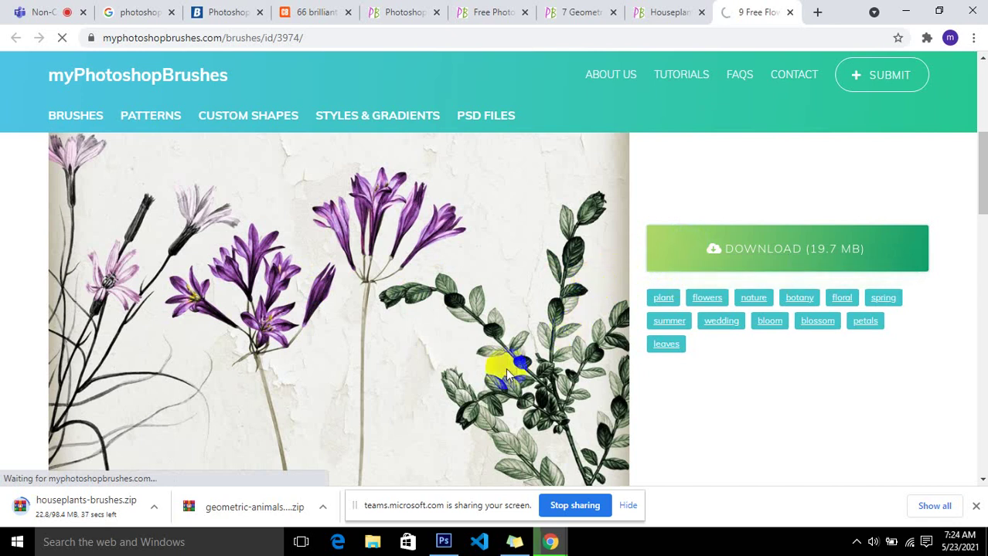
Open the options menu for the geometric animals download on the download shelf.
drag(489, 504, 562, 501)
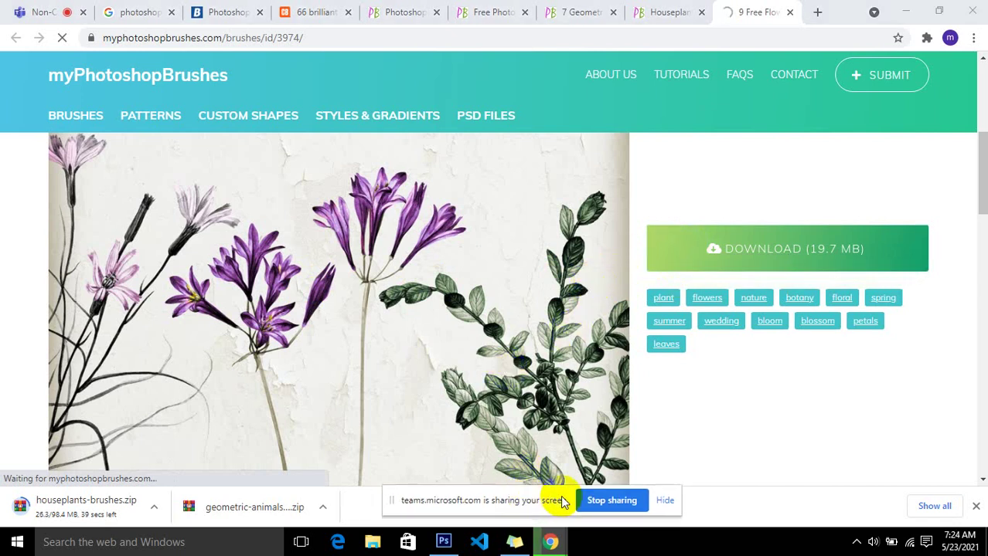
click(664, 500)
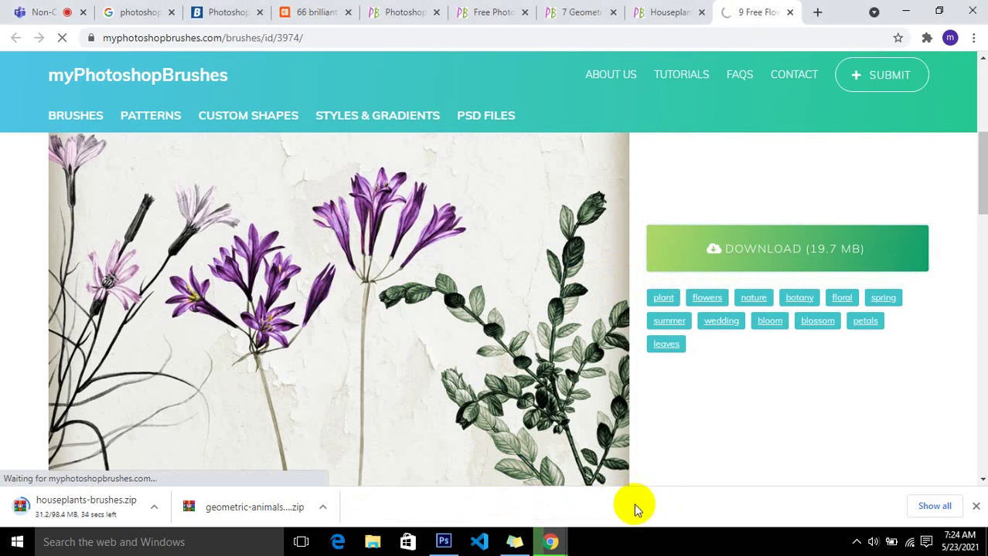
click(322, 507)
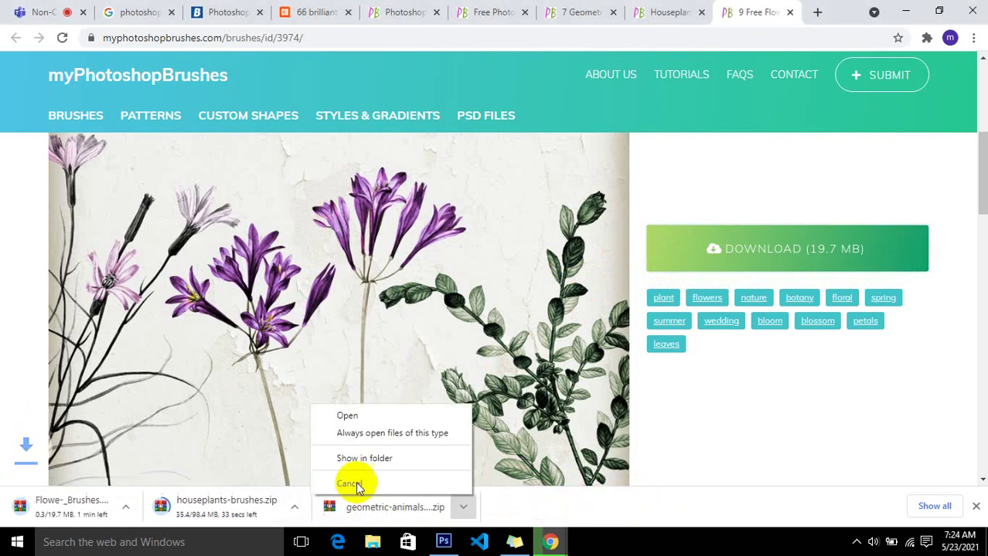
Show the downloaded zip in its folder and refresh the Downloads folder.
click(370, 460)
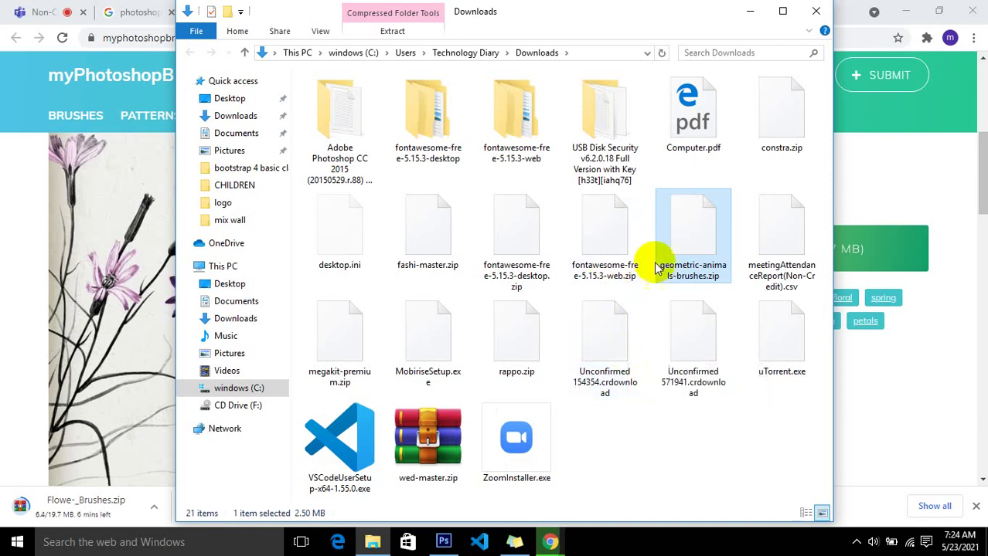
click(689, 442)
right_click(690, 443)
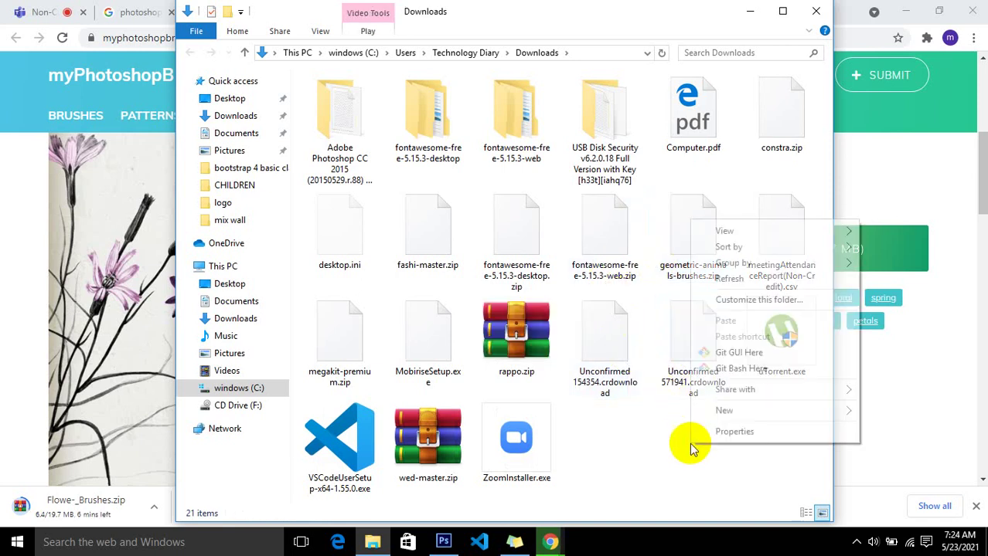
click(625, 452)
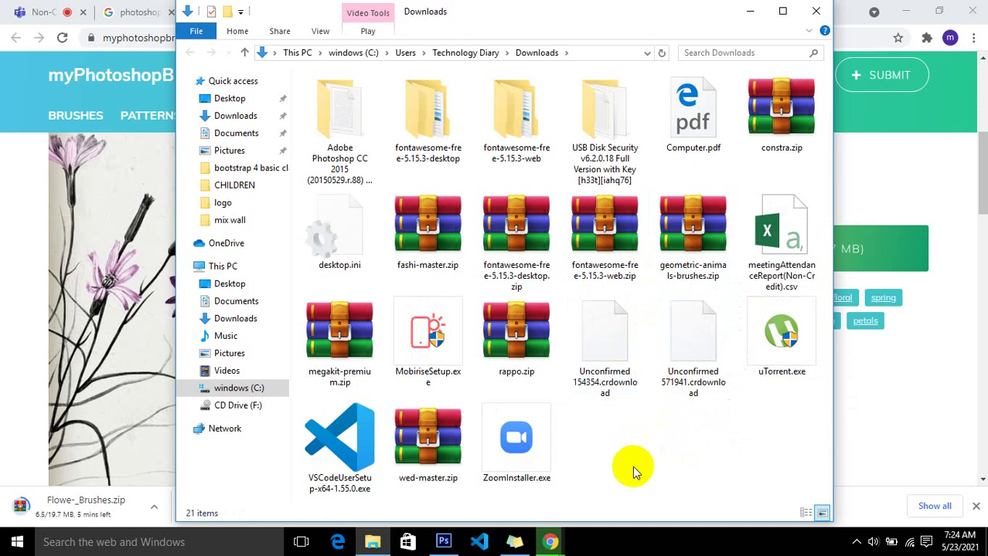
Check geometric-animals-brushes.zip in Downloads, then minimize the folder window.
click(711, 260)
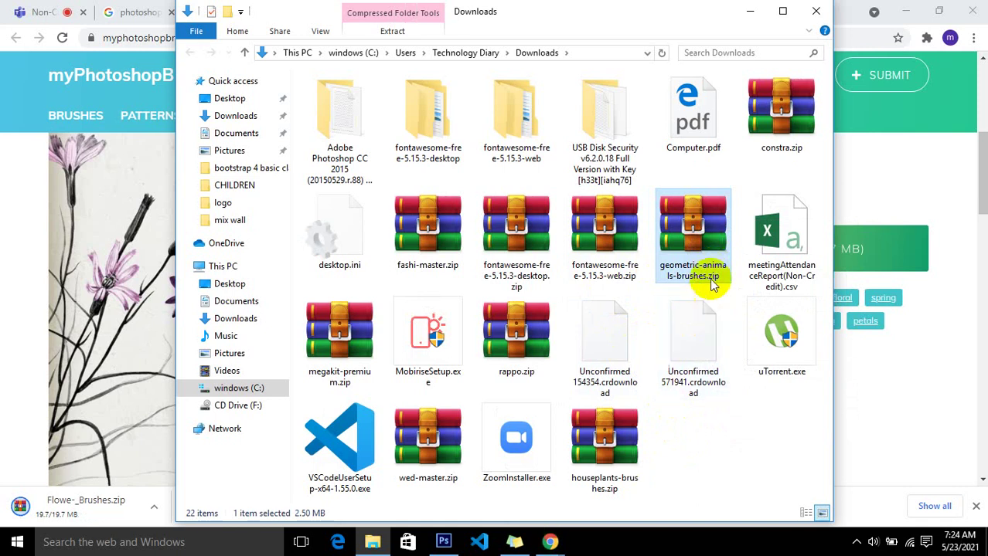
drag(712, 279, 705, 244)
mouse_move(693, 232)
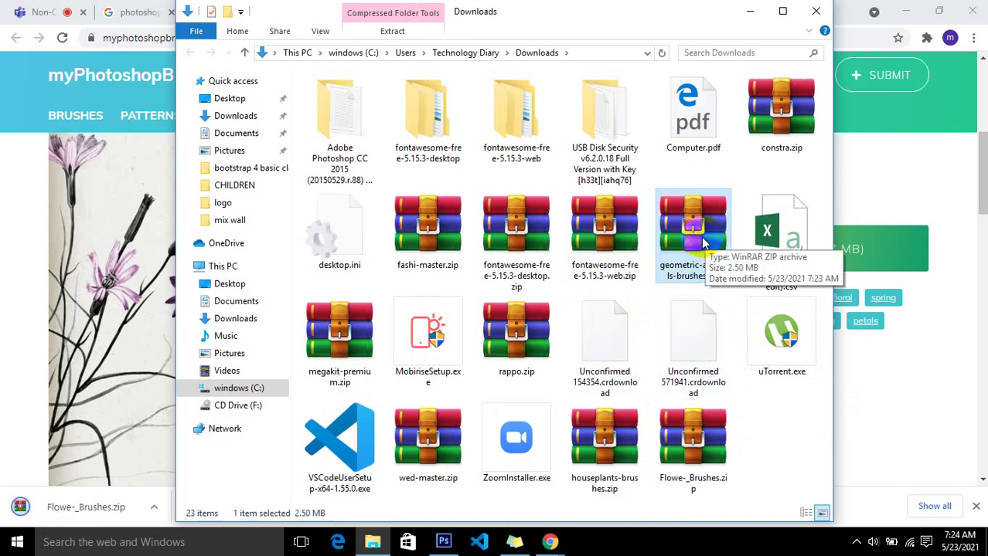
drag(702, 243, 725, 311)
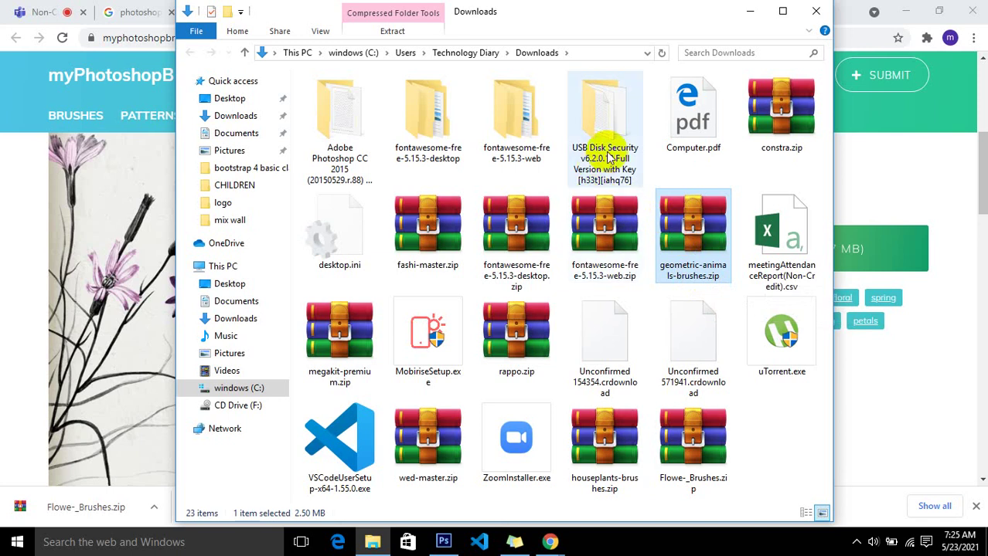
click(695, 224)
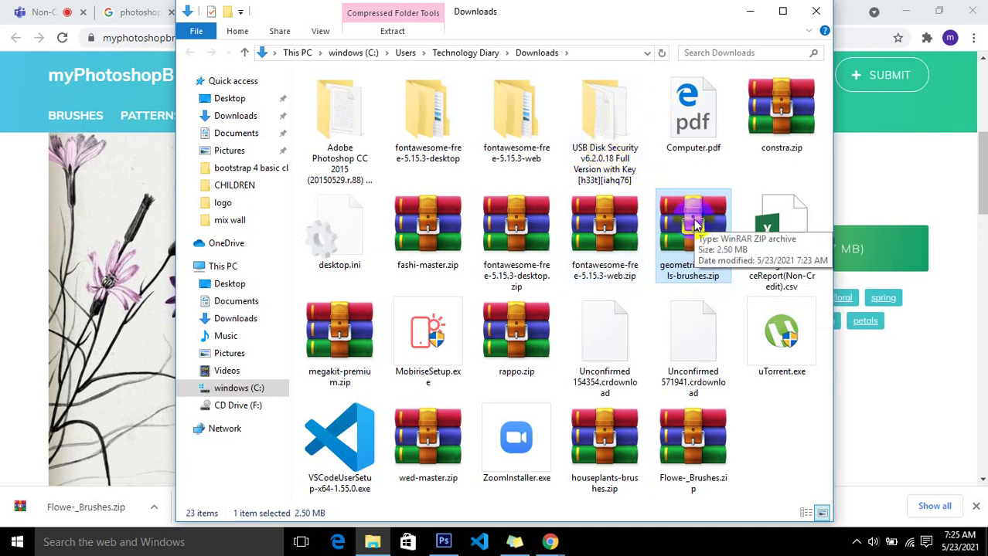
click(748, 13)
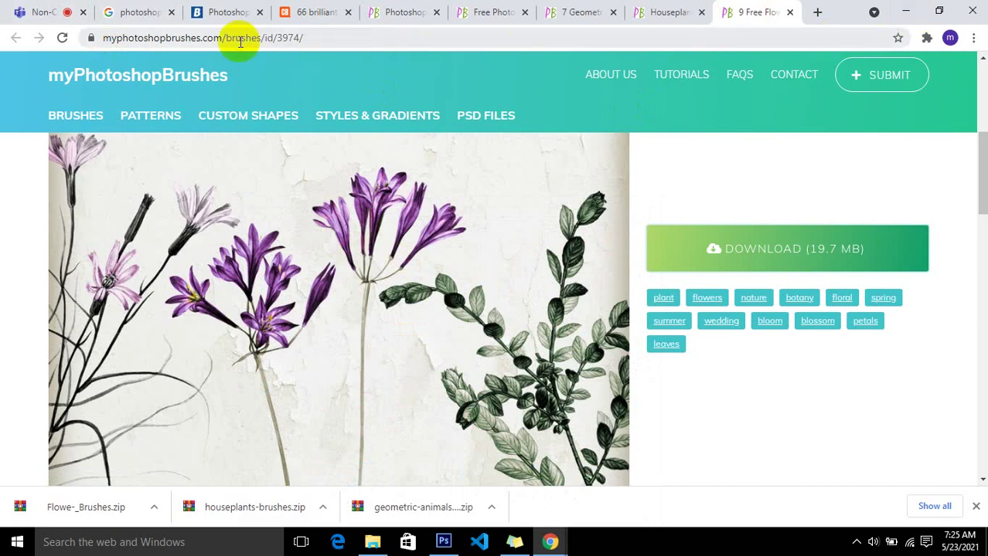
Browse Photoshop's Brush Presets list, including a bristle brush, then minimize Photoshop and Chrome.
click(442, 542)
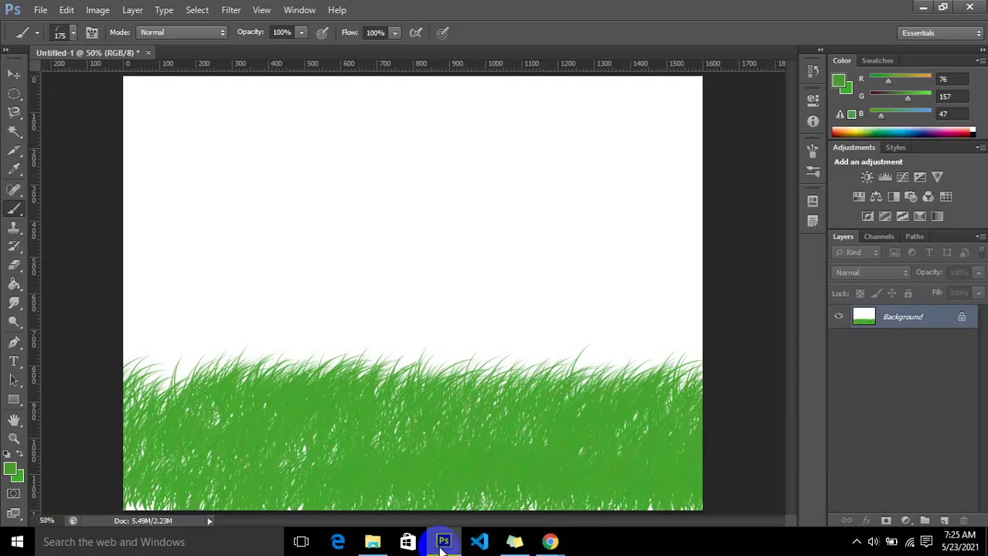
click(88, 32)
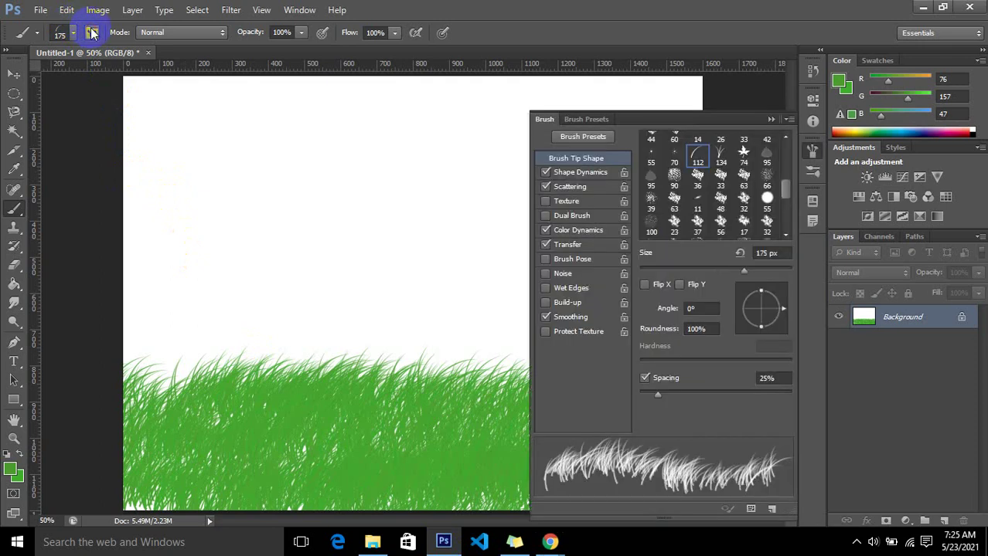
click(590, 122)
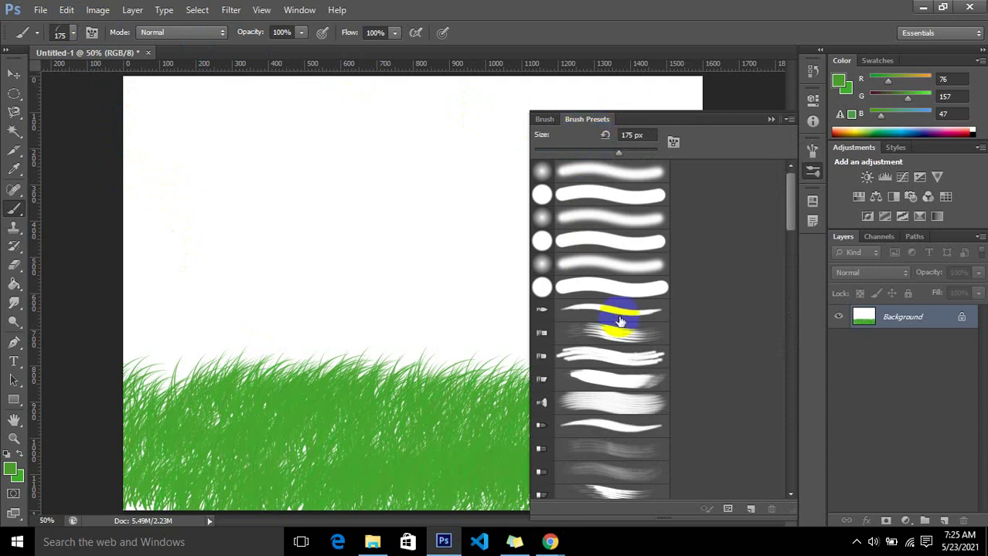
click(596, 337)
click(609, 153)
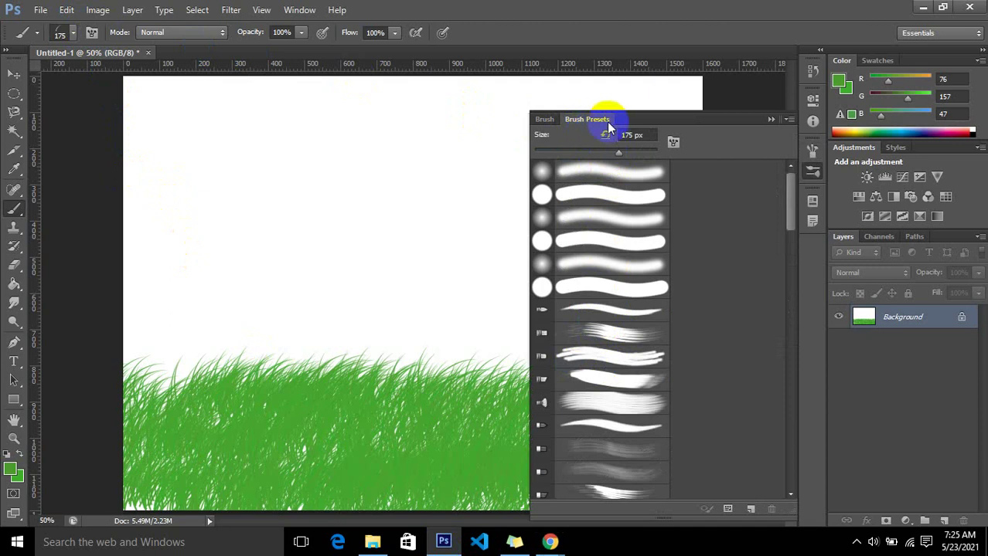
click(922, 7)
click(899, 9)
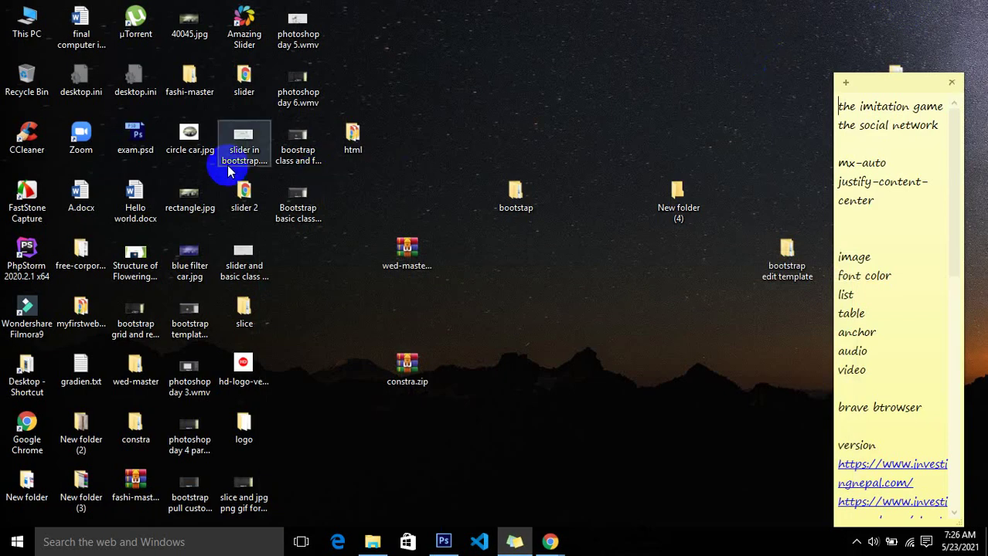
Browse a new File Explorer to C:\Program Files\Adobe\Adobe Photoshop CS6 (64 Bit)\Presets\Brushes.
key(super+e)
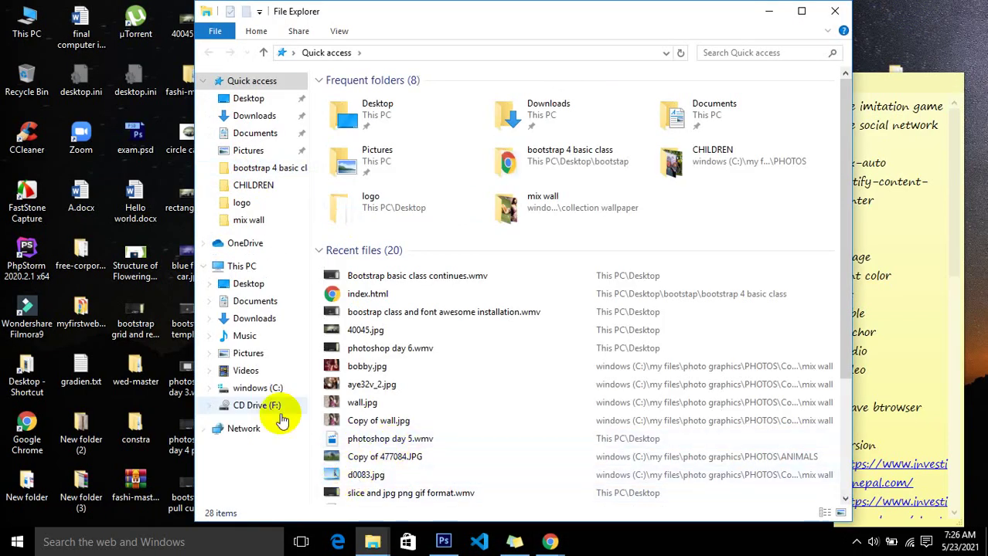
click(263, 393)
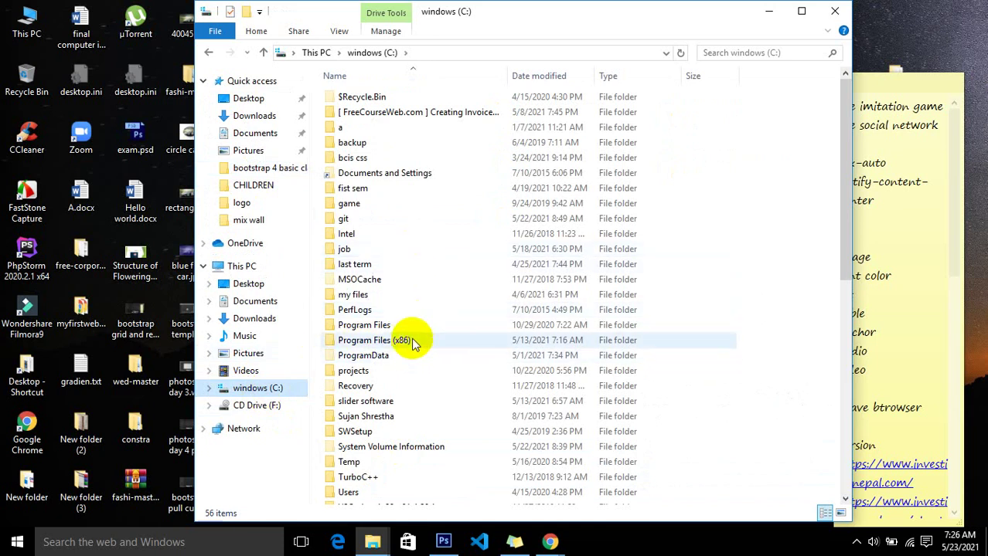
click(409, 327)
double_click(409, 327)
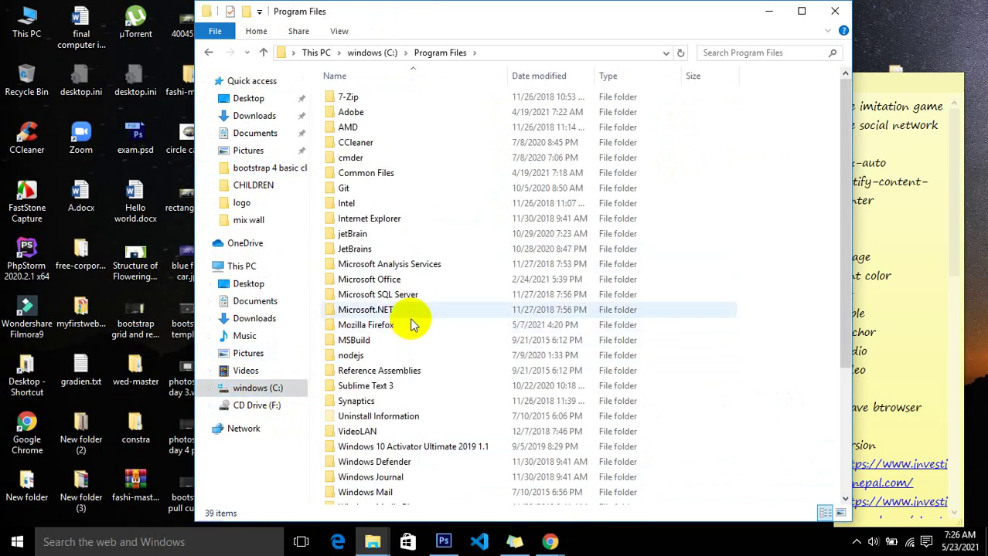
double_click(430, 112)
double_click(430, 112)
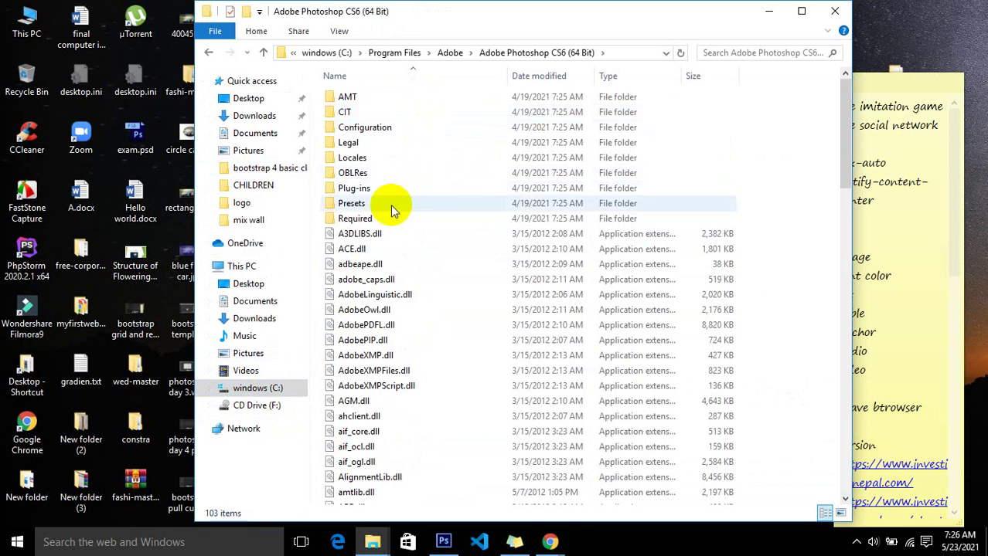
double_click(352, 203)
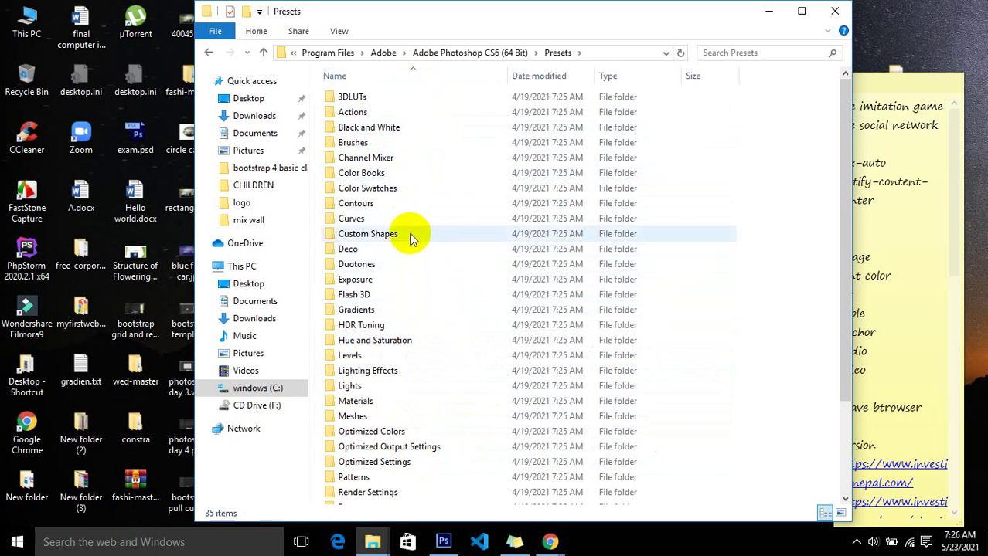
double_click(370, 144)
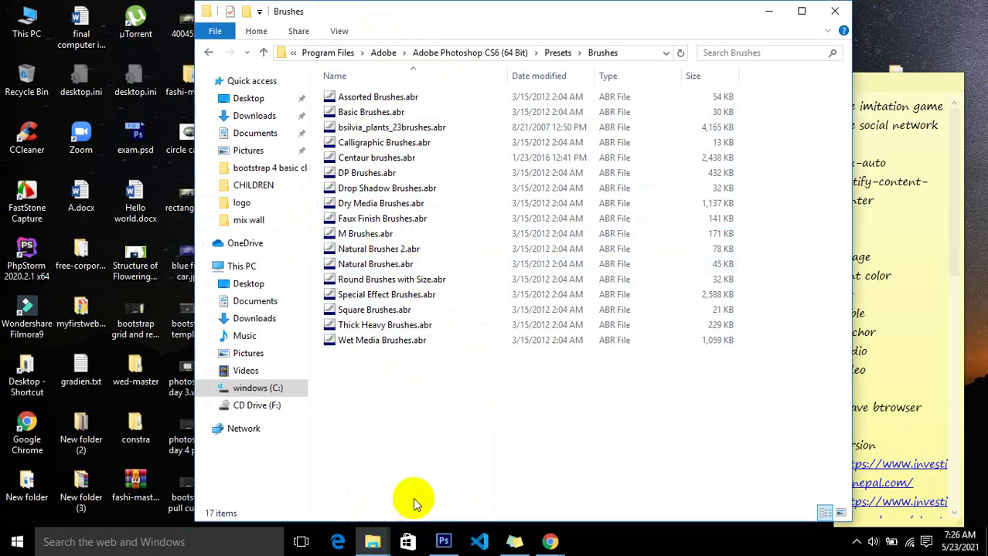
Extract geometric-animals-brushes.zip into a geometric-animals-brushes folder in Downloads.
mouse_move(372, 542)
click(309, 495)
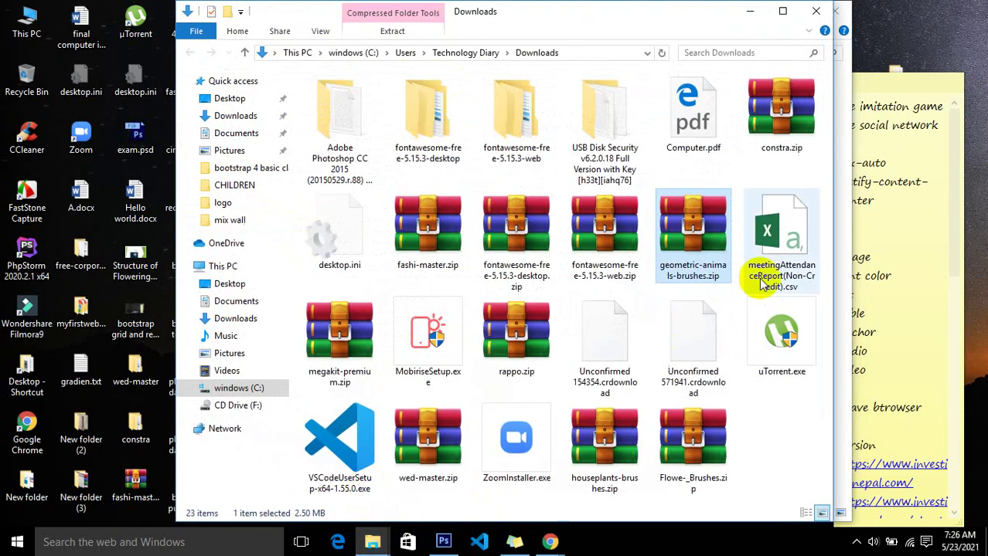
right_click(704, 211)
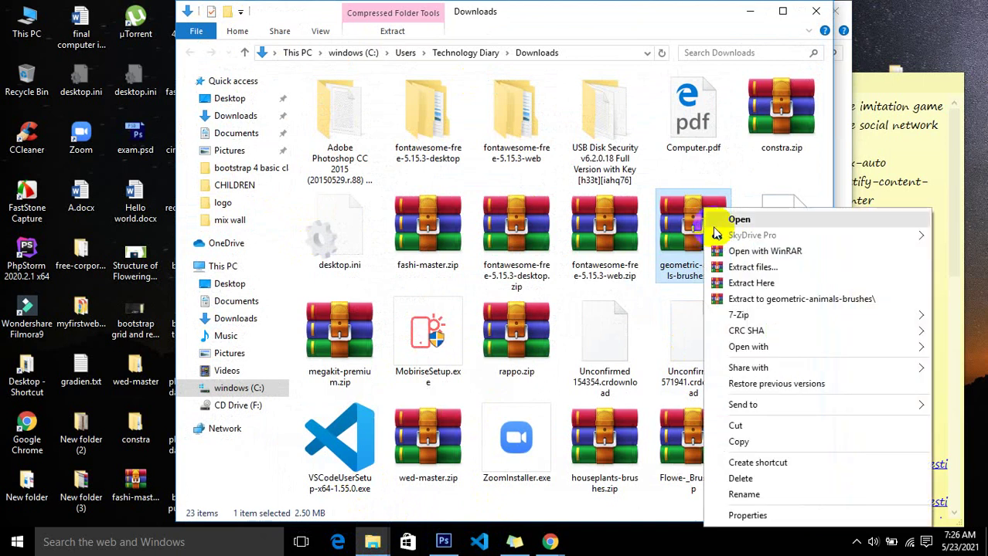
click(762, 284)
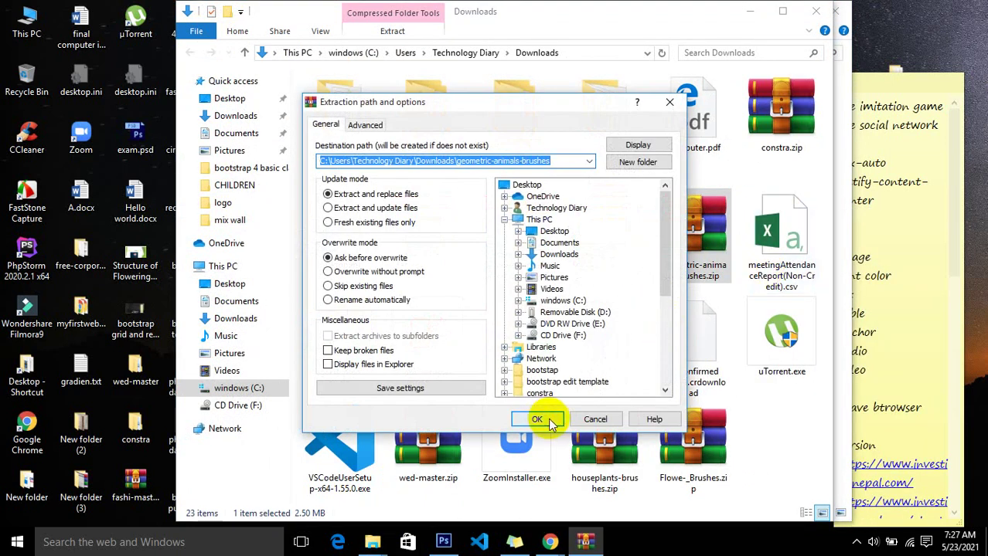
click(546, 415)
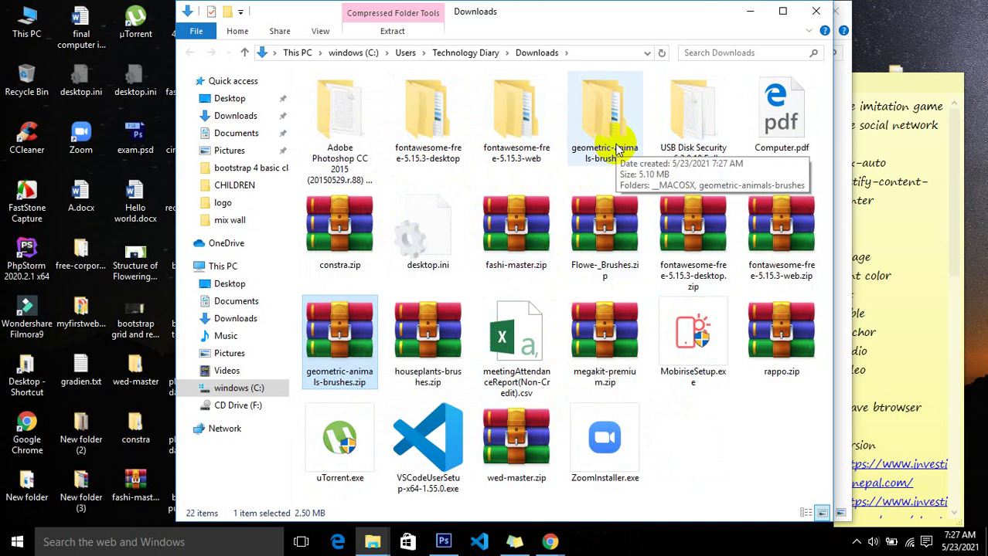
mouse_move(550, 542)
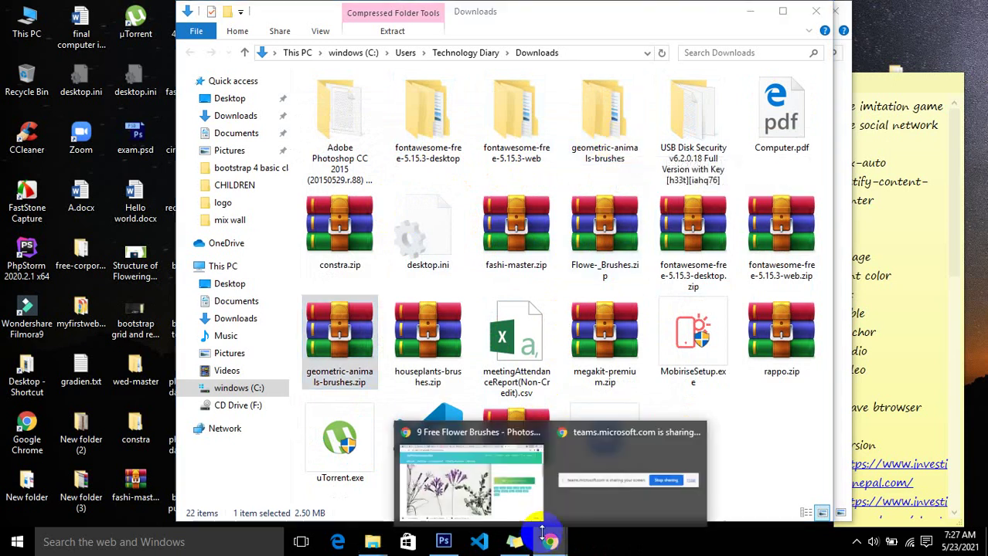
Extract houseplants-brushes.zip into a houseplants-brushes folder, then minimize Downloads.
click(463, 487)
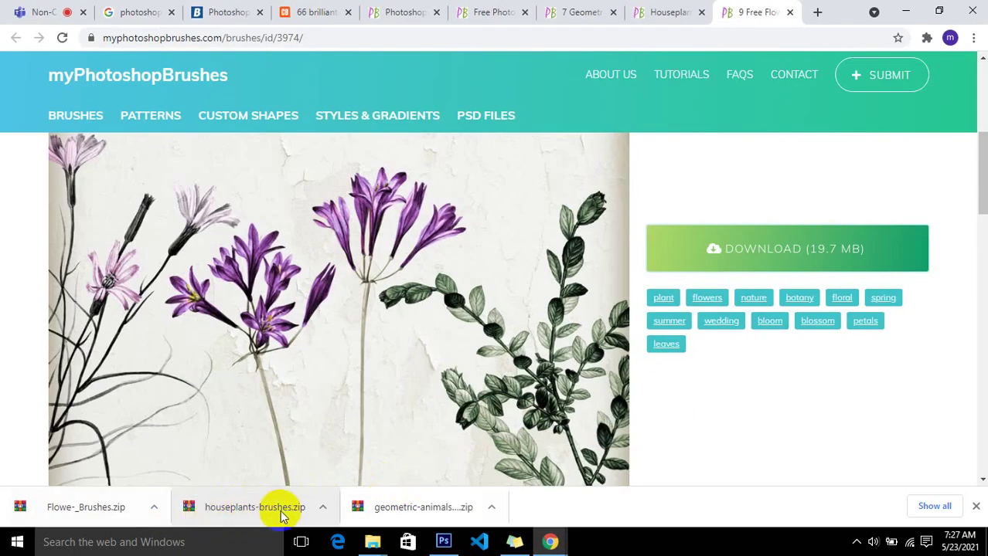
click(905, 12)
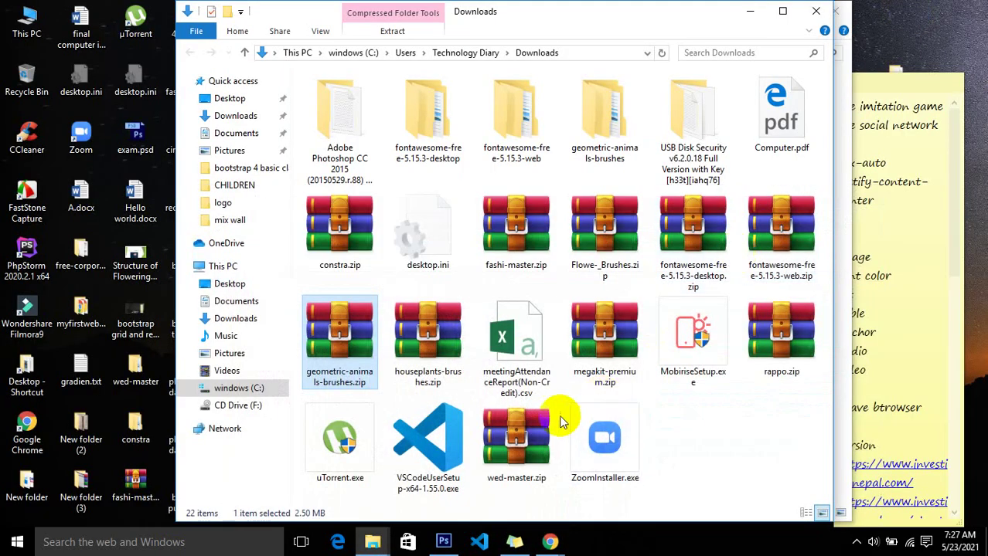
right_click(423, 356)
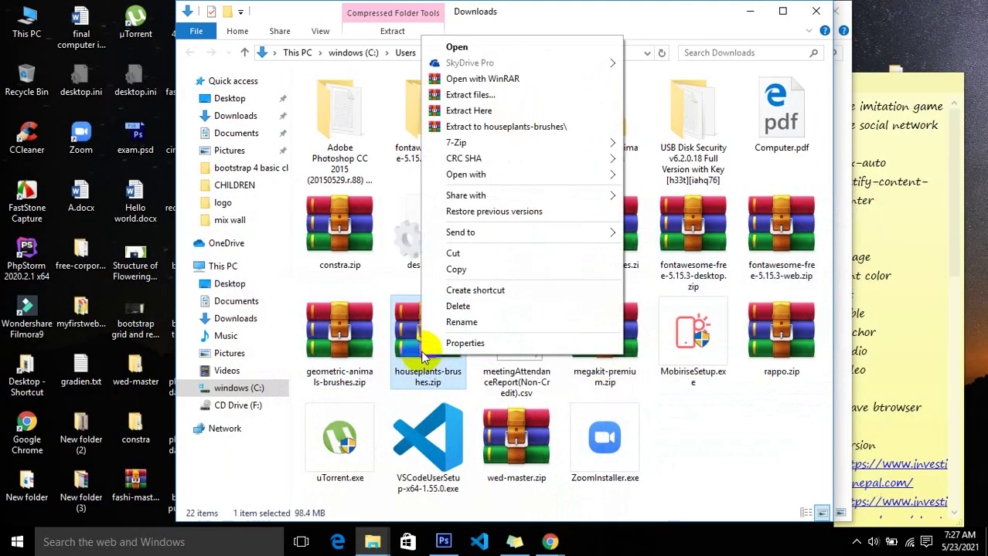
click(464, 94)
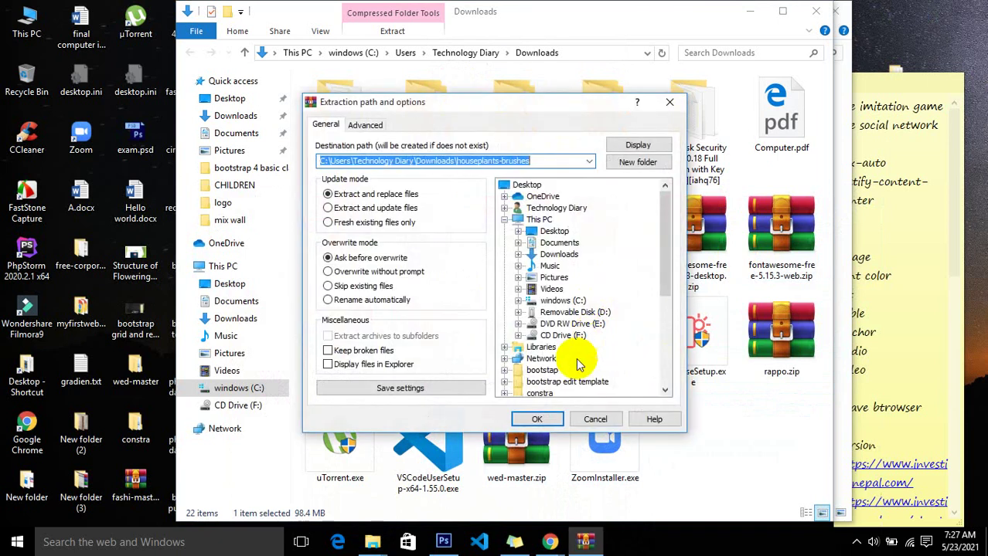
click(540, 418)
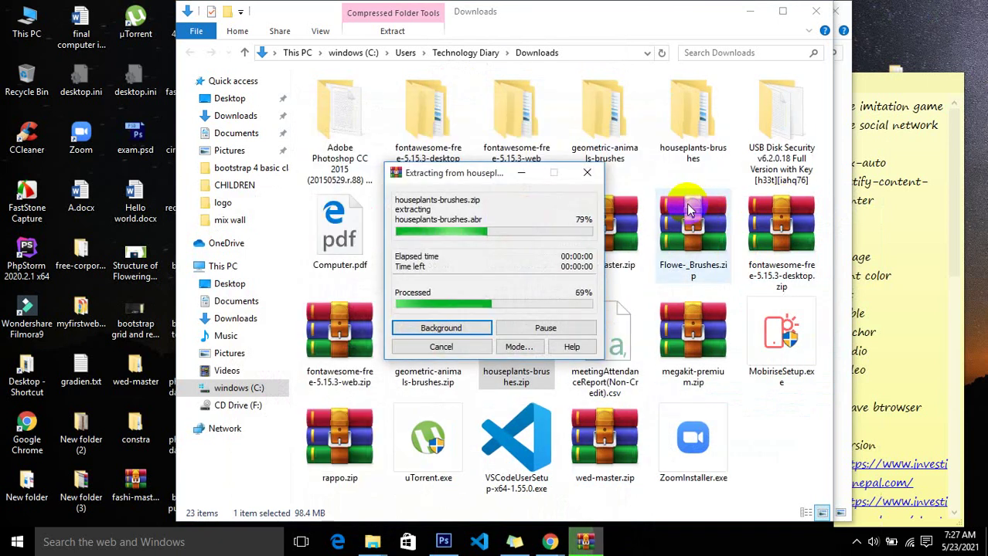
click(749, 14)
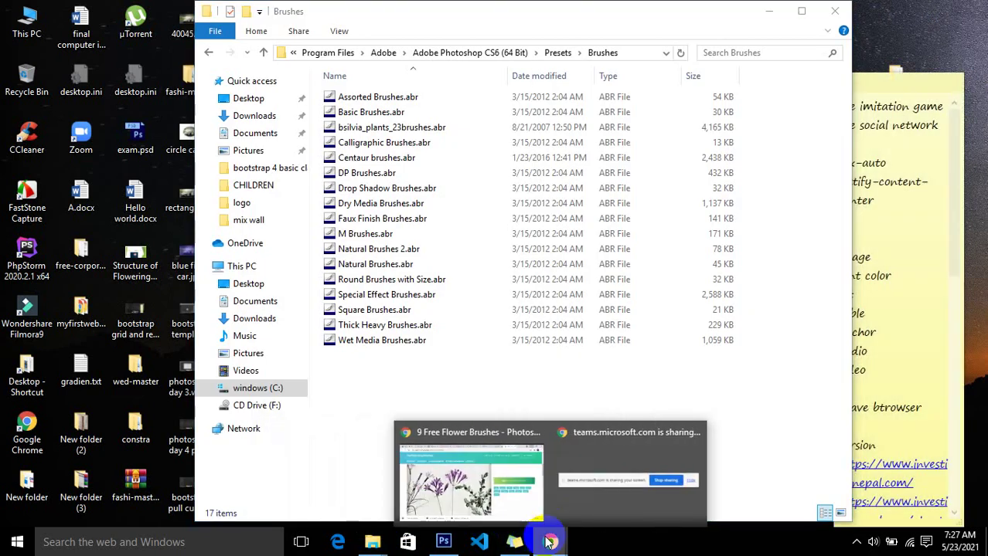
In the Downloads window, extract Flowe-_Brushes.zip with WinRAR's Extract files option.
click(498, 495)
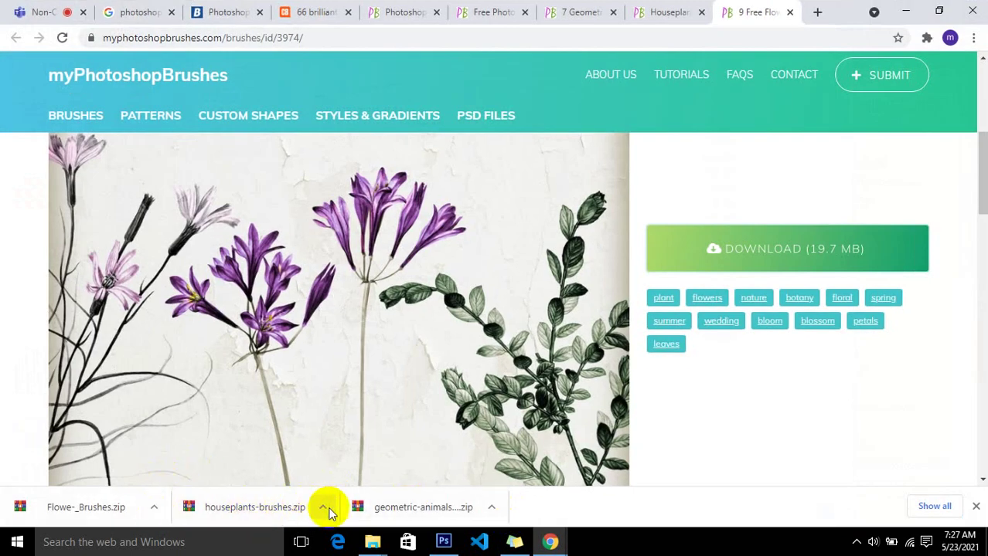
click(333, 477)
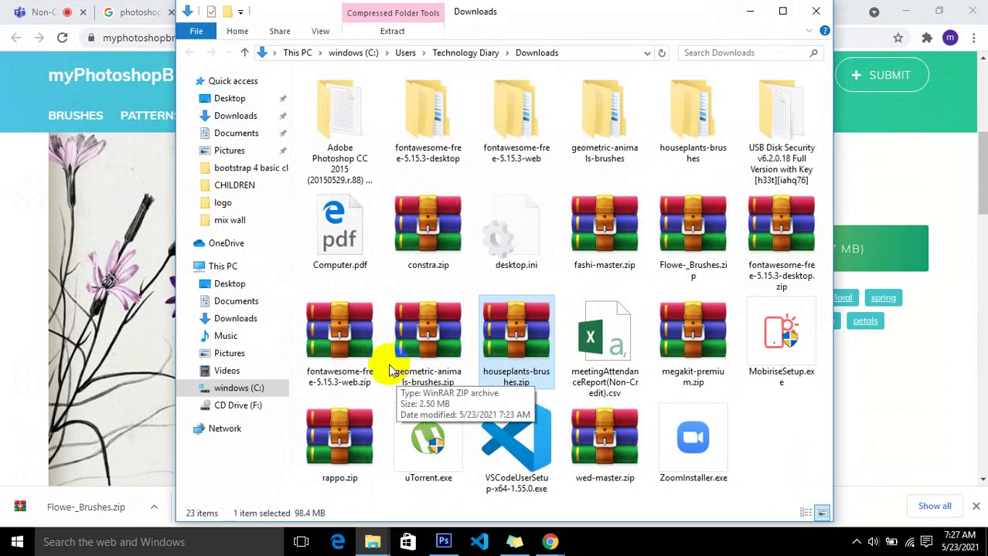
click(671, 251)
right_click(678, 210)
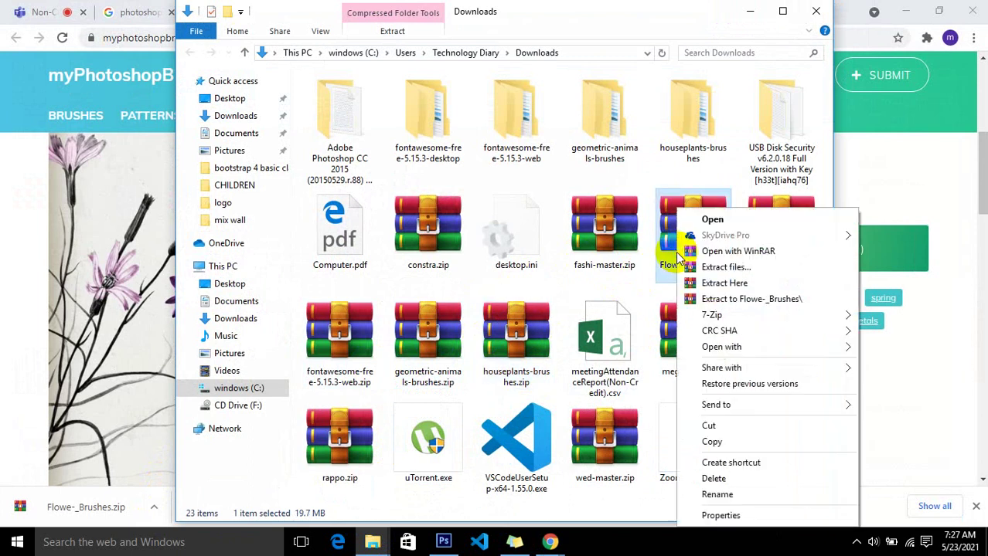
click(726, 267)
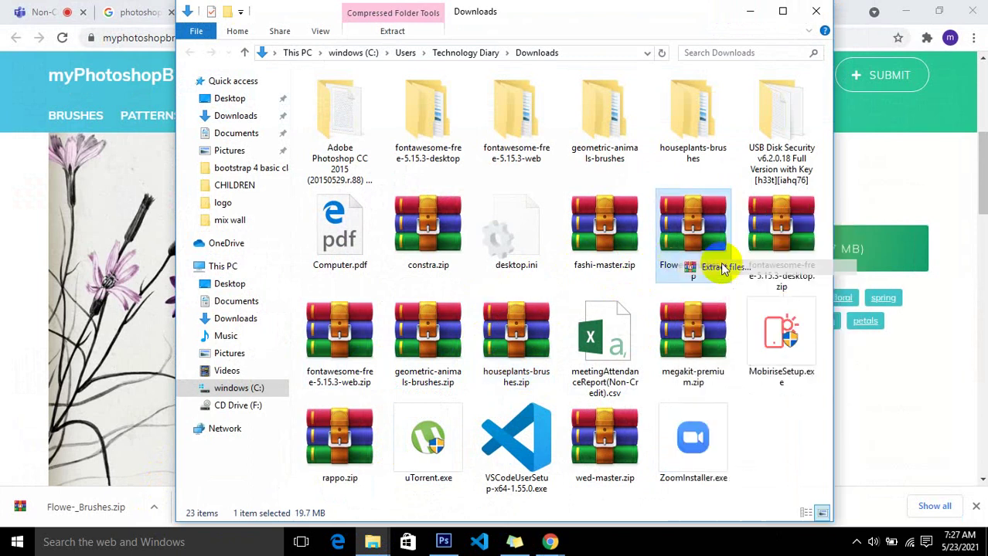
click(545, 418)
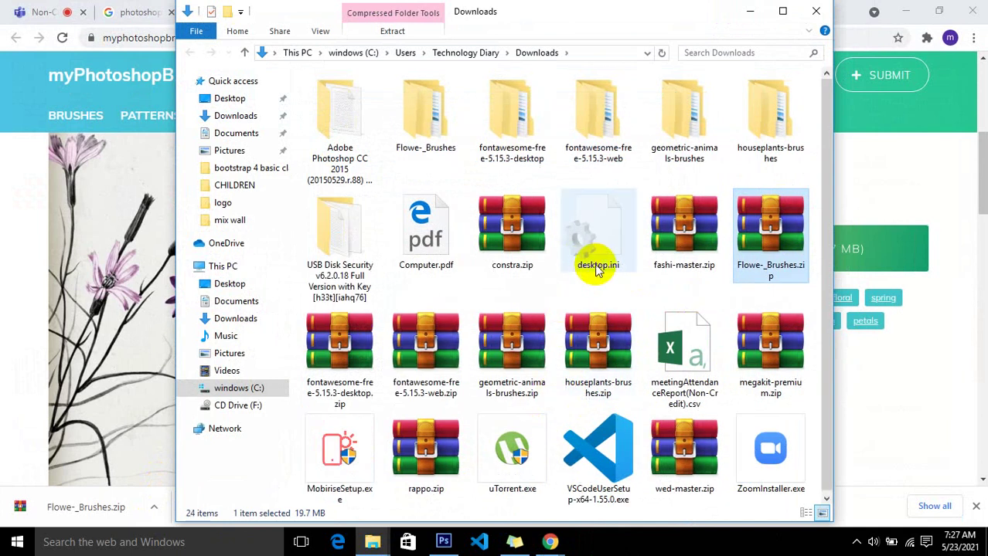
Copy Flowe- Brushes.abr from the extracted Flowe-_Brushes\Flowe- Brushes folder.
double_click(428, 130)
double_click(357, 116)
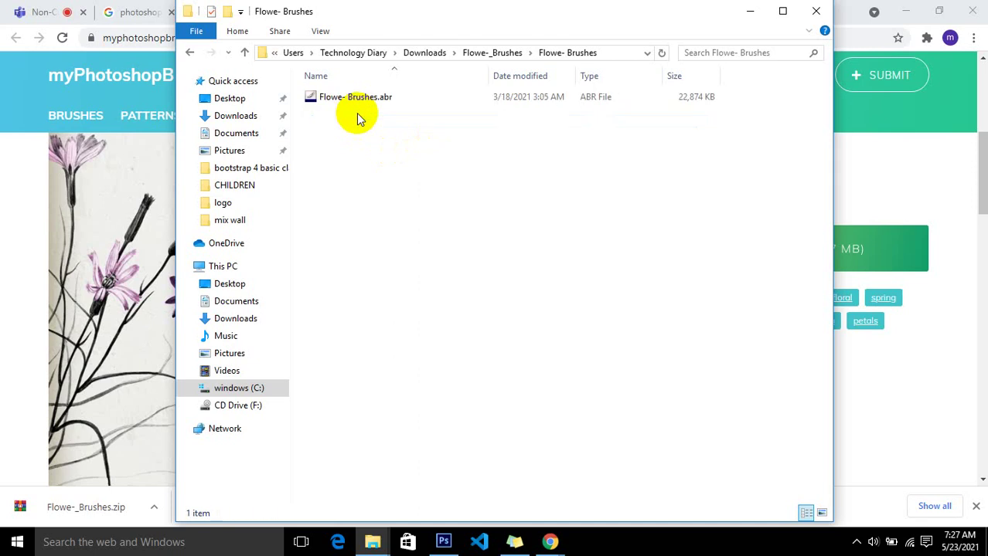
click(361, 103)
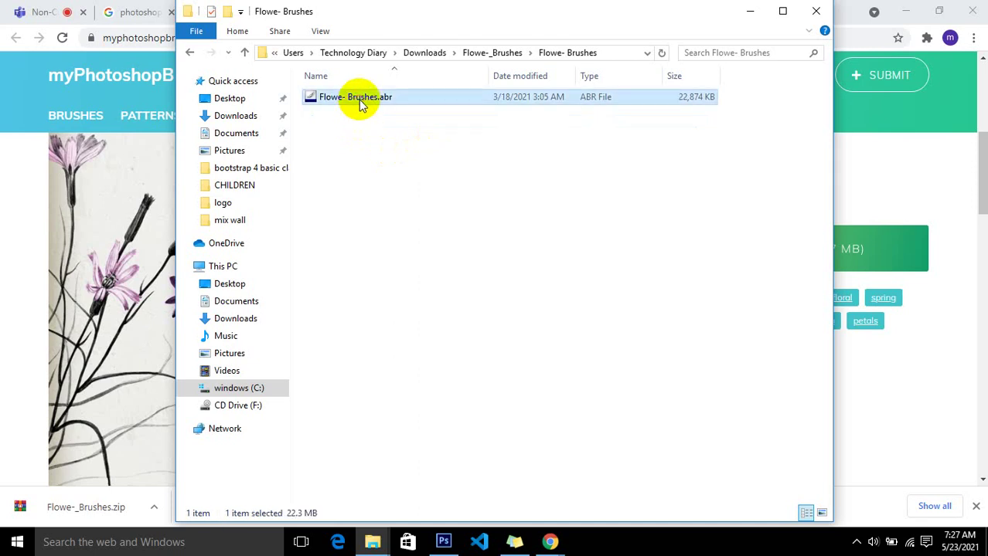
right_click(361, 103)
click(430, 332)
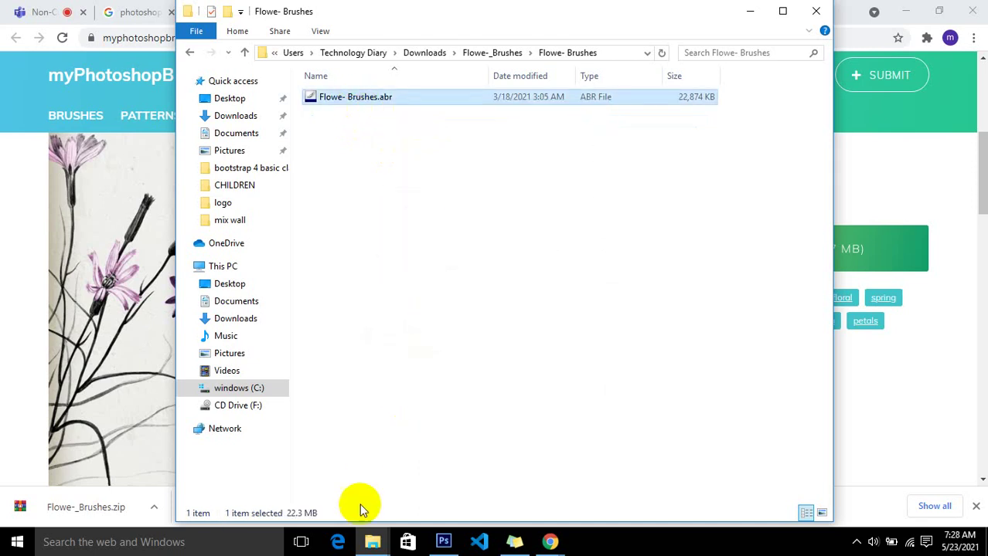
Paste it into Presets\Brushes with administrator permission, then minimize that window.
click(408, 483)
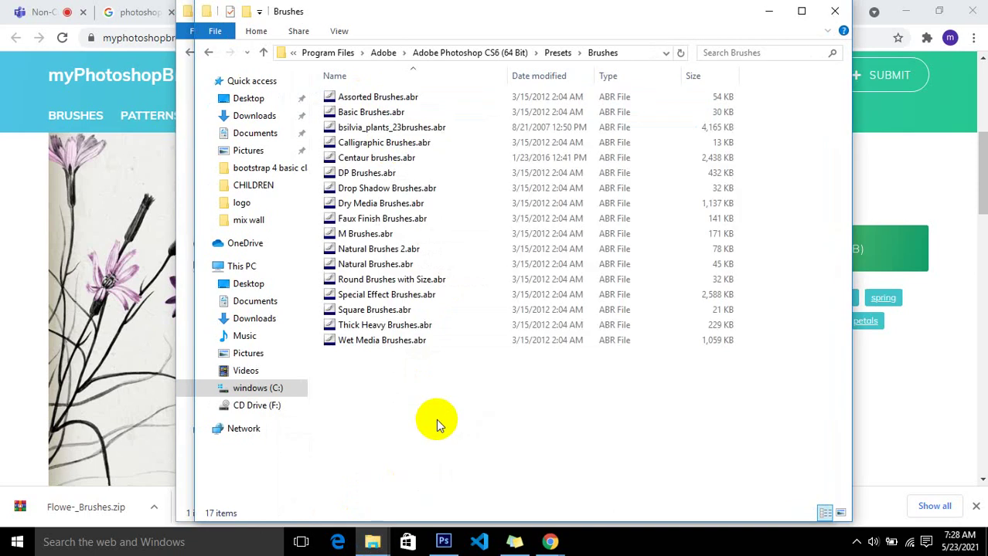
right_click(436, 419)
click(496, 298)
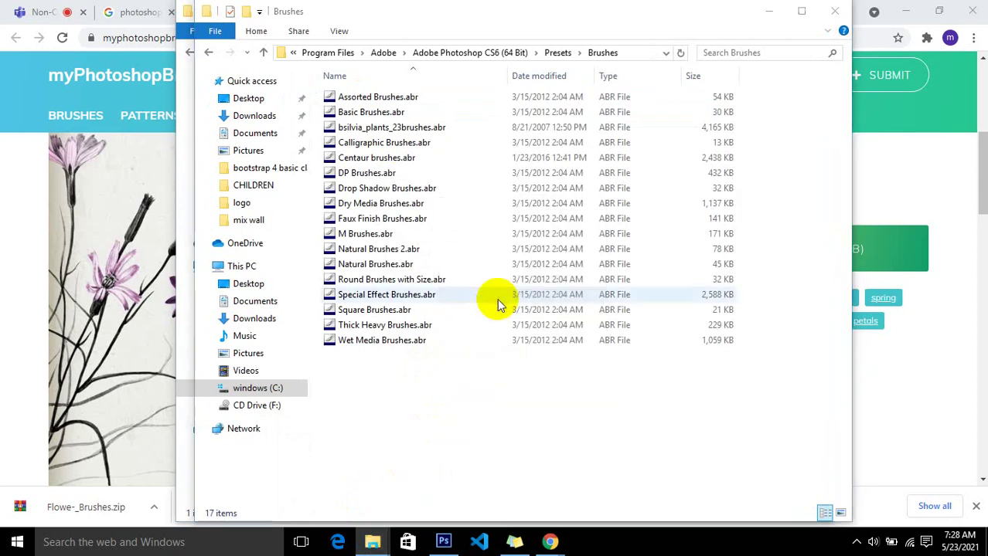
click(255, 176)
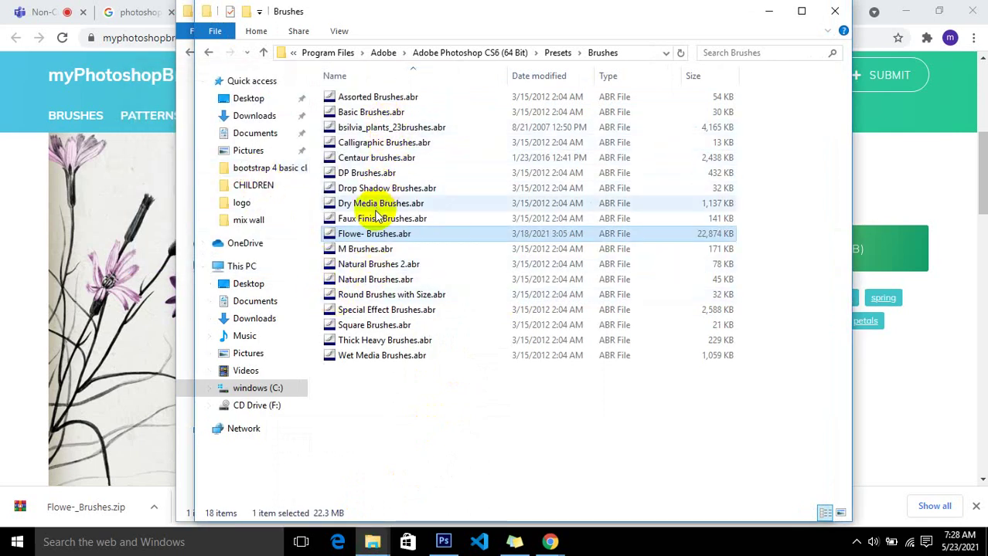
click(769, 11)
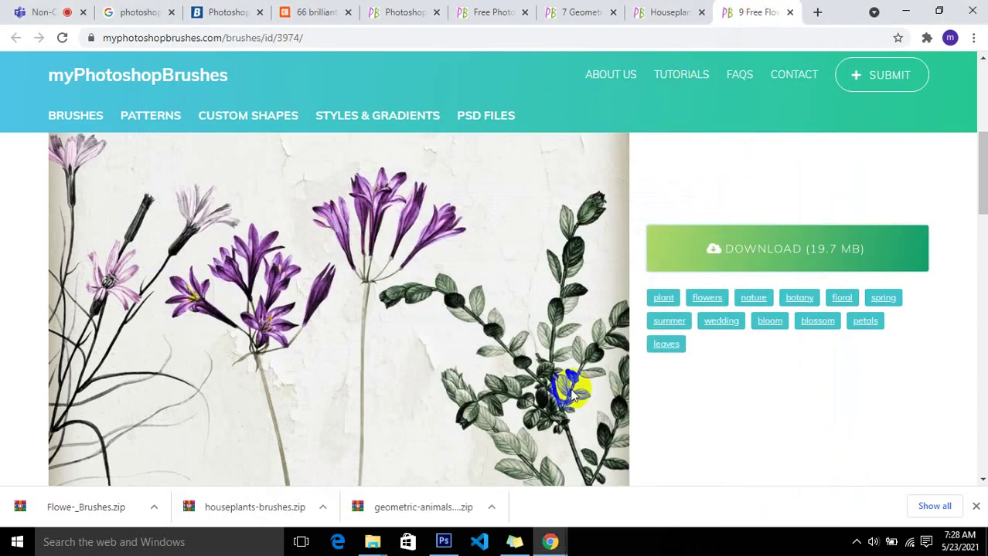
Copy geometric-animals-brushes.abr from Downloads\geometric-animals-brushes\geometric-animals-brushes.
mouse_move(372, 543)
click(333, 464)
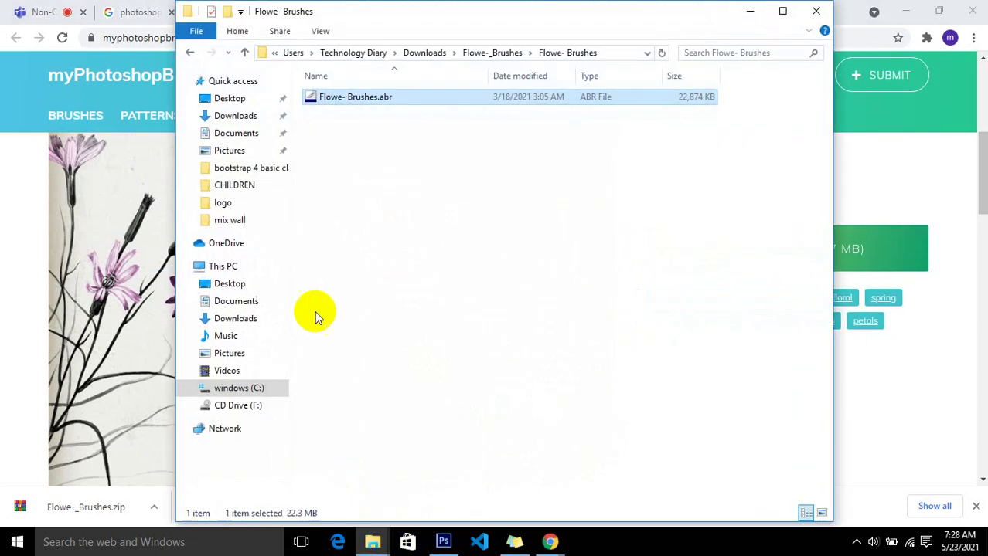
click(190, 54)
click(186, 53)
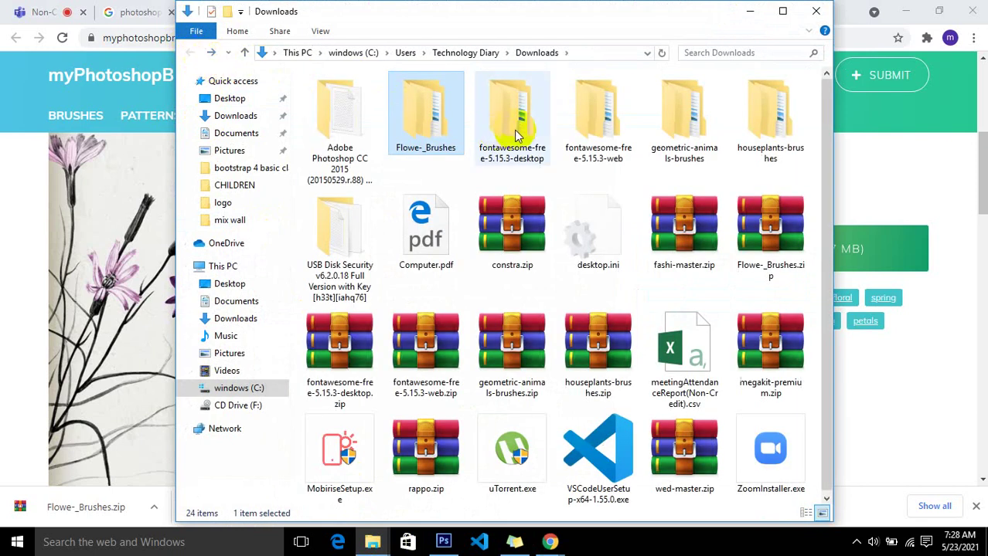
double_click(666, 123)
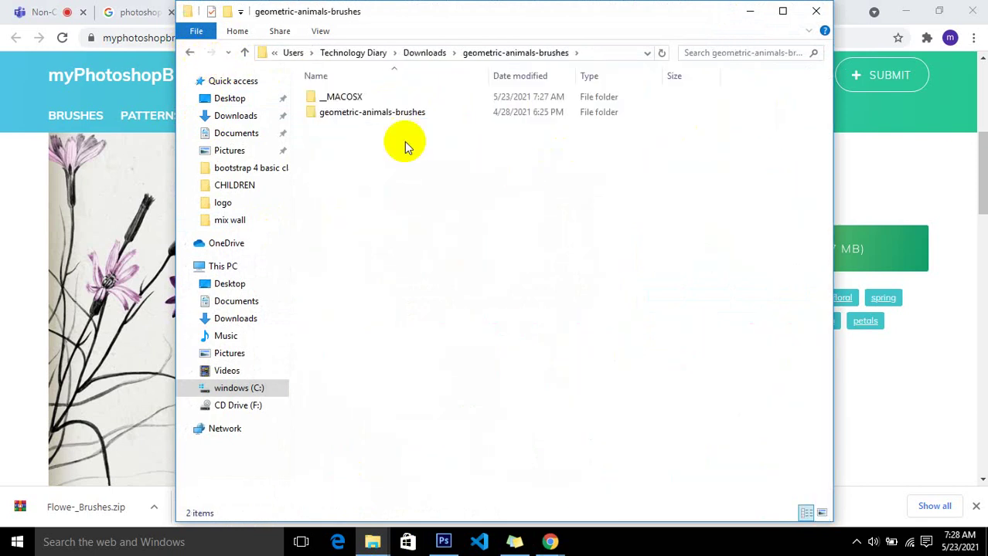
click(340, 112)
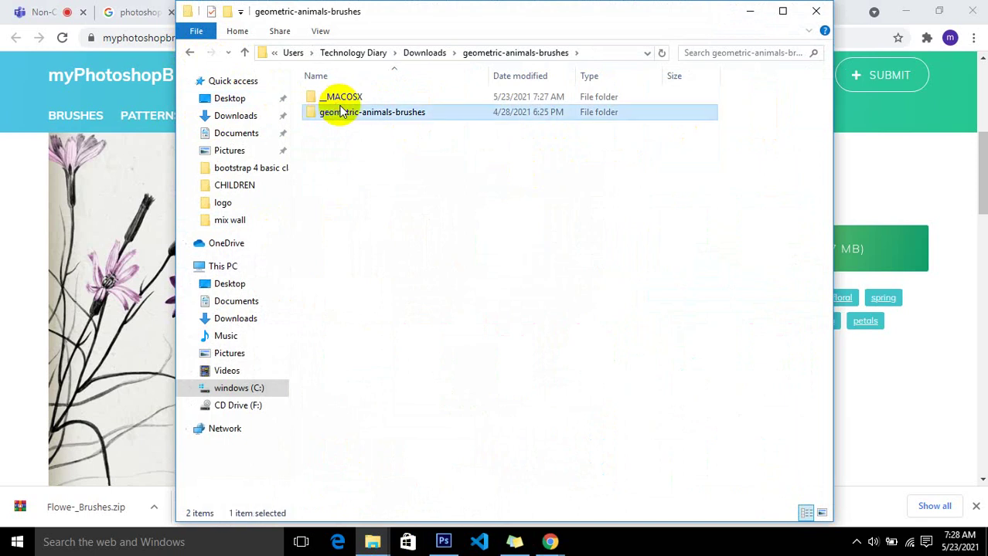
double_click(340, 113)
click(342, 99)
right_click(342, 101)
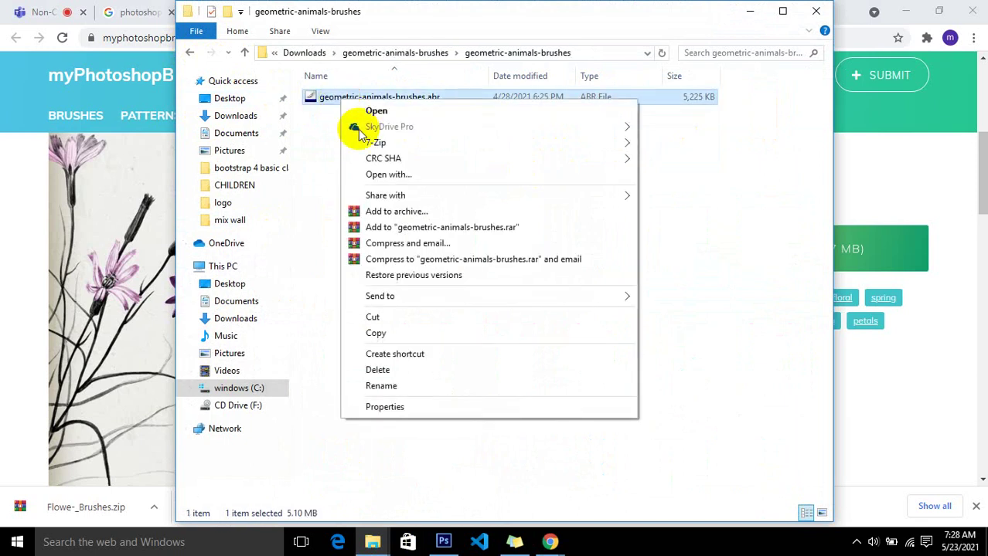
click(409, 334)
mouse_move(372, 542)
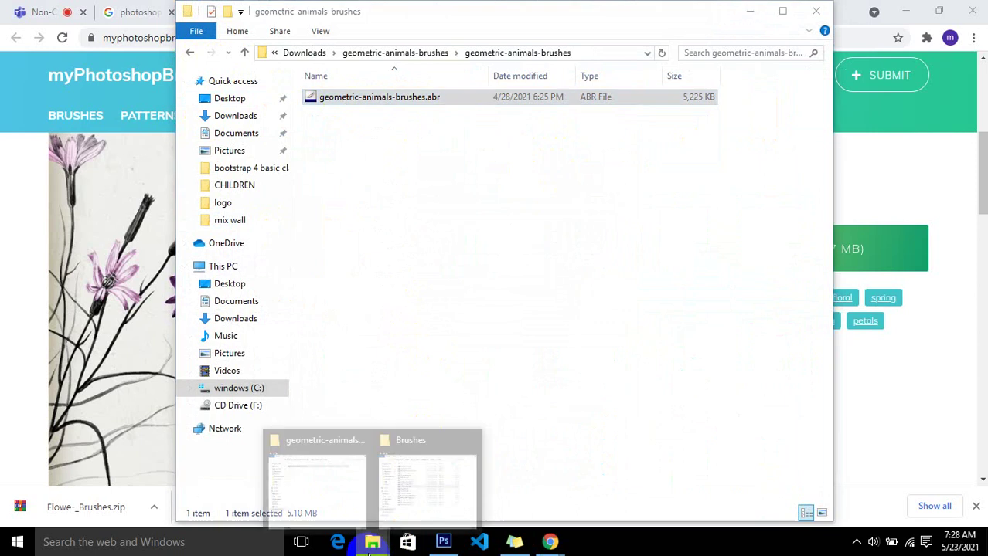
Paste it into Presets\Brushes, granting administrator permission.
click(387, 494)
right_click(437, 453)
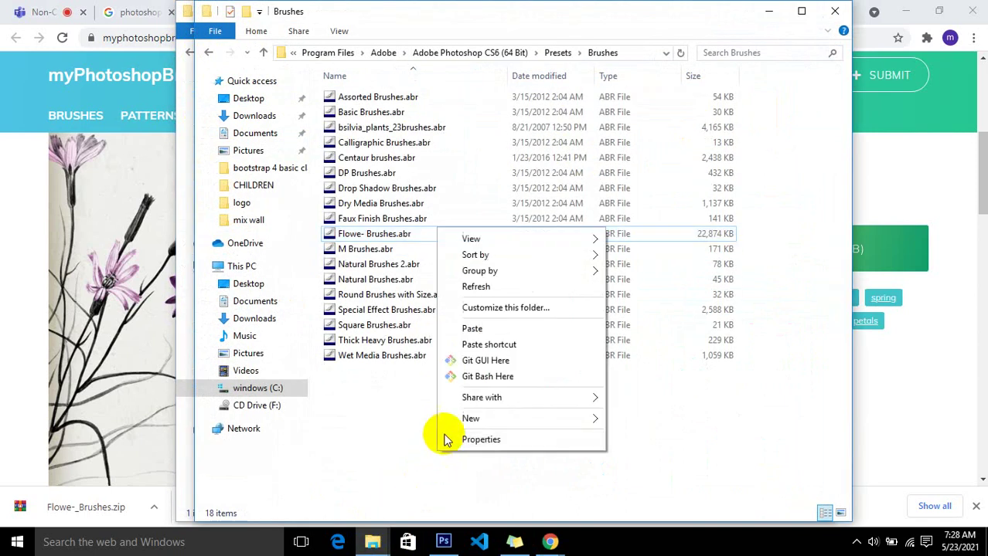
click(474, 329)
click(464, 177)
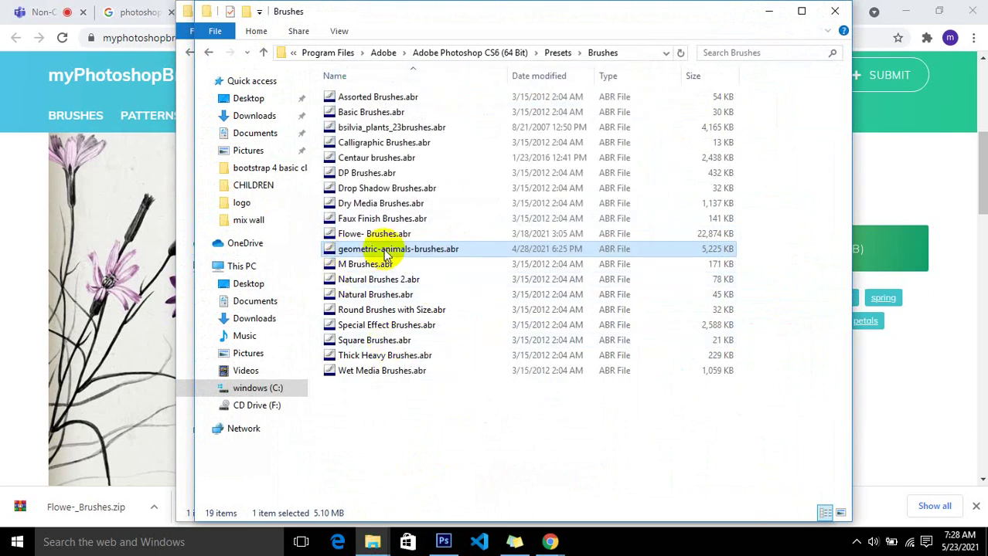
mouse_move(372, 543)
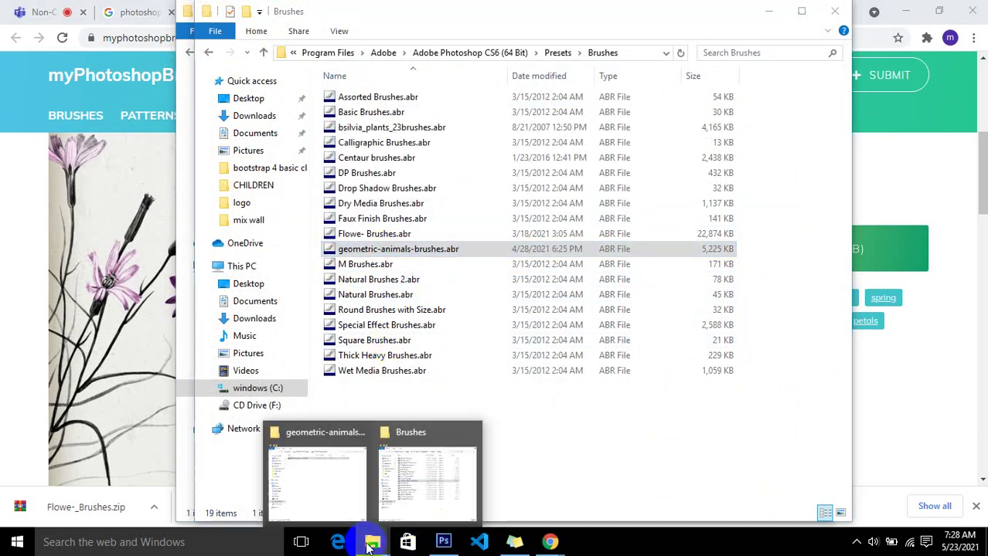
click(328, 489)
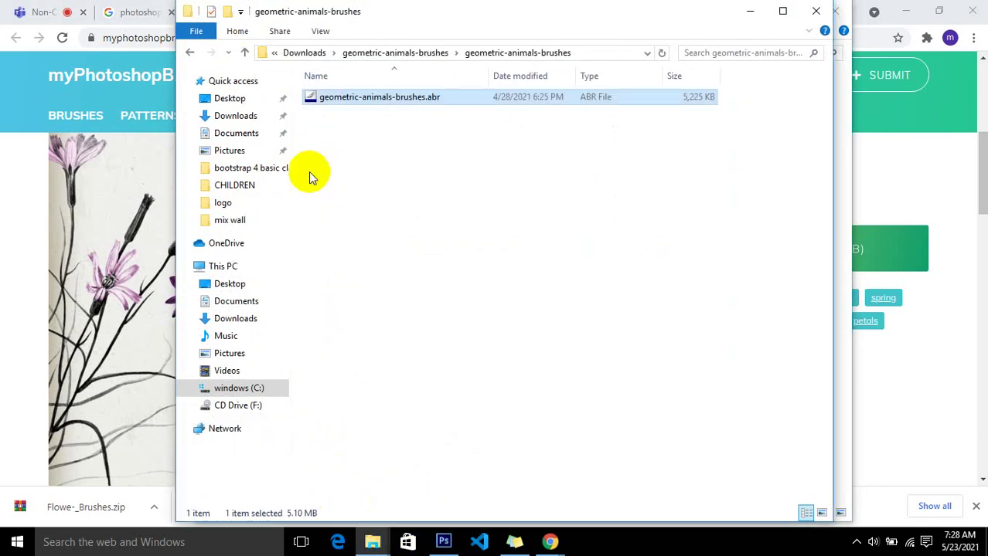
Copy houseplants-brushes.abr from Downloads\houseplants-brushes\houseplants-brushes.
click(189, 54)
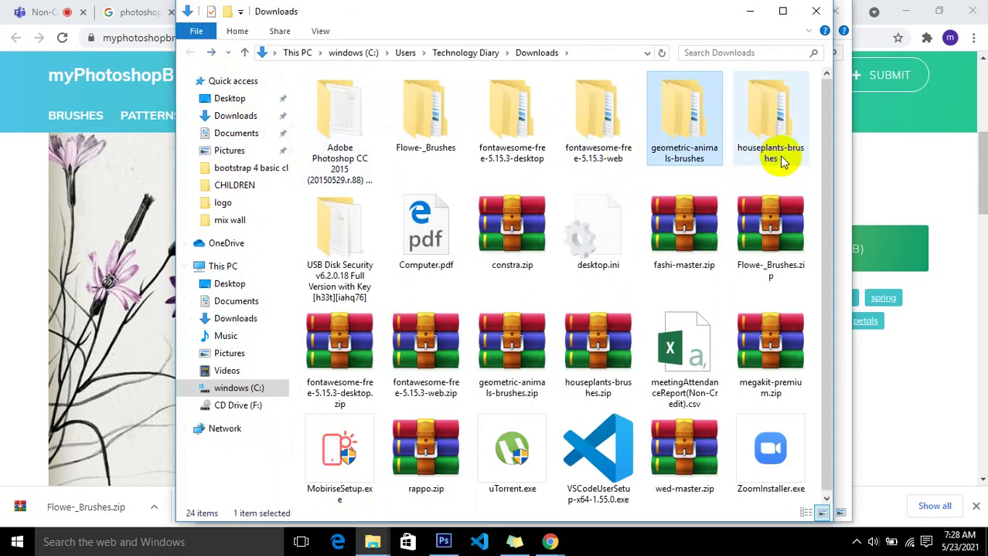
double_click(780, 156)
click(346, 114)
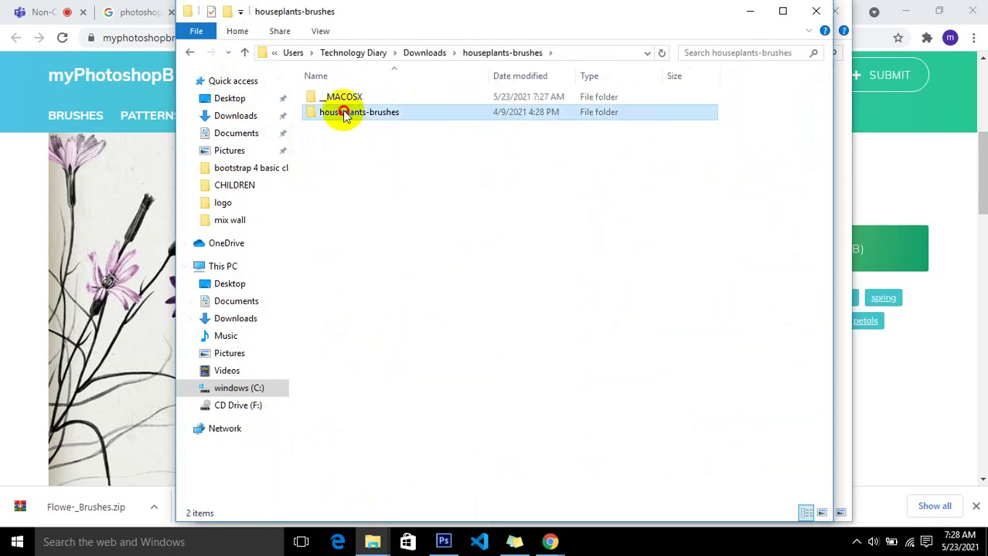
double_click(345, 115)
click(343, 104)
right_click(344, 105)
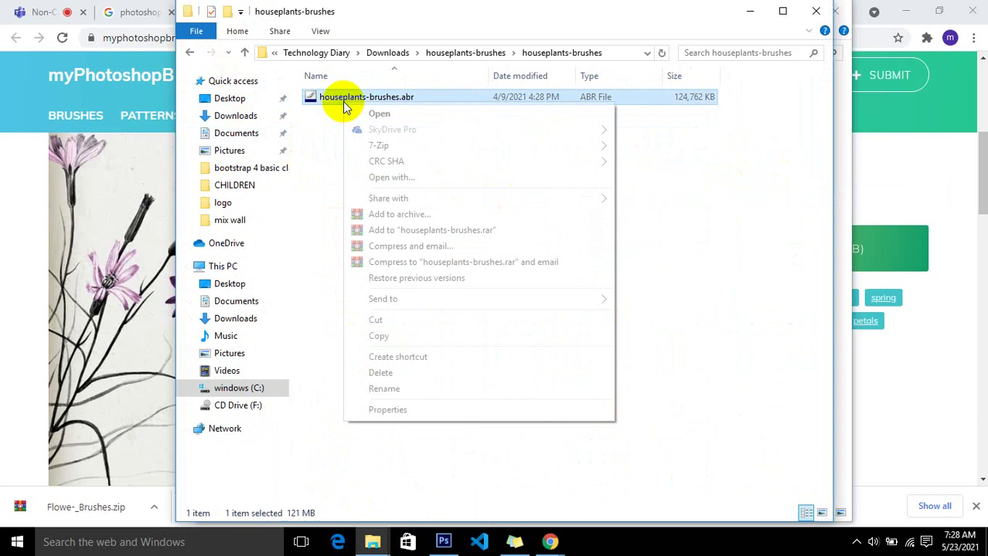
click(417, 337)
Paste it into Presets\Brushes with administrator permission, then return to Photoshop.
click(372, 543)
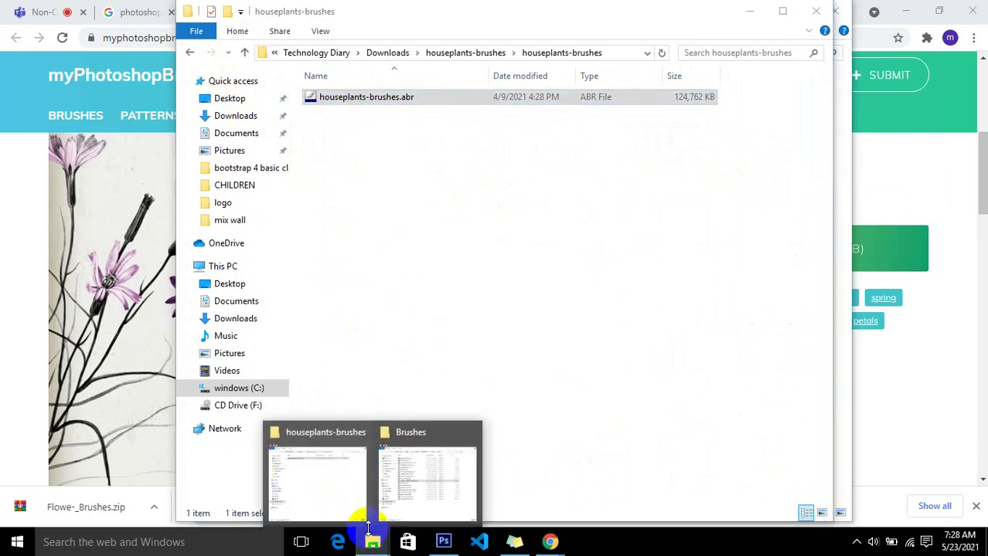
mouse_move(427, 473)
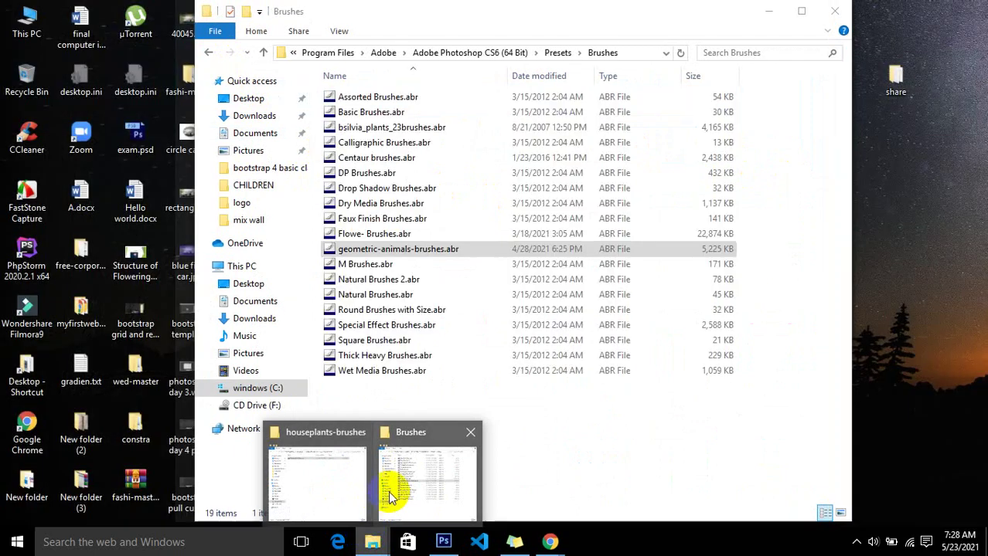
click(390, 498)
right_click(397, 242)
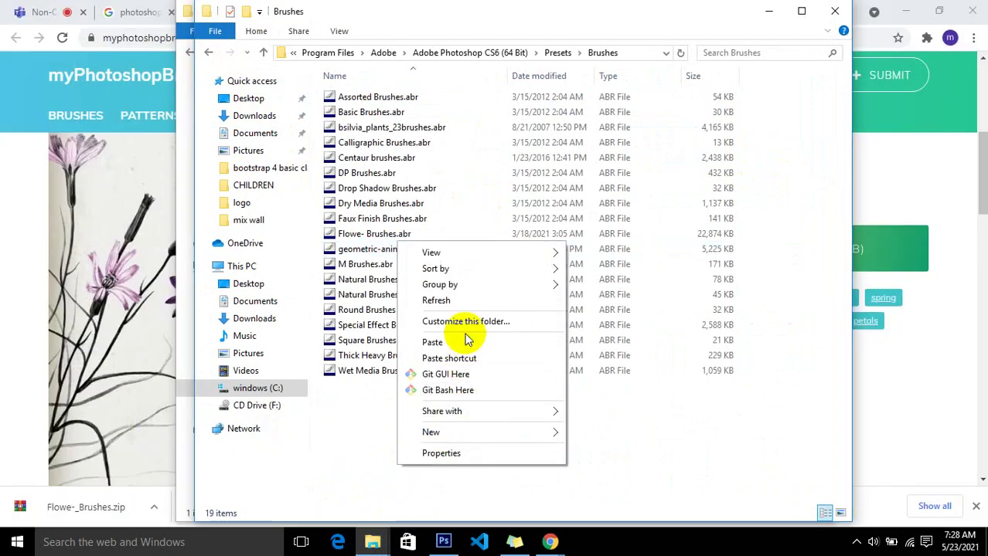
click(432, 341)
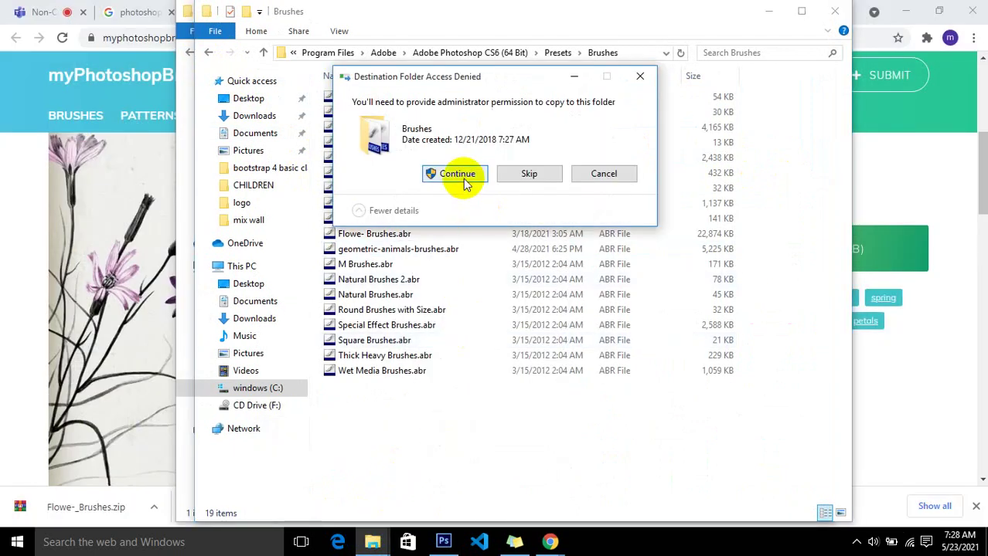
click(463, 177)
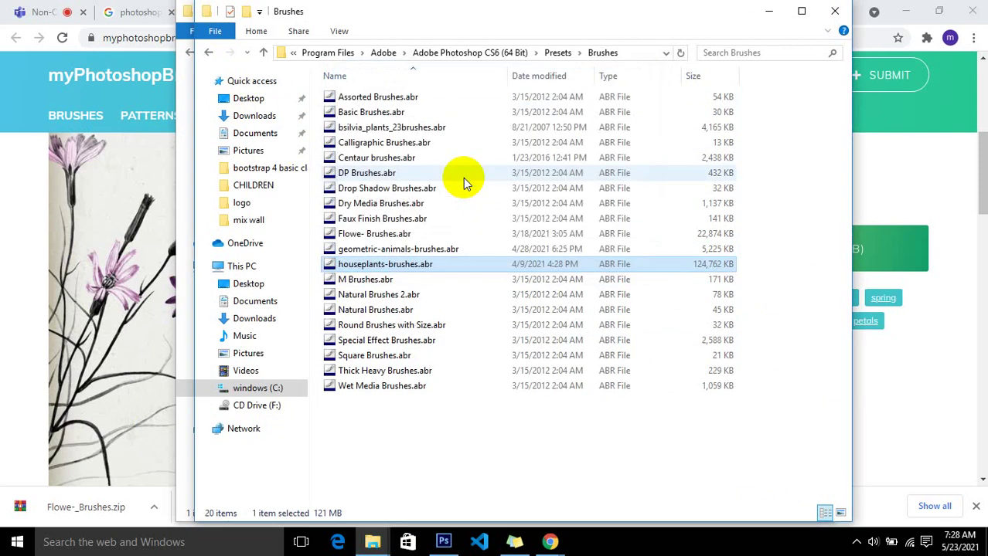
click(442, 545)
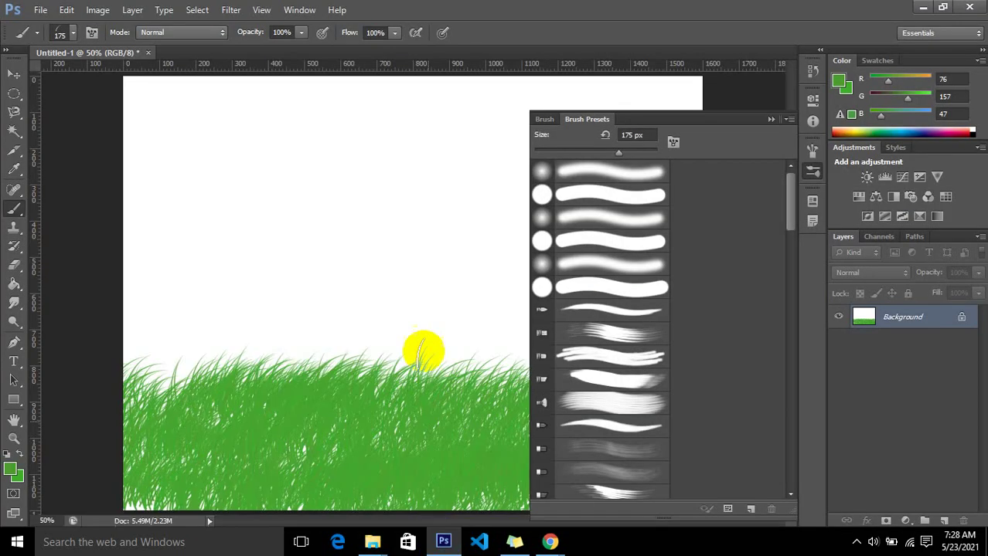
Check the Brush panel and Brush Preset picker's library list, then reopen the Presets\Brushes folder.
click(544, 120)
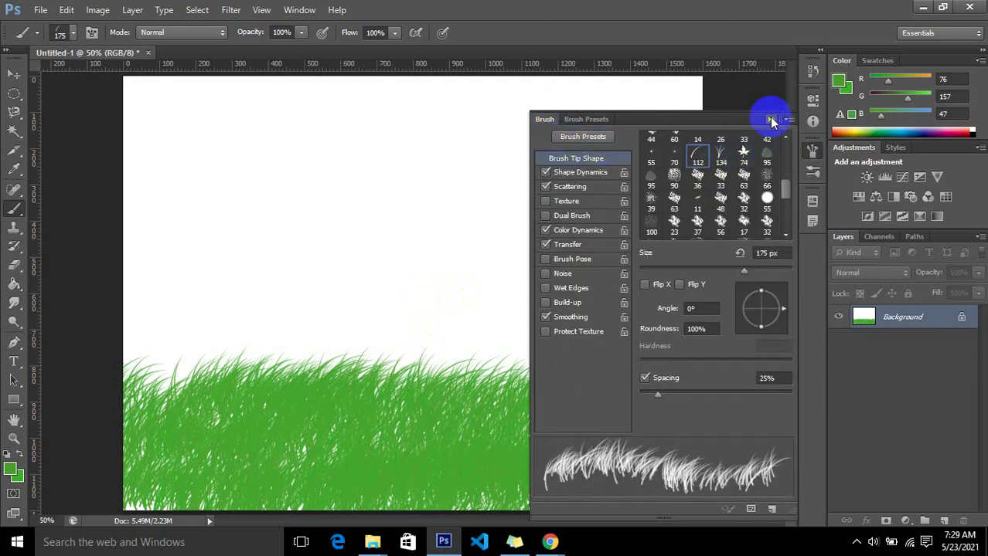
click(770, 120)
click(73, 32)
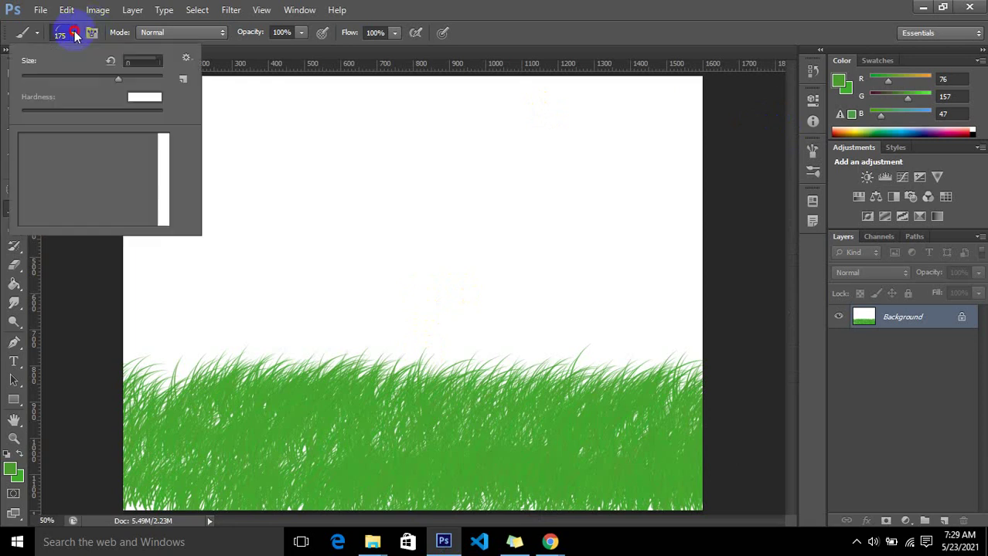
click(186, 60)
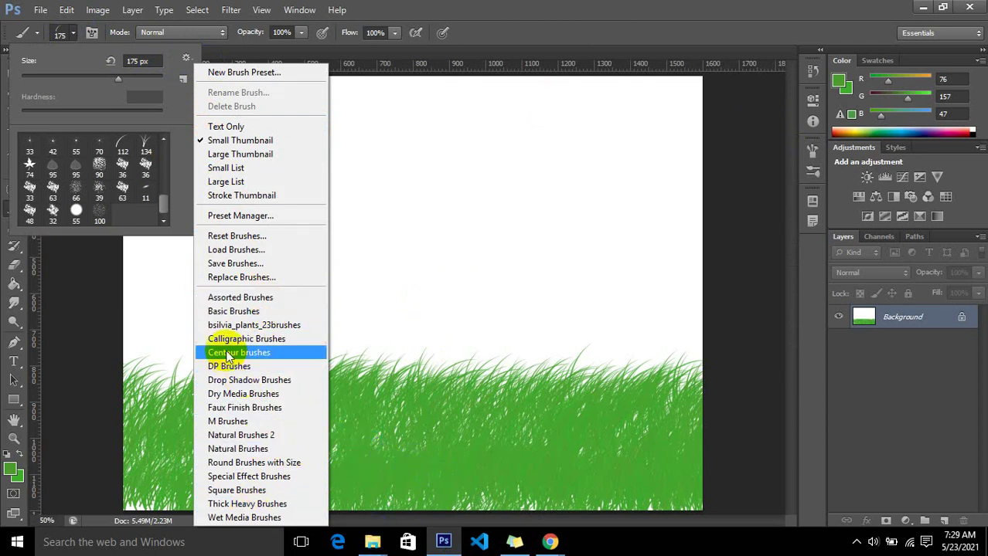
click(369, 543)
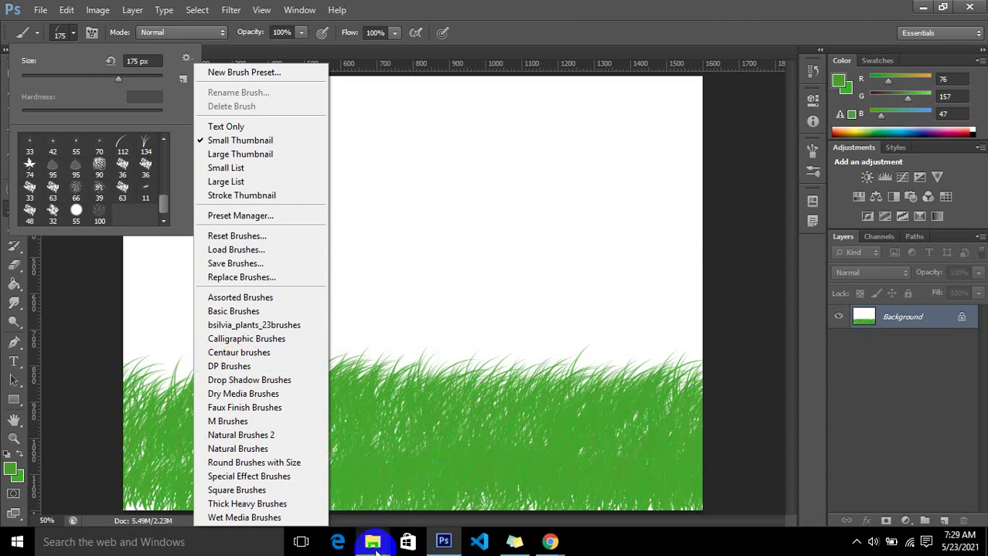
mouse_move(371, 542)
click(409, 486)
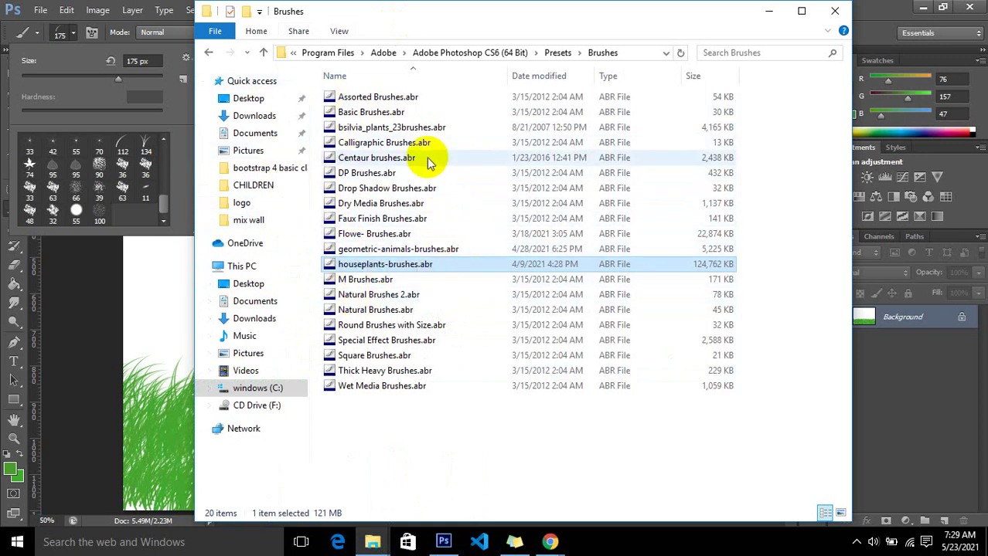
Quit Photoshop without saving Untitled-1, relaunch it, and create a new 1600 × 1200 px document.
click(835, 9)
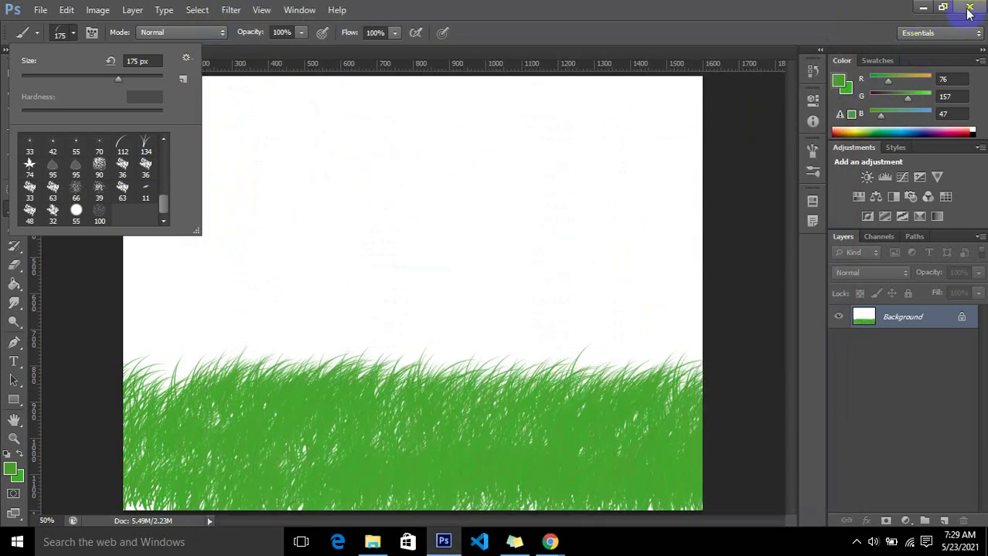
click(969, 8)
click(498, 214)
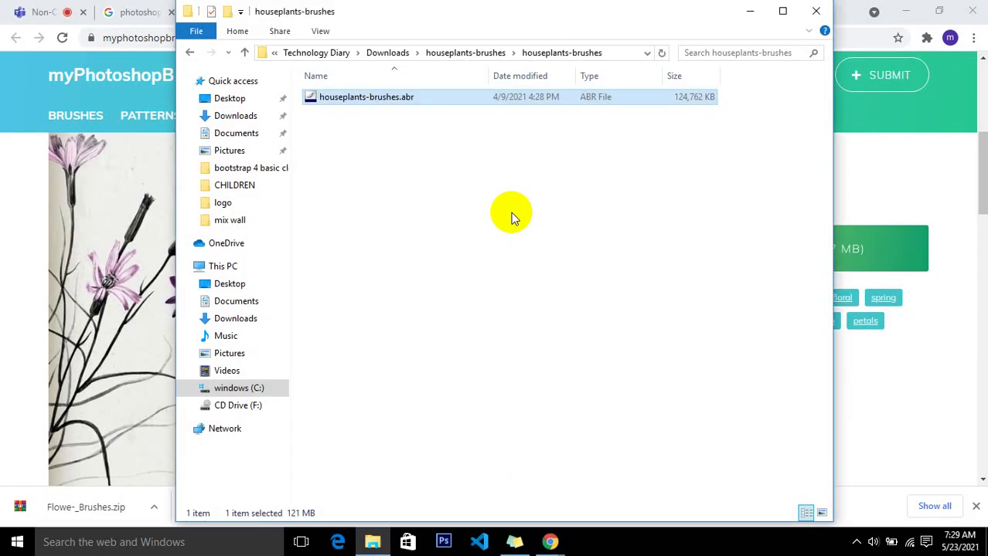
click(465, 546)
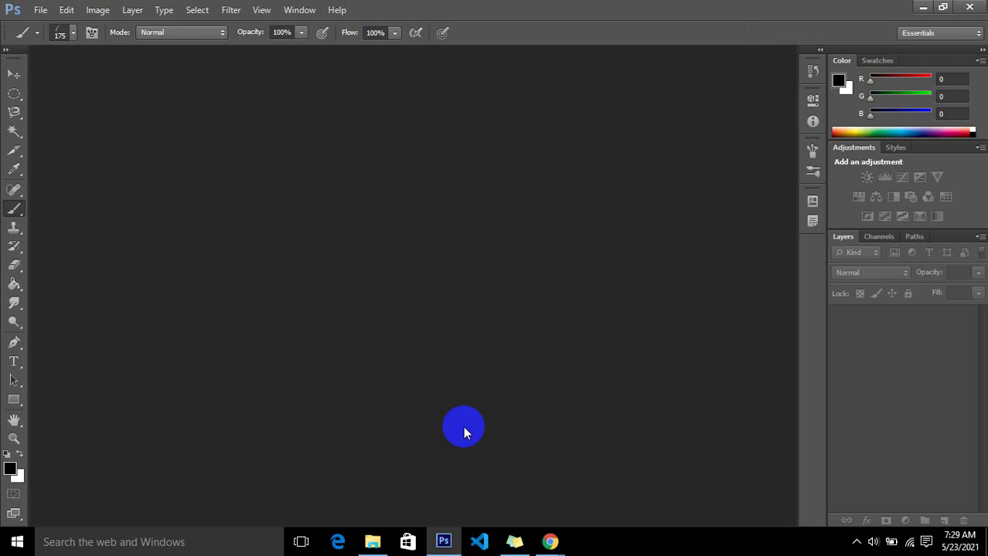
click(36, 9)
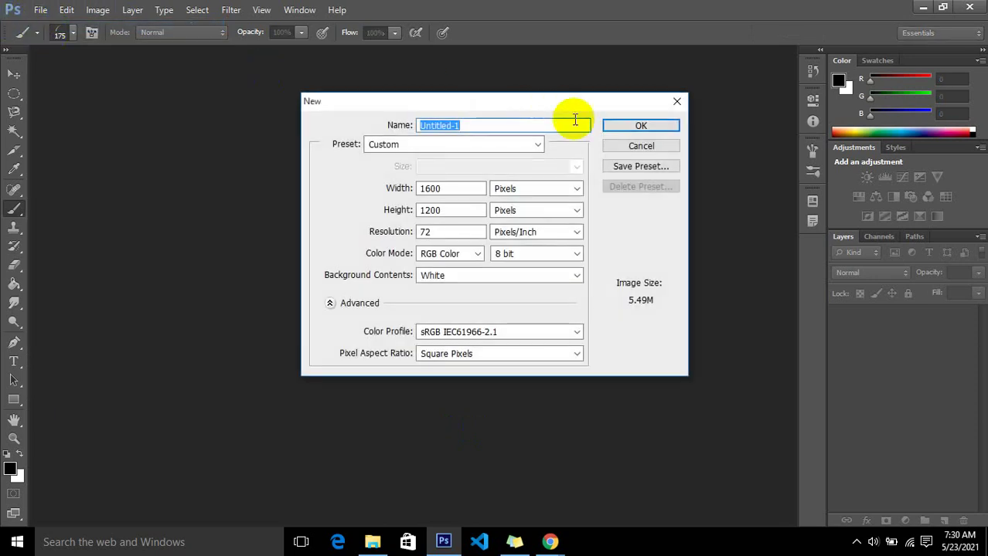
click(606, 126)
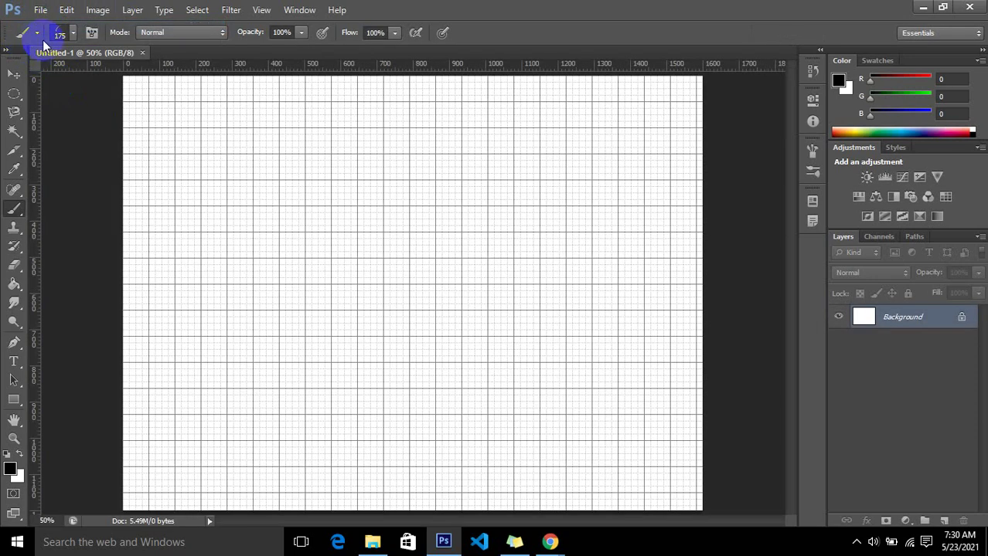
Hide the grid and replace the current brushes with the Flowe- Brushes flower set.
key(ctrl+apostrophe)
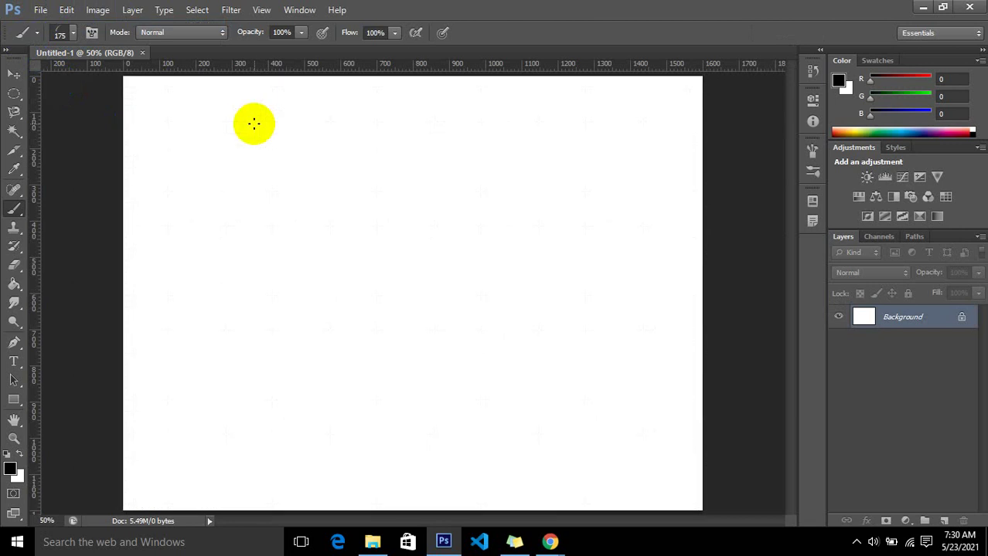
click(75, 32)
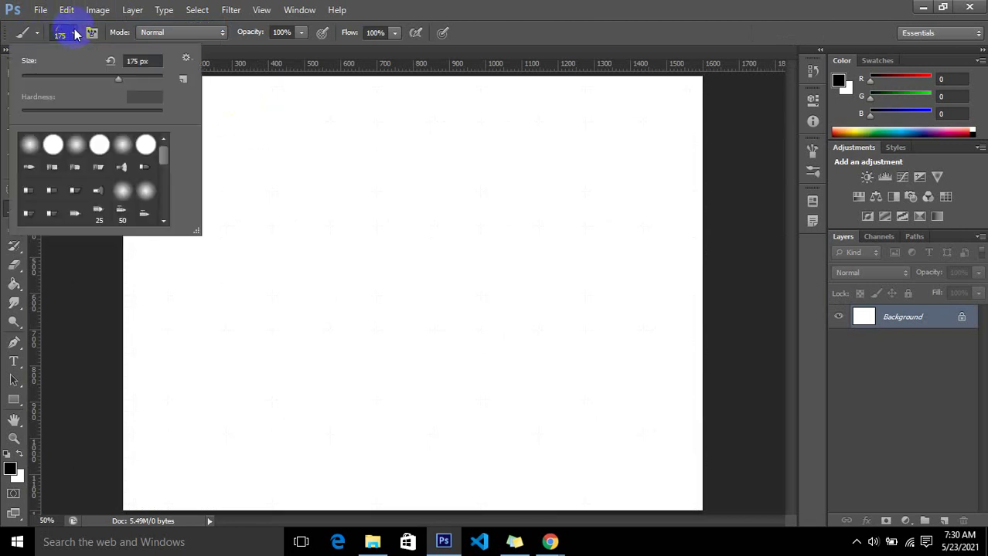
click(187, 57)
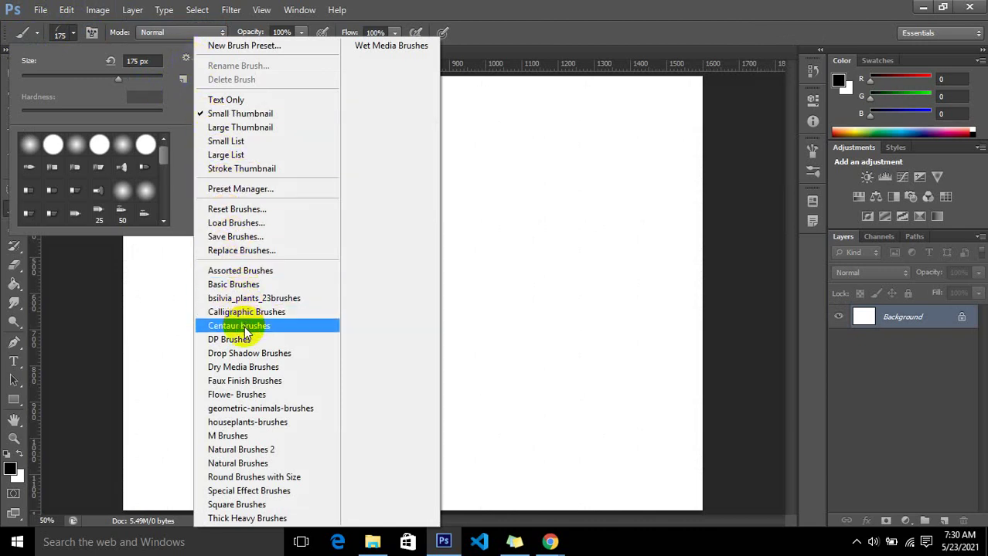
click(237, 394)
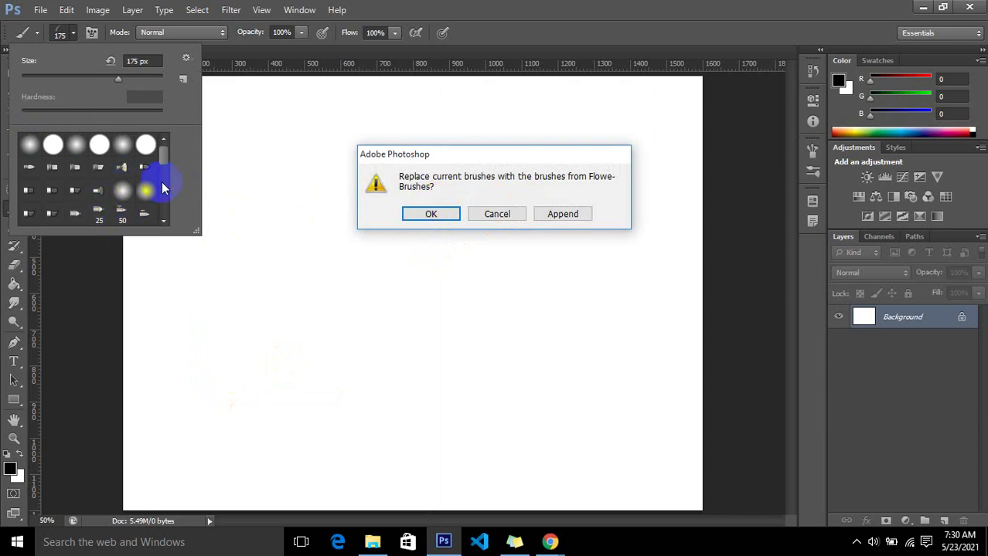
click(431, 214)
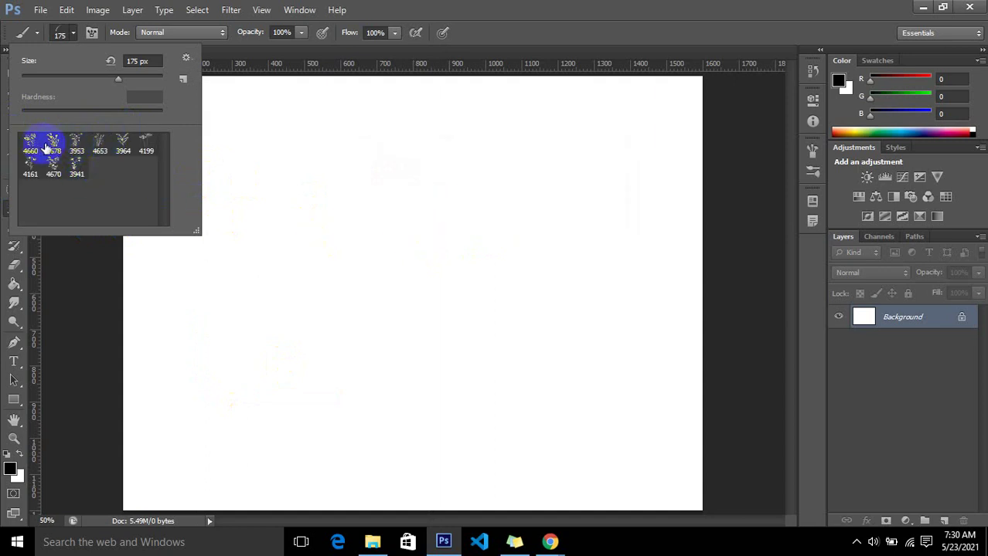
Undo the test flower stamp and resize the flower brush to 600 px.
click(532, 323)
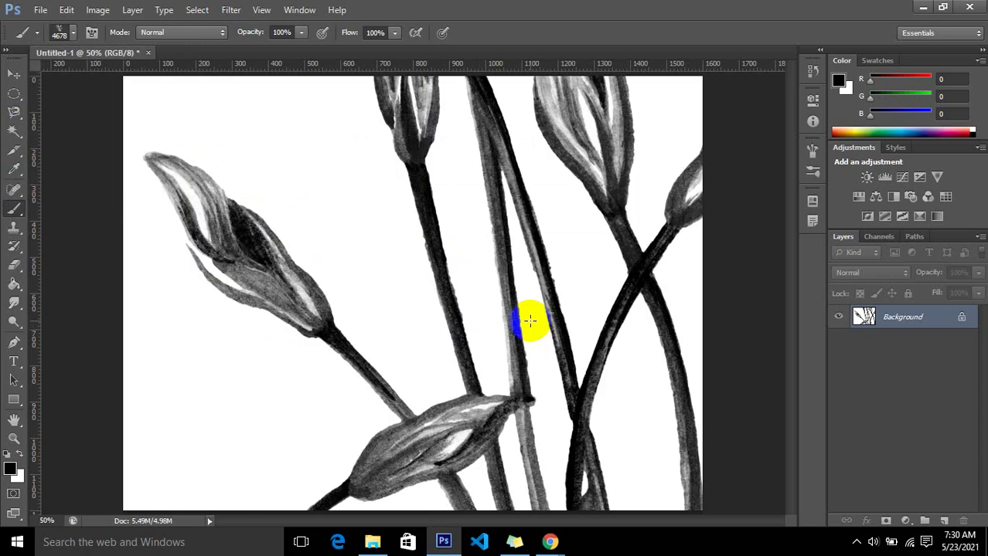
key(ctrl+z)
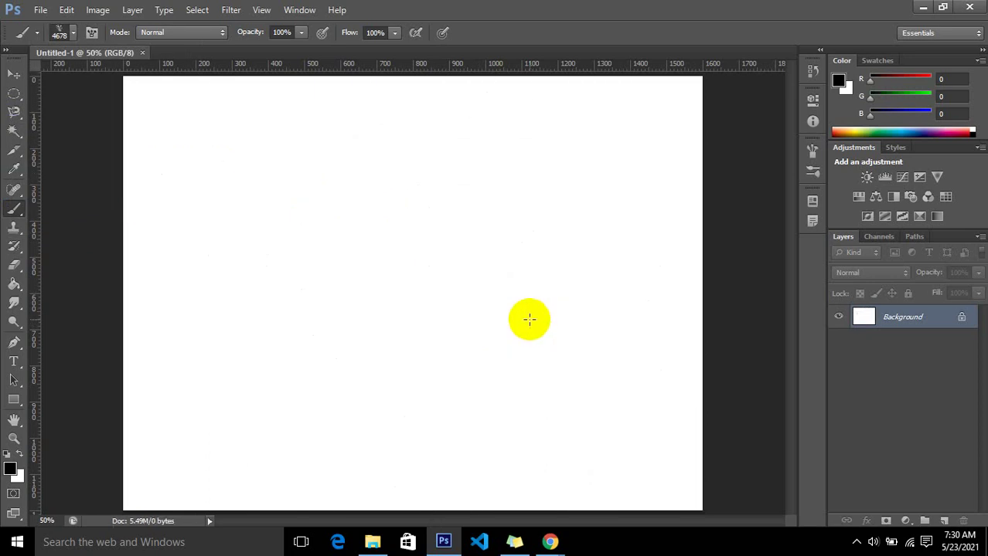
key(ctrl+minus)
key(ctrl+plus)
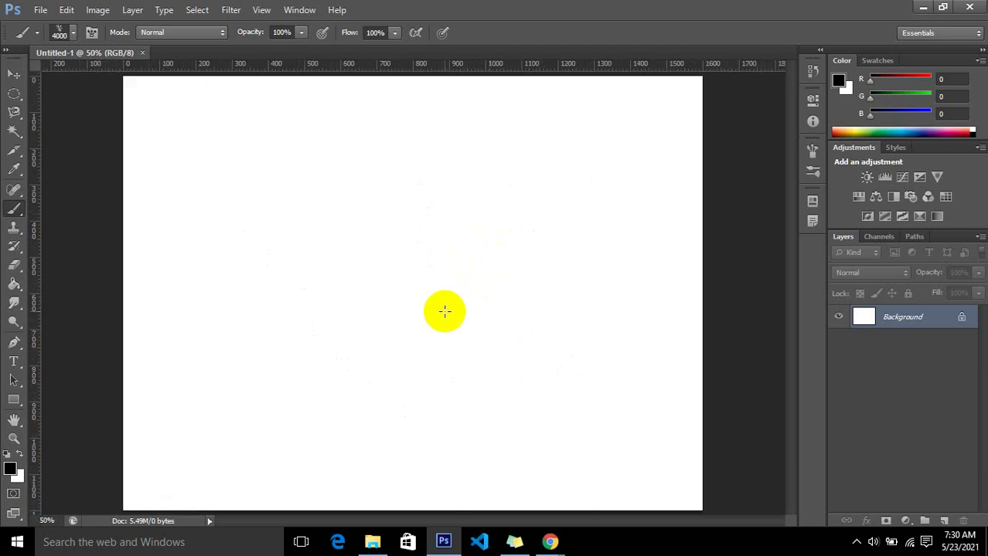
key(bracketleft)
key(bracketleft)
key(bracketleft)
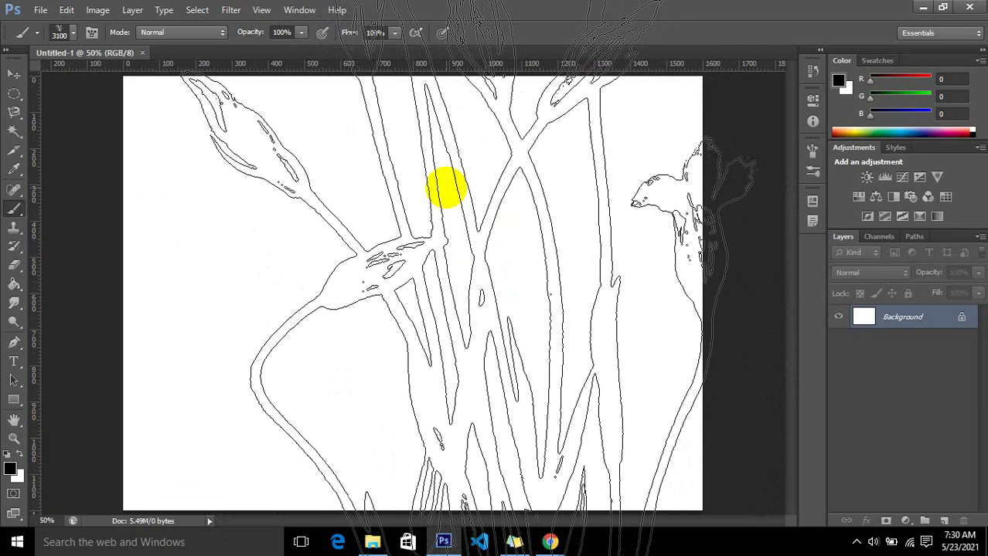
key(bracketleft)
key(bracketleft)
key(bracketleft)
key(bracketleft)
key(bracketleft)
key(bracketleft)
key(bracketleft)
key(bracketleft)
key(bracketleft)
key(bracketleft)
key(bracketleft)
key(bracketleft)
key(bracketleft)
key(bracketleft)
key(bracketleft)
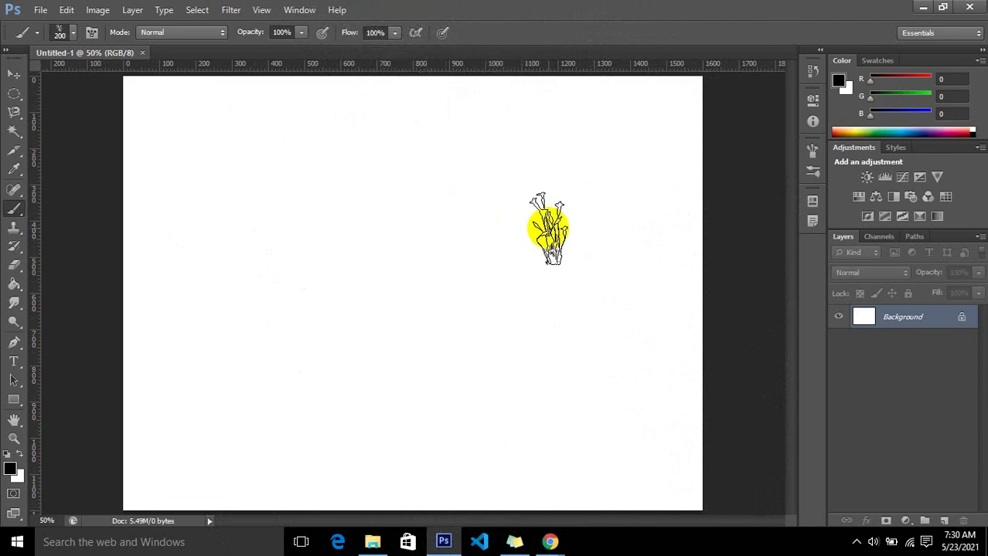
key(bracketright)
key(bracketright)
key(bracketright)
key(bracketright)
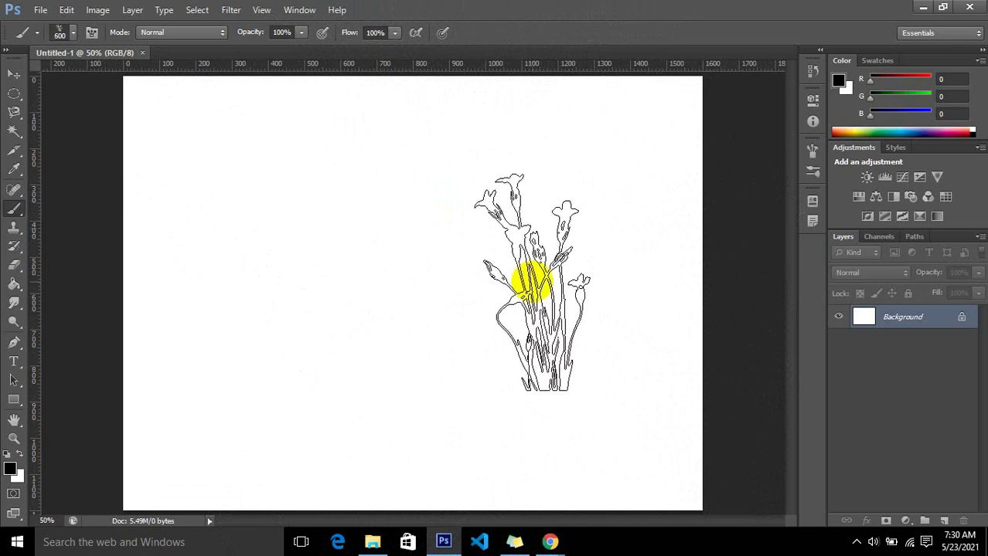
Set the foreground colour to green (34,191,22) and stamp a plant on the canvas's right side.
click(10, 466)
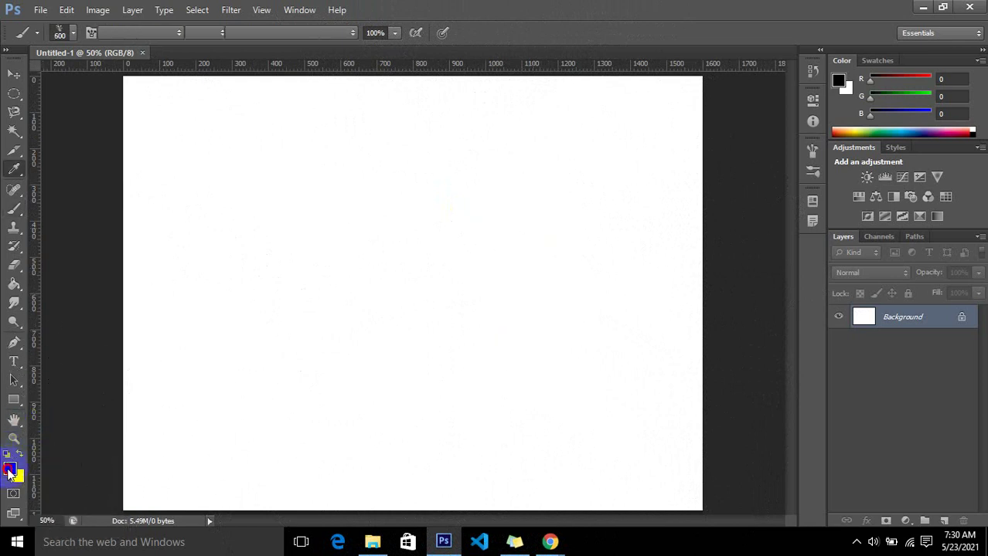
click(773, 236)
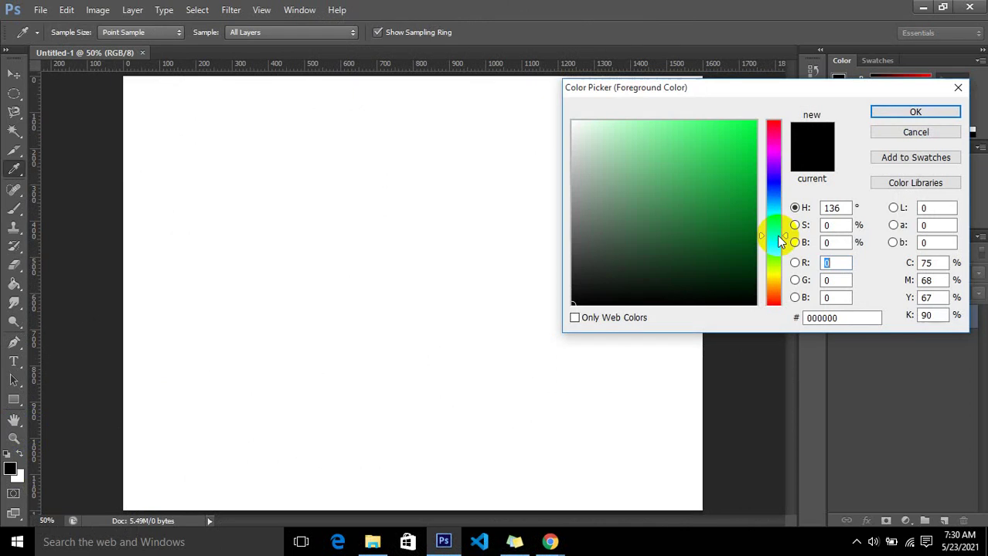
click(723, 169)
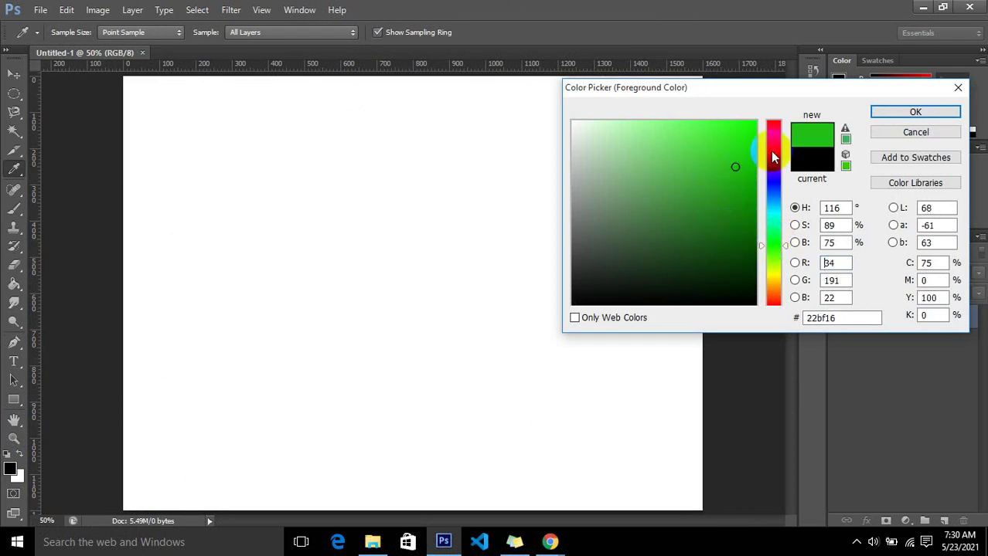
click(888, 113)
click(626, 271)
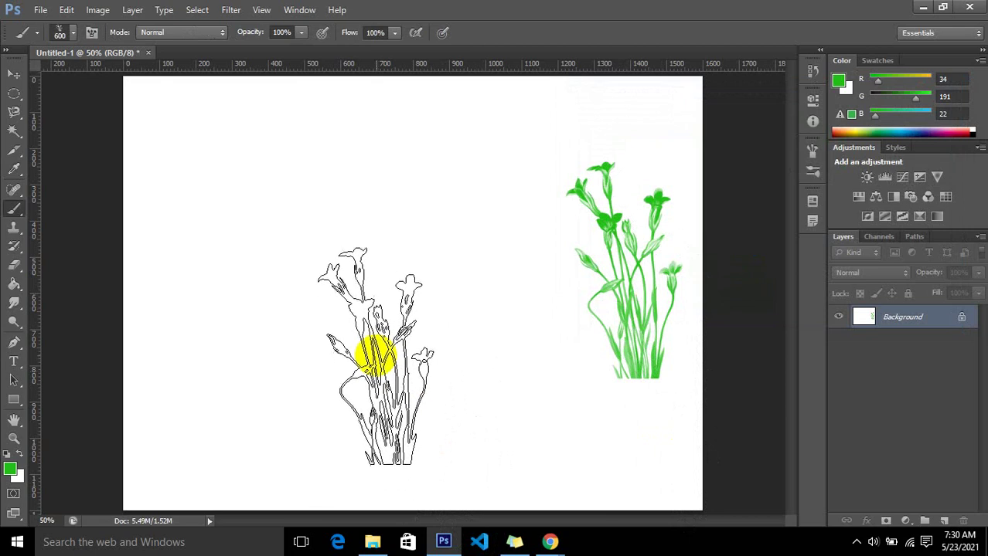
alt+scroll(452, 291, up, 1)
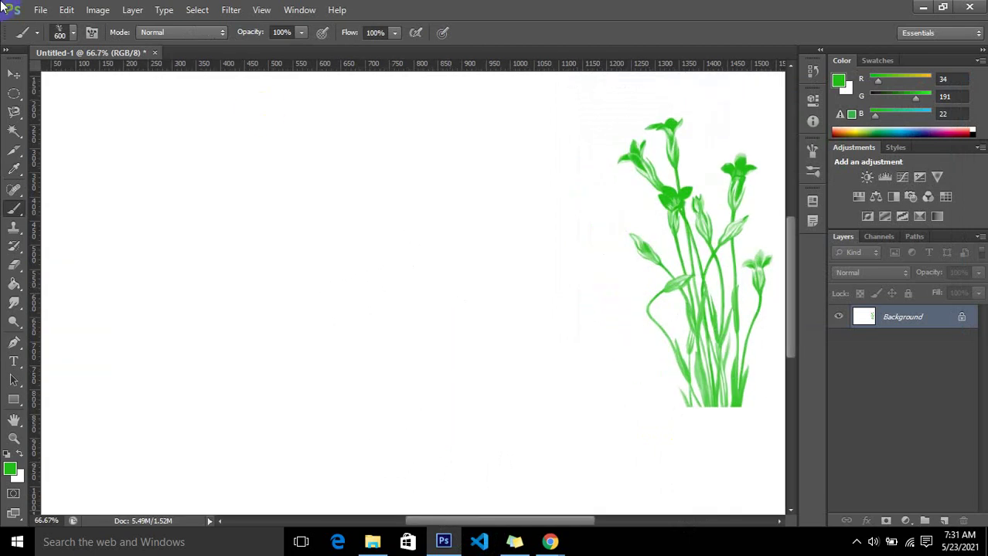
click(75, 36)
click(72, 34)
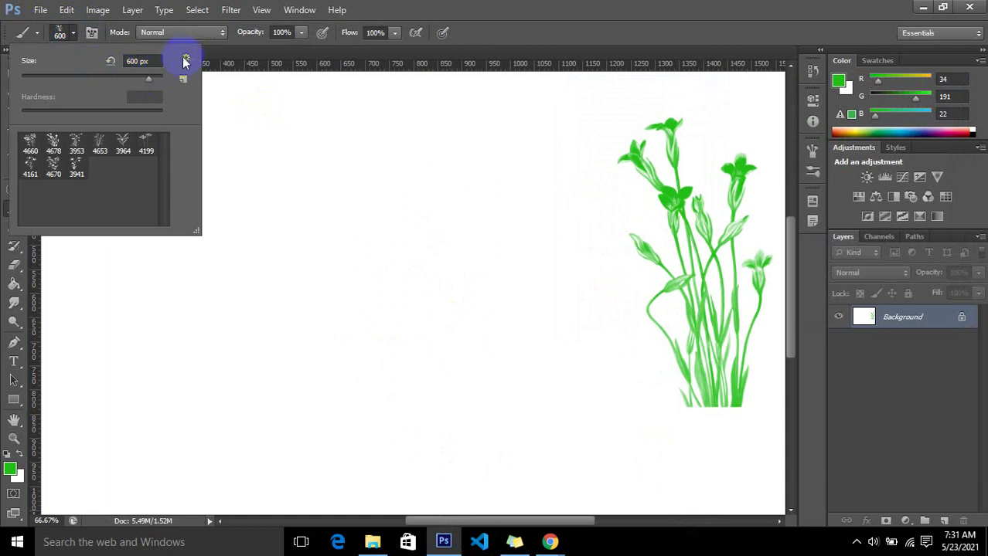
Replace the brushes with geometric-animals-brushes and resize the horse brush to 200 px.
click(185, 60)
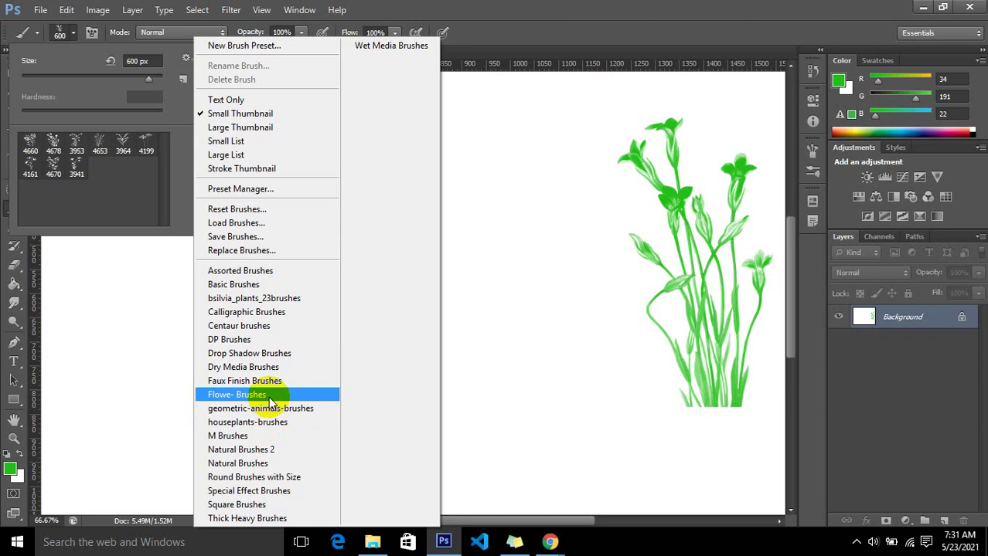
click(270, 409)
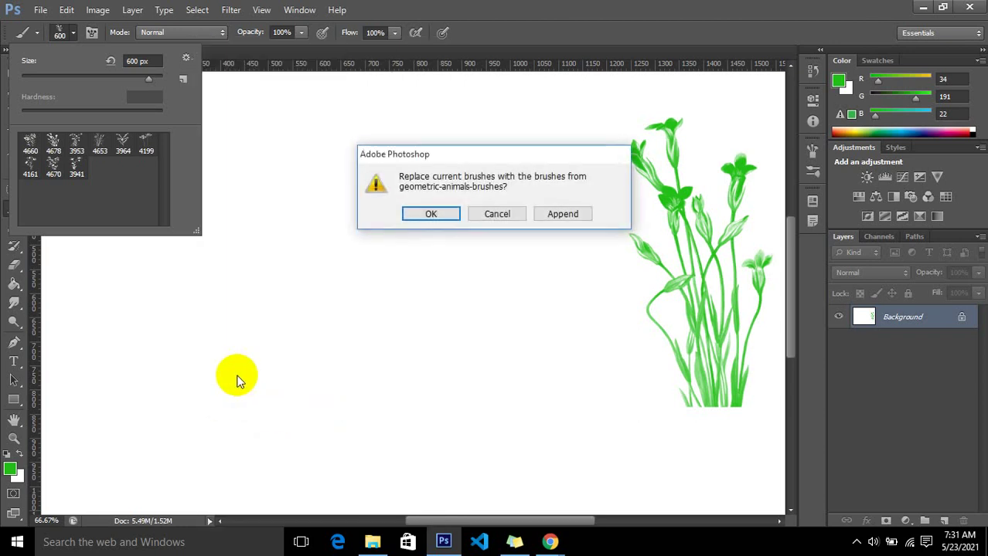
click(445, 222)
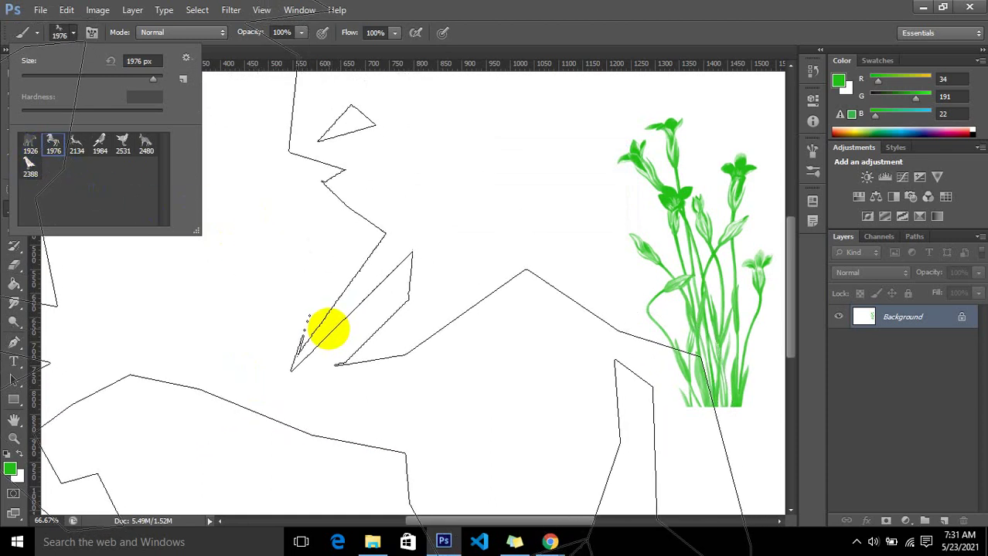
key(Escape)
key(bracketright)
key(bracketright)
key(bracketright)
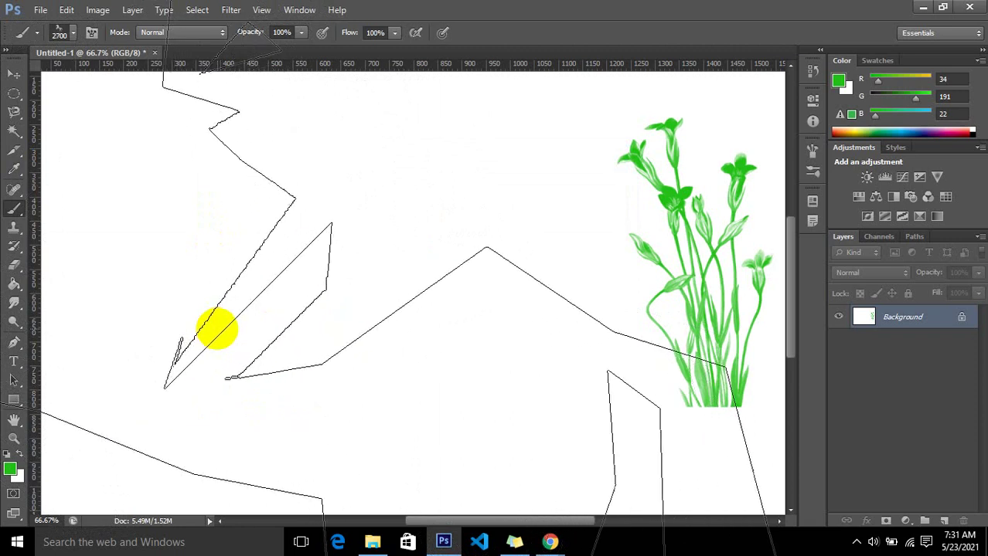
key(bracketleft)
key(bracketleft)
key(bracketleft)
key(bracketleft)
key(bracketleft)
key(bracketleft)
key(bracketleft)
key(bracketleft)
key(bracketleft)
key(bracketleft)
key(bracketleft)
key(bracketleft)
key(bracketleft)
key(bracketleft)
key(bracketleft)
key(bracketleft)
key(bracketright)
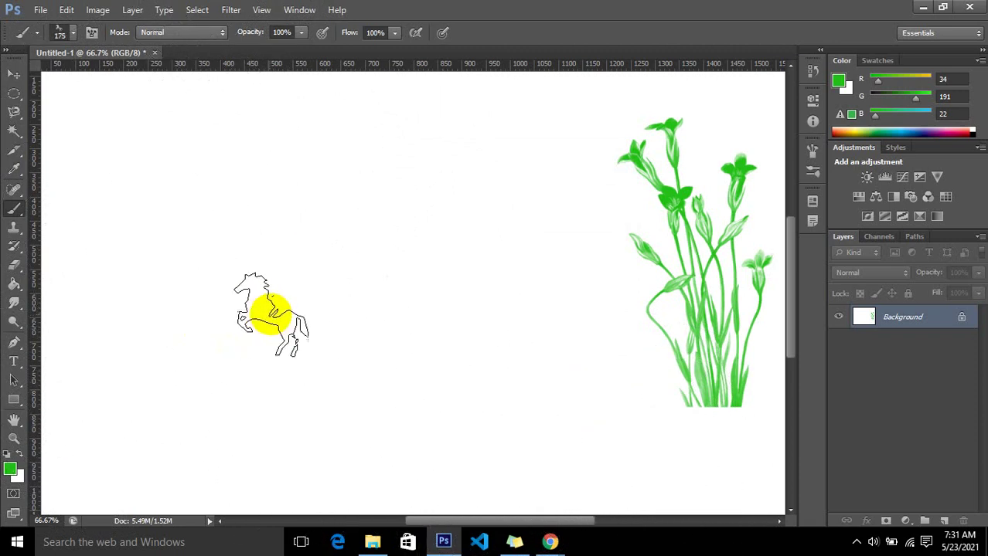
Save the green R34 G191 B22 foreground colour as a new swatch and show the Swatches panel.
click(14, 468)
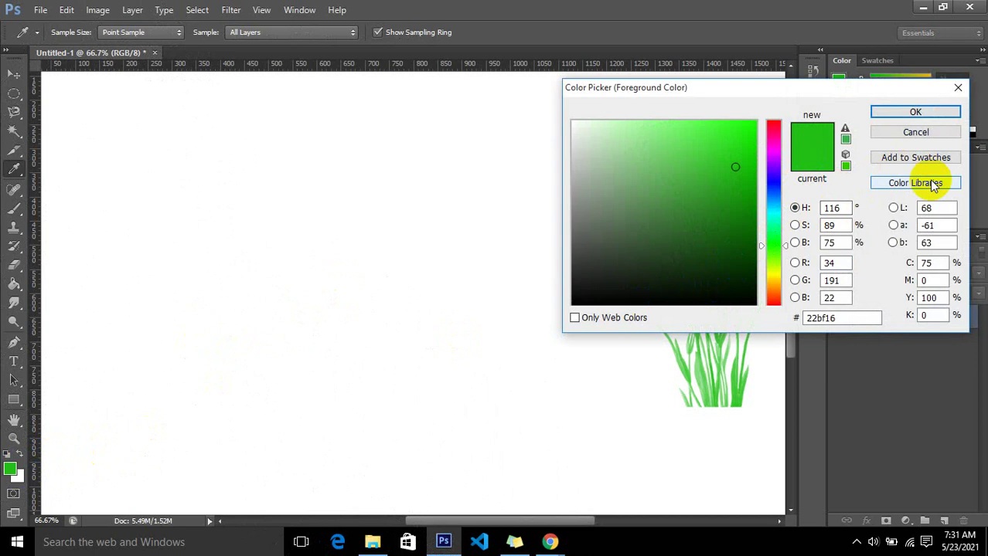
click(915, 183)
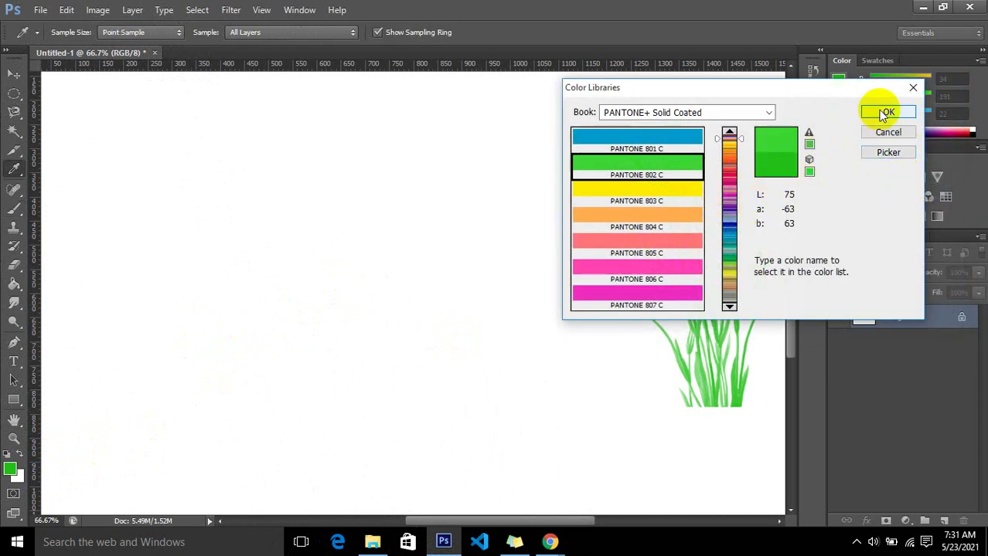
click(888, 132)
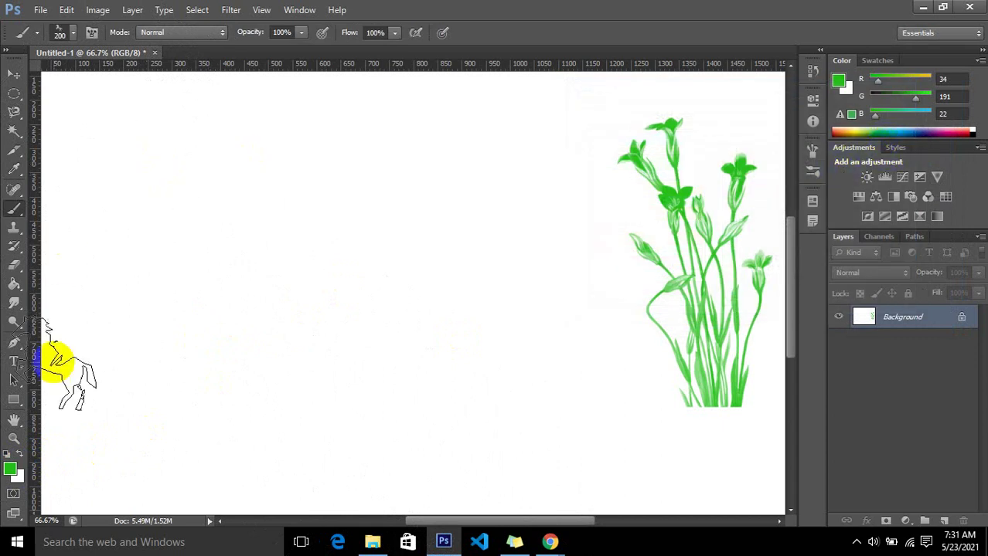
click(12, 468)
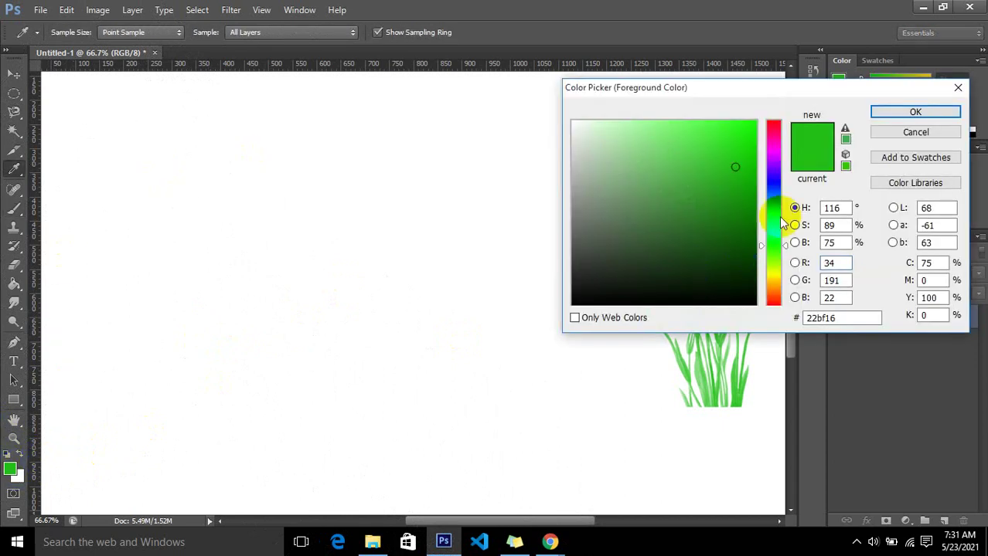
click(940, 158)
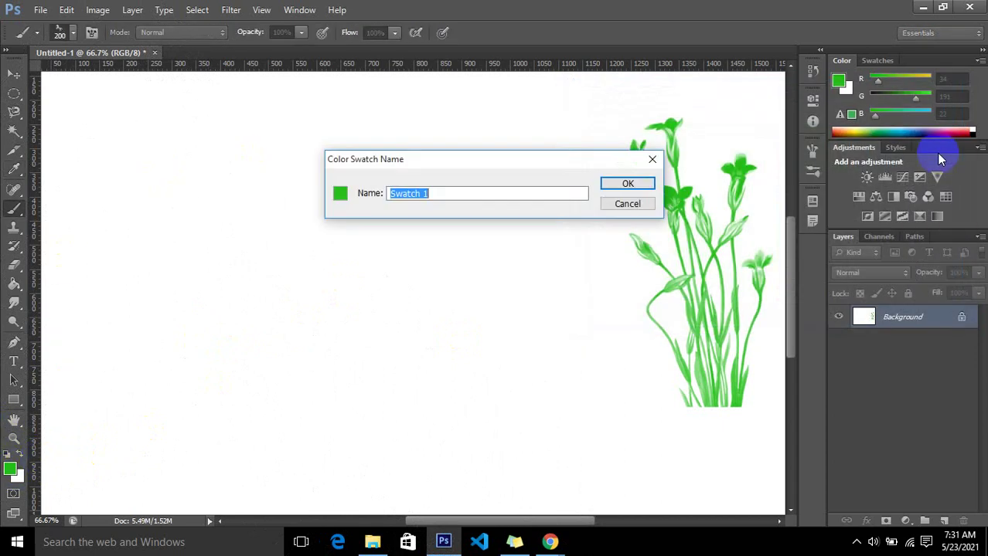
click(654, 161)
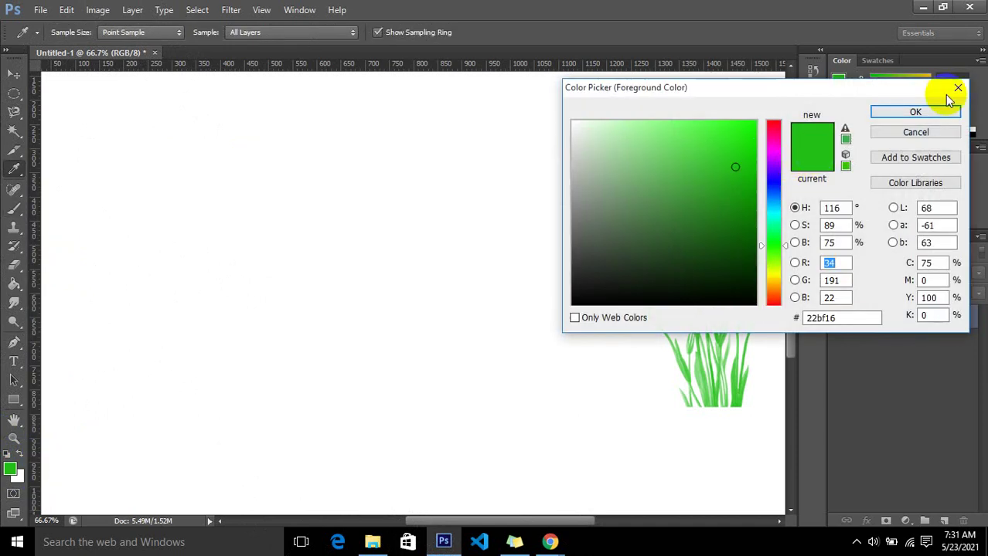
click(940, 111)
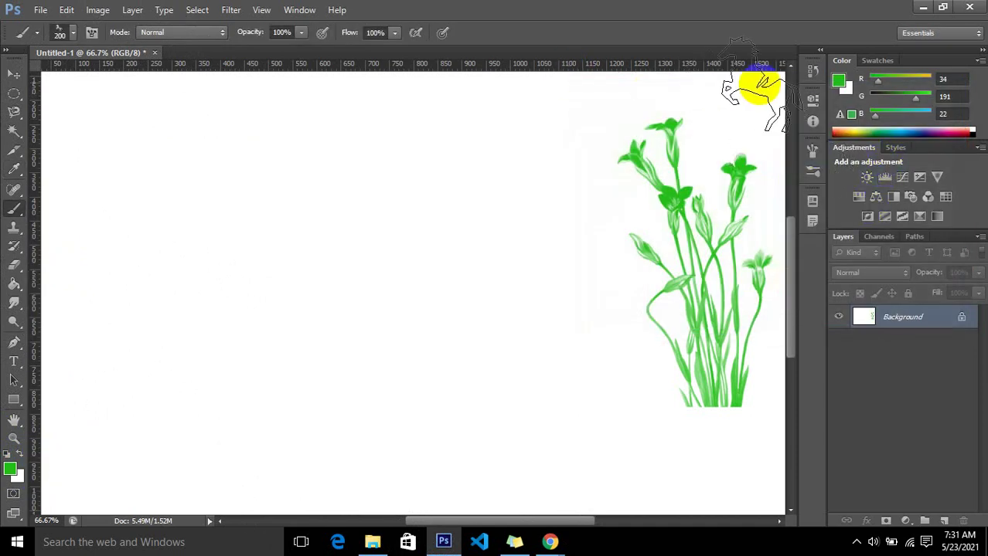
click(877, 60)
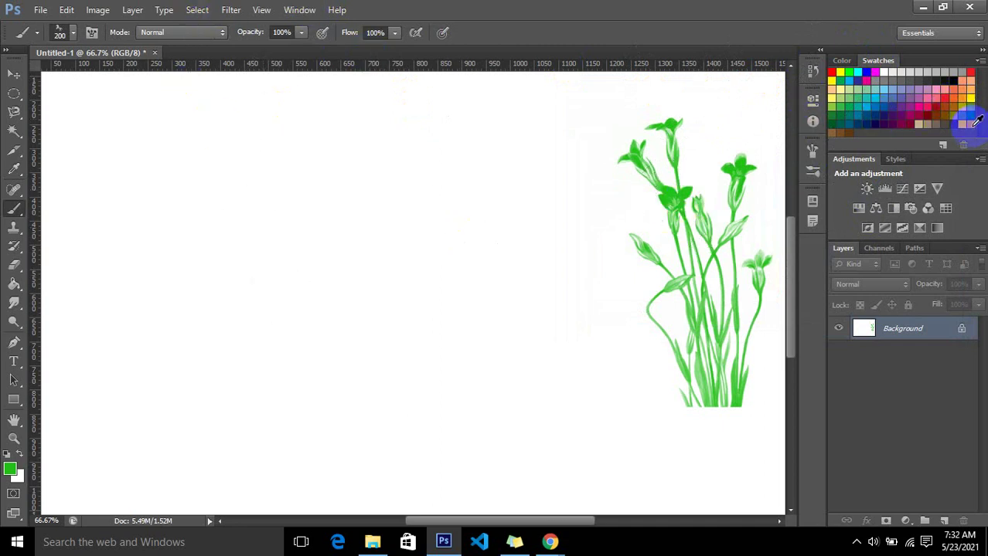
Pick a light-brown swatch, enlarge the horse brush to 600 px, and stamp it left of the plant.
click(291, 259)
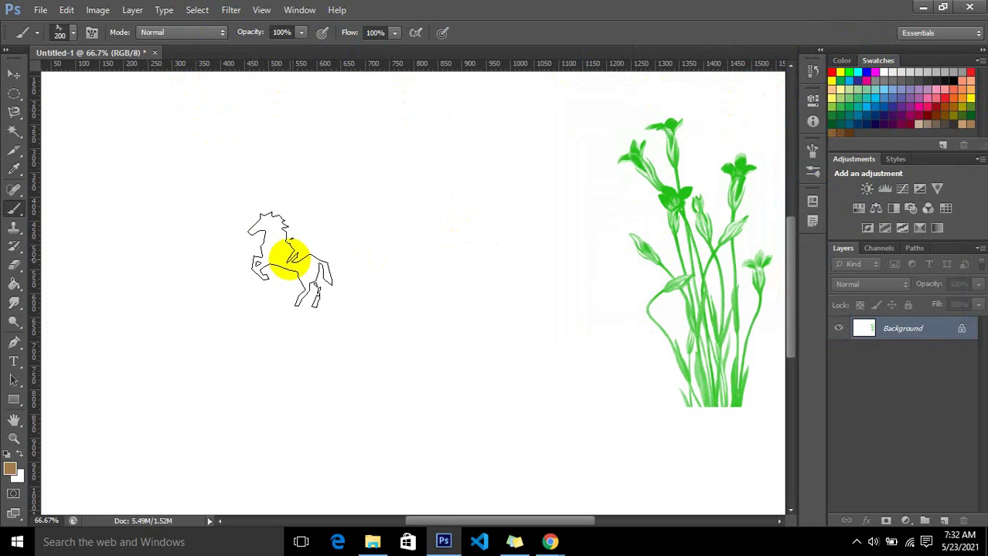
key(bracketright)
key(bracketright)
key(bracketright)
key(bracketright)
click(362, 298)
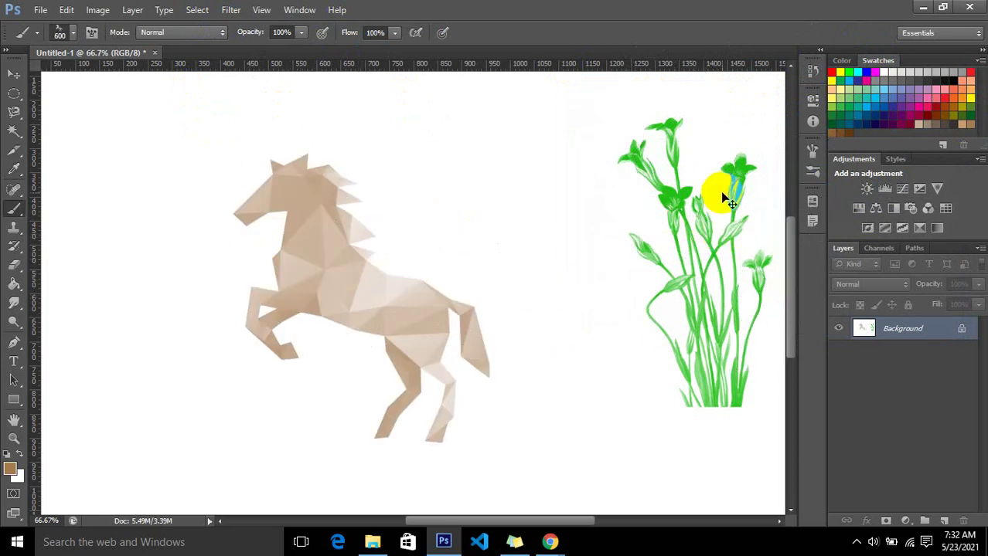
key(ctrl+plus)
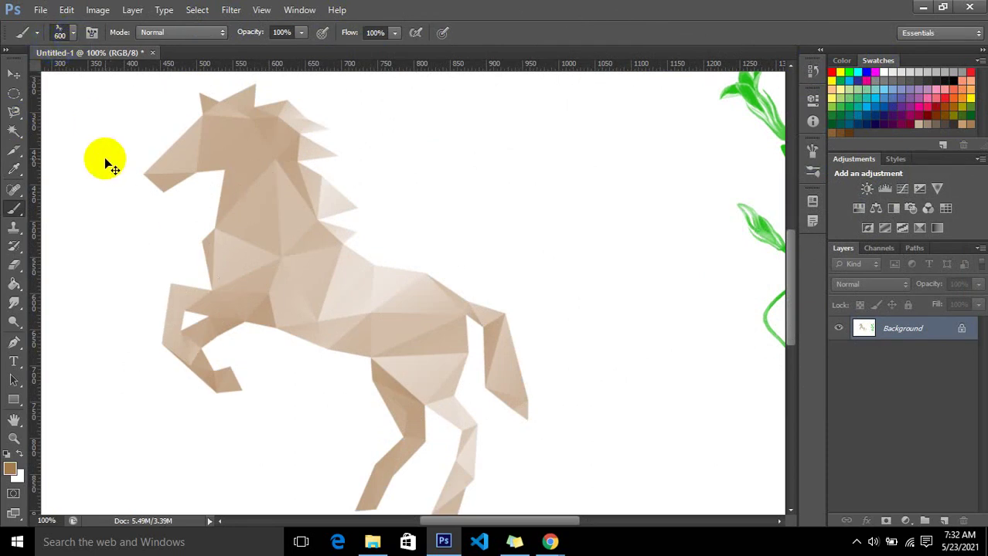
key(ctrl+minus)
key(ctrl+minus)
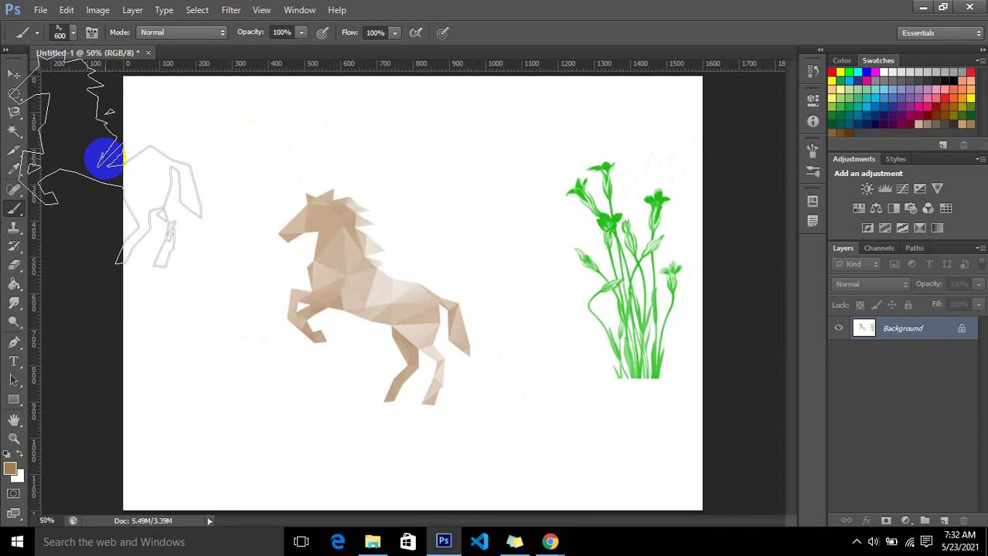
drag(108, 157, 485, 345)
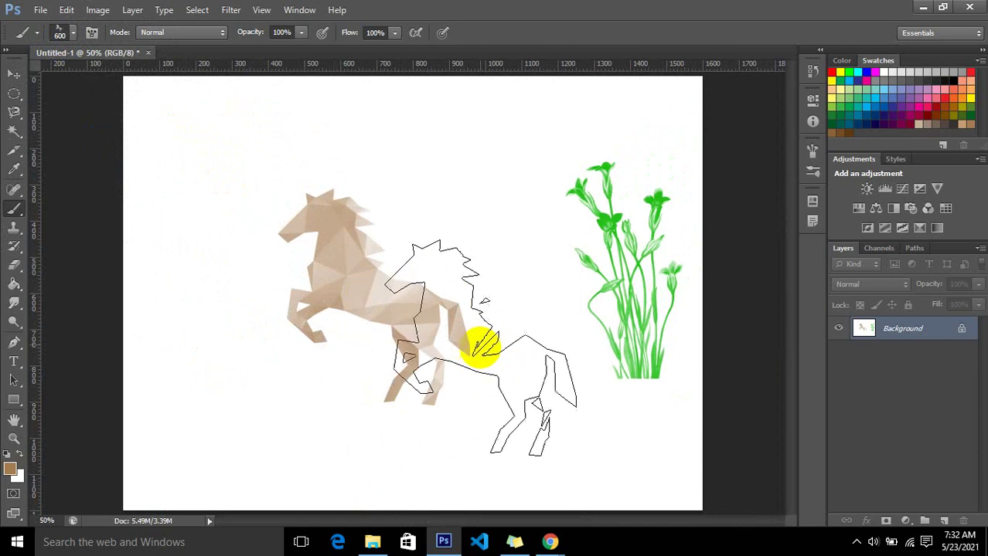
Select the 2388 brush tip, then choose Centaur brushes from the brush libraries list.
drag(485, 344, 131, 28)
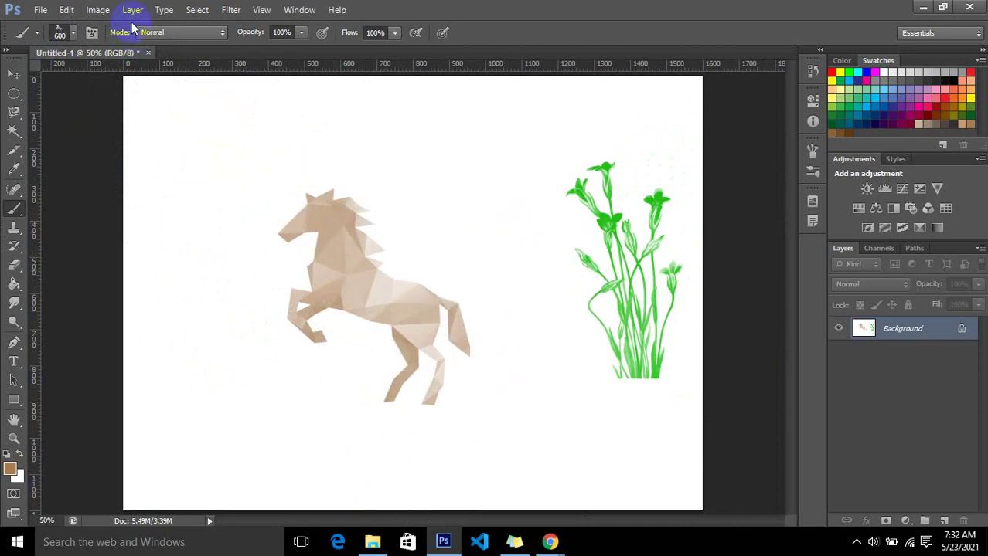
click(72, 32)
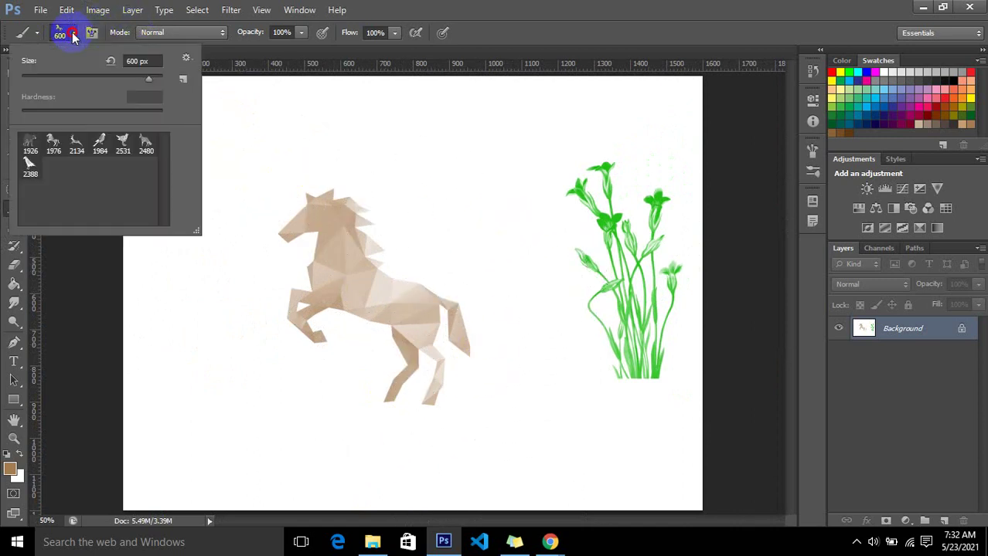
click(31, 164)
click(186, 60)
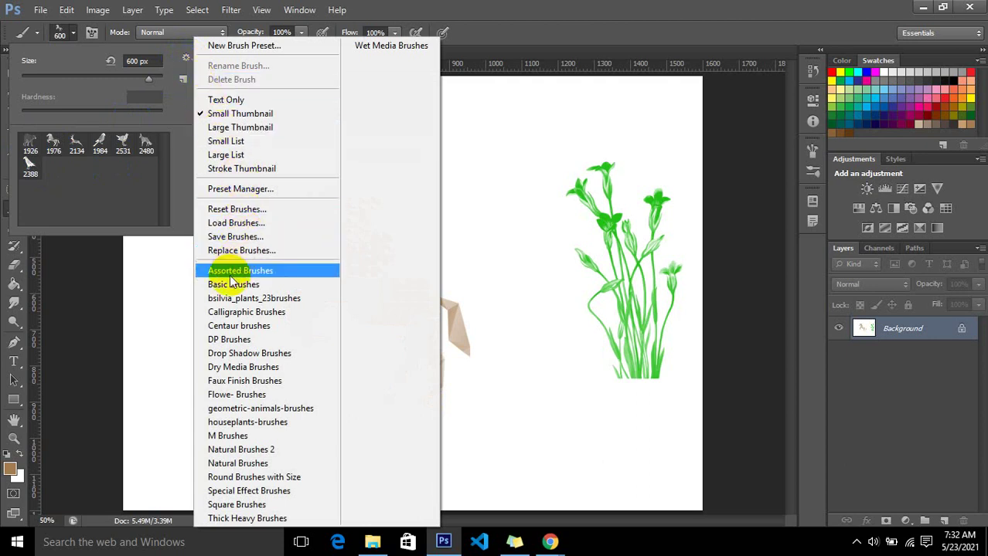
click(150, 187)
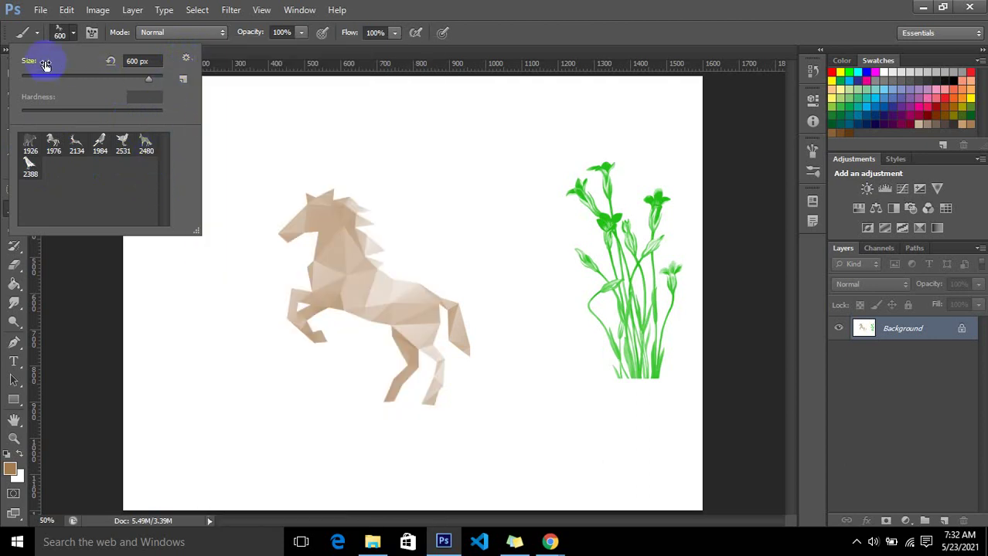
click(38, 32)
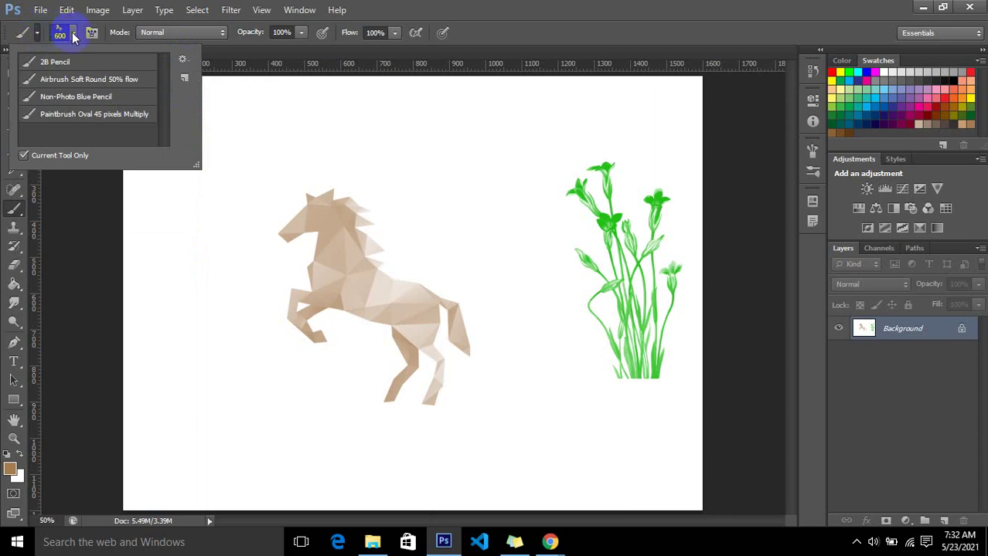
click(74, 35)
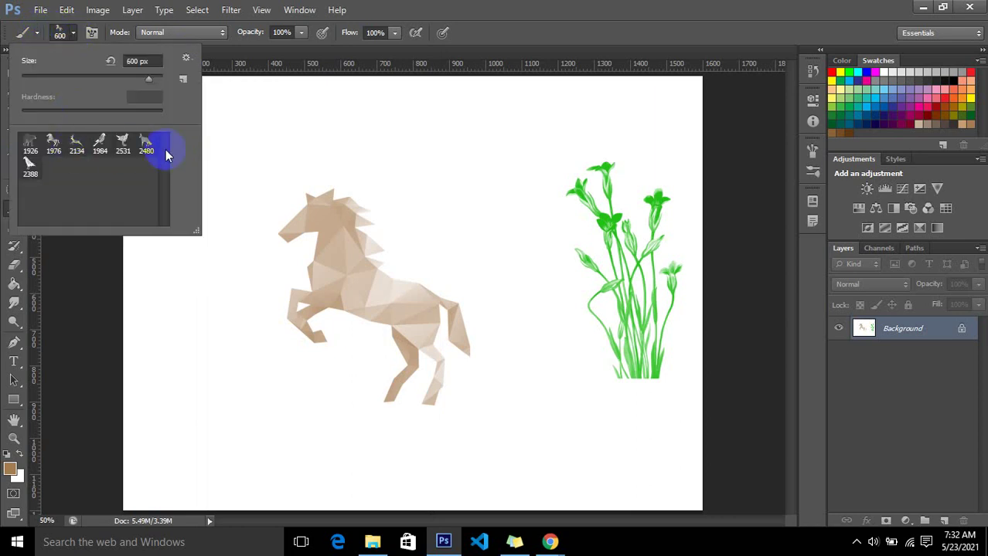
click(186, 59)
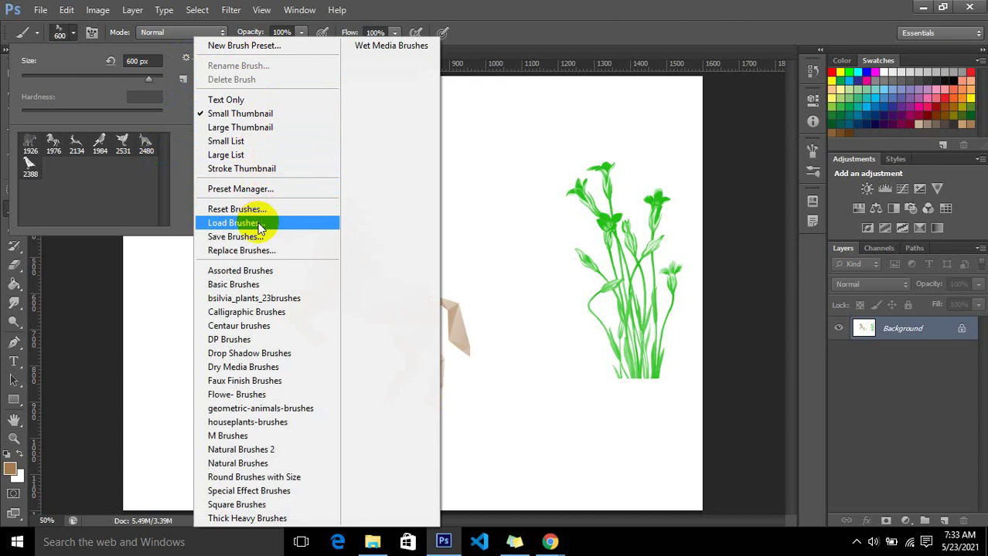
click(256, 327)
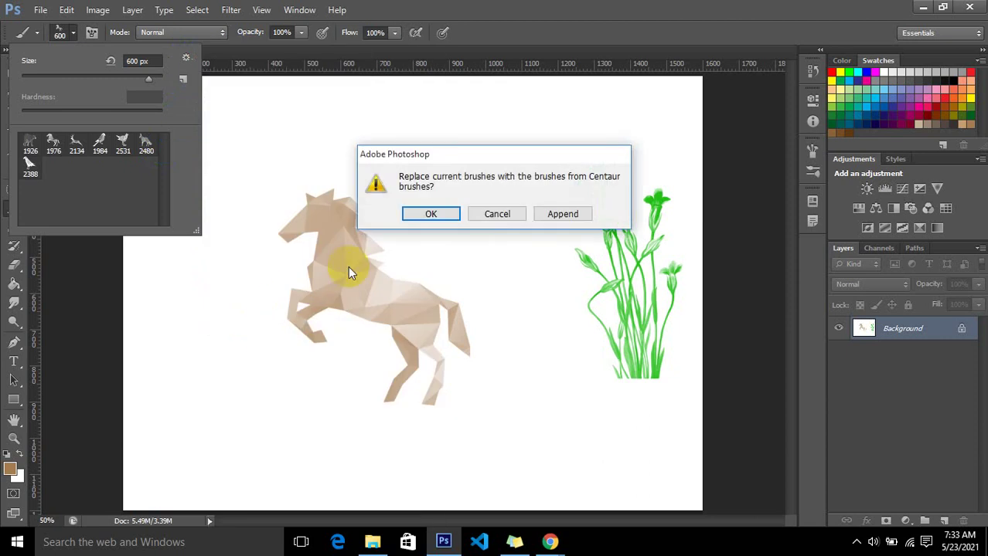
Append the Centaur brushes and stamp a brown centaur with the 732 px tip at the top centre.
click(551, 214)
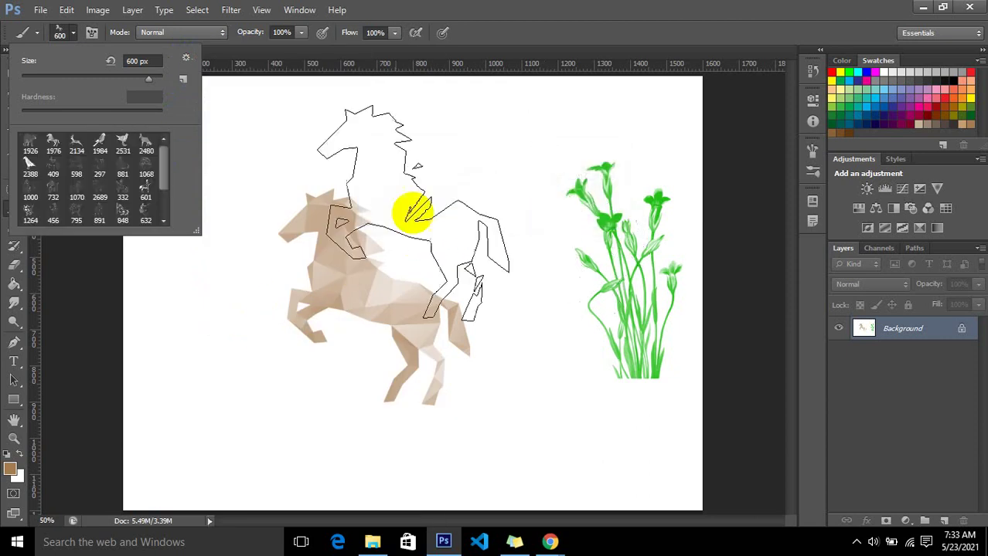
click(50, 189)
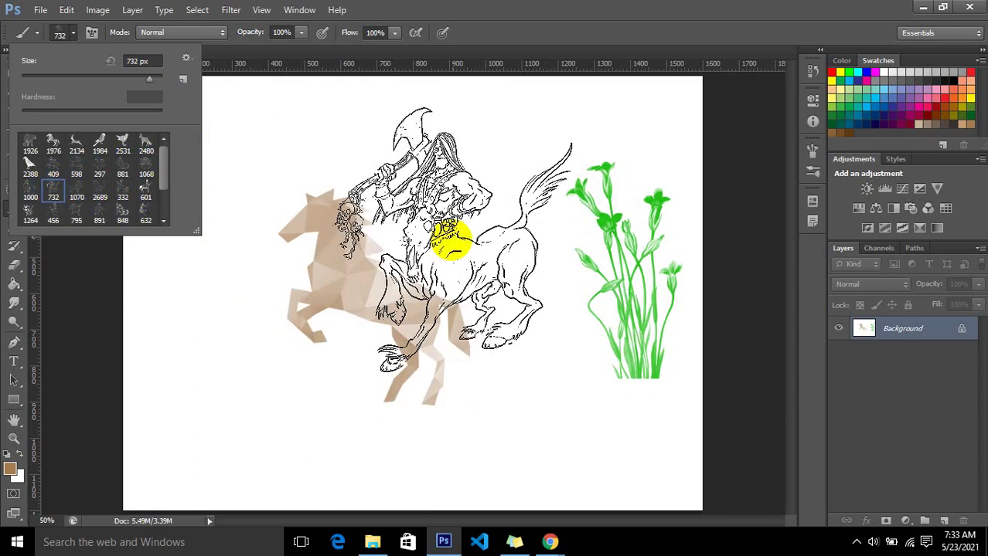
click(483, 188)
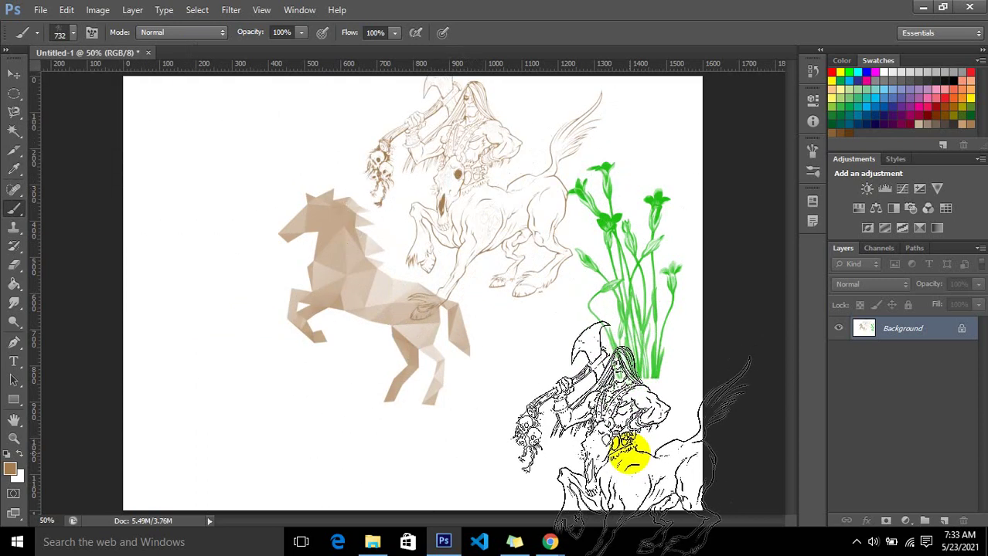
key(ctrl+plus)
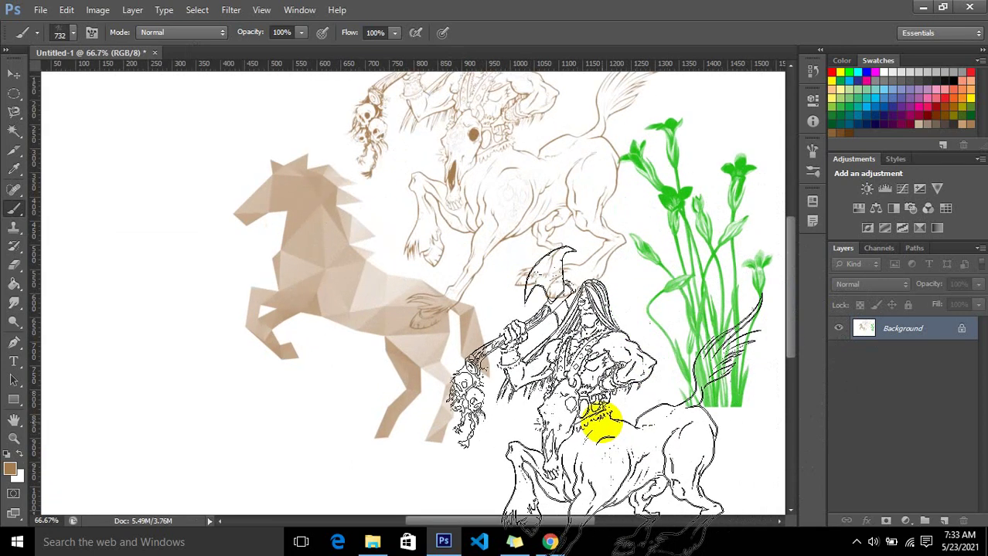
key(ctrl+minus)
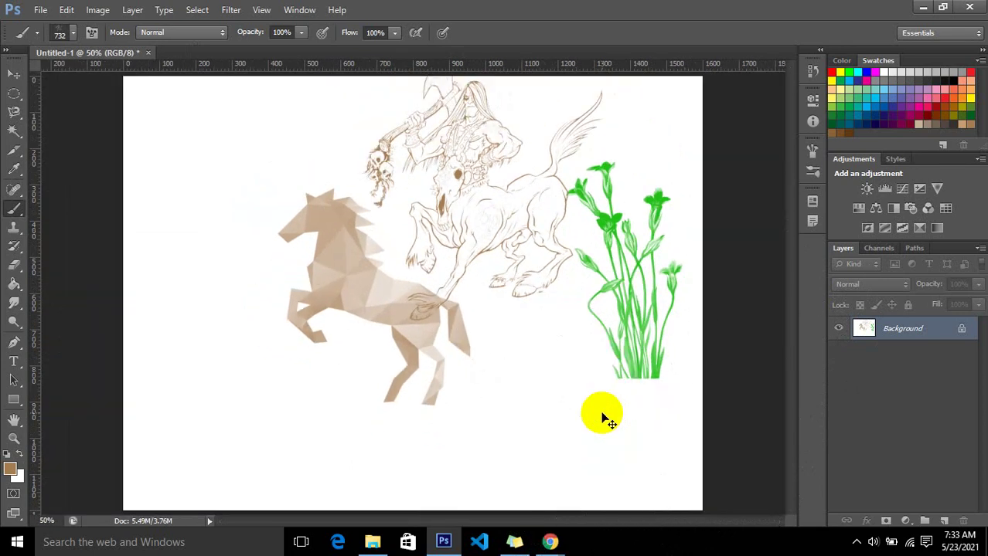
key(ctrl+minus)
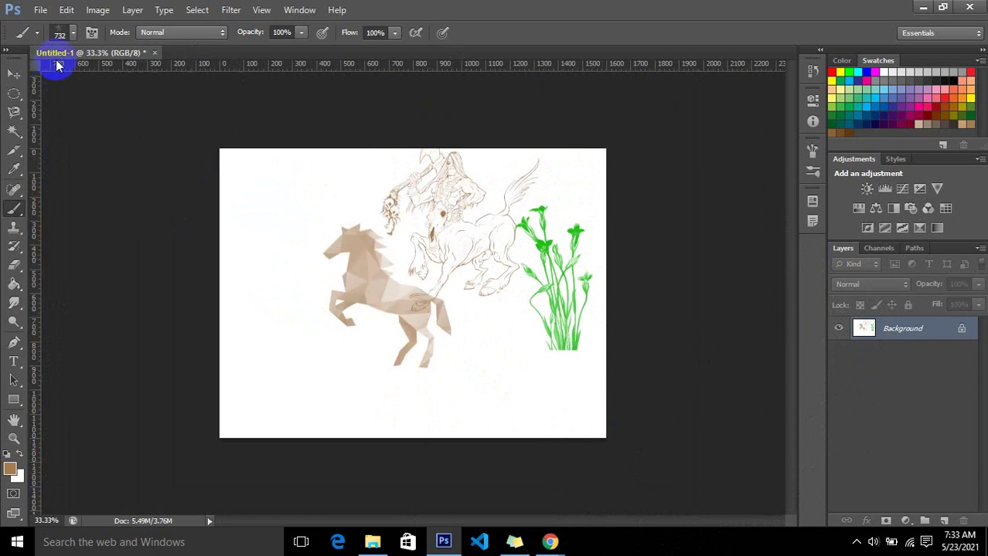
Stamp a running centaur near the canvas bottom with the 666 px tip.
click(71, 34)
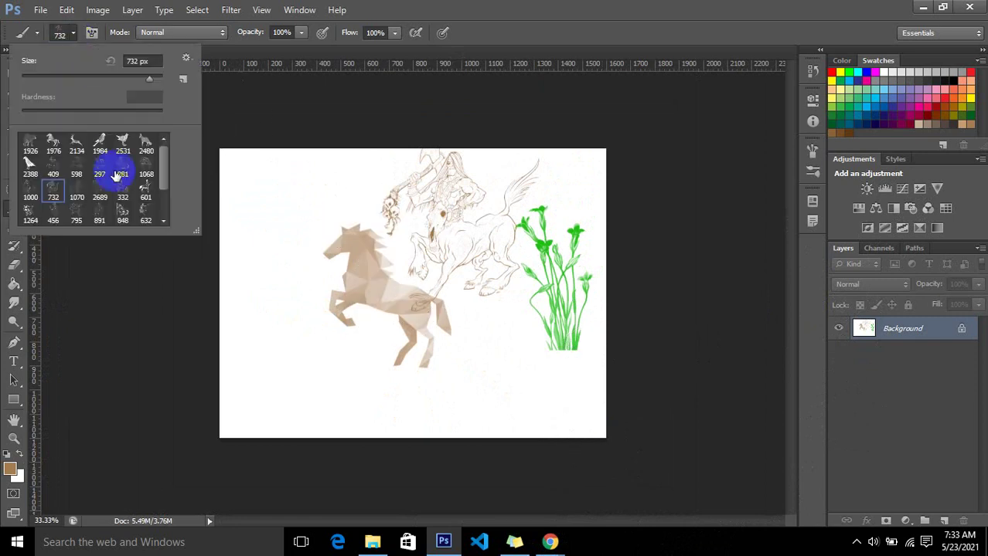
click(51, 204)
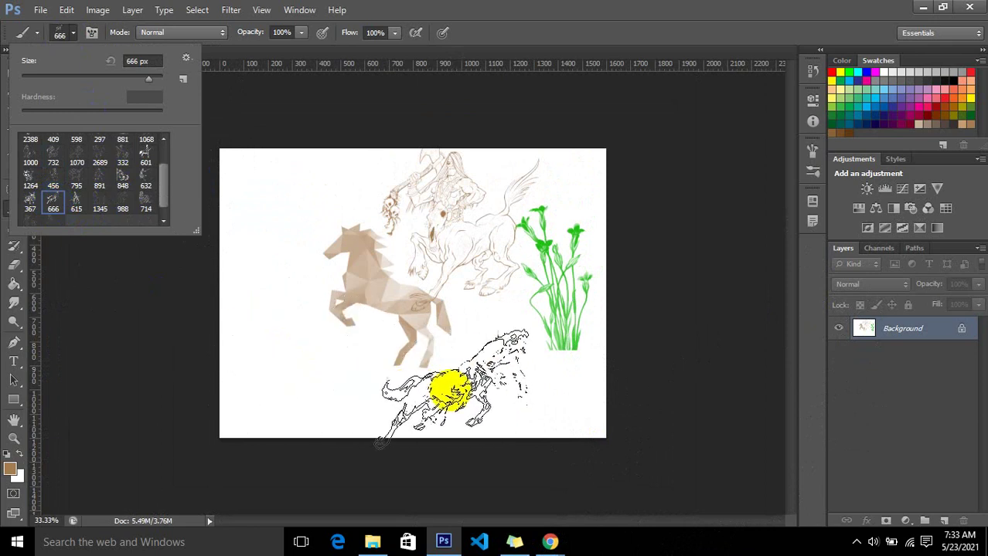
click(458, 387)
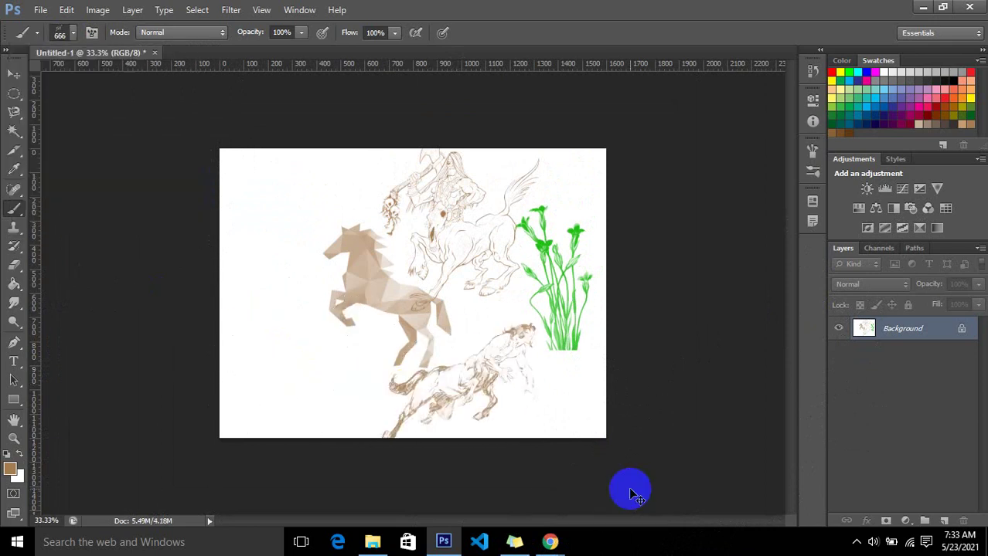
key(ctrl+plus)
key(ctrl+plus)
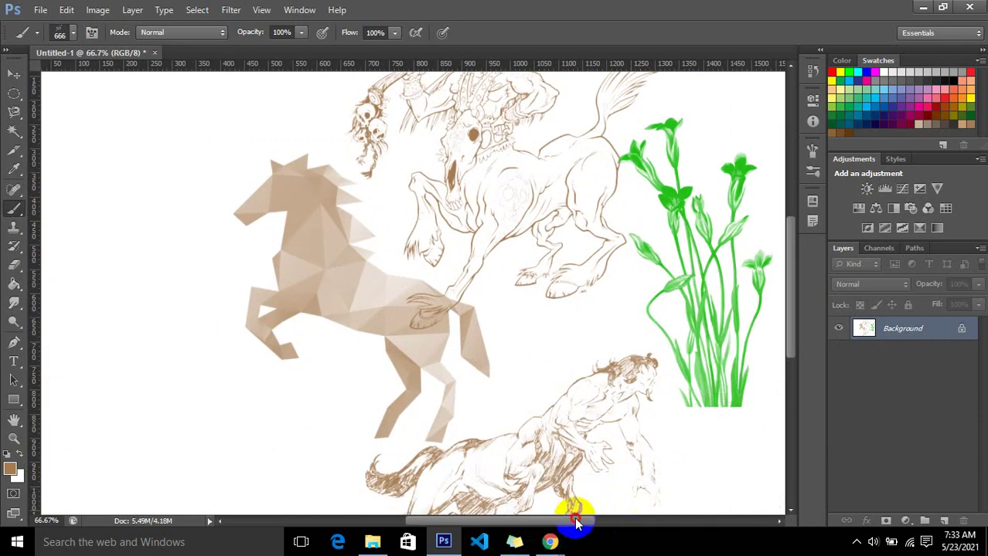
drag(575, 523, 596, 508)
scroll(596, 502, down, 2)
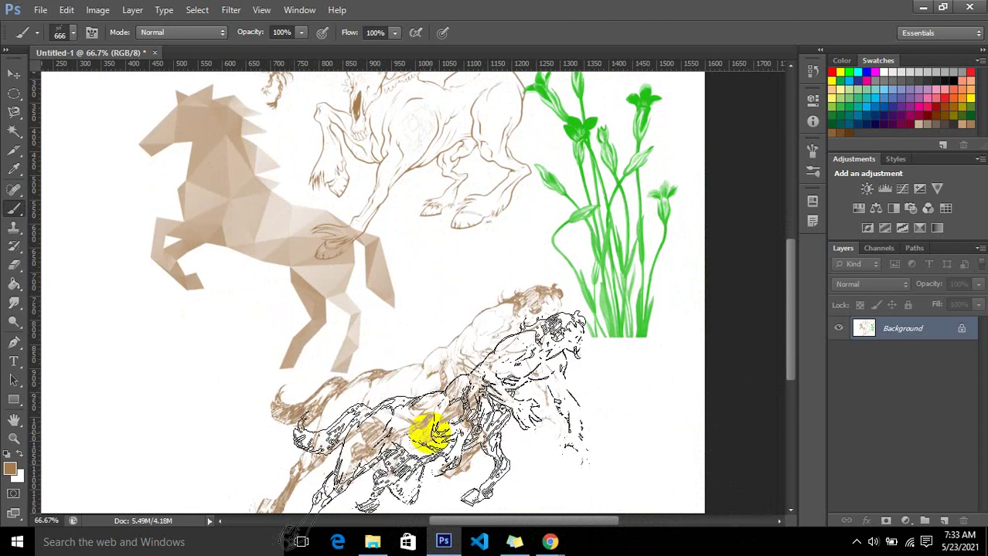
click(59, 34)
click(74, 35)
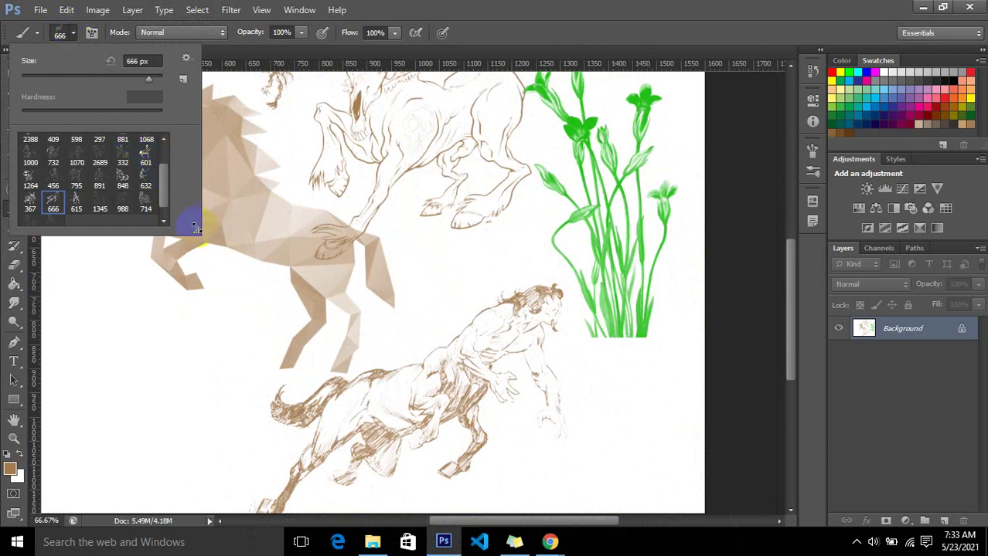
Enlarge the brush tip list and cancel loading a brush file from disk.
drag(195, 230, 240, 345)
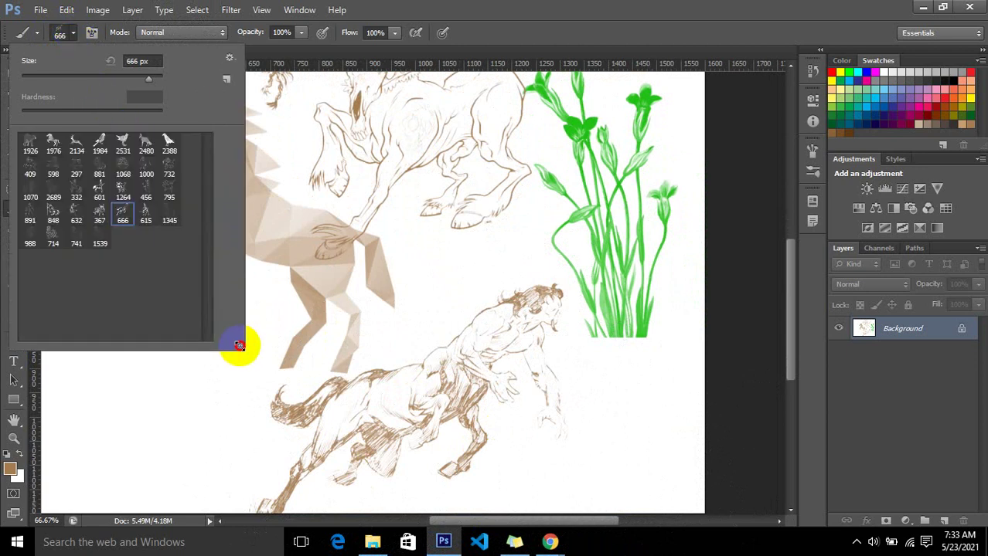
click(229, 58)
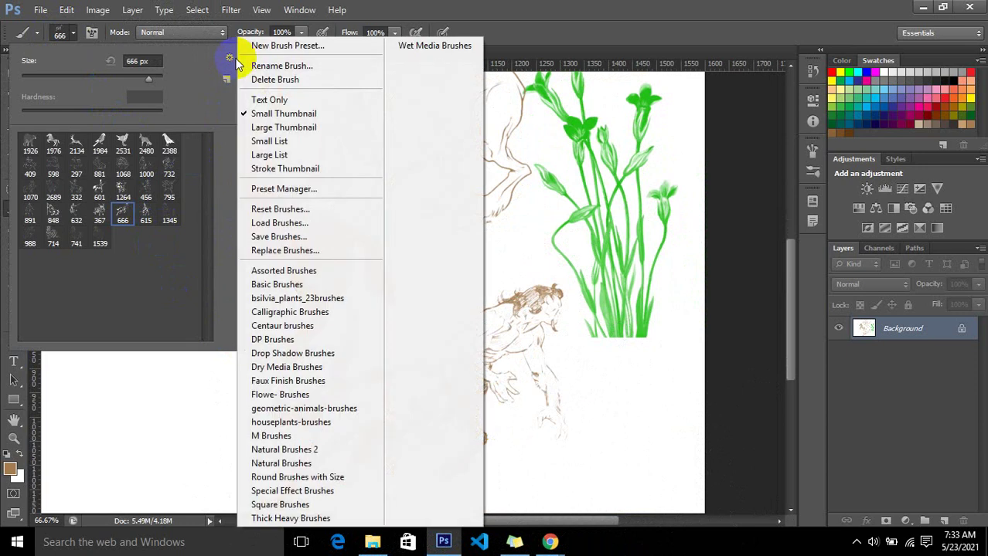
click(285, 223)
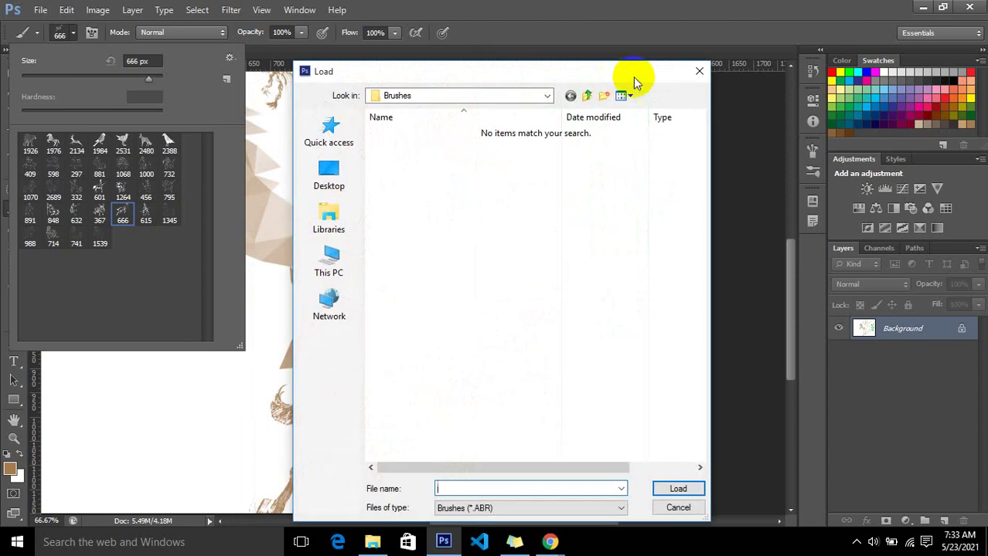
click(694, 75)
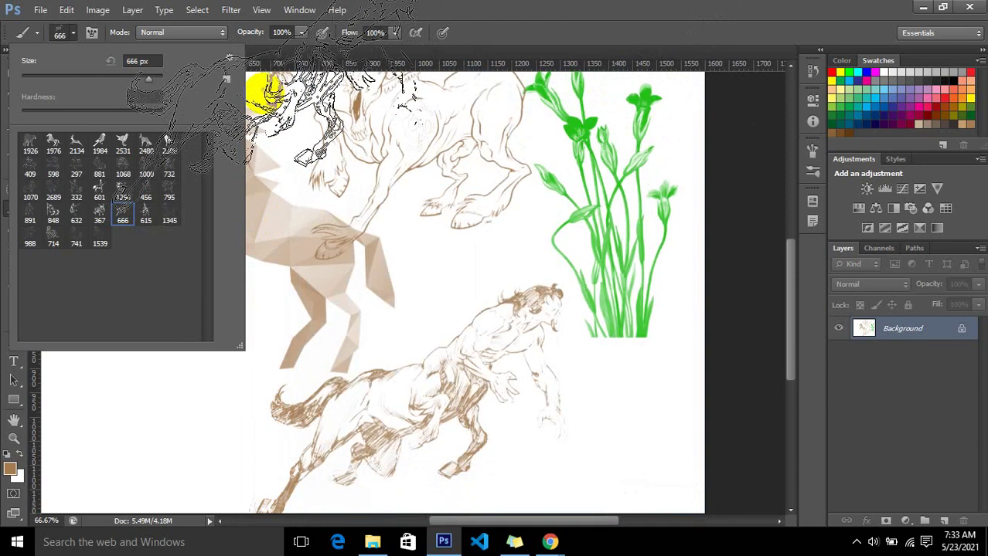
View the Brushes type in the Preset Manager, close it, and zoom out to the full canvas.
click(231, 56)
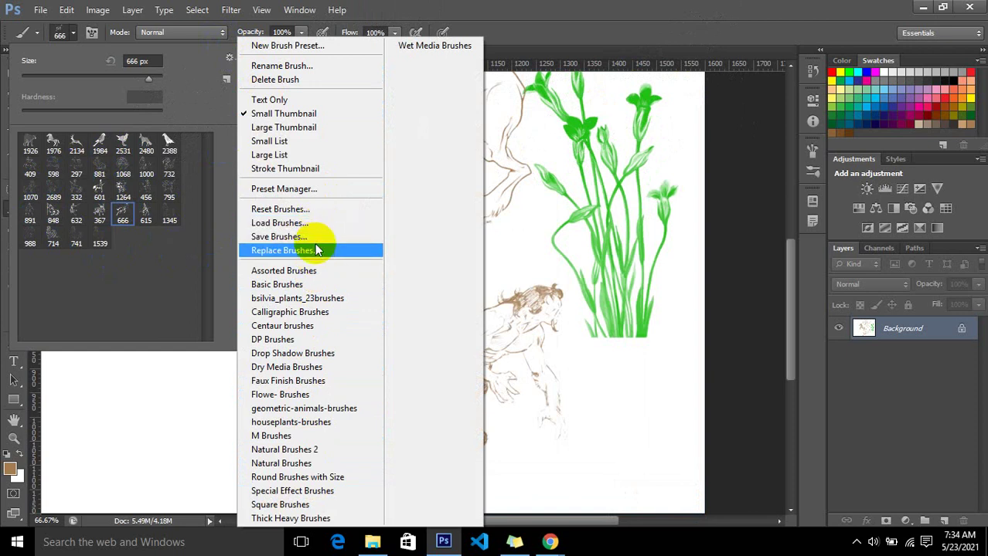
click(315, 192)
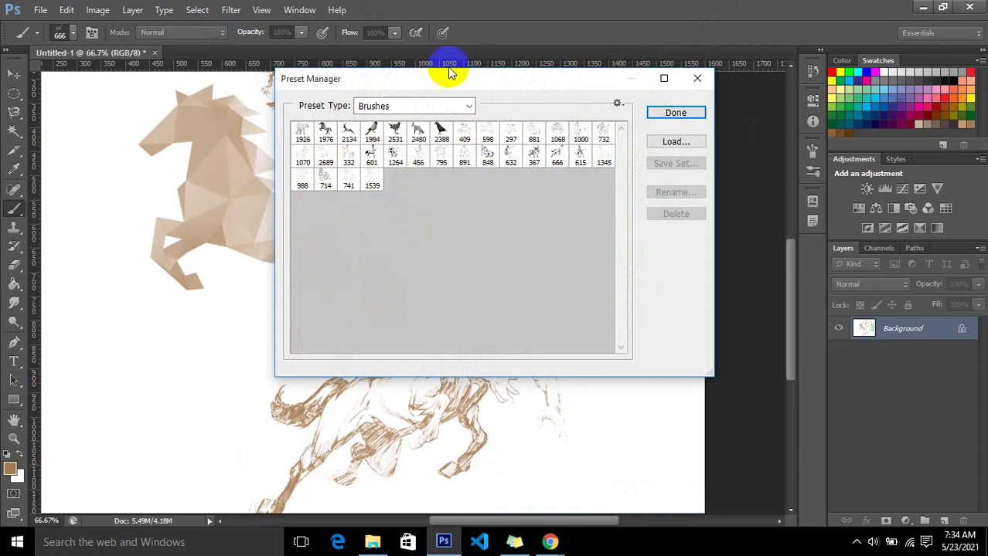
click(453, 106)
click(453, 105)
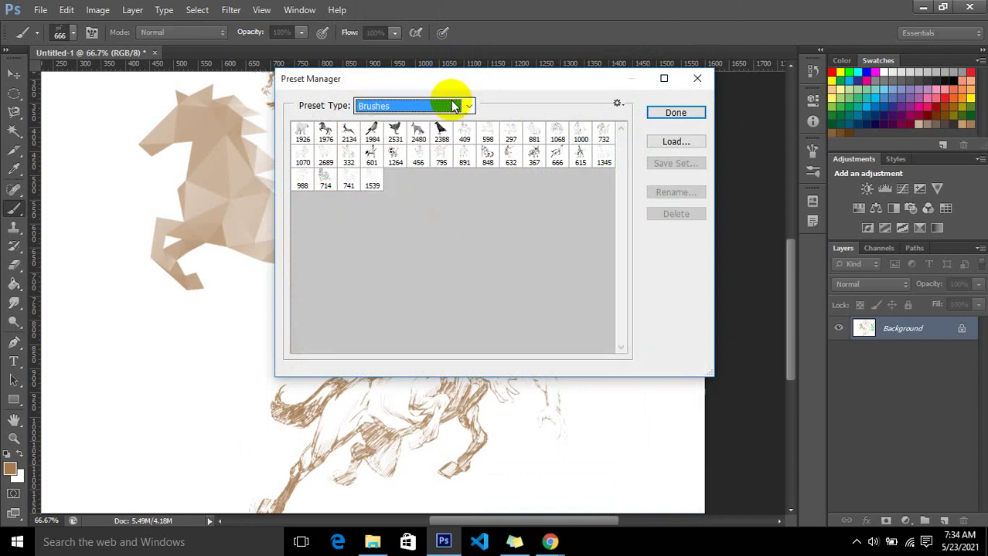
click(704, 78)
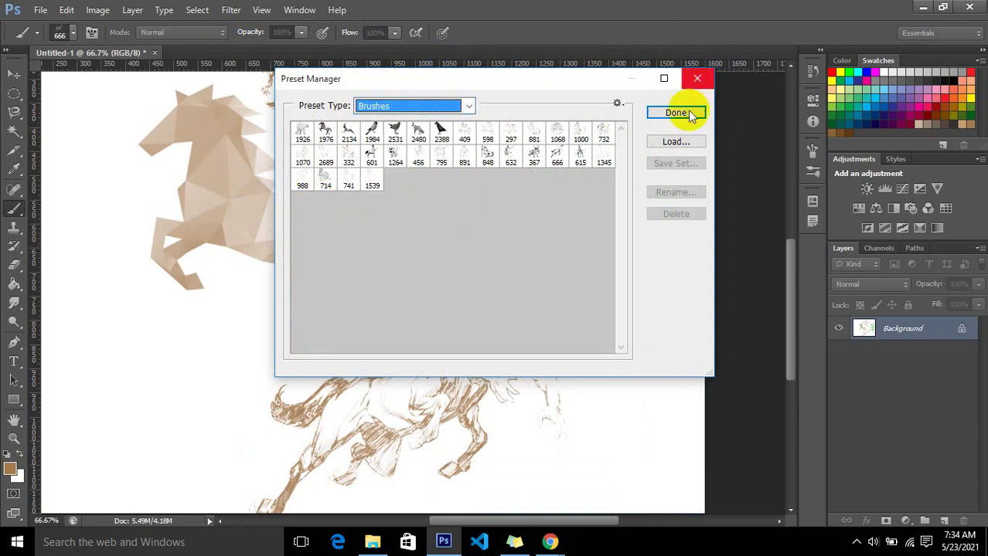
click(690, 85)
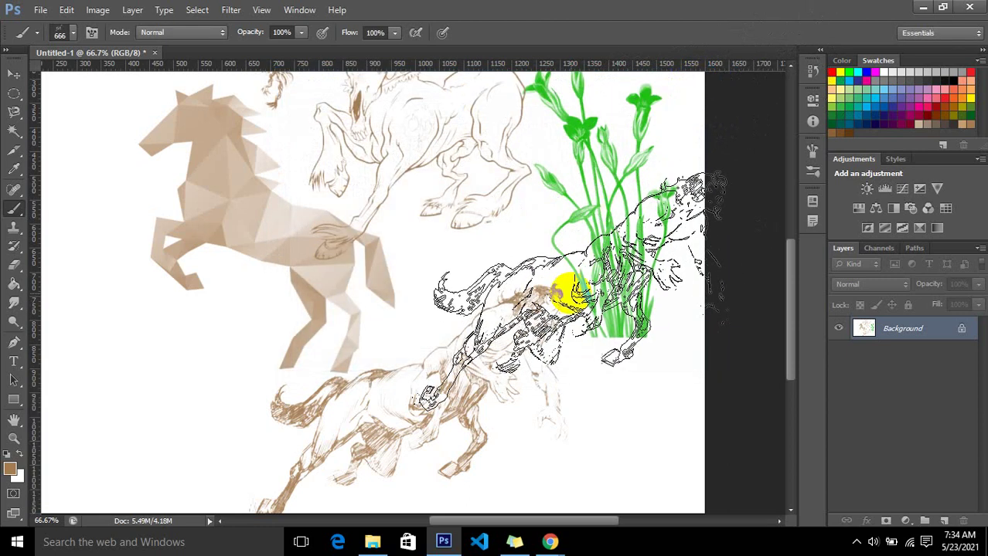
key(ctrl+minus)
key(ctrl+minus)
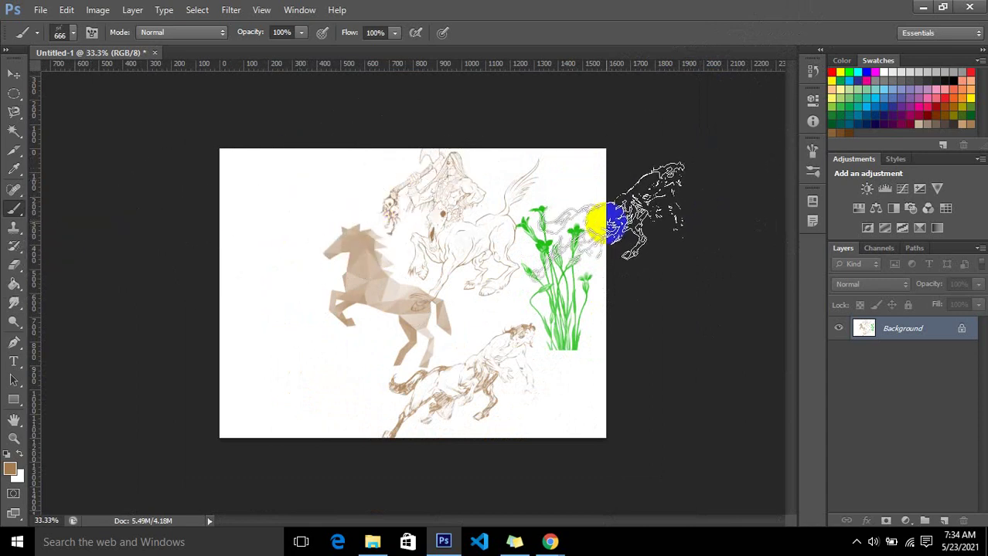
Undo the stamped images back to a blank canvas and switch to the Pencil Tool.
key(ctrl+alt+z)
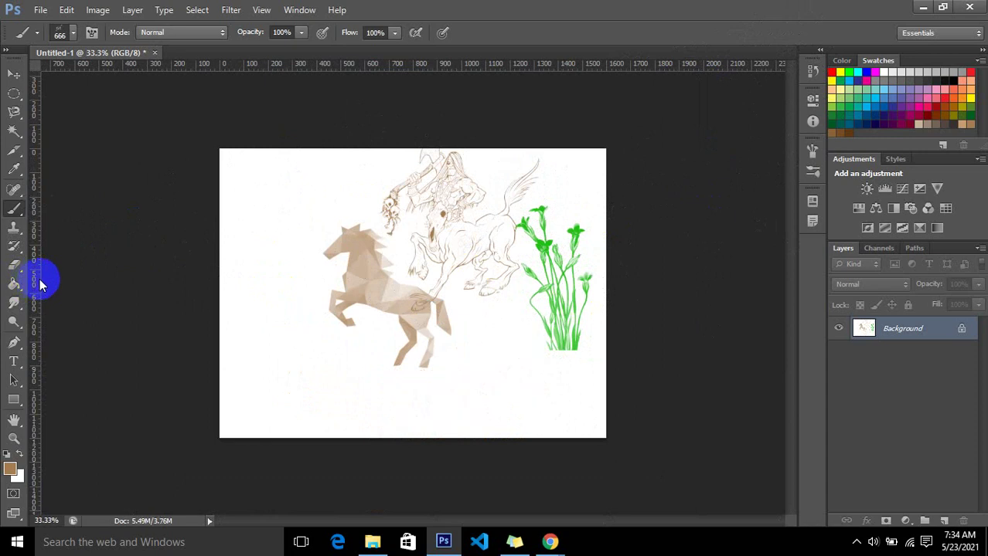
key(ctrl+alt+z)
key(ctrl+alt+z)
key(ctrl+alt+z)
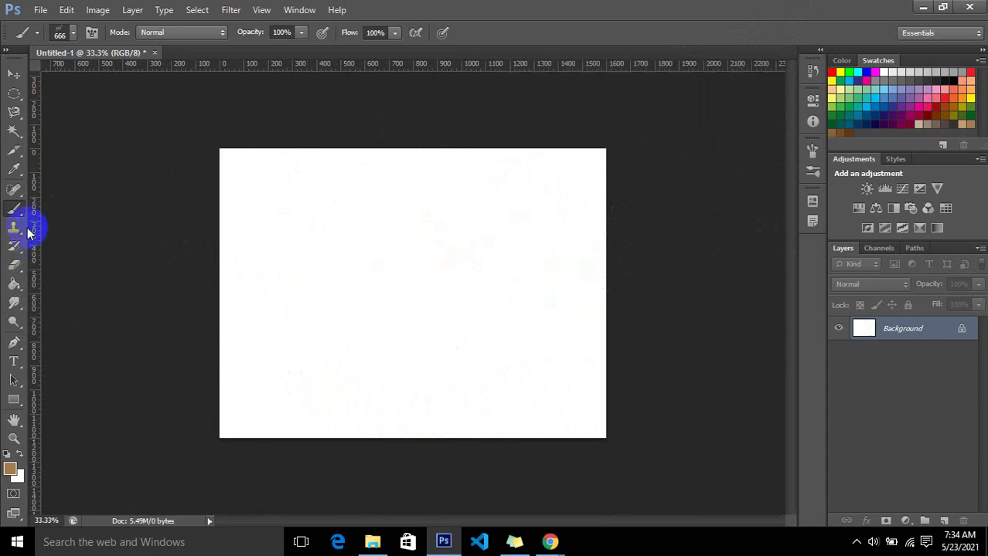
right_click(14, 207)
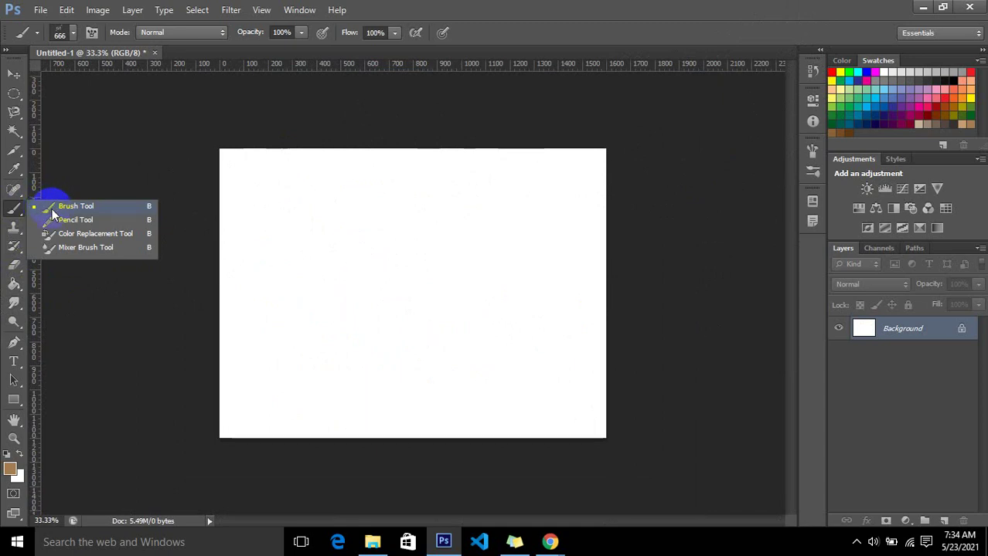
click(60, 220)
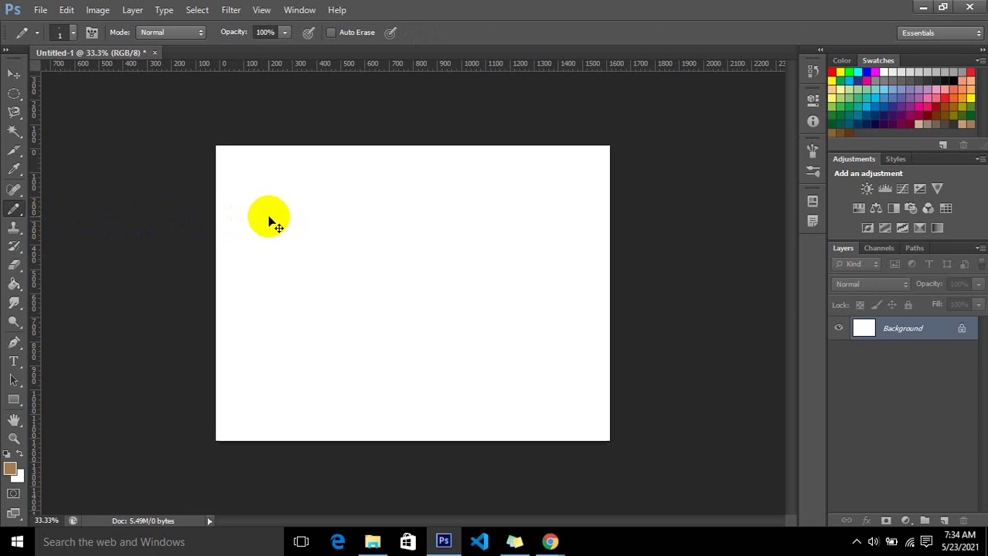
key(ctrl+plus)
Draw thin brown pencil lines, then enlarge the tip for thicker strokes and a hooked shape.
drag(379, 226, 366, 271)
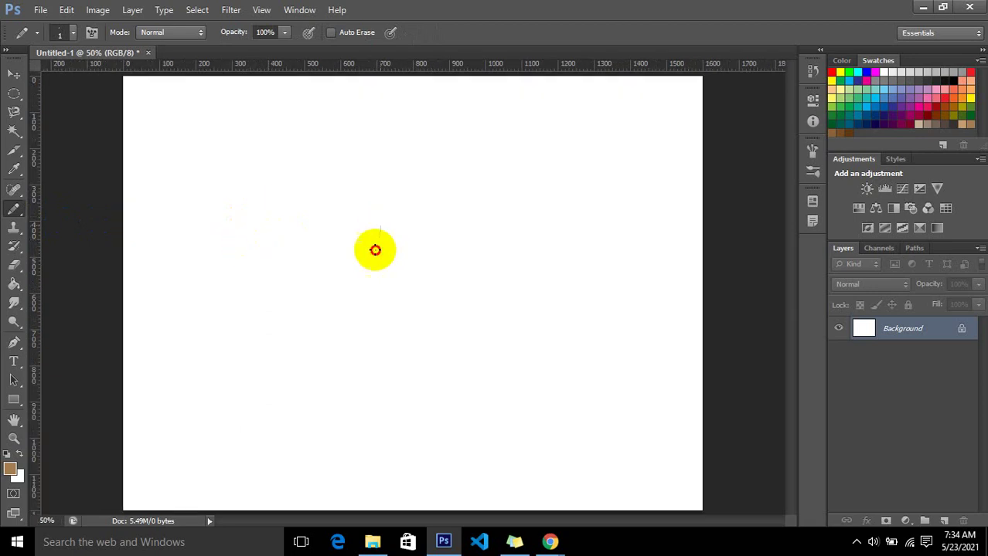
drag(309, 252, 415, 329)
mouse_move(302, 325)
mouse_down()
mouse_move(320, 408)
mouse_move(331, 305)
mouse_move(316, 335)
mouse_up()
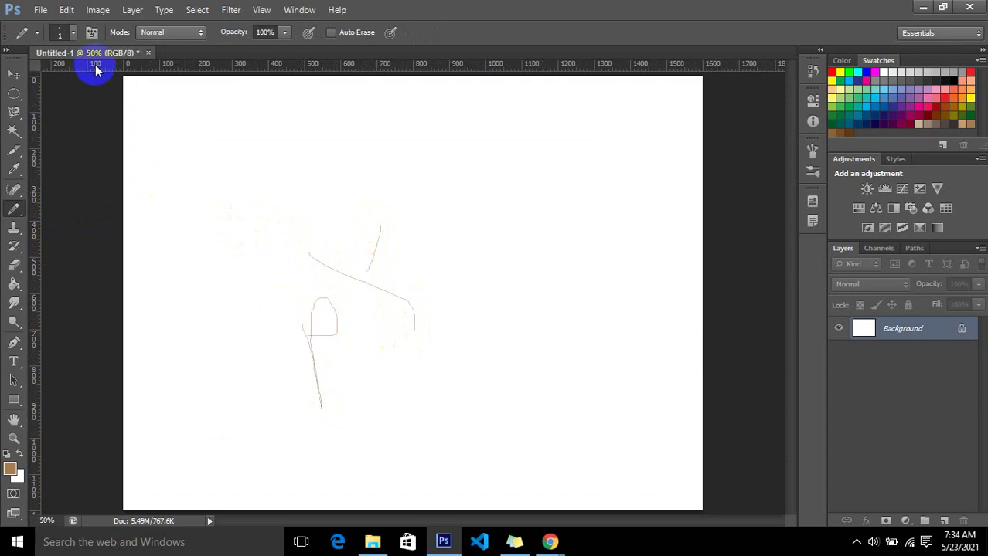
click(73, 33)
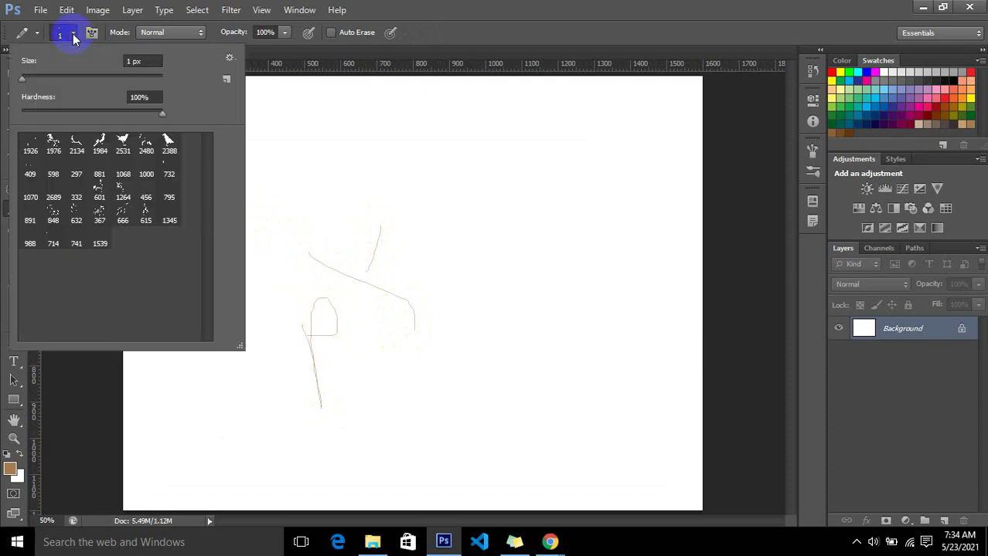
click(73, 34)
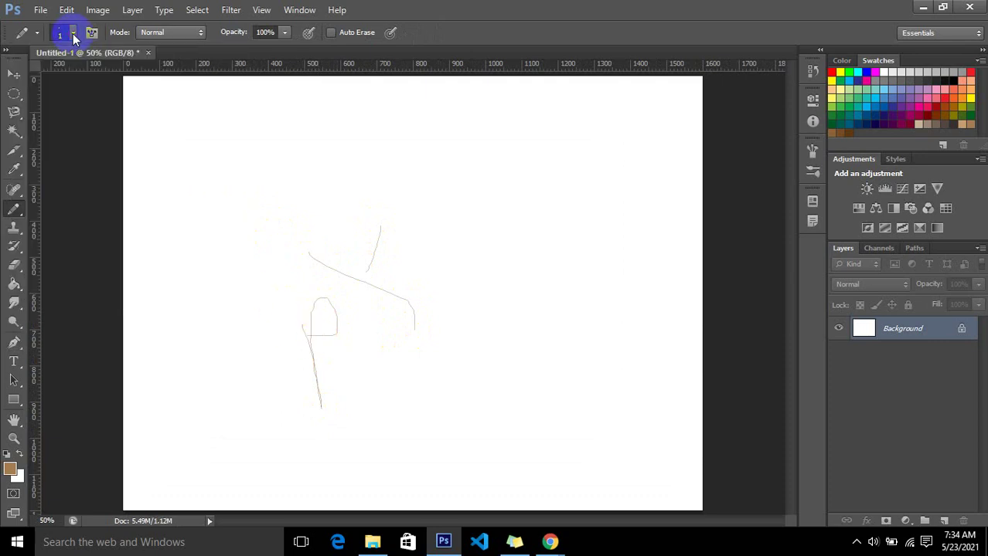
key(bracketright)
key(bracketright)
key(bracketright)
mouse_move(487, 229)
mouse_down()
mouse_move(495, 263)
mouse_move(459, 330)
mouse_move(521, 390)
mouse_up()
mouse_move(498, 317)
mouse_down()
mouse_move(530, 281)
mouse_move(524, 344)
mouse_up()
key(bracketright)
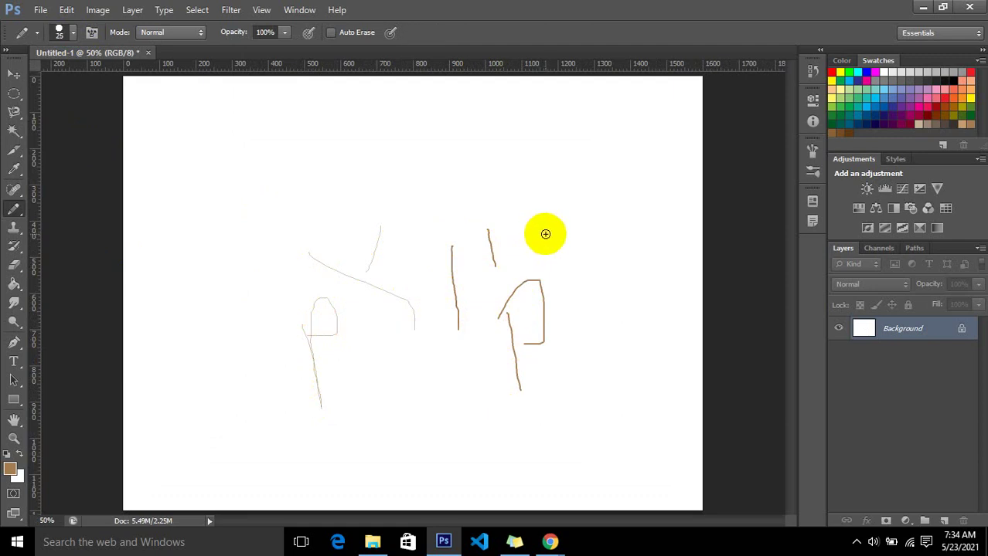
drag(547, 211, 558, 265)
mouse_move(532, 228)
mouse_down()
mouse_move(578, 177)
mouse_move(577, 217)
mouse_move(555, 220)
mouse_up()
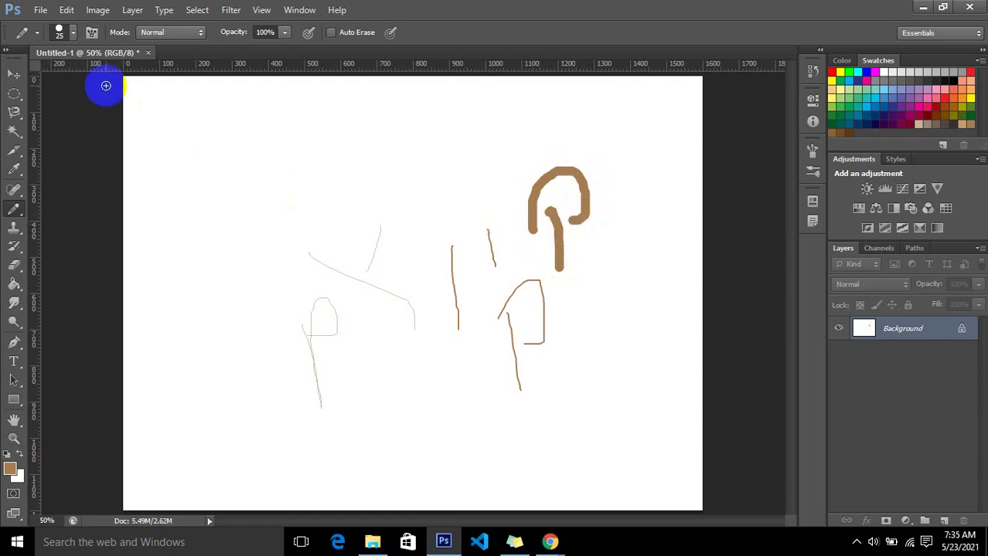
Check the brush tip settings and confirm the Opacity value in the options bar.
click(74, 34)
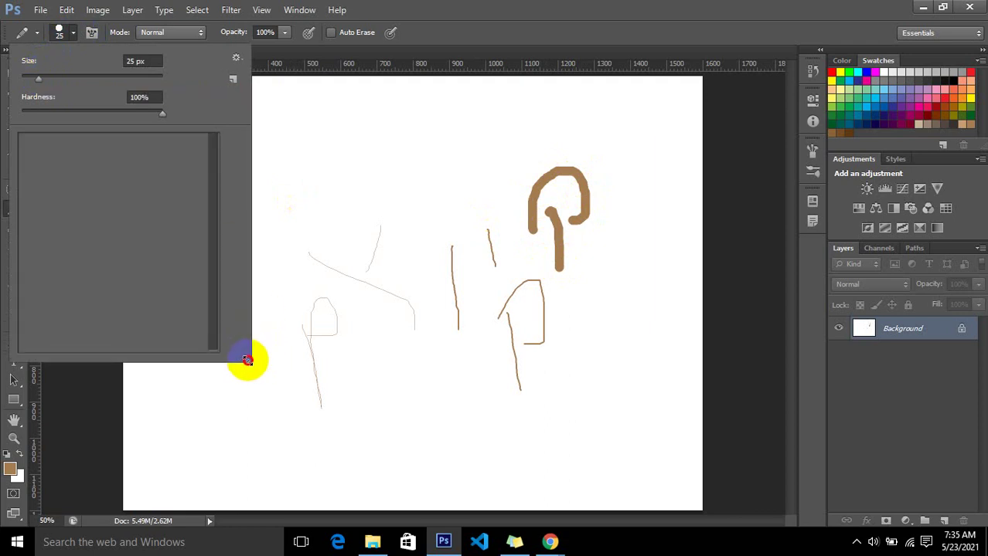
drag(241, 347, 187, 260)
click(286, 214)
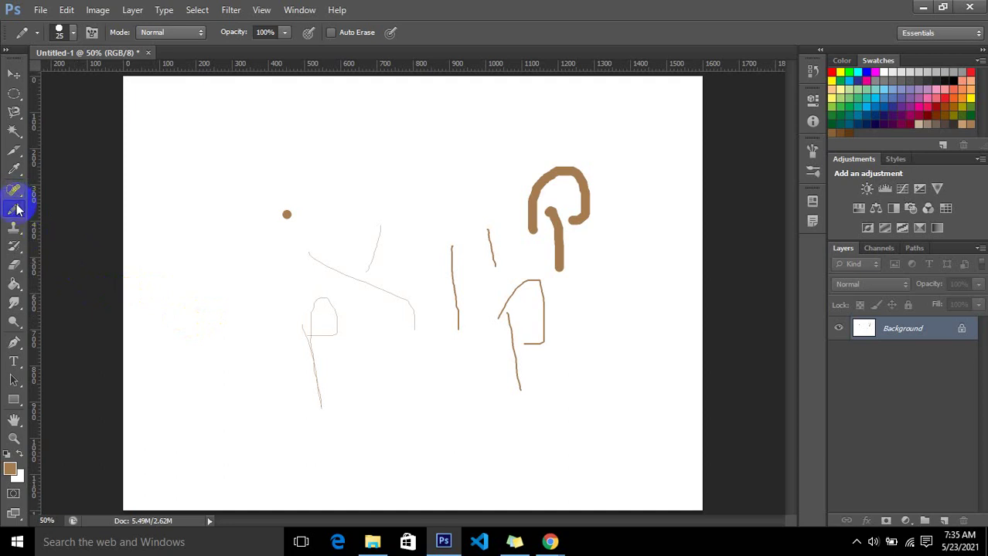
click(265, 32)
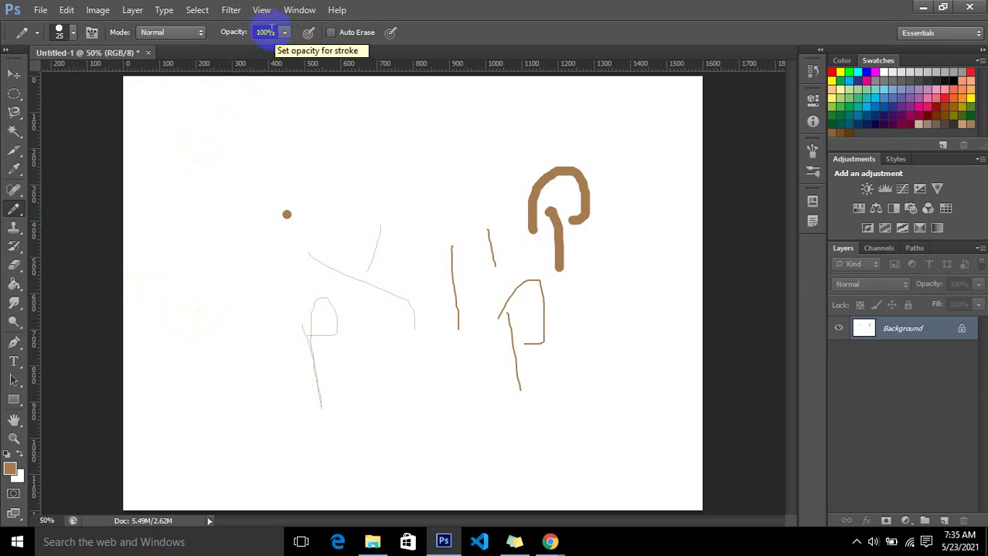
key(Return)
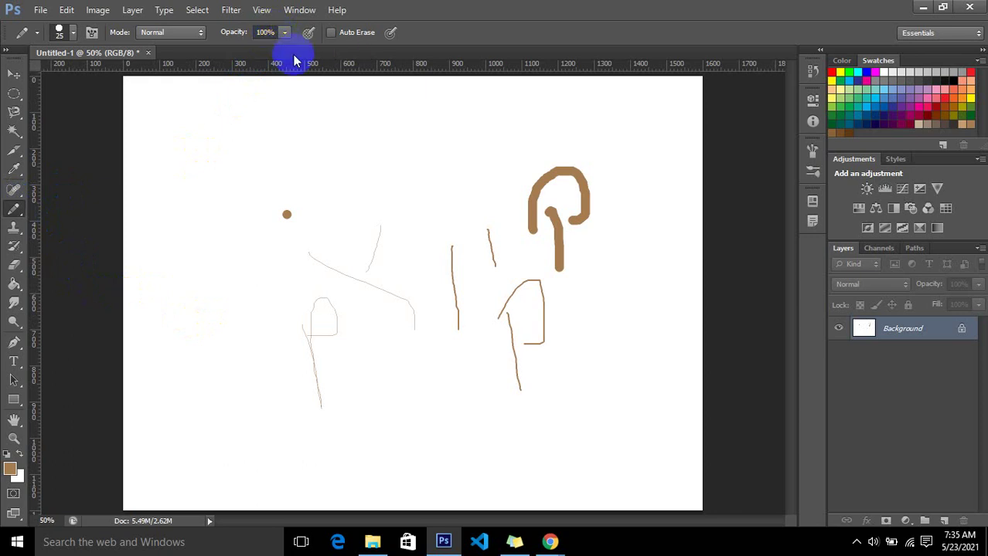
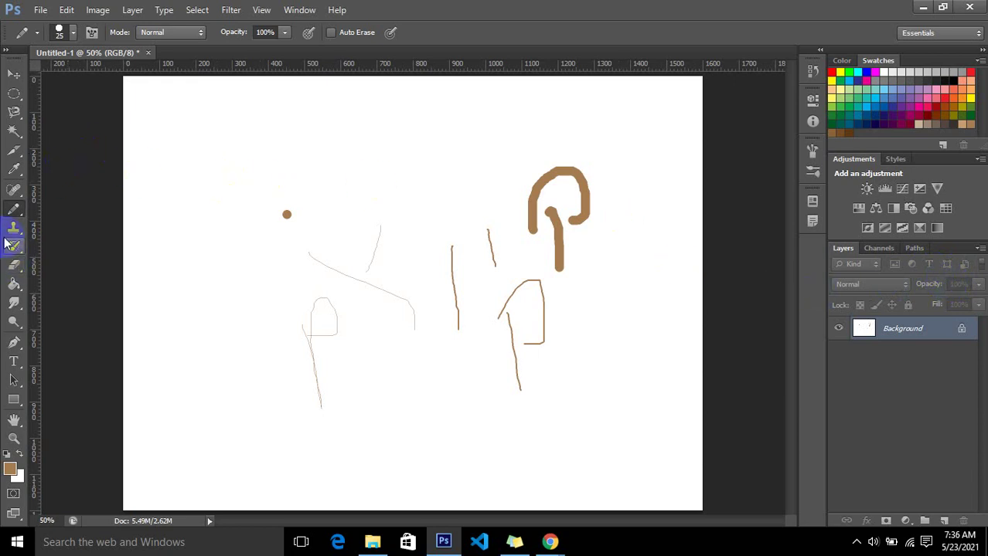
Switch from the pencil to the Color Replacement Tool, then open the File menu.
right_click(12, 213)
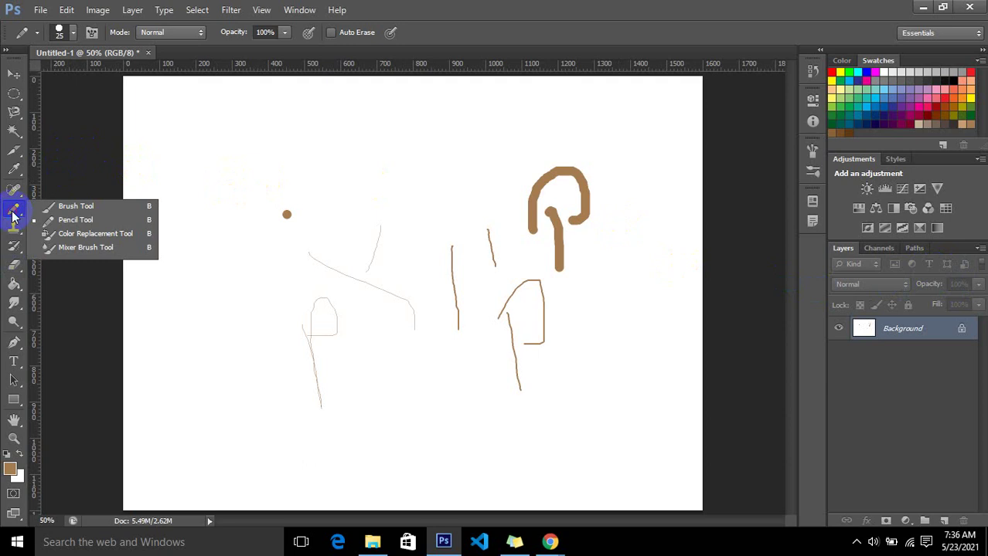
click(104, 233)
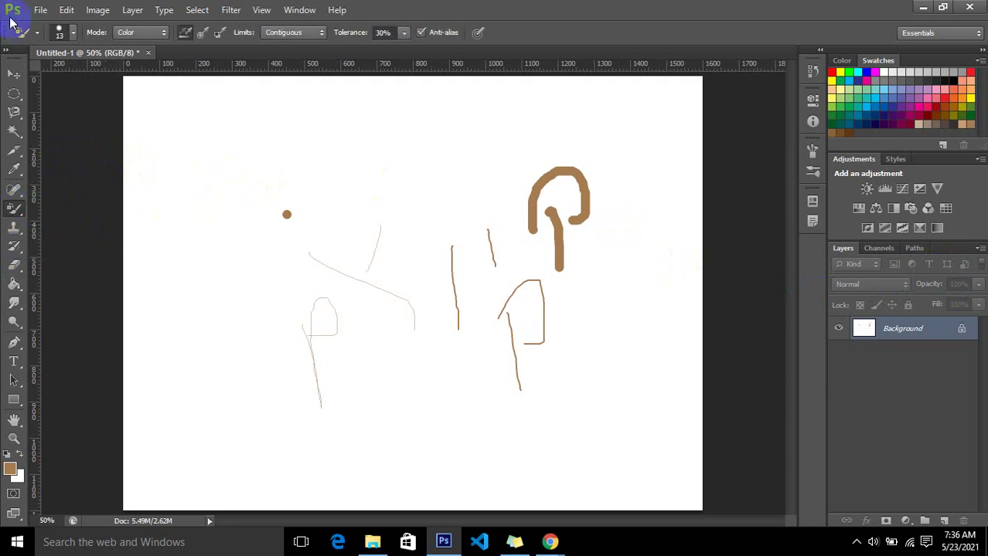
click(40, 9)
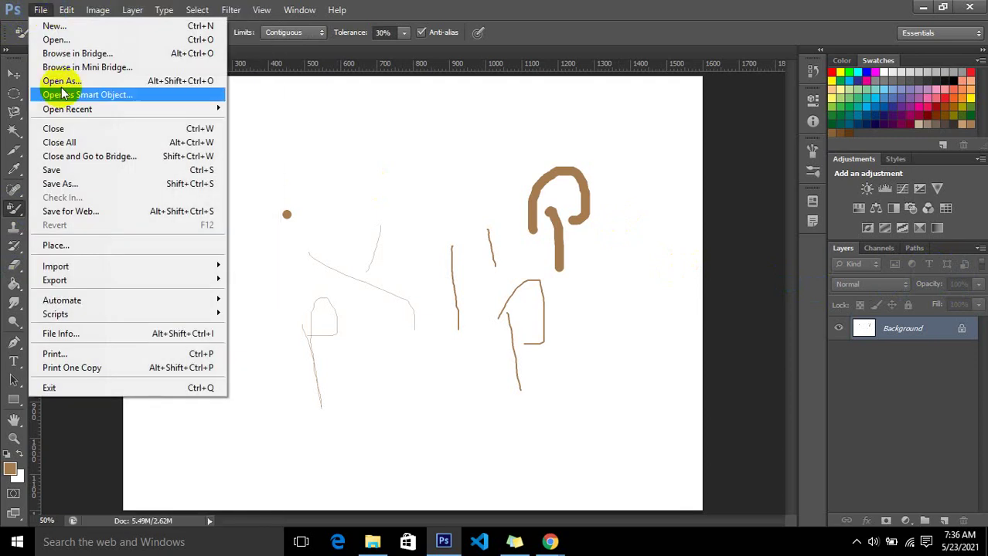
Place kat50v.jpg on the canvas and commit it as its own layer above the Background.
click(109, 246)
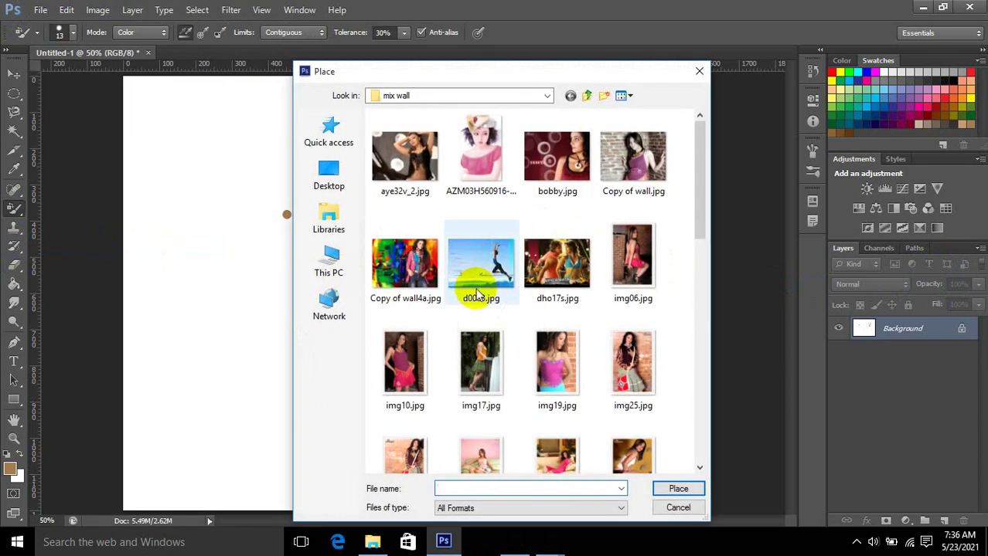
scroll(558, 263, down, 2)
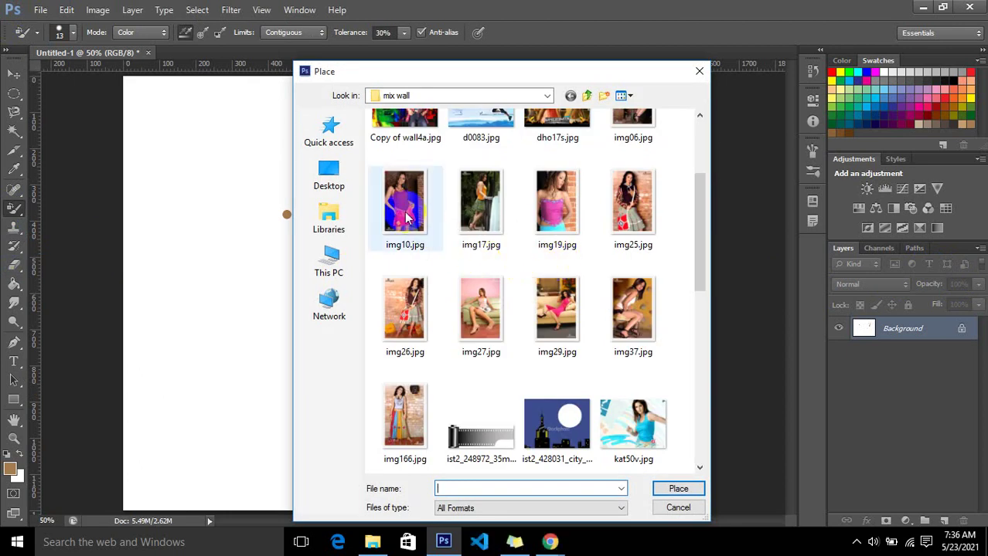
click(638, 426)
click(680, 490)
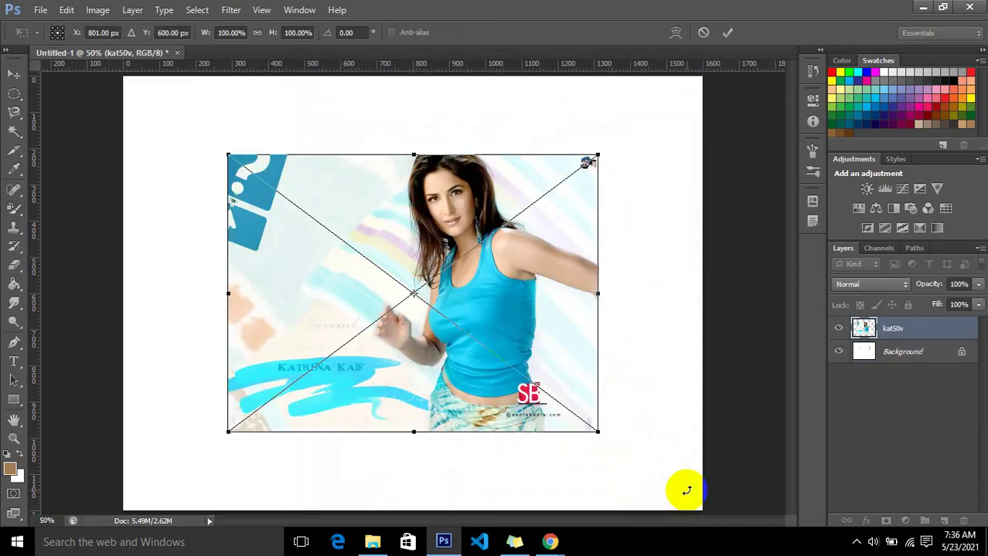
key(ctrl+plus)
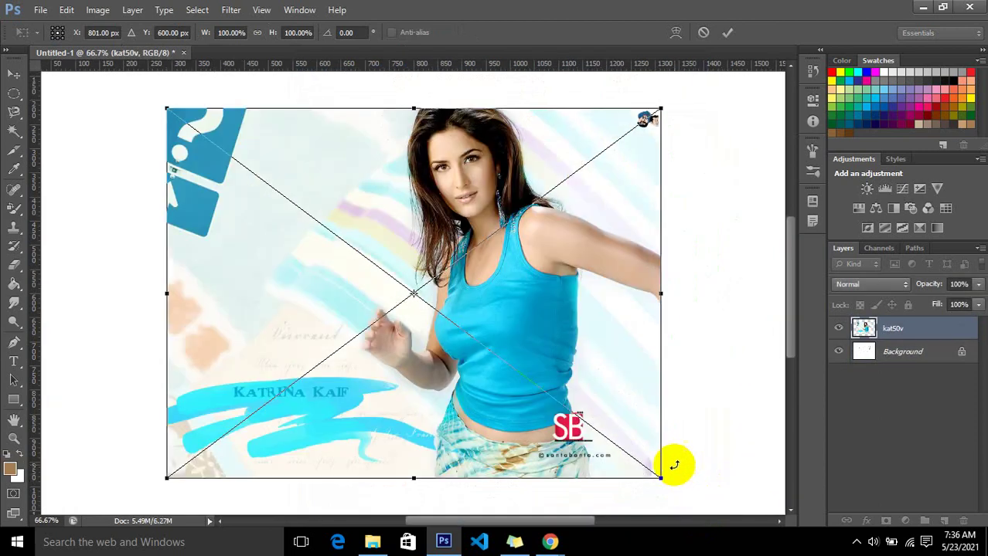
key(Return)
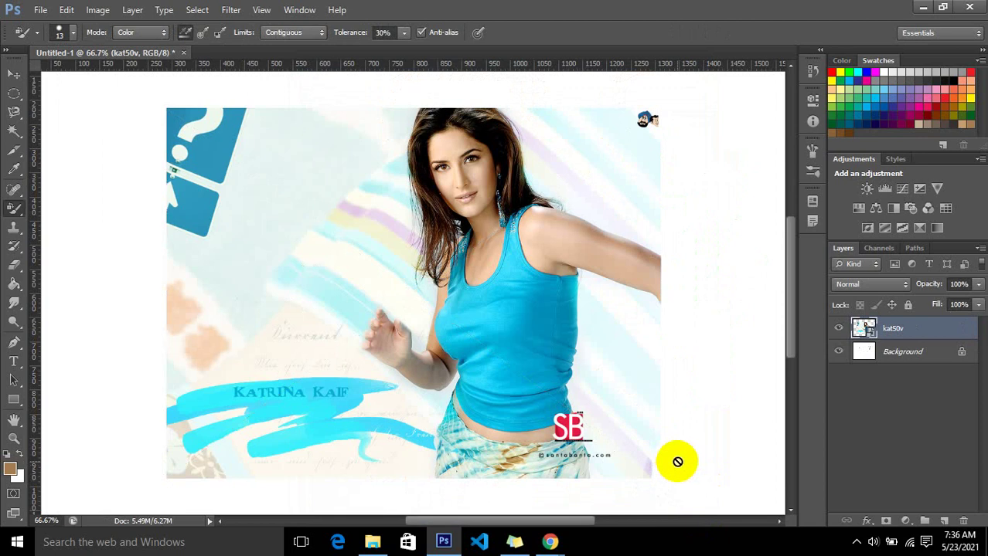
Rasterize the kat50v layer and switch to the Quick Selection Tool.
right_click(901, 329)
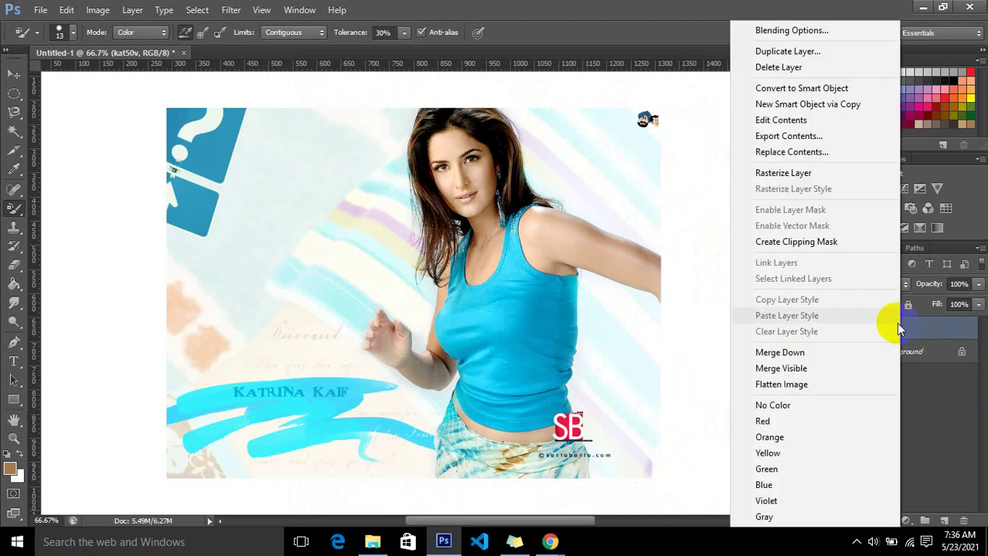
click(885, 170)
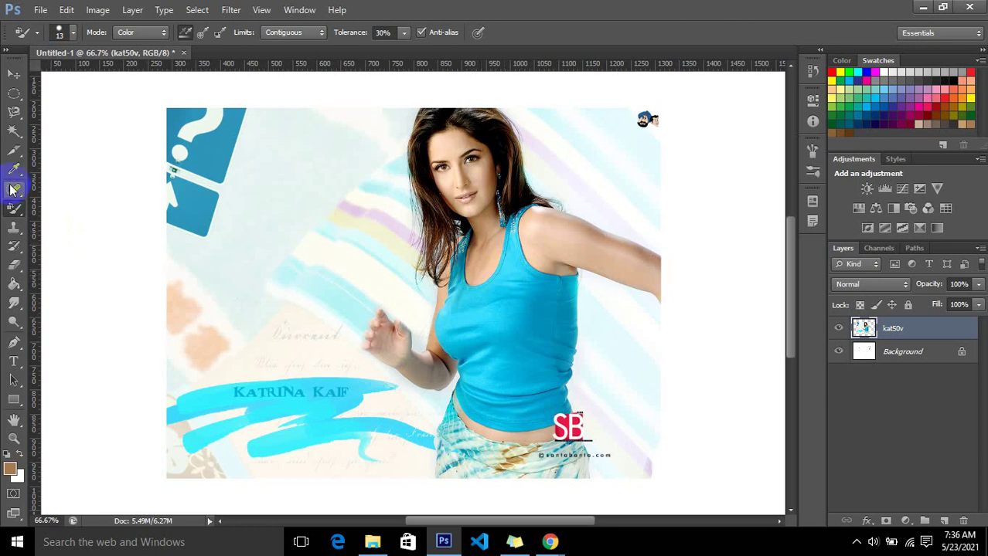
drag(14, 130, 84, 142)
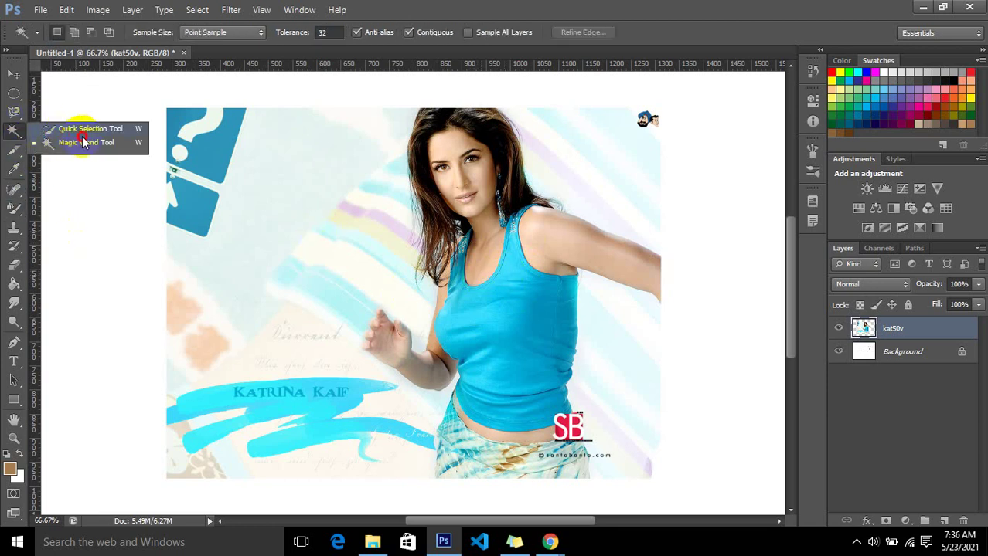
drag(84, 142, 82, 129)
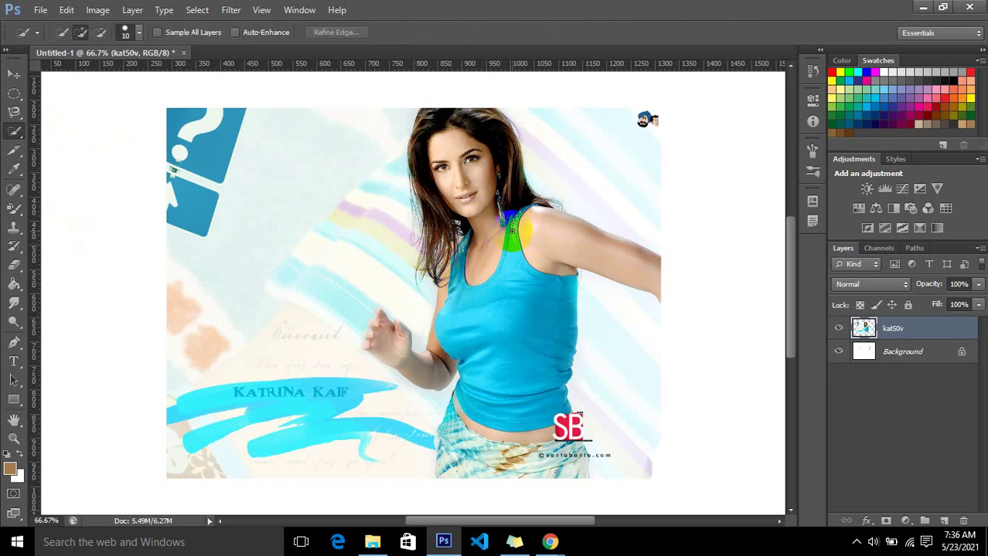
Paint a quick selection over the blue tank top, covering the neck, straps and torso.
mouse_move(505, 224)
mouse_down()
mouse_move(515, 309)
mouse_move(458, 327)
mouse_up()
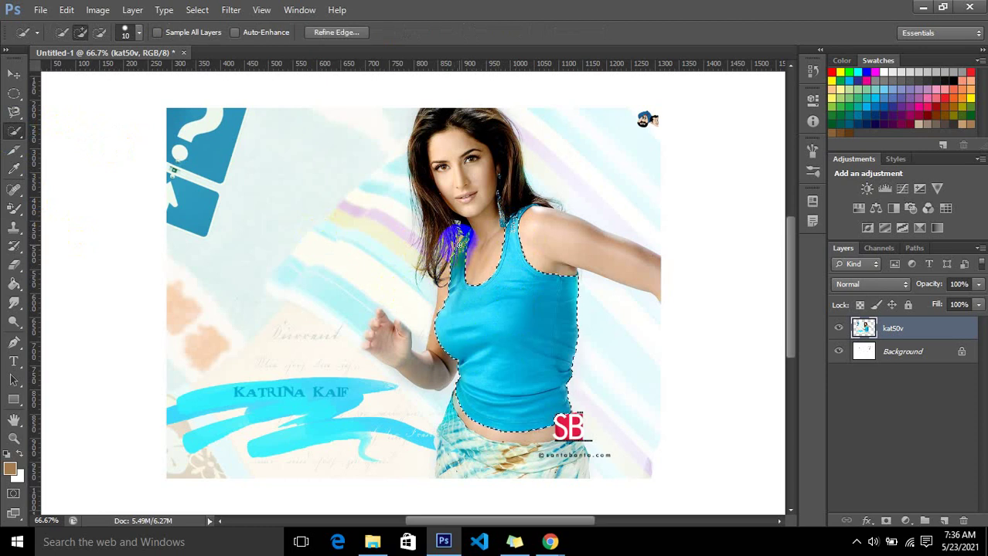
click(461, 232)
key(ctrl+plus)
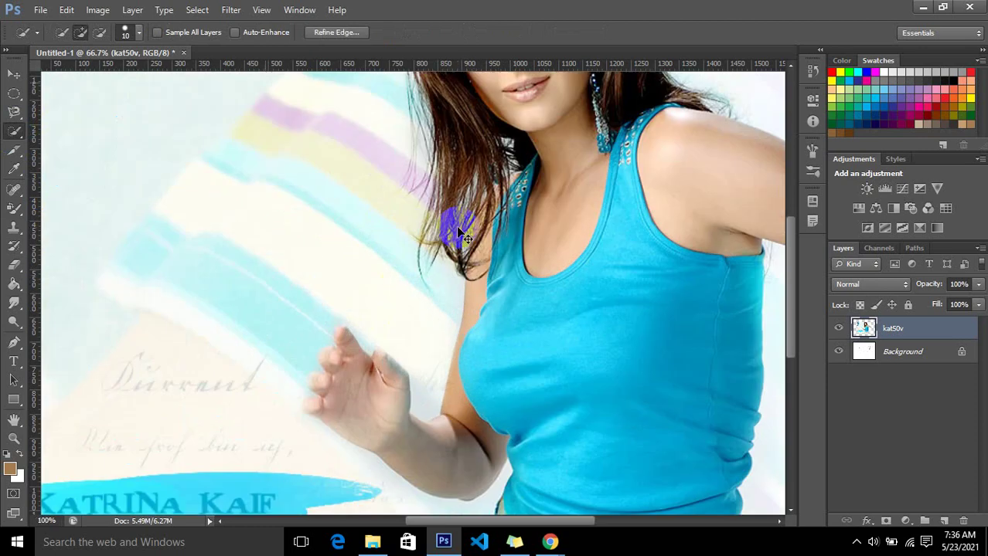
key(ctrl+plus)
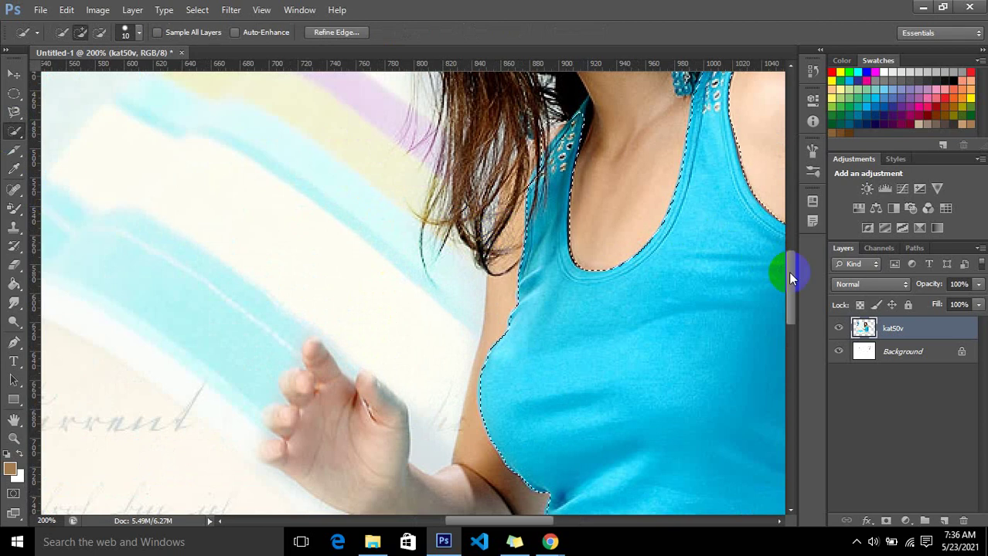
drag(789, 268, 789, 246)
click(581, 285)
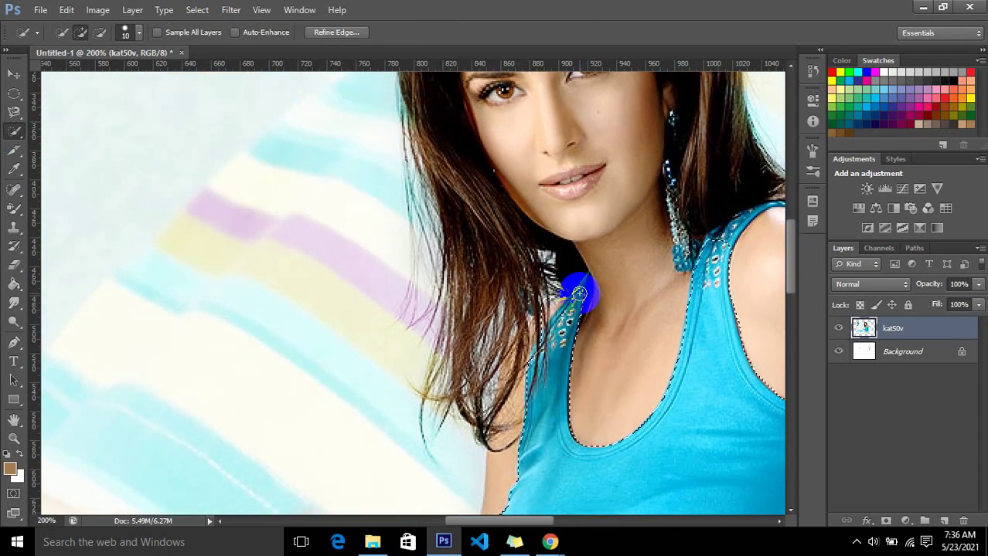
drag(695, 255, 756, 219)
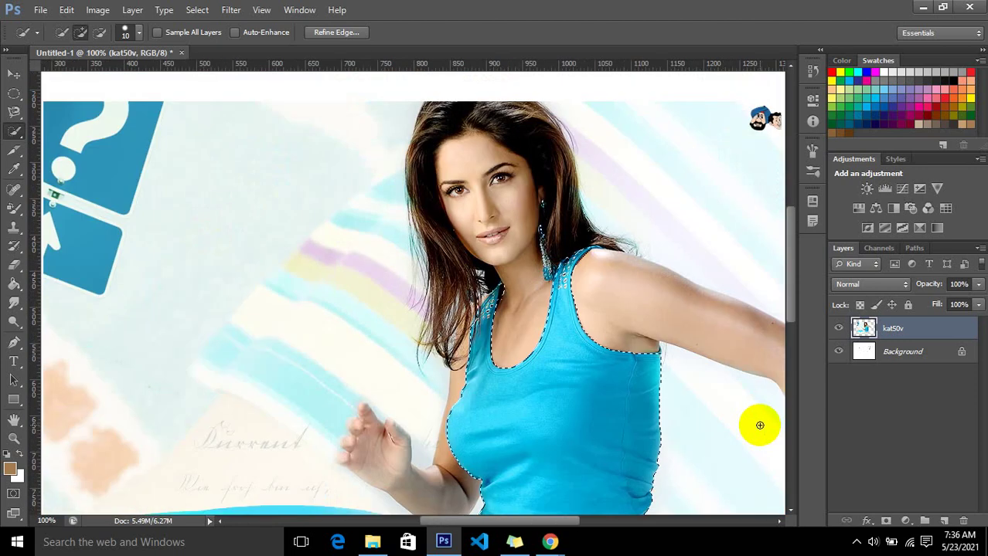
drag(644, 313, 517, 330)
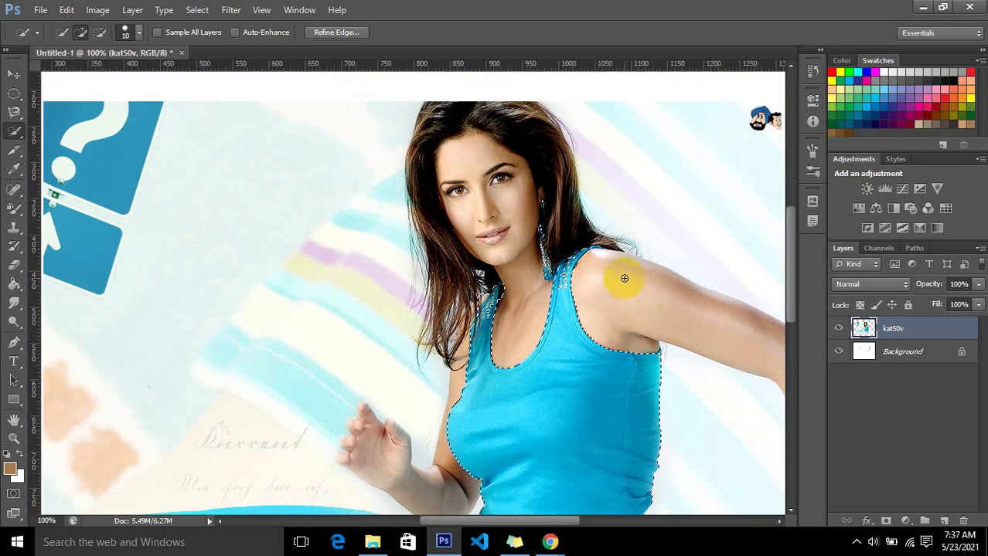
scroll(526, 326, down, 1)
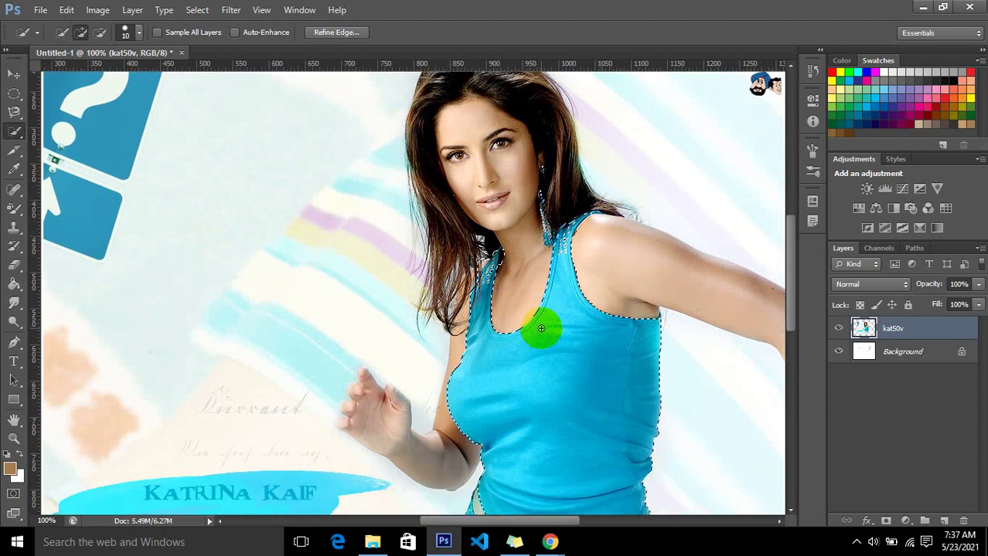
scroll(533, 325, down, 1)
scroll(537, 323, down, 1)
scroll(541, 321, down, 1)
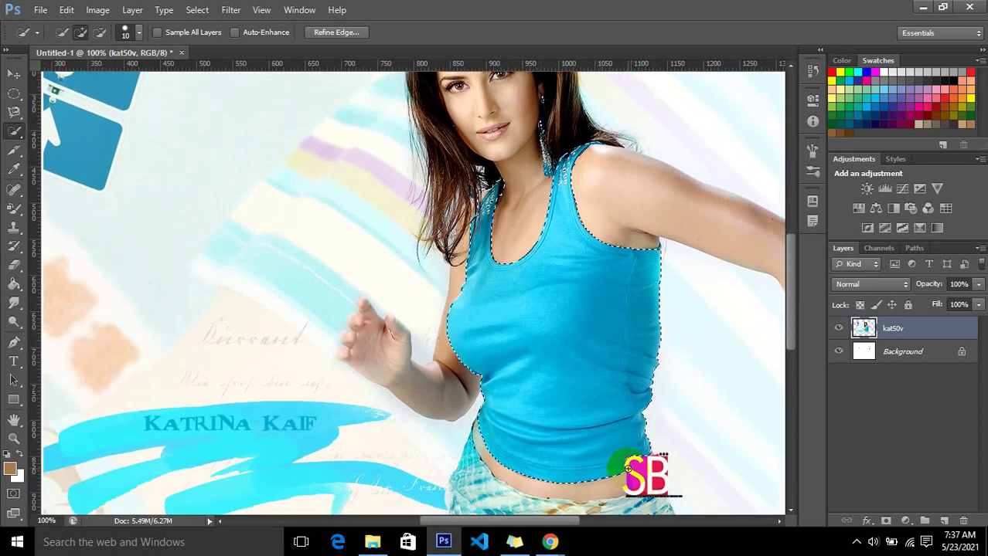
scroll(790, 270, down, 2)
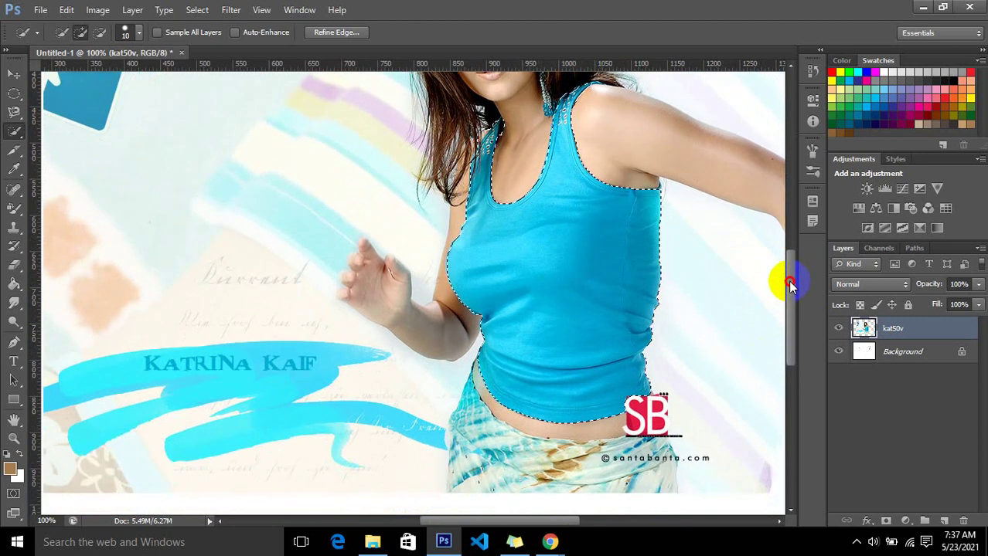
Save the current foreground colour as a new Light Green swatch.
click(11, 468)
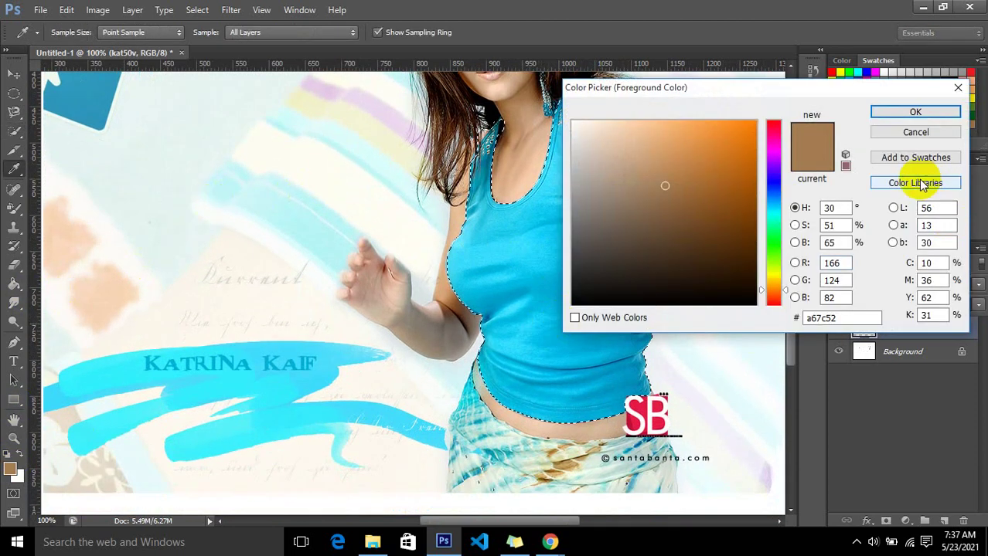
click(939, 110)
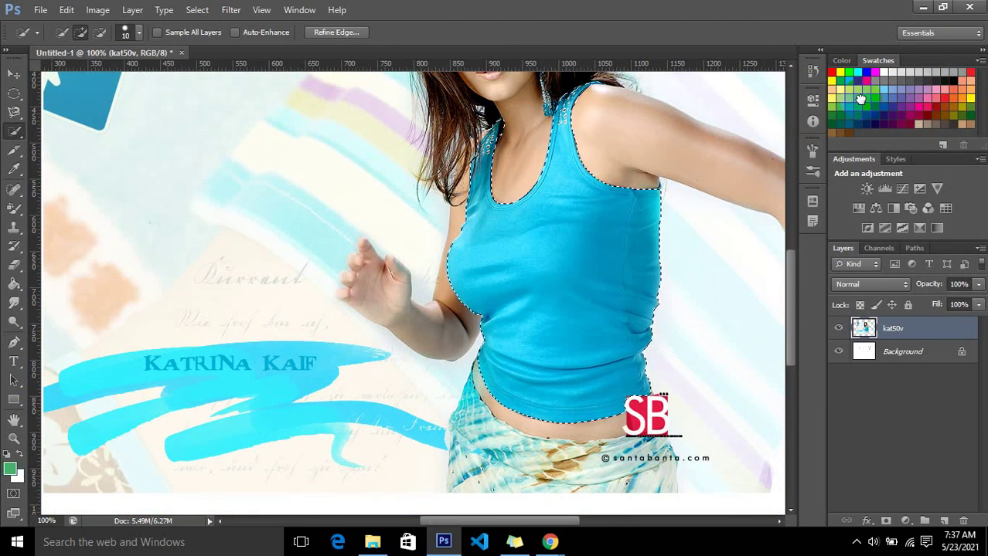
click(855, 95)
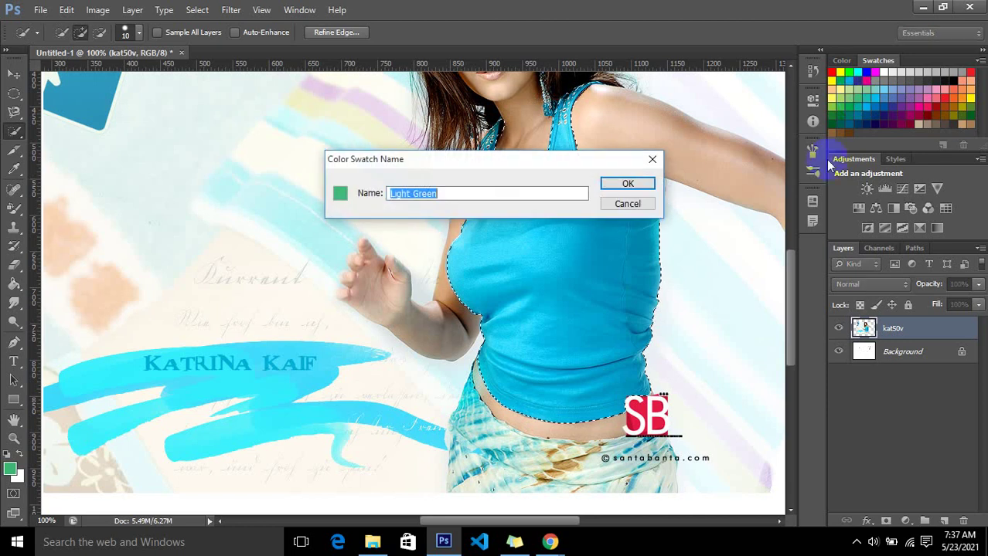
click(649, 183)
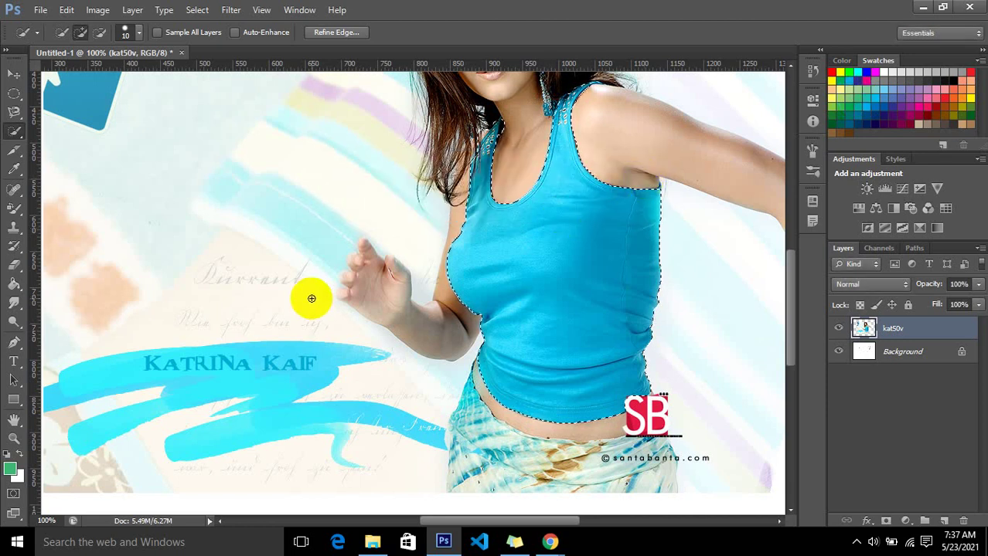
Enlarge the quick selection brush to 25 and add the rest of the shirt to the selection.
key(bracketright)
key(bracketright)
key(bracketright)
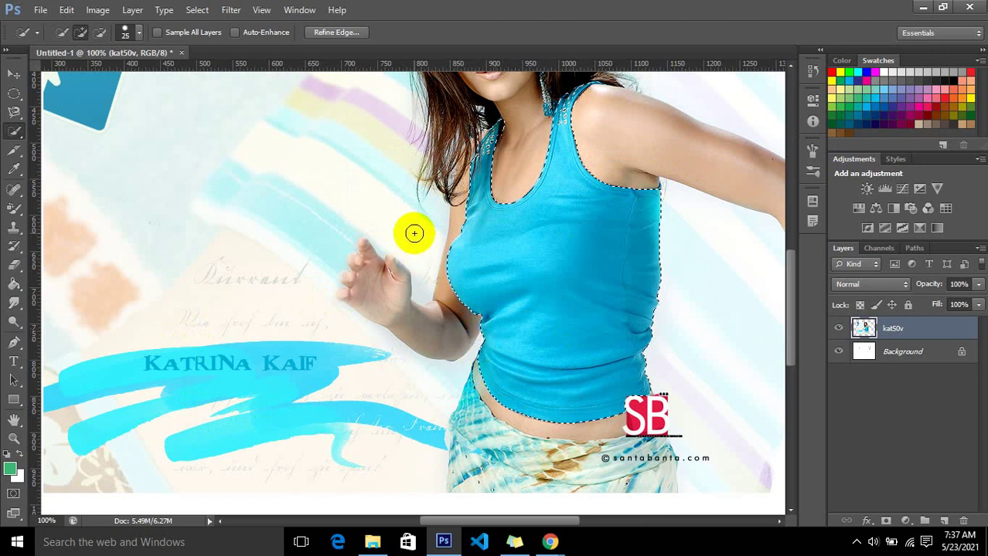
mouse_move(498, 266)
mouse_down()
mouse_move(499, 351)
mouse_move(569, 369)
mouse_up()
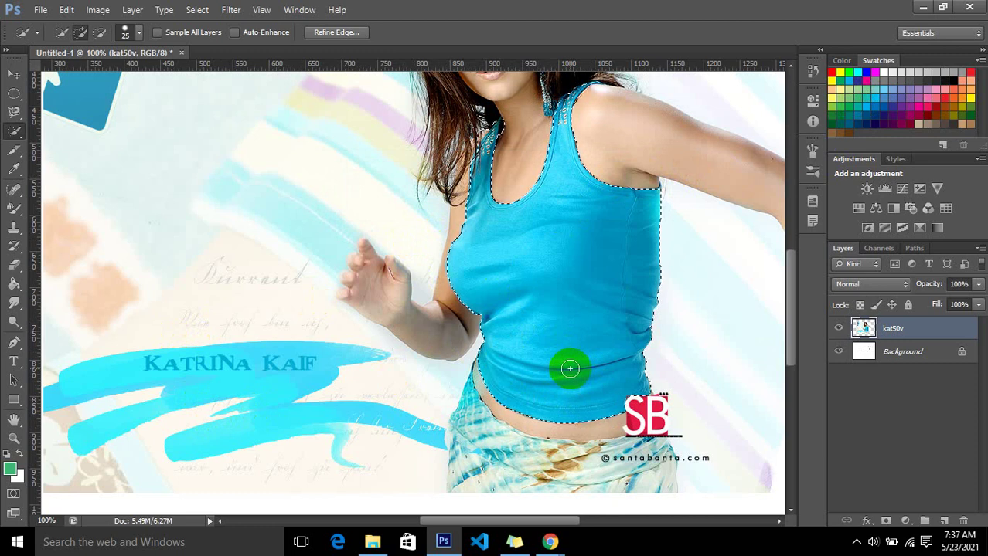
click(11, 129)
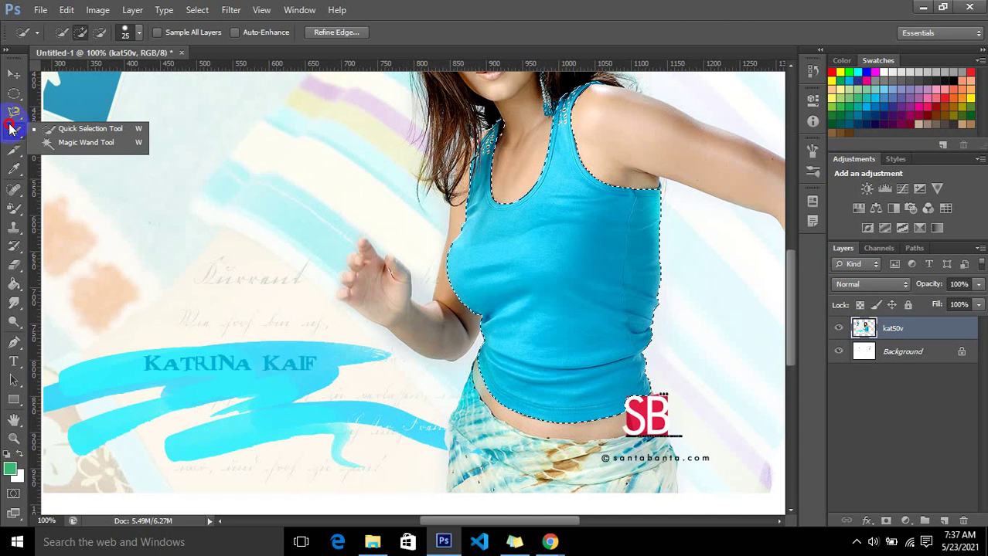
click(11, 129)
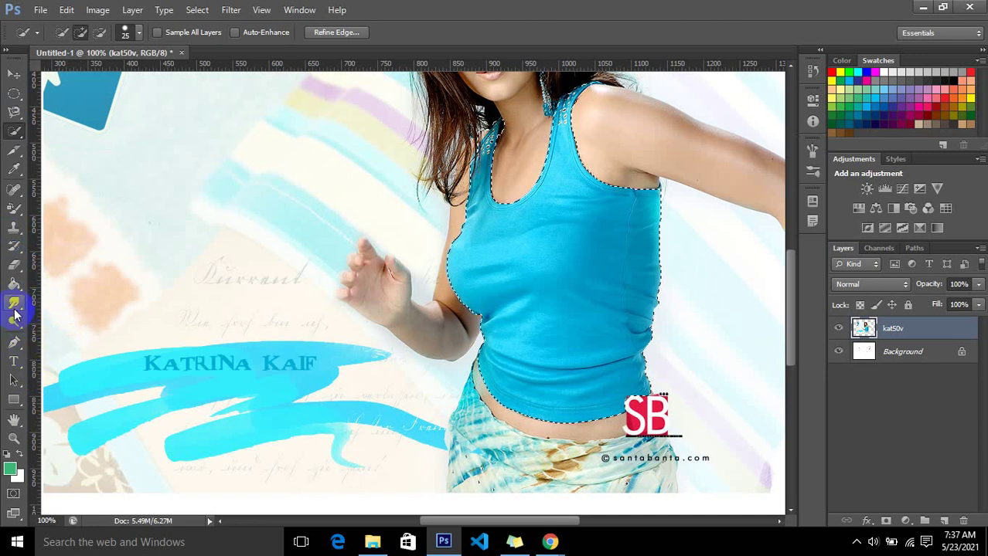
click(13, 246)
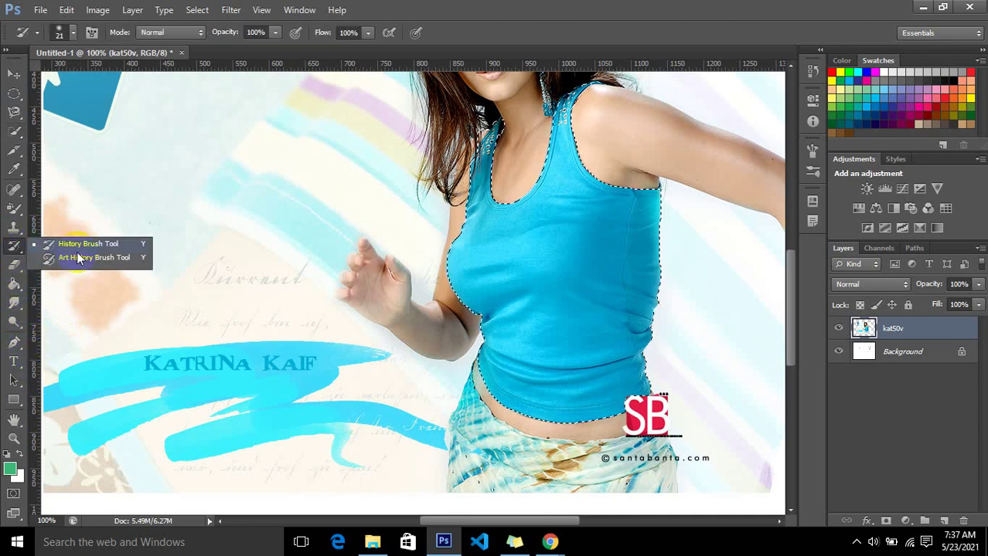
Paint green over the selected tank top with the Color Replacement Tool, covering the straps and edges.
click(13, 208)
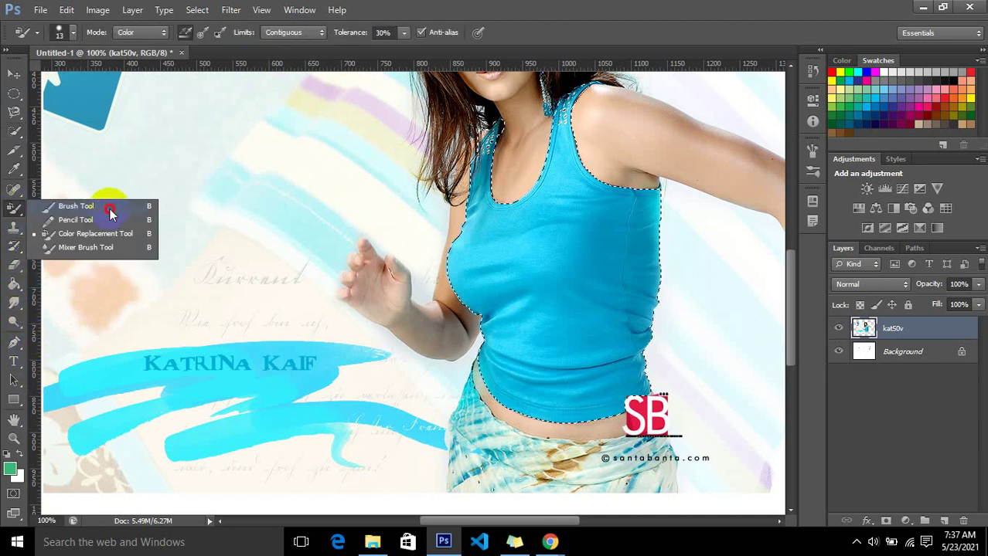
click(116, 234)
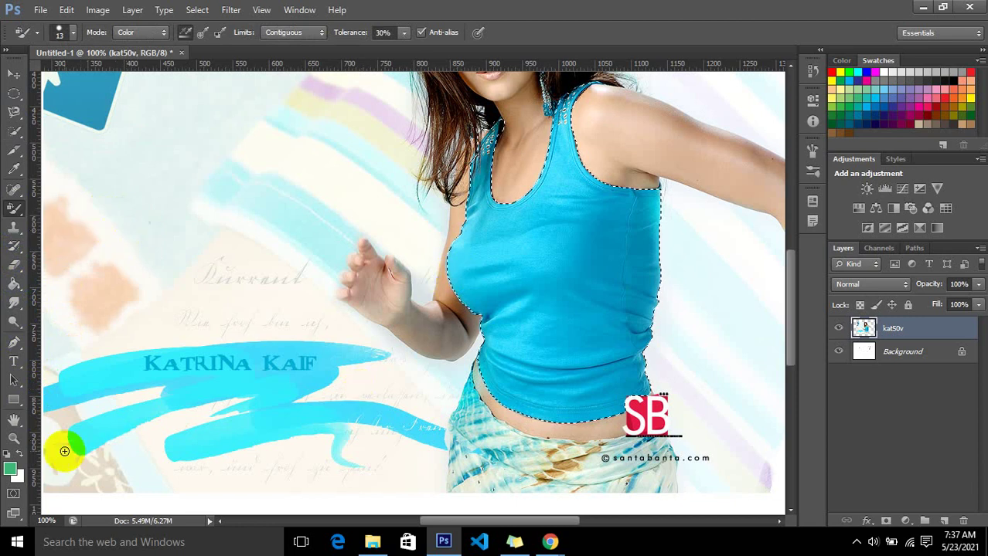
mouse_move(520, 346)
mouse_down()
mouse_move(564, 347)
mouse_move(511, 339)
mouse_move(566, 360)
mouse_move(499, 342)
mouse_move(622, 364)
mouse_move(496, 369)
mouse_move(587, 401)
mouse_move(462, 354)
mouse_move(615, 386)
mouse_move(484, 403)
mouse_move(625, 396)
mouse_up()
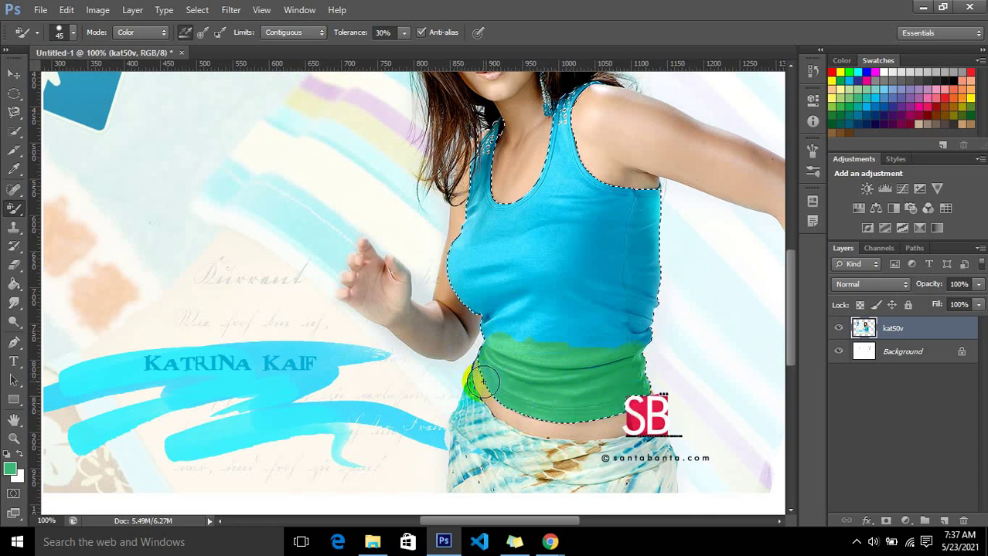
click(604, 277)
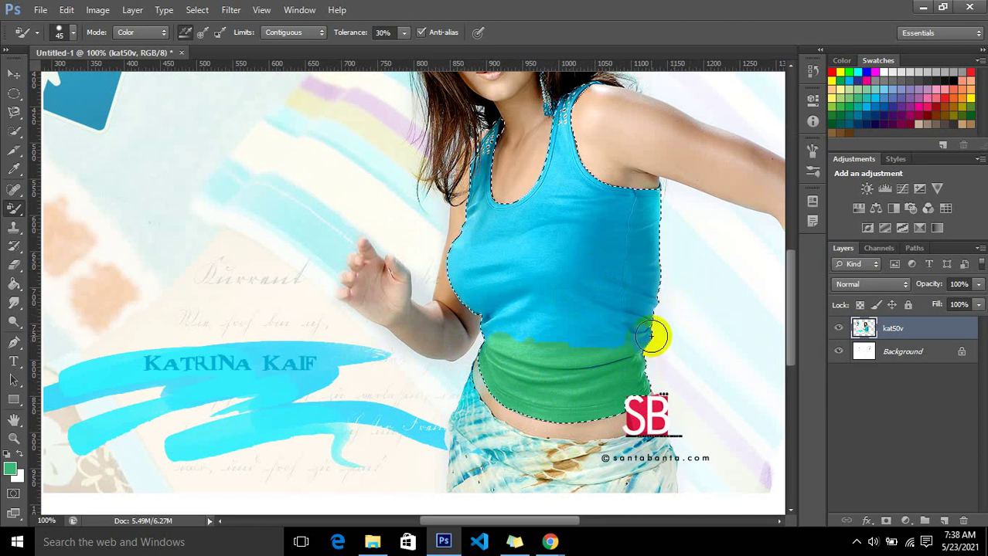
mouse_move(493, 336)
mouse_down()
mouse_move(595, 320)
mouse_move(480, 335)
mouse_up()
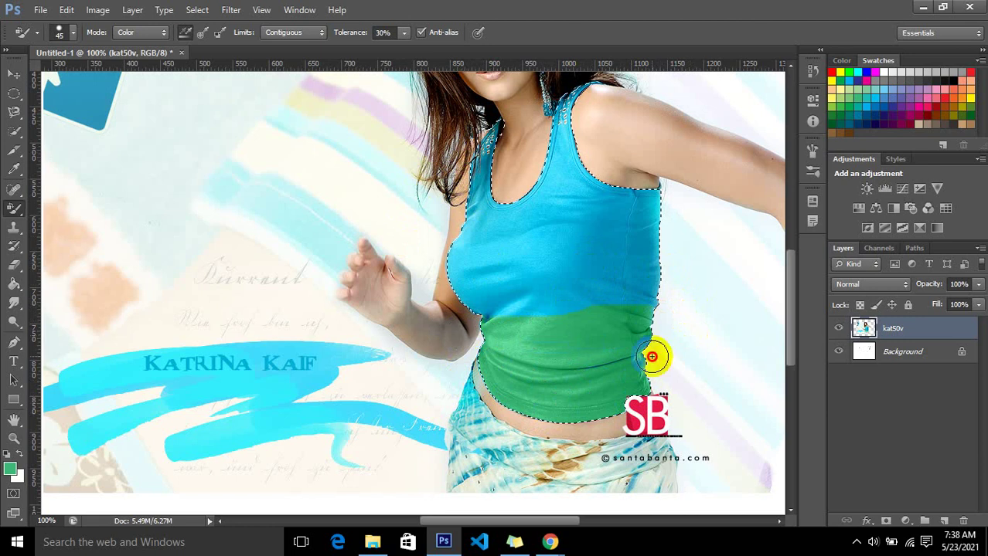
mouse_move(590, 286)
mouse_down()
mouse_move(458, 260)
mouse_move(685, 223)
mouse_move(611, 248)
mouse_move(664, 189)
mouse_up()
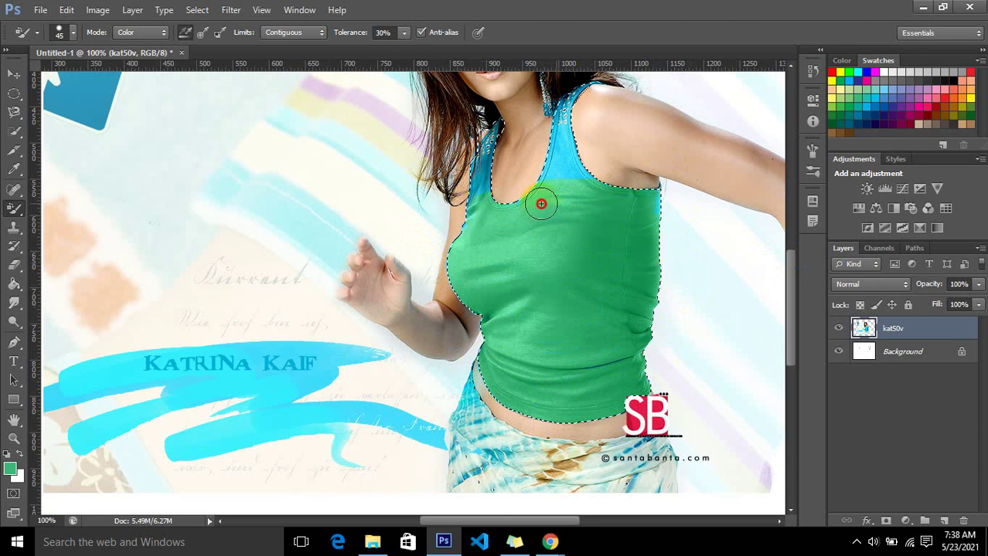
drag(441, 88, 455, 225)
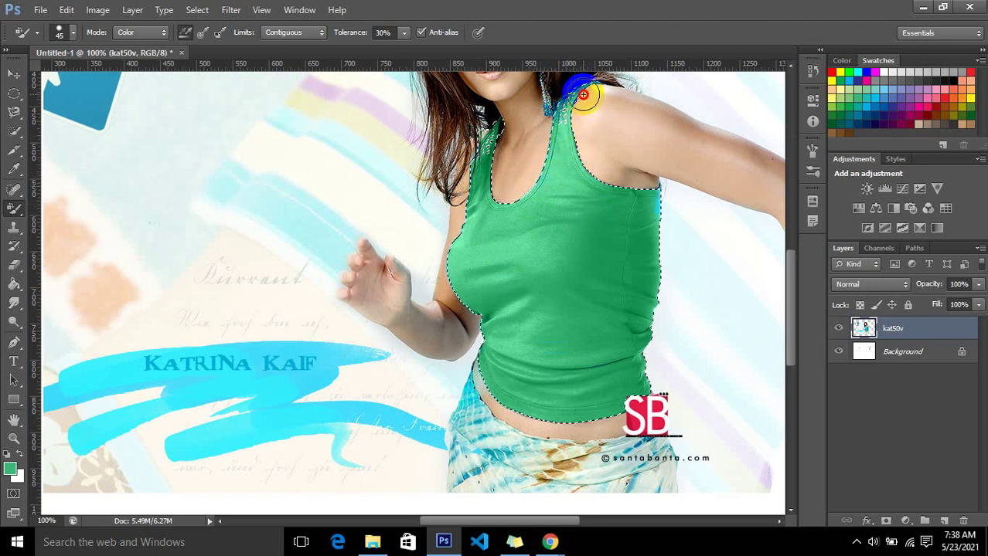
mouse_move(650, 238)
mouse_down()
mouse_move(655, 203)
mouse_move(664, 209)
mouse_up()
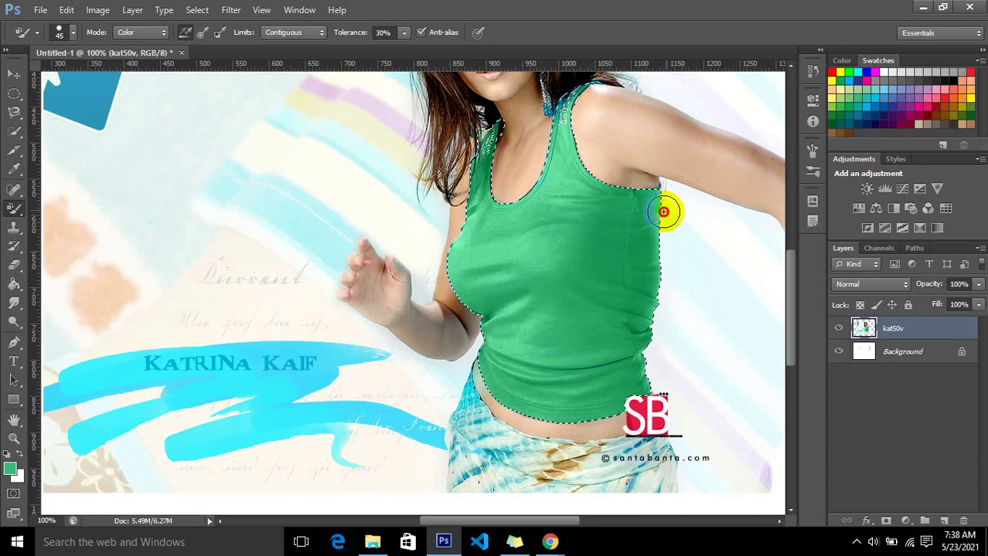
drag(516, 379, 510, 288)
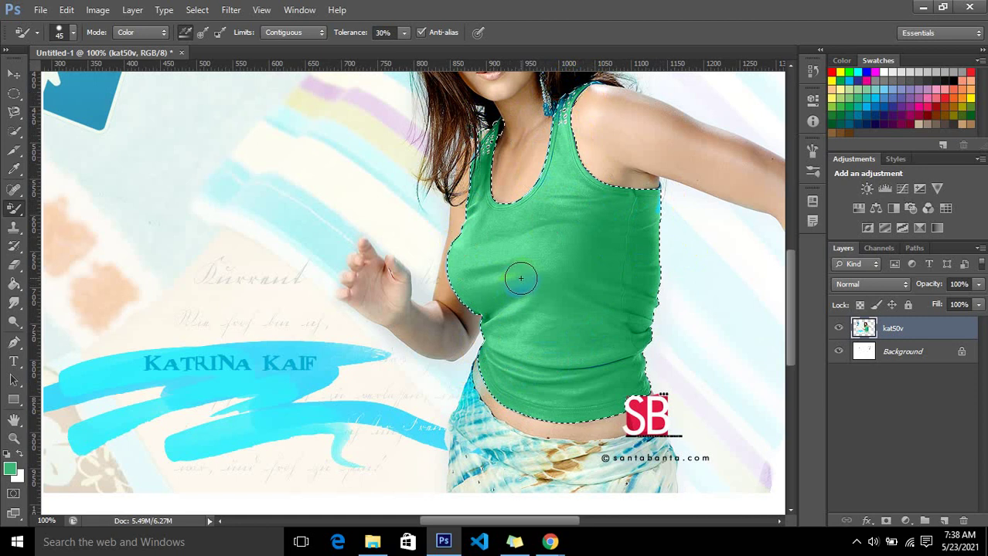
Deselect and zoom out to the whole photo, then switch to Chrome's 9 Free Flower Brushes page.
key(ctrl+d)
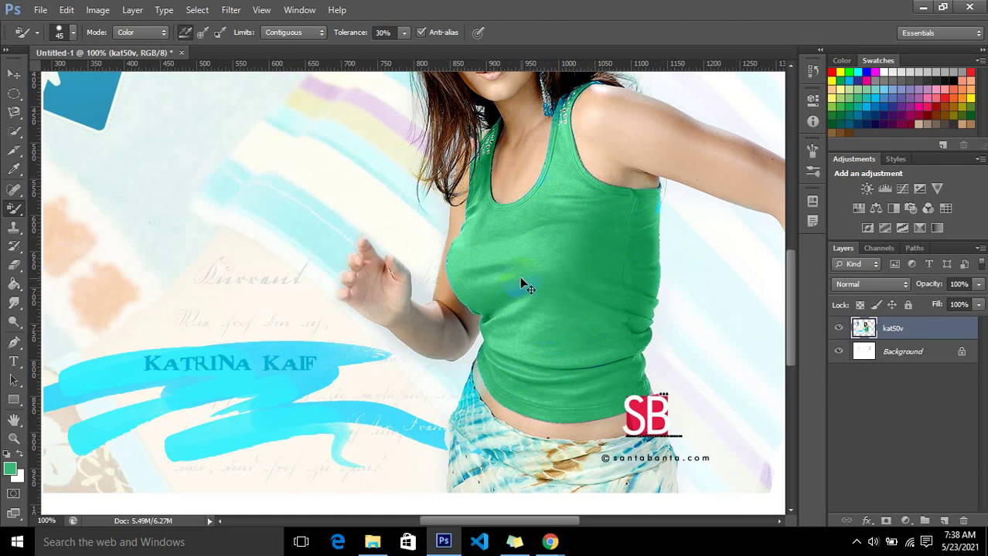
key(ctrl+minus)
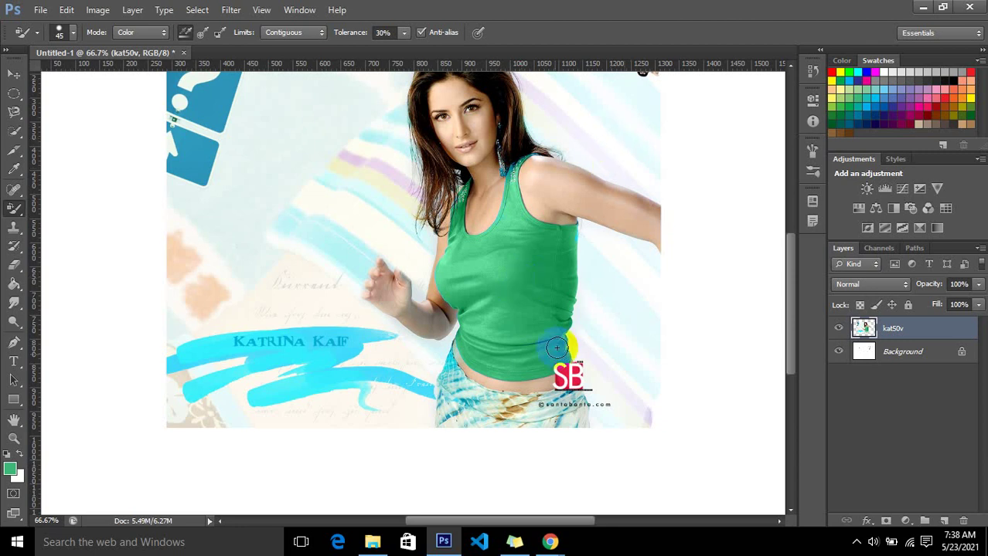
click(555, 543)
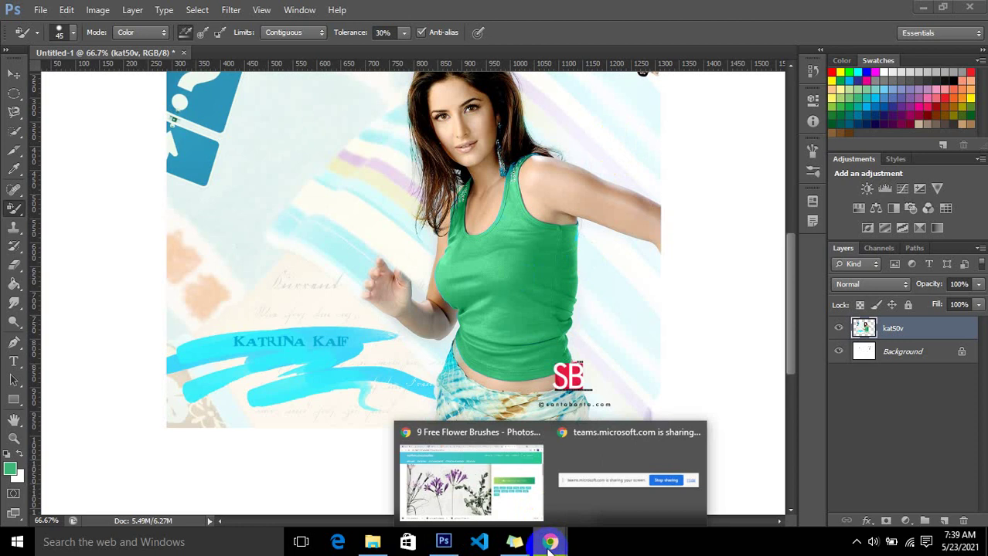
click(504, 498)
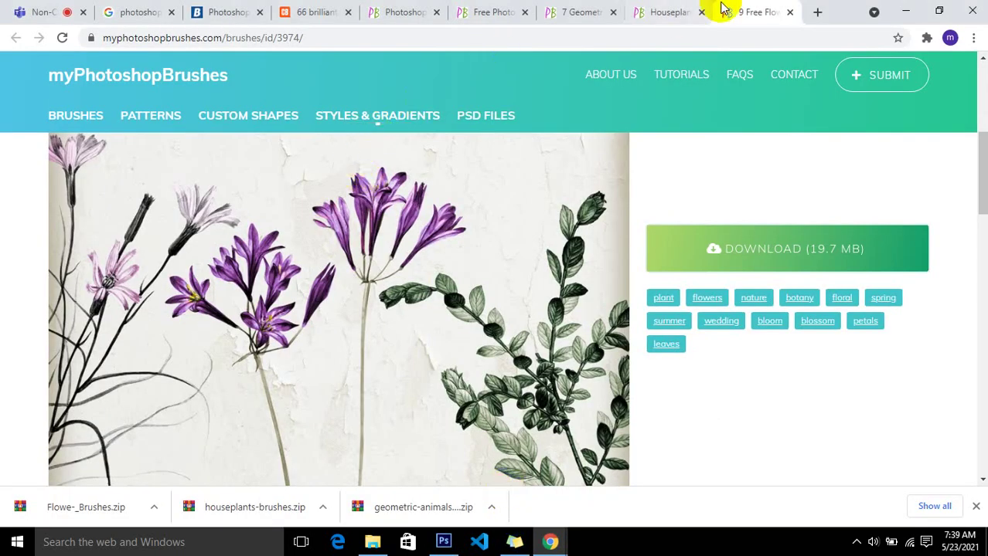
Go to youtube.com and search for 'brush effect in photoshop'.
click(706, 36)
text(y)
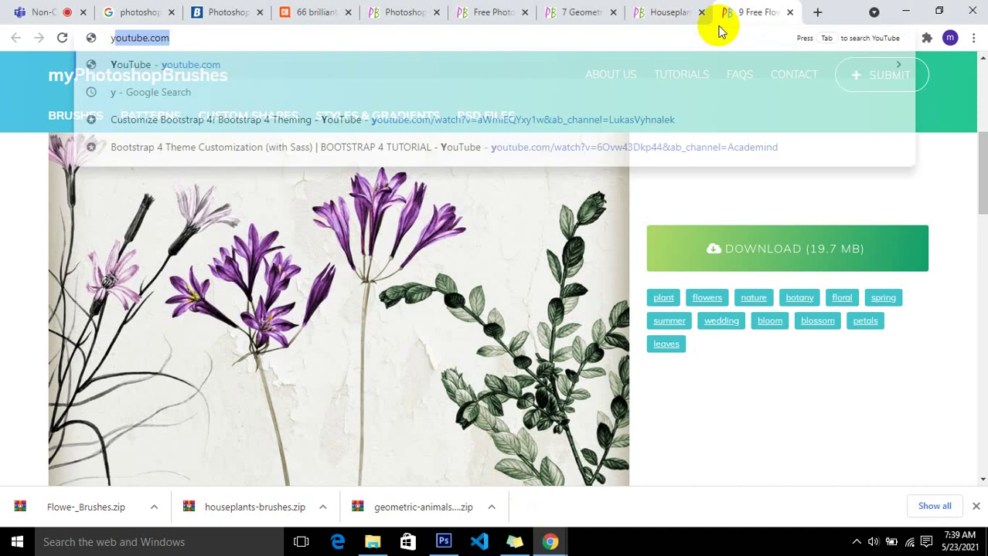
key(Return)
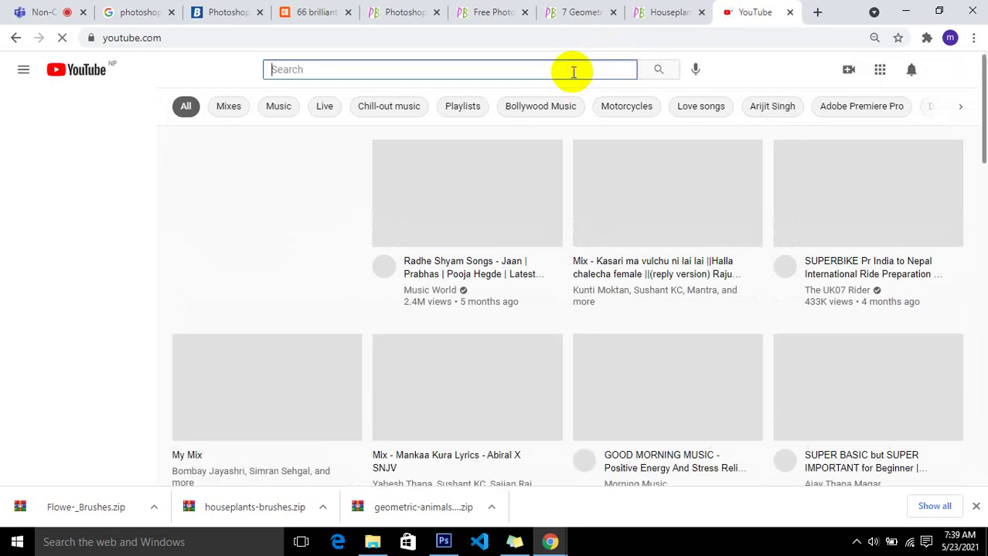
text(brush effect in)
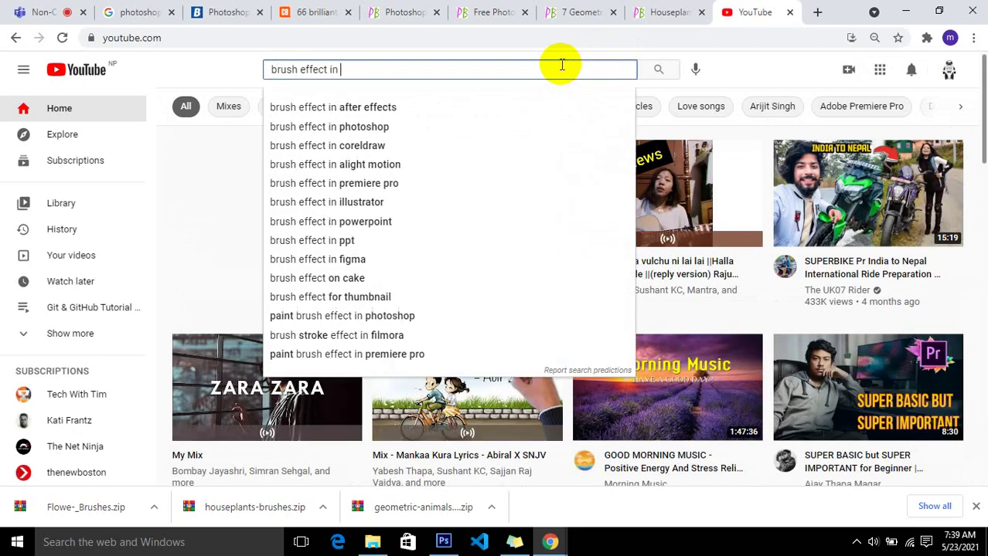
text( photoshop)
key(Return)
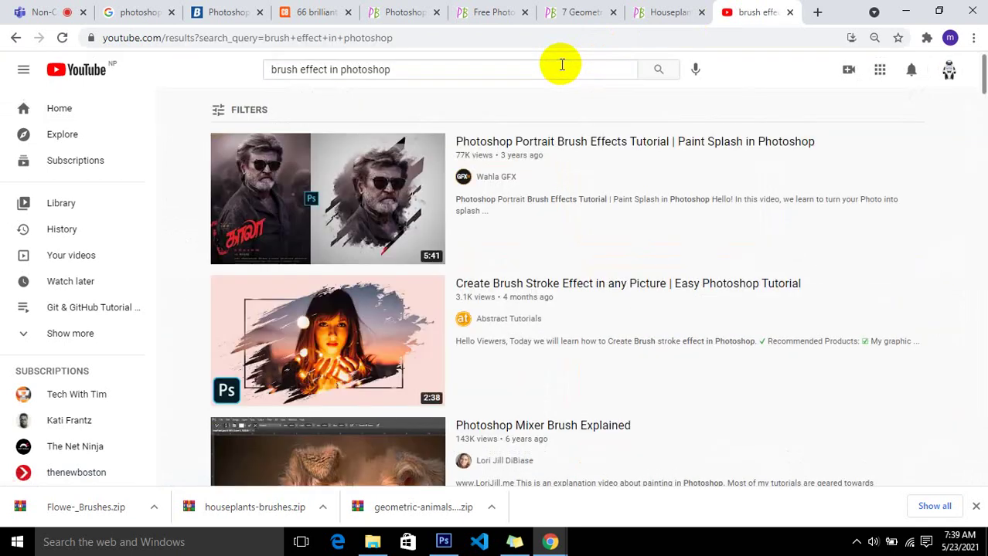
Scroll through the results and preview the Create Brush Stroke Effect tutorial.
scroll(369, 402, down, 2)
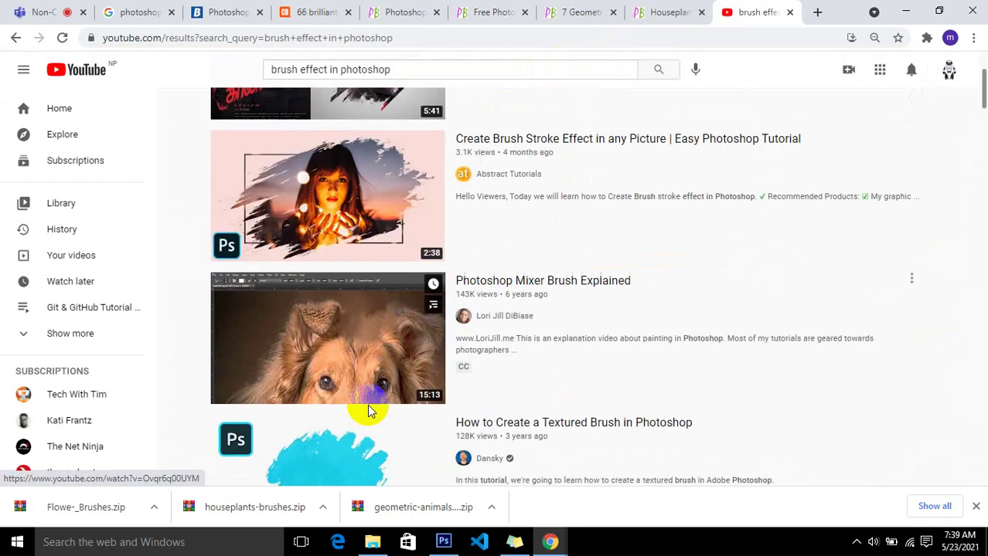
scroll(375, 335, down, 3)
scroll(358, 313, down, 2)
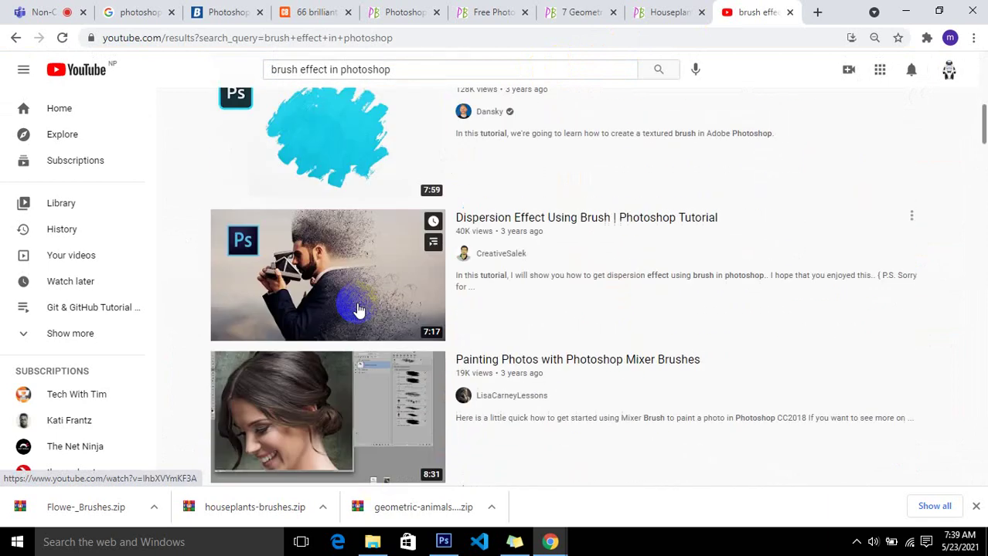
scroll(338, 433, down, 4)
mouse_move(328, 395)
scroll(340, 439, down, 2)
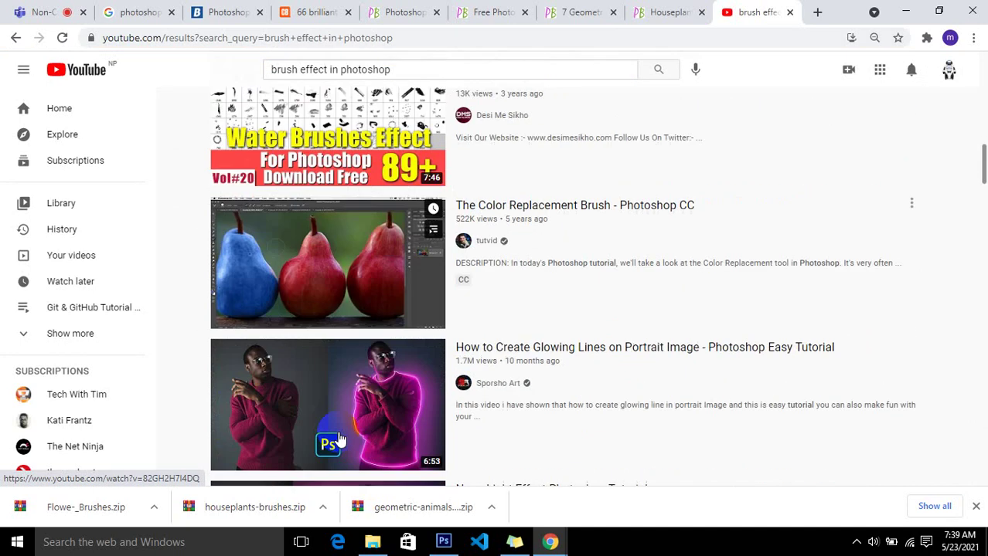
scroll(340, 439, down, 2)
scroll(338, 437, down, 4)
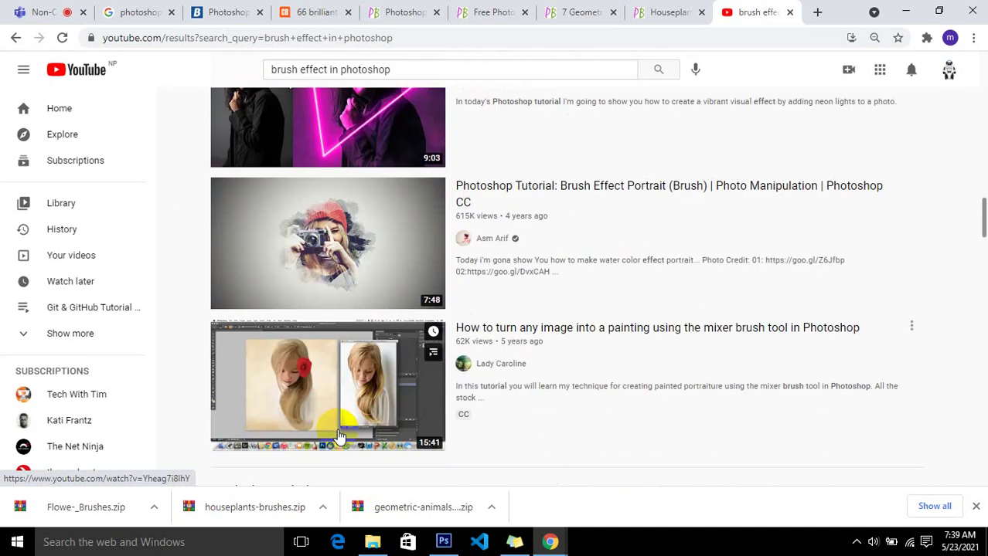
scroll(346, 270, up, 5)
scroll(353, 227, up, 5)
scroll(357, 194, up, 5)
scroll(352, 131, up, 5)
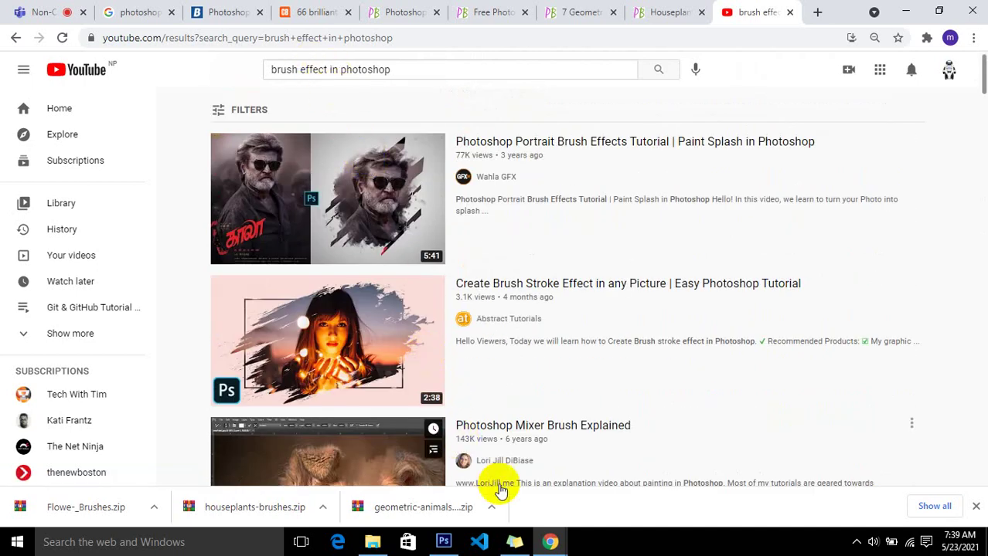
click(337, 311)
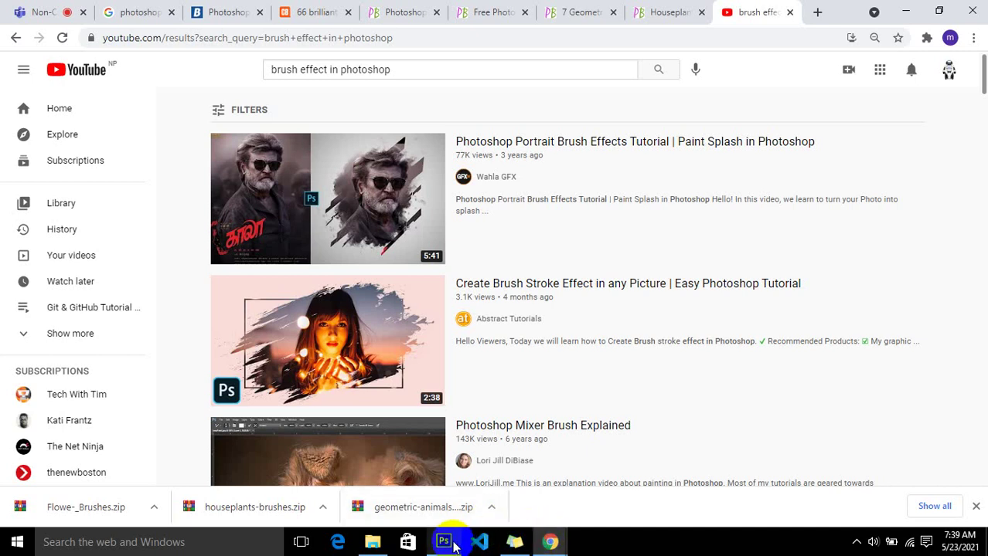
Replace the YouTube search with 'color replacement in photoshop' and run it.
drag(327, 69, 207, 70)
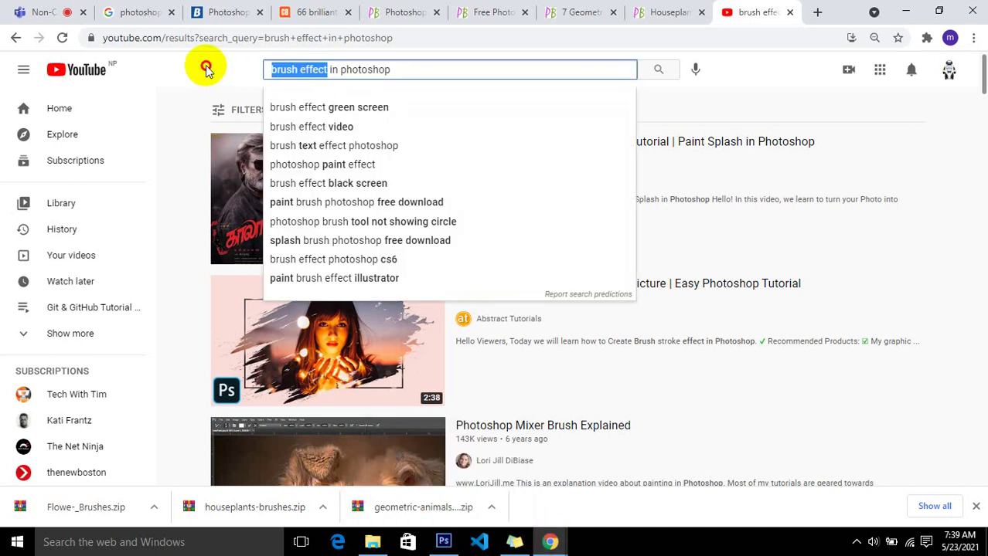
text(colo)
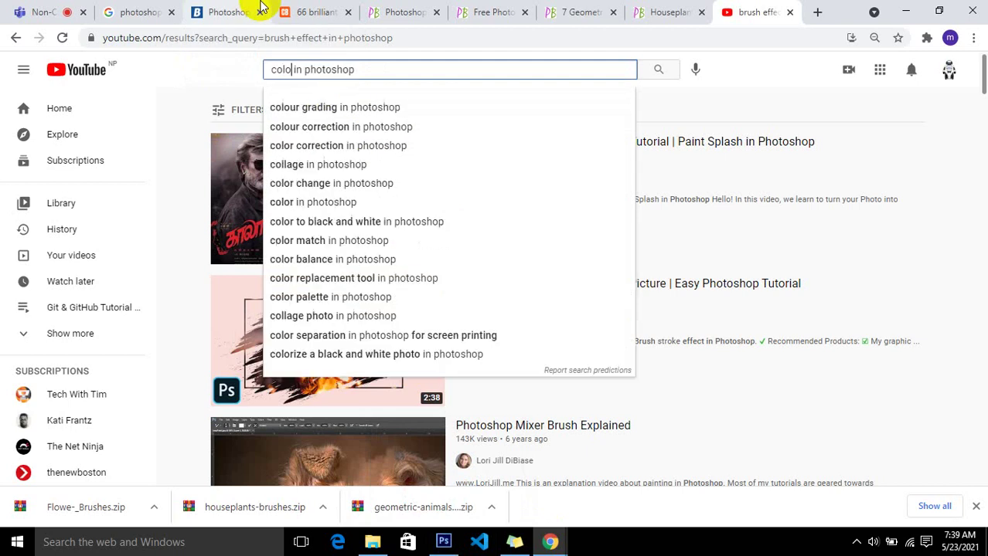
text(r replav)
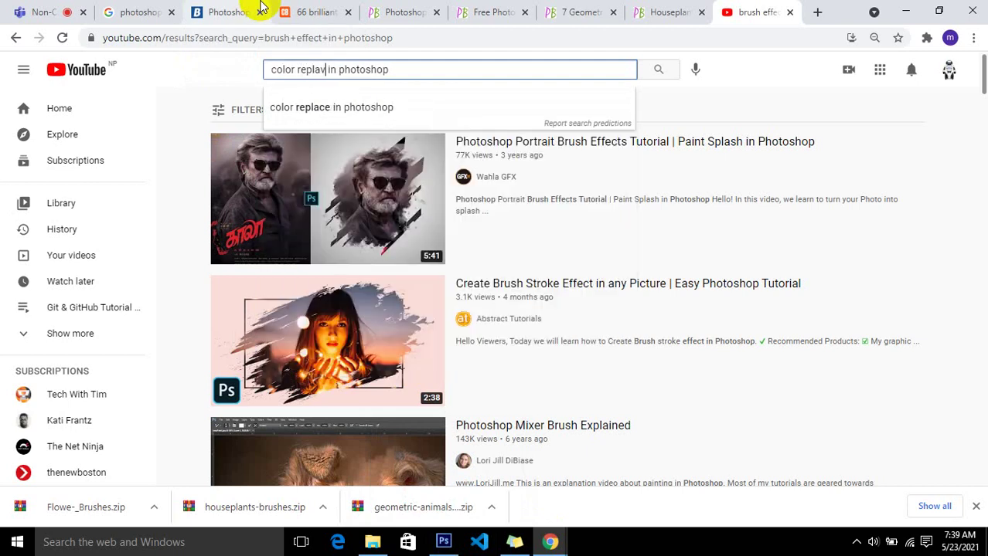
key(BackSpace)
text(cem)
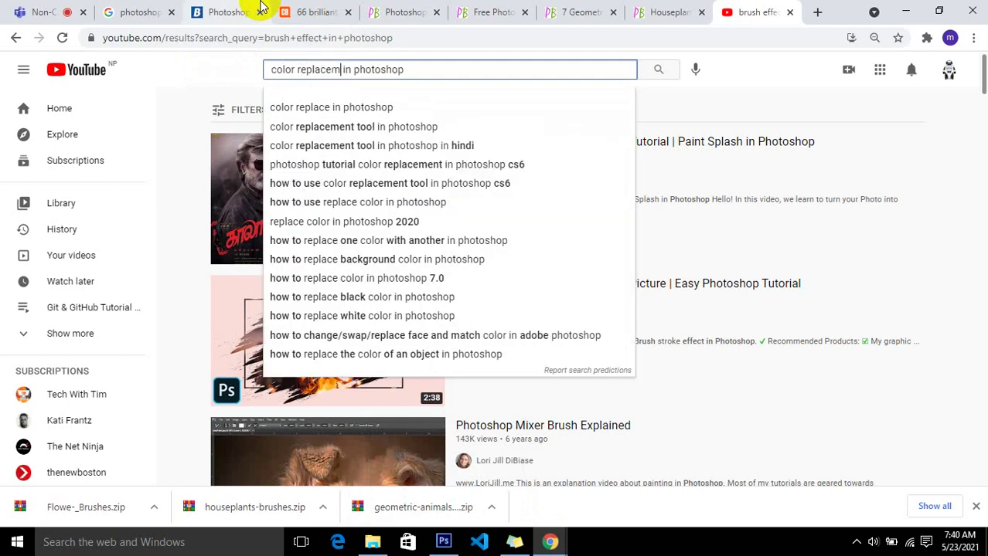
text(ent t)
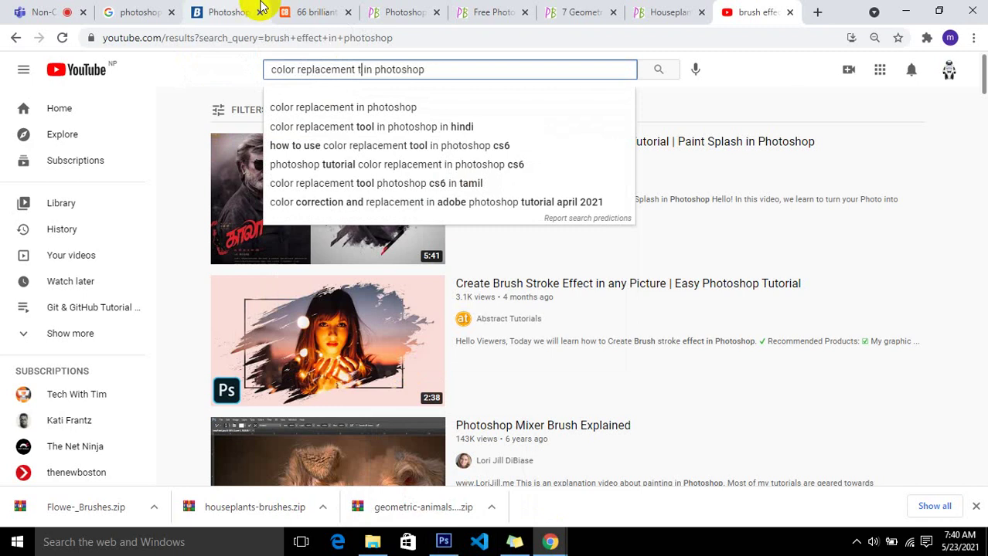
text(pppp)
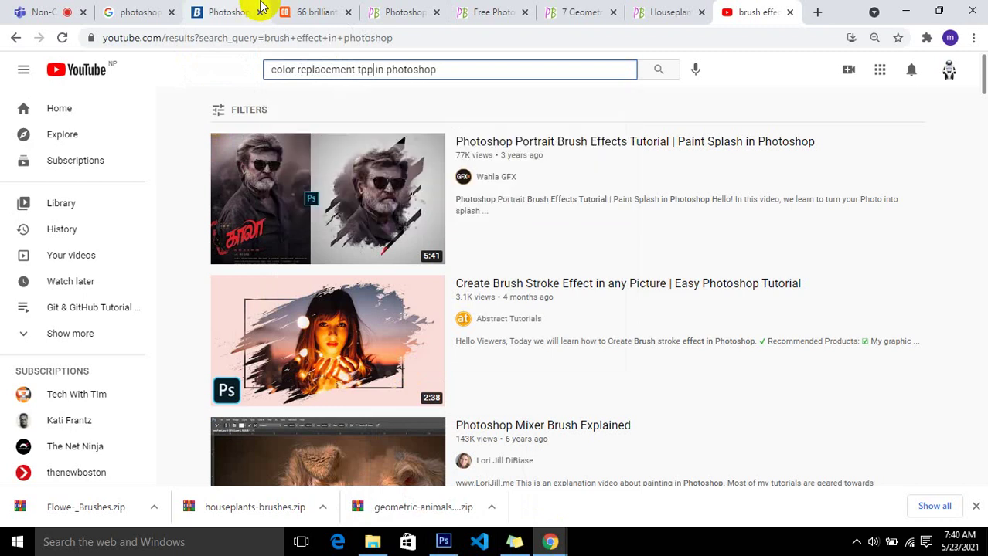
key(BackSpace)
key(BackSpace)
key(BackSpace)
key(Return)
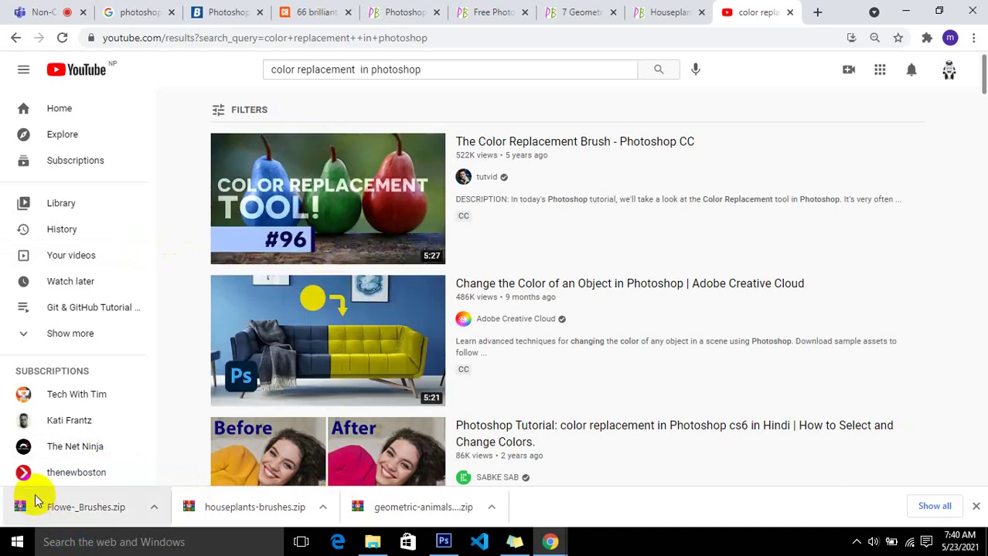
mouse_move(327, 452)
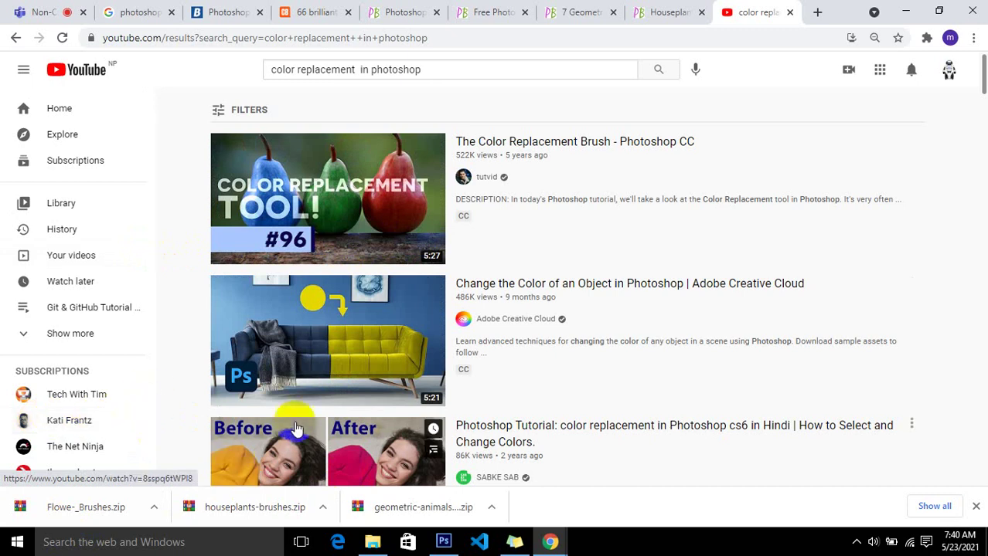
Browse the color replacement results, then minimize the browser to return to Photoshop.
scroll(821, 488, down, 2)
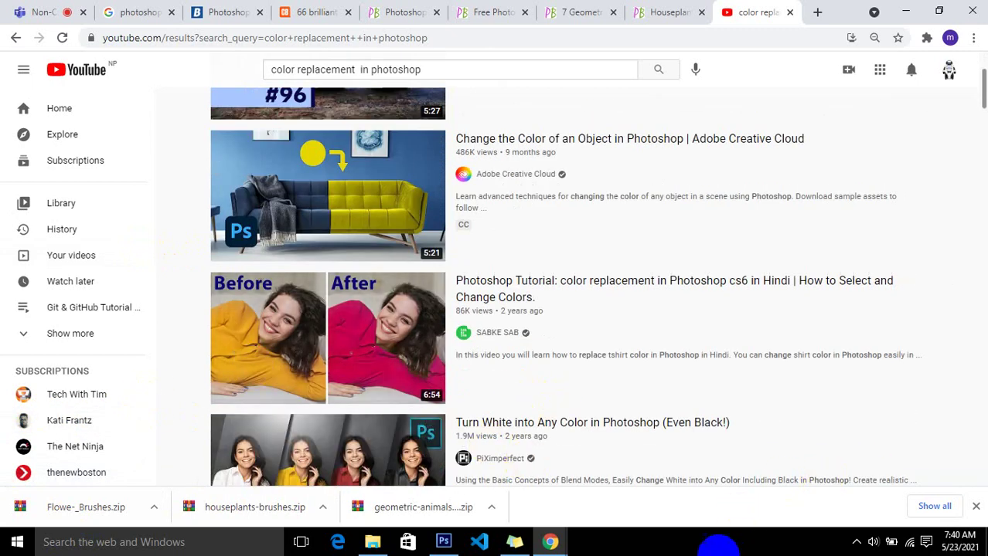
scroll(618, 410, down, 3)
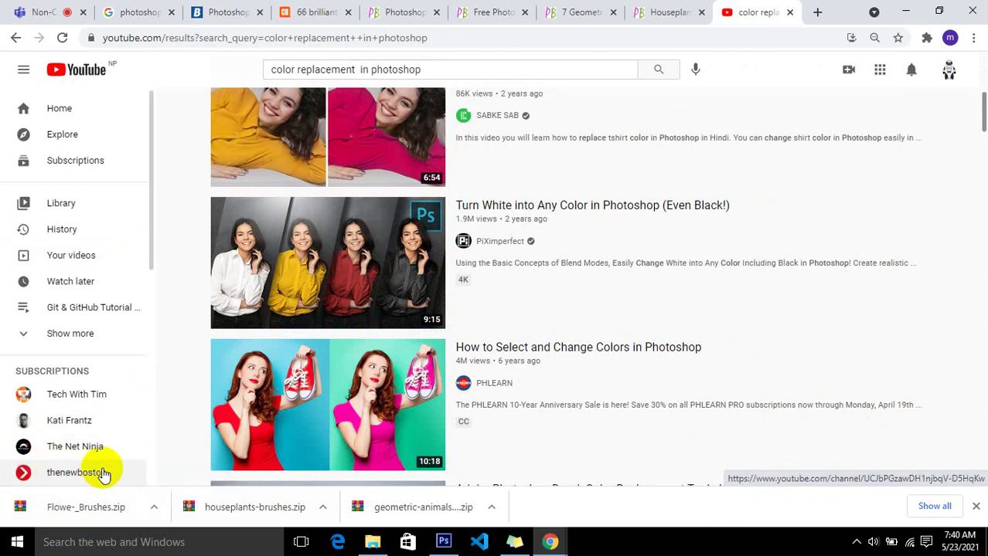
key(Down)
key(Down)
key(Down)
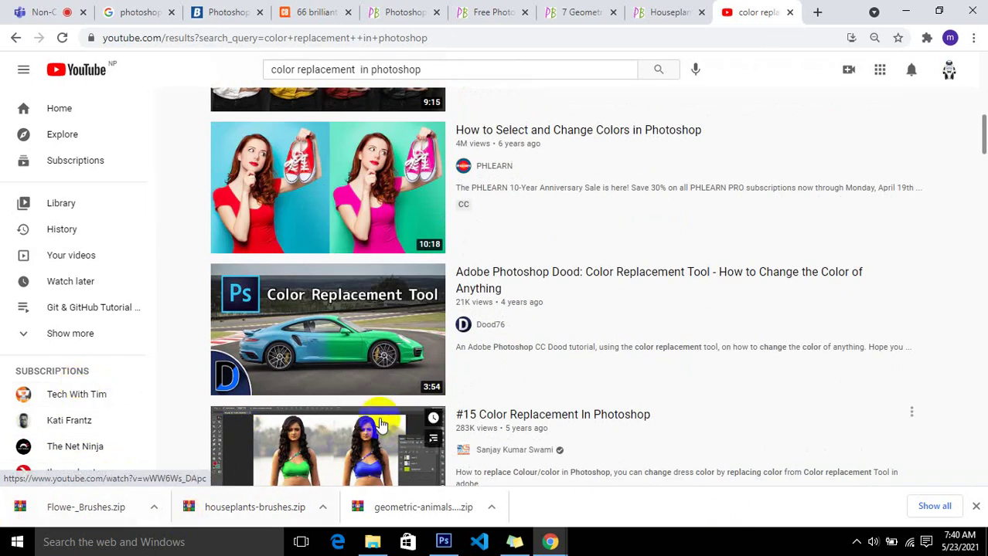
scroll(78, 413, down, 3)
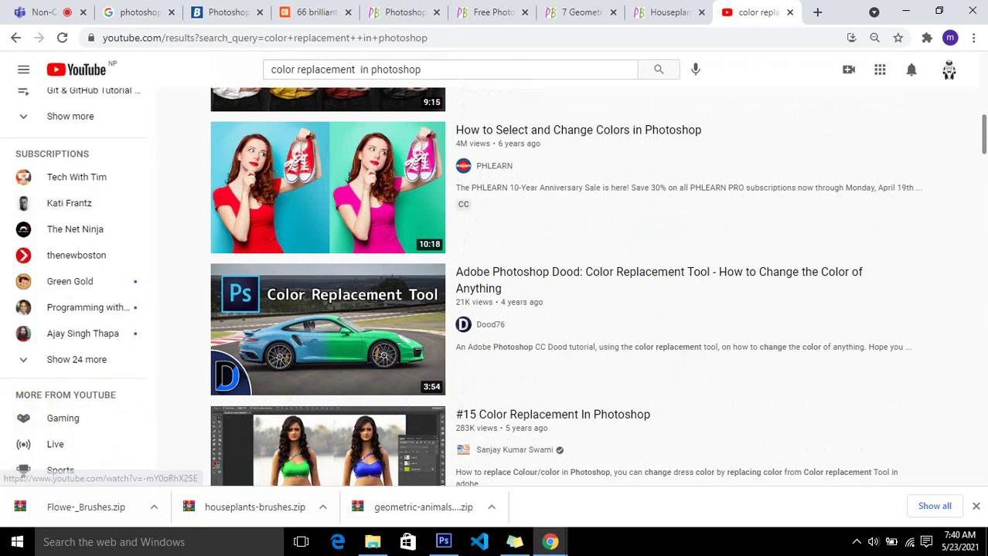
scroll(944, 280, down, 1)
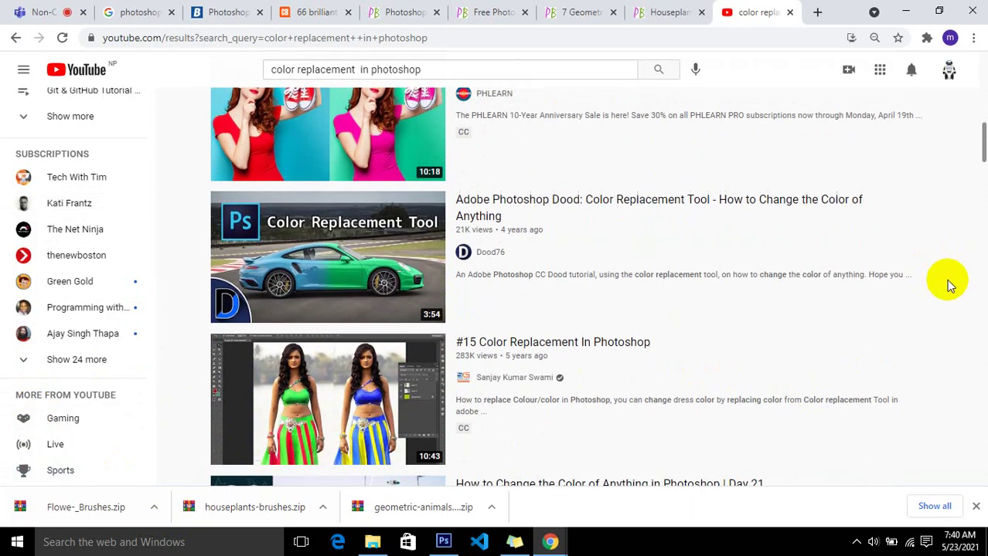
scroll(944, 280, down, 2)
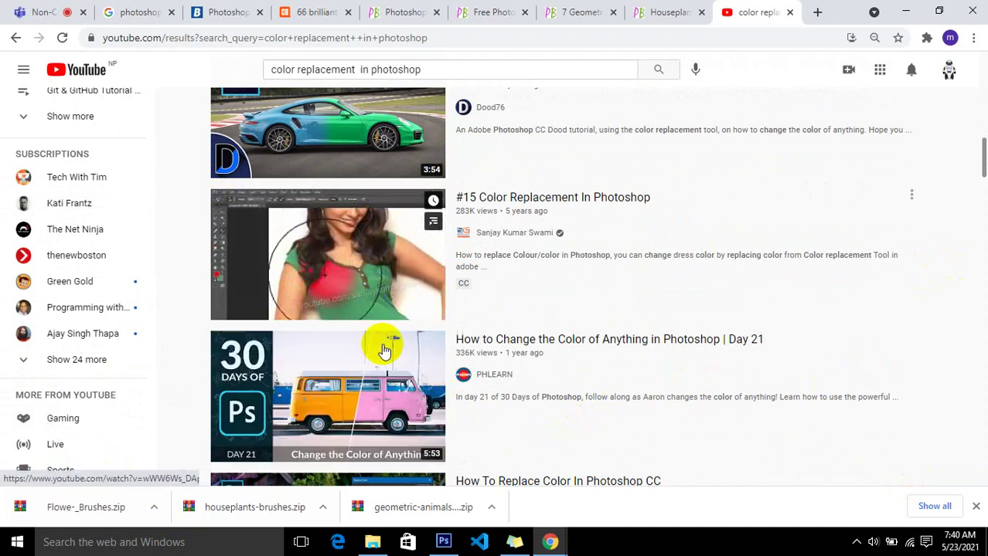
scroll(626, 422, down, 4)
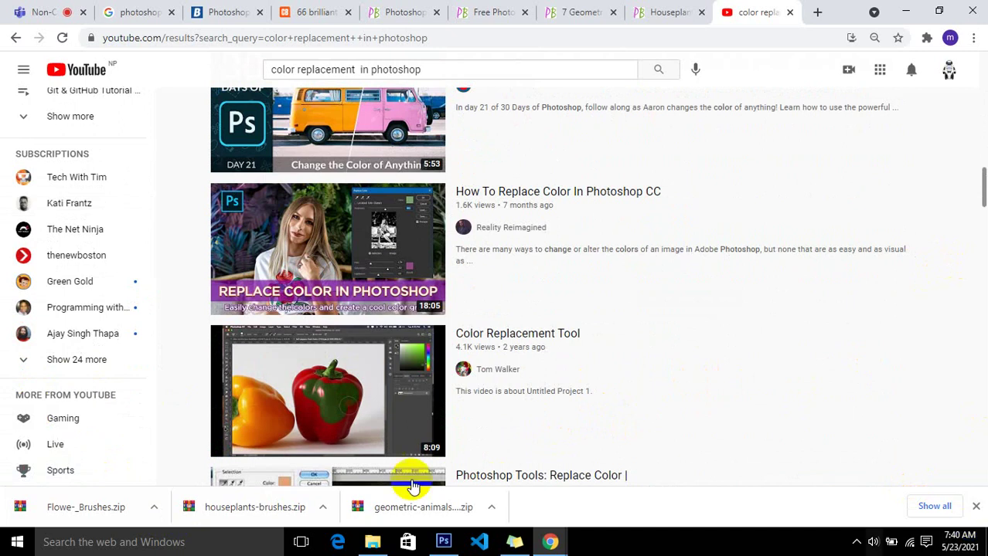
mouse_move(699, 411)
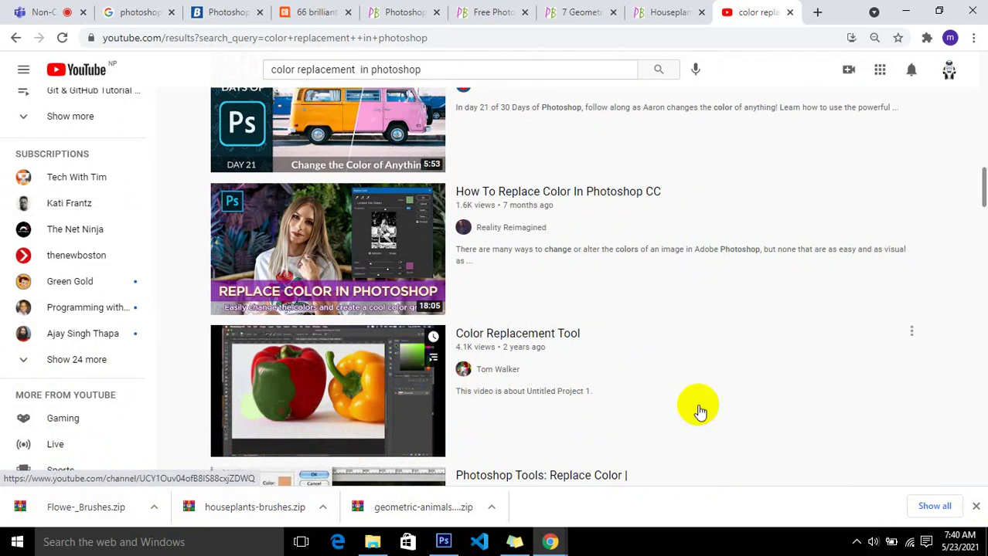
click(910, 404)
scroll(910, 404, down, 3)
scroll(910, 404, down, 2)
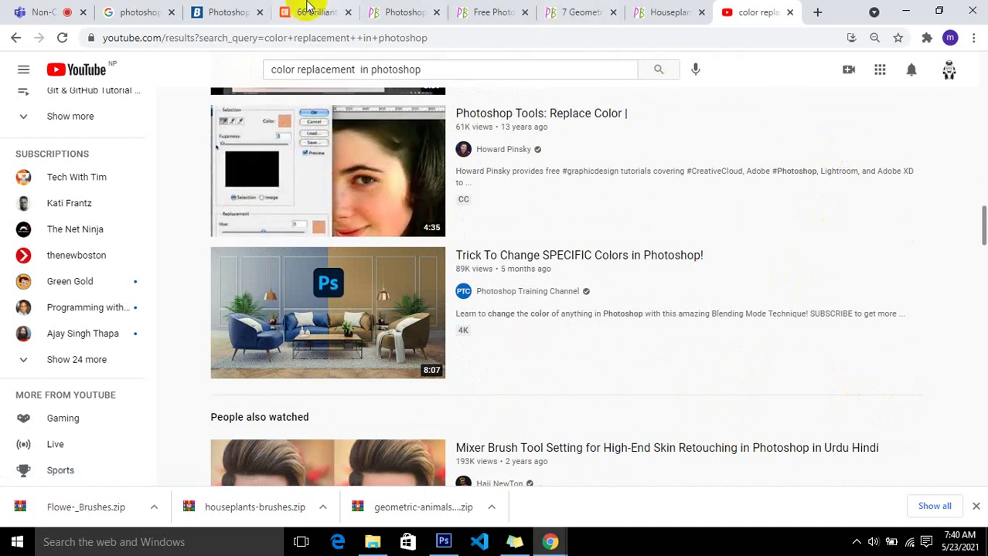
click(905, 11)
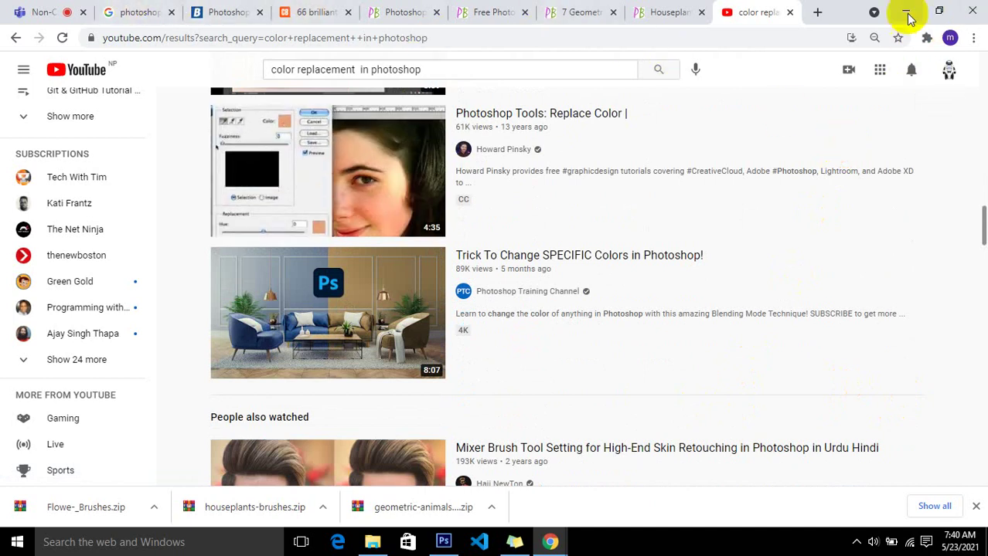
click(374, 452)
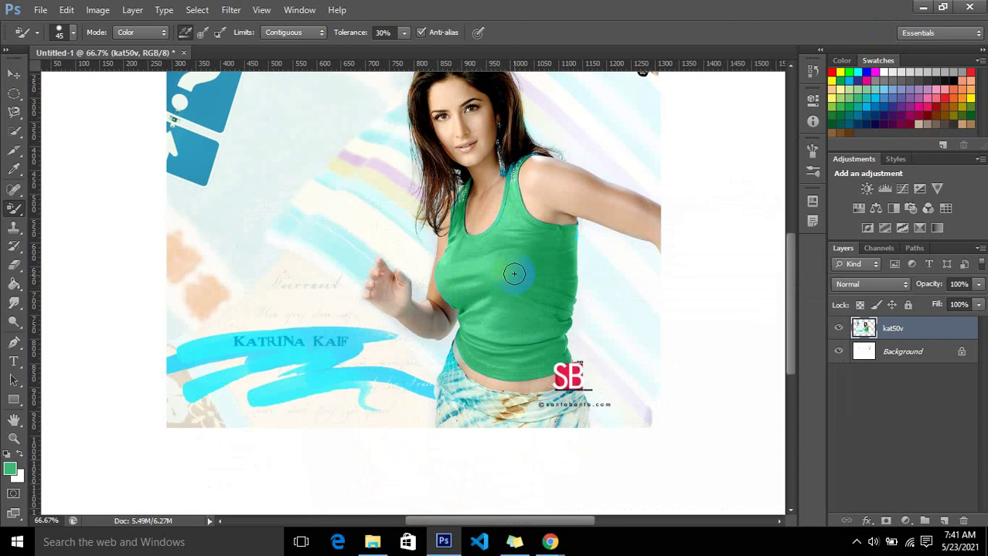
Switch to the Brush Tool and reset the brush presets to the default set.
right_click(16, 209)
click(56, 209)
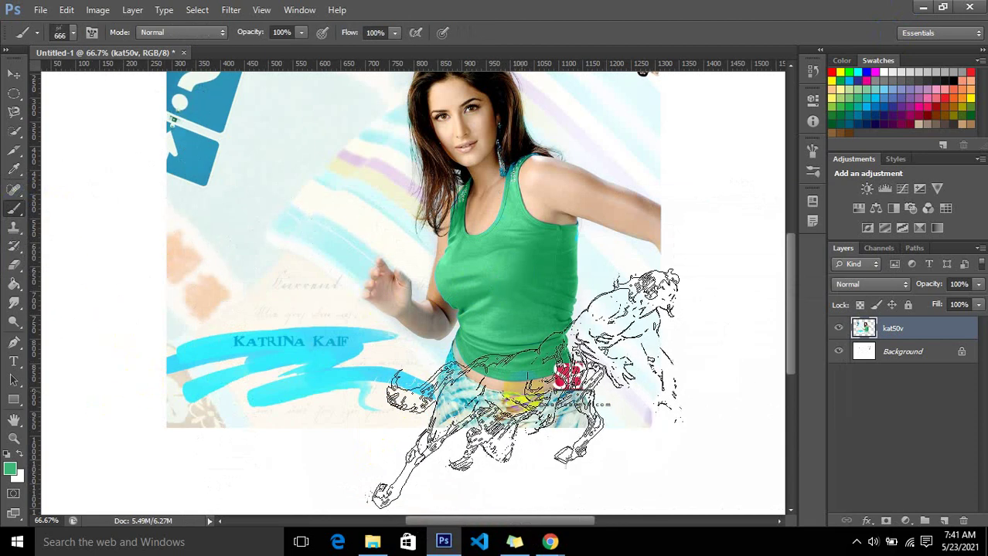
click(66, 34)
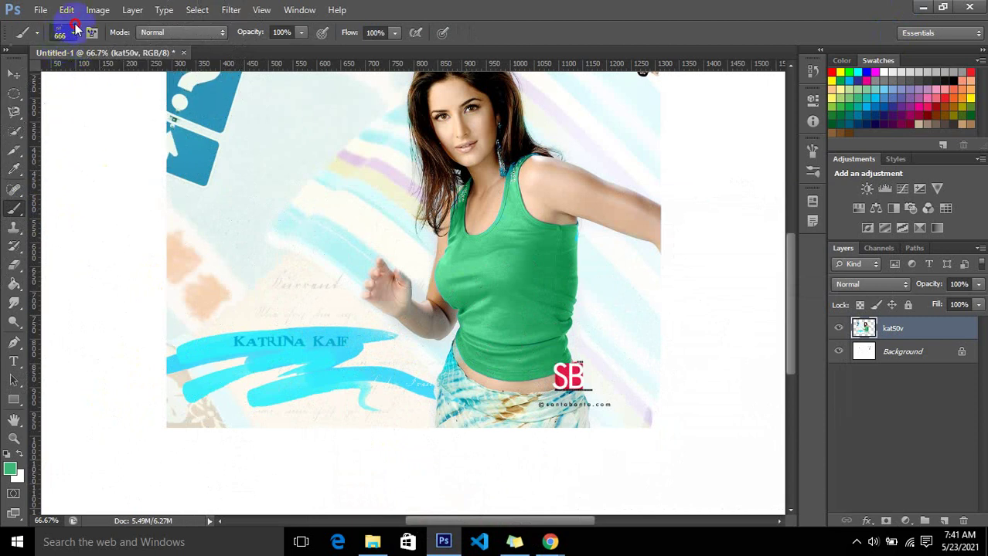
click(186, 59)
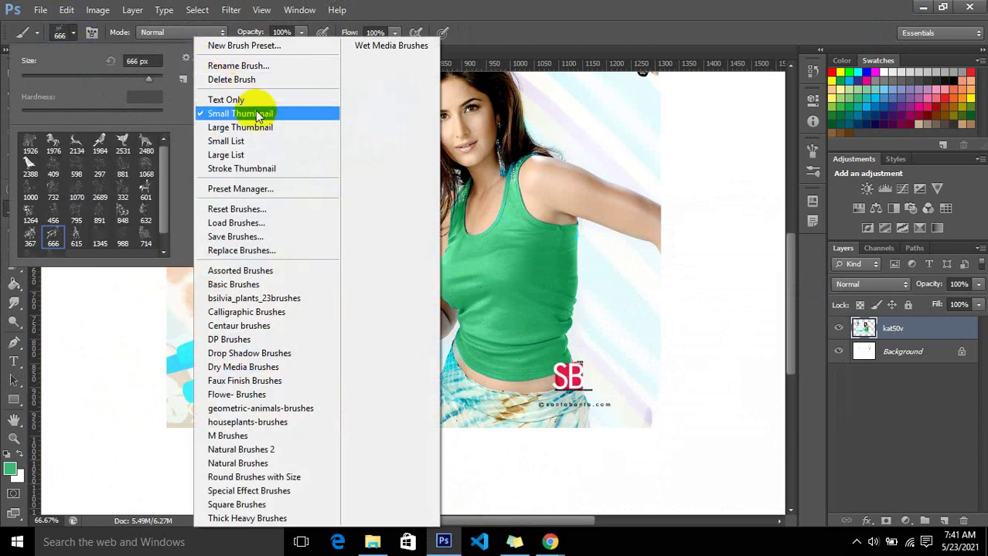
click(276, 208)
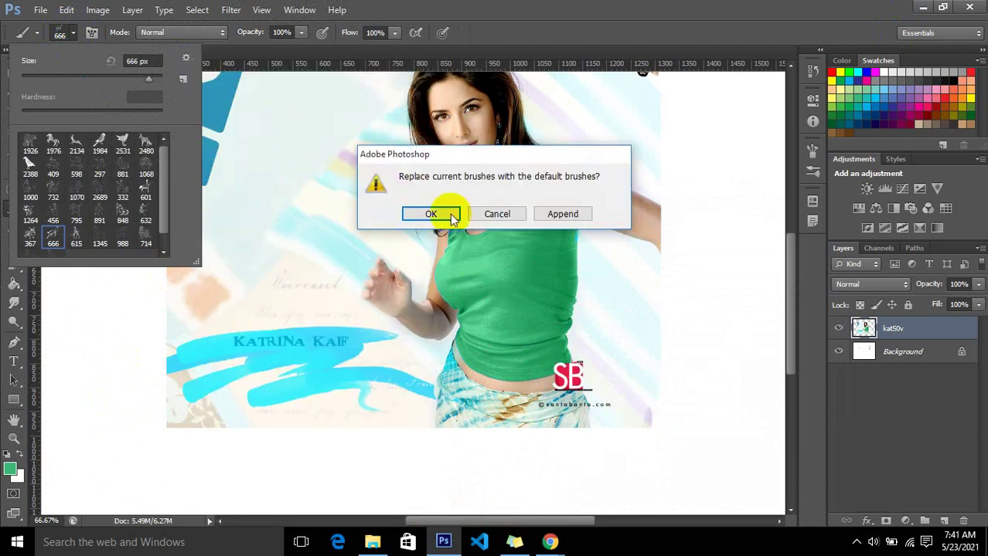
click(453, 217)
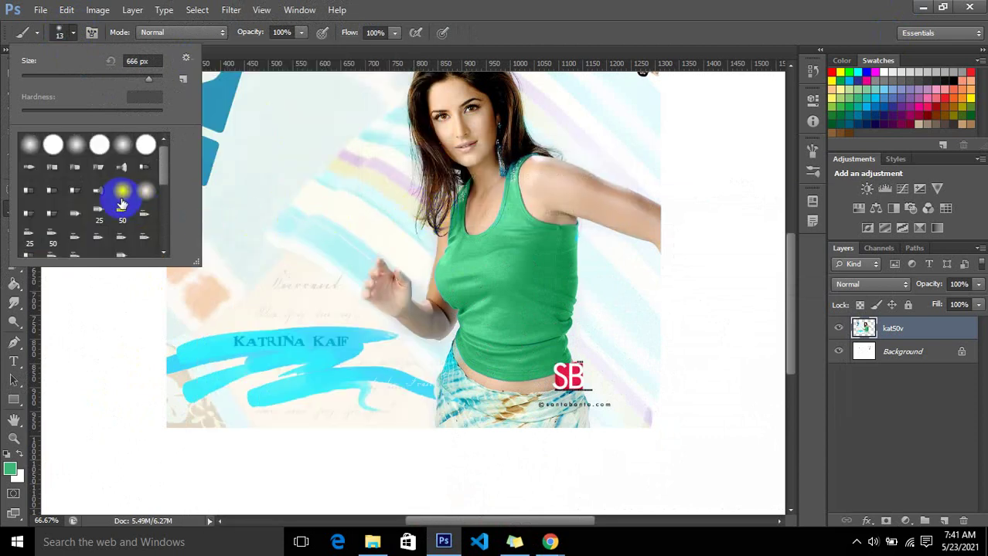
Try a 15 px hard round brush stroke on the strap, then clear it and select the top.
click(54, 151)
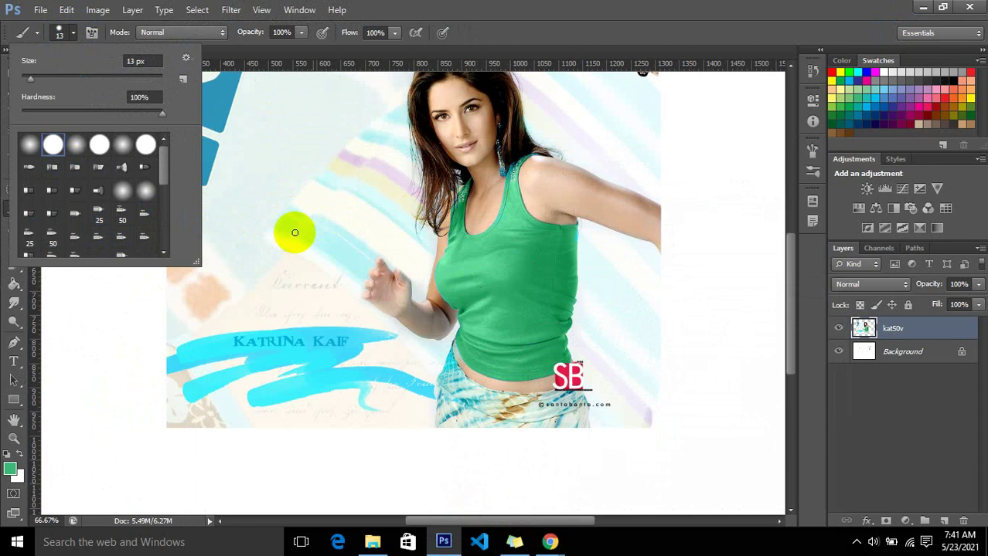
key(bracketright)
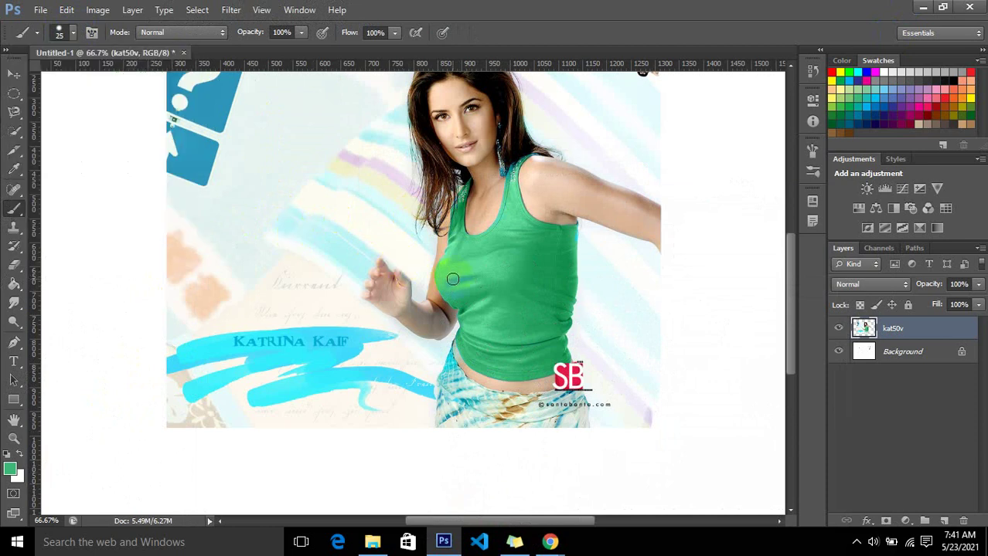
mouse_move(502, 238)
mouse_down()
mouse_move(507, 186)
mouse_move(530, 219)
mouse_move(509, 223)
mouse_move(561, 309)
mouse_move(569, 256)
mouse_move(576, 313)
mouse_move(553, 264)
mouse_up()
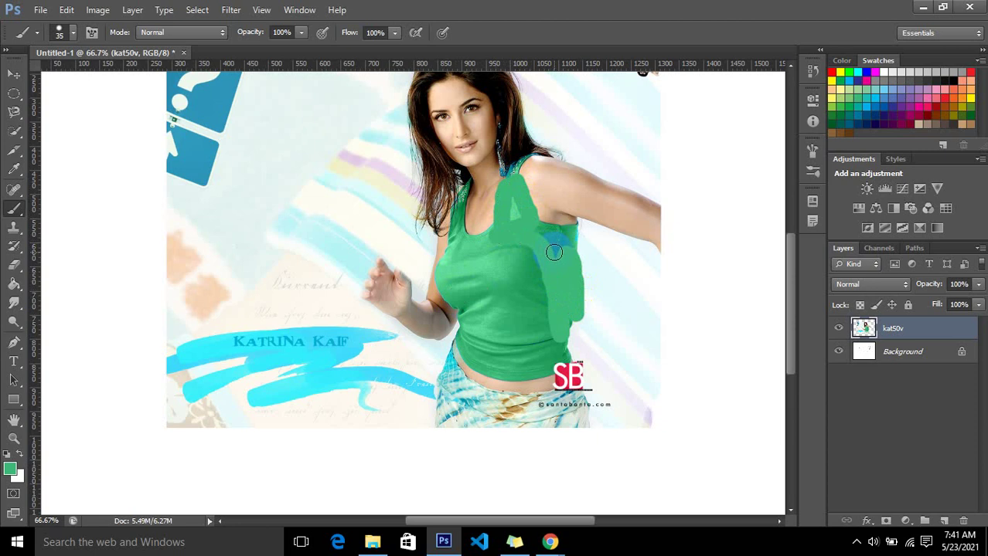
click(555, 257)
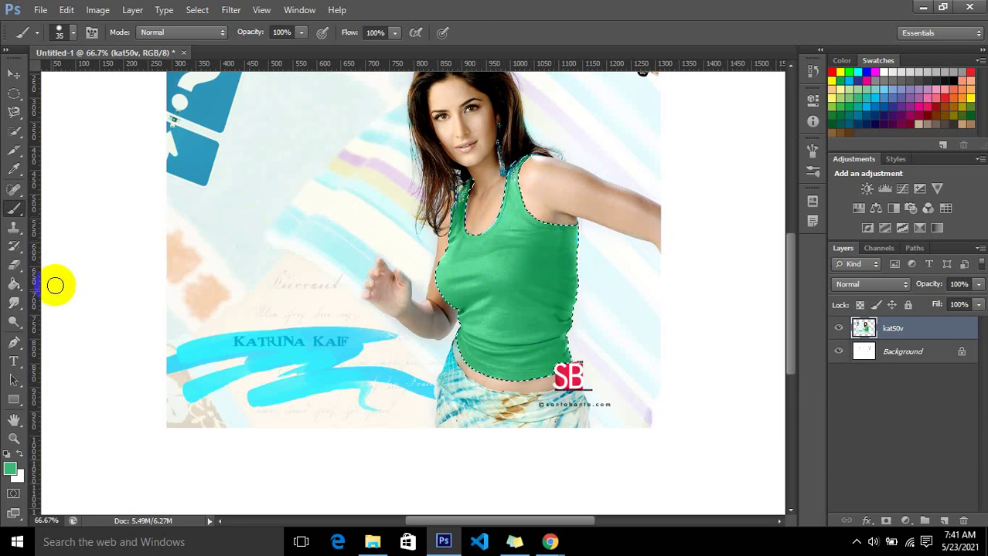
Set the foreground colour to #141615 and fill the selected top near-black.
click(13, 472)
click(592, 289)
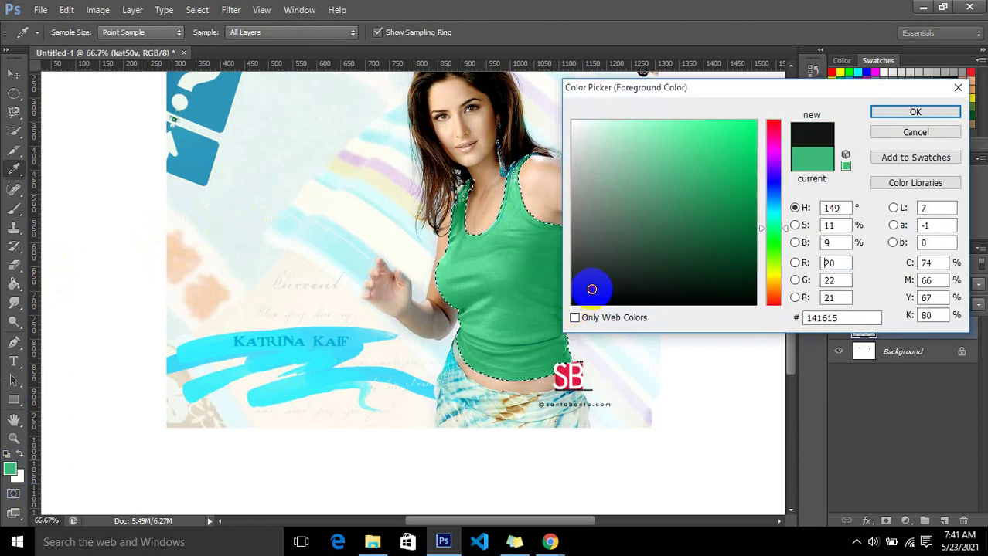
click(901, 116)
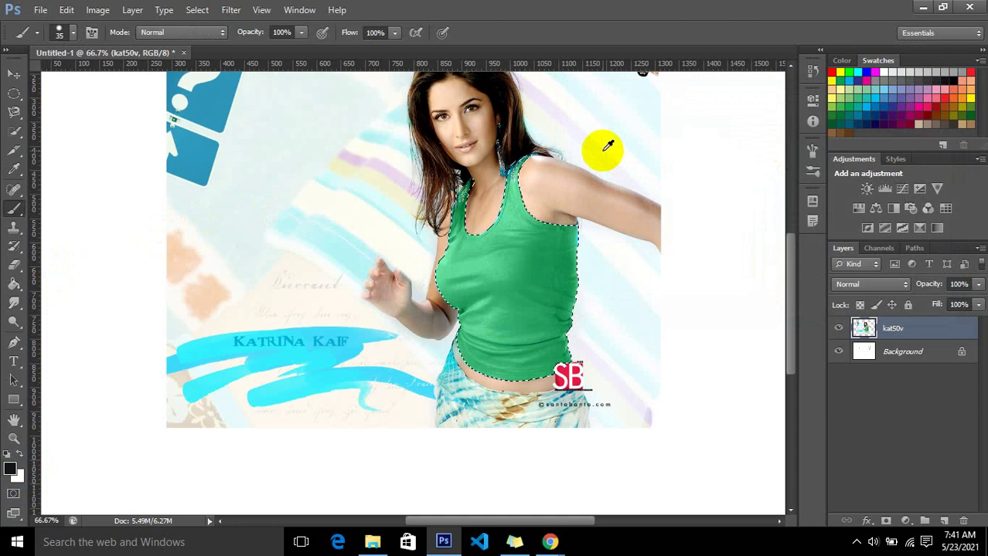
key(alt+BackSpace)
mouse_move(579, 226)
mouse_down()
mouse_move(556, 326)
mouse_move(568, 338)
mouse_move(510, 345)
mouse_up()
Deselect, undo the black fill, and brush over the green top's right side.
key(ctrl+d)
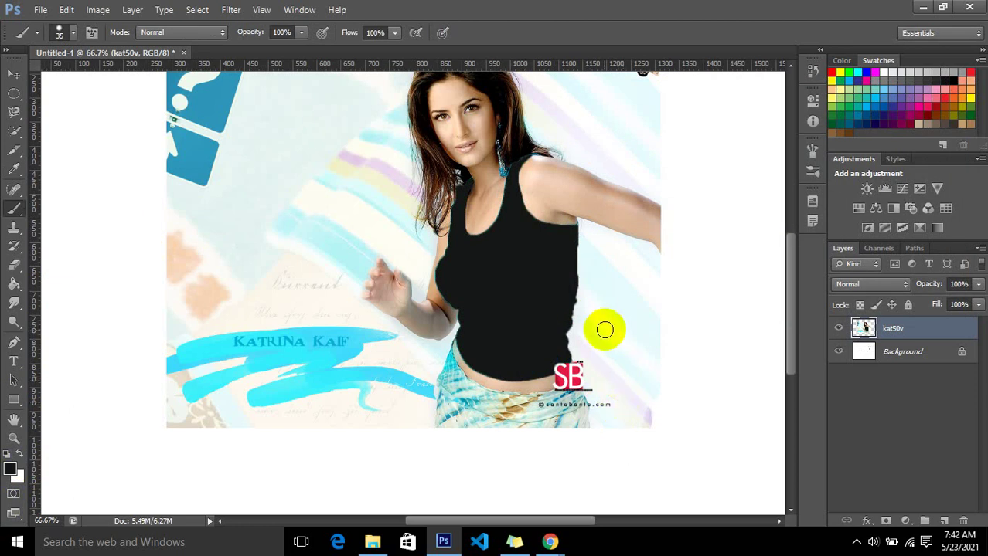
drag(550, 358, 543, 364)
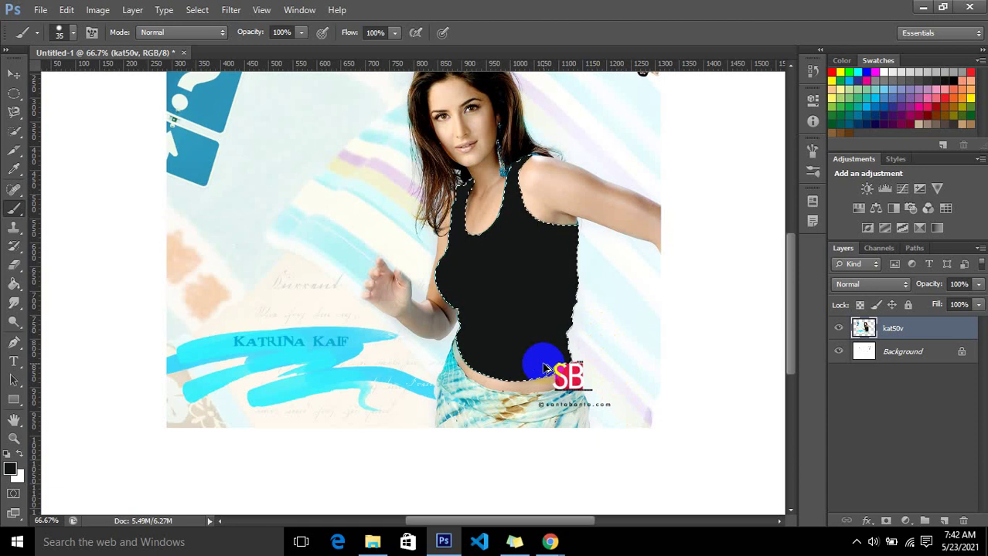
key(ctrl+alt+z)
mouse_move(529, 357)
mouse_down()
mouse_move(482, 354)
mouse_move(579, 265)
mouse_move(558, 294)
mouse_move(574, 333)
mouse_up()
drag(549, 223, 561, 285)
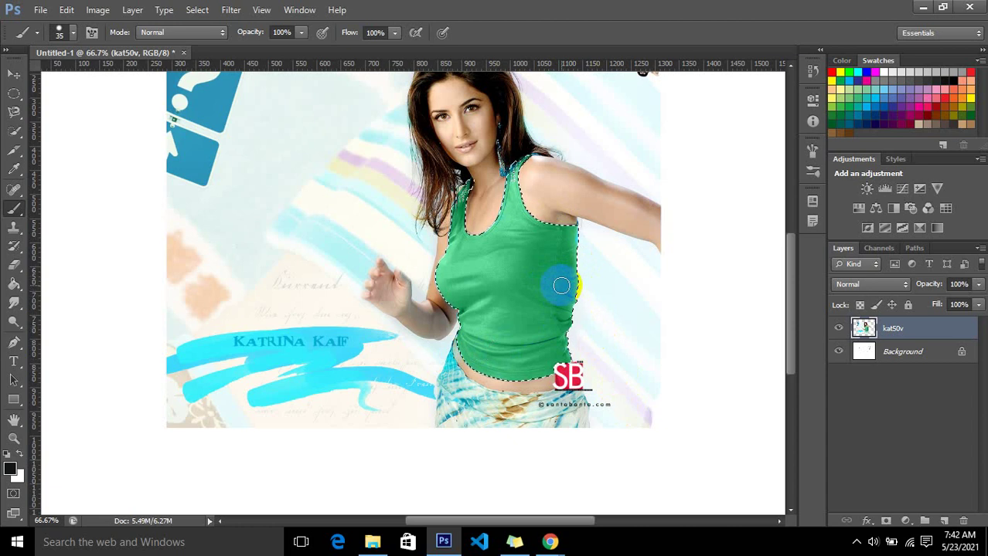
mouse_move(561, 286)
mouse_down()
mouse_move(554, 330)
mouse_move(494, 336)
mouse_up()
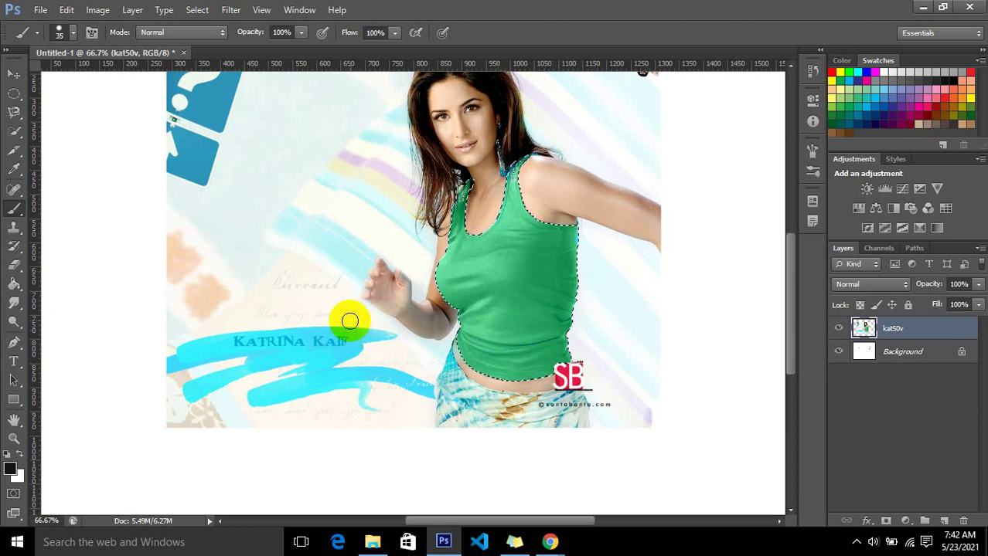
Select the Mixer Brush from the brush tool group and raise its size to 90 px.
right_click(10, 216)
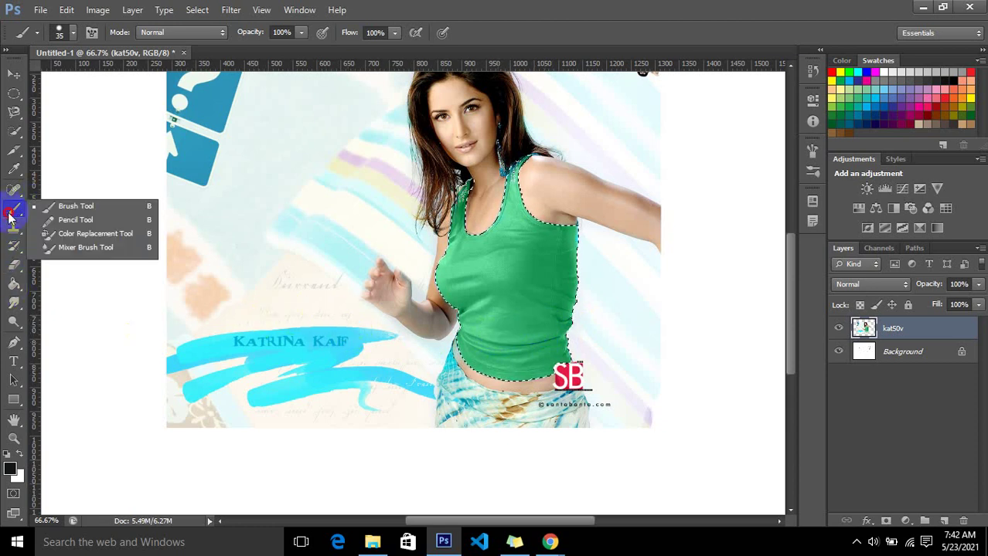
click(91, 249)
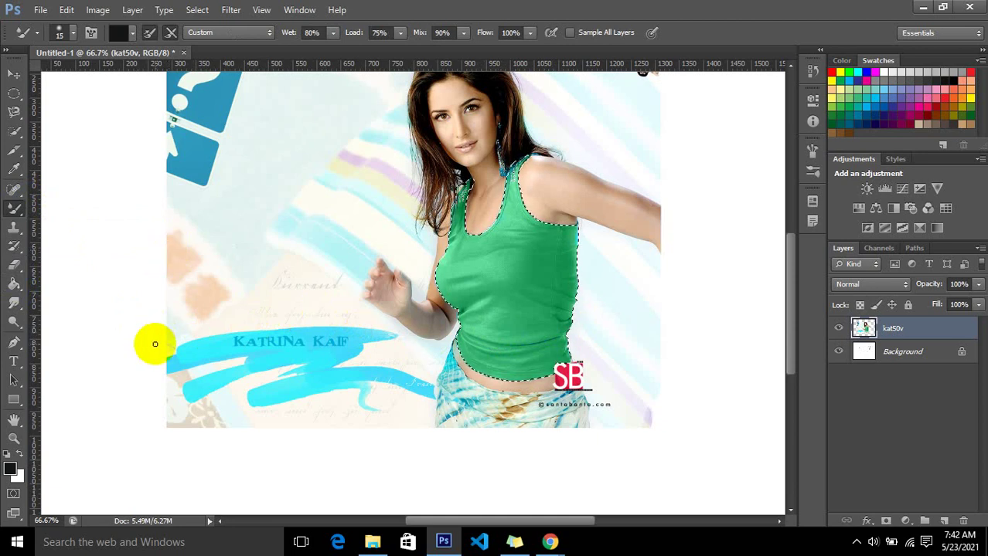
key(bracketright)
key(bracketright)
key(bracketright)
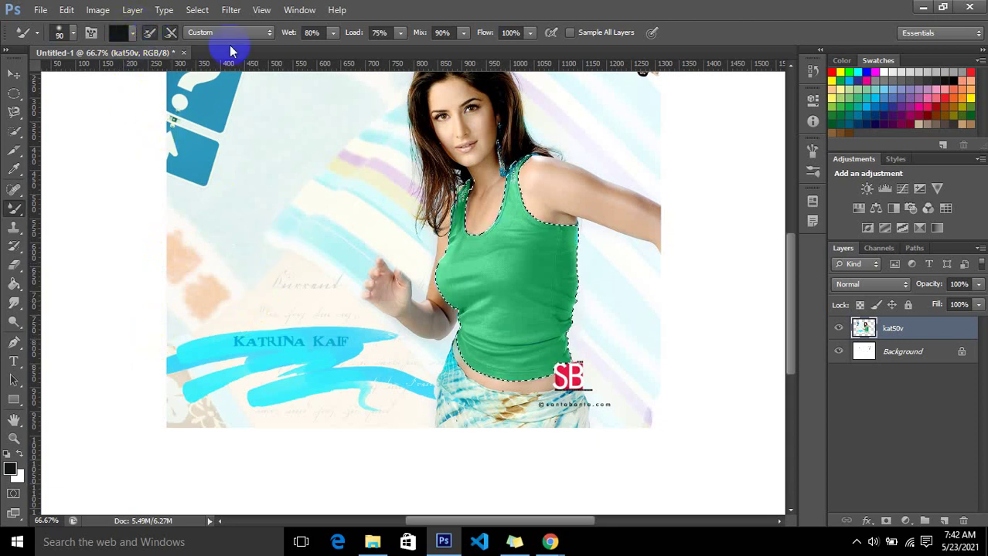
Open the dho17s.jpg poster image from the mix wall folder.
click(39, 10)
click(85, 39)
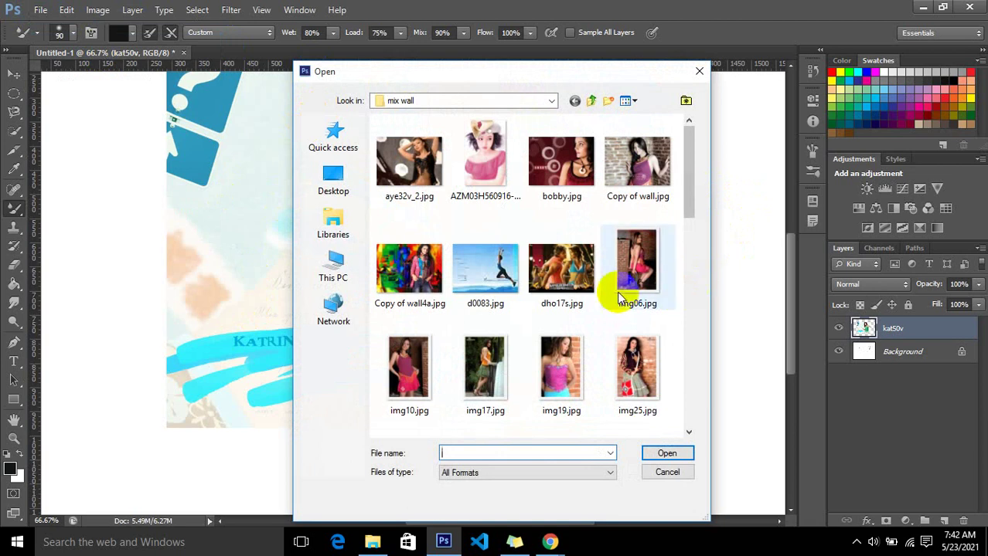
click(572, 278)
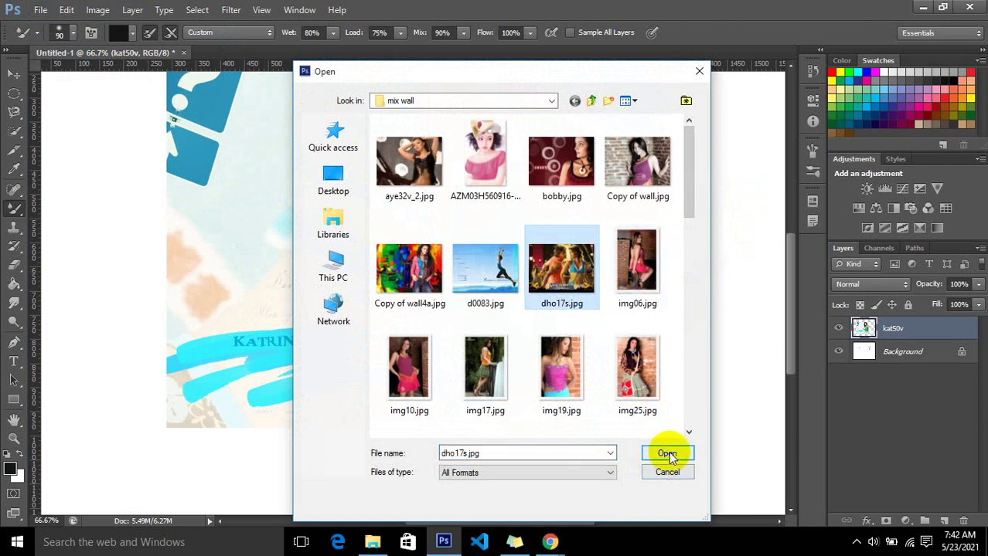
click(666, 454)
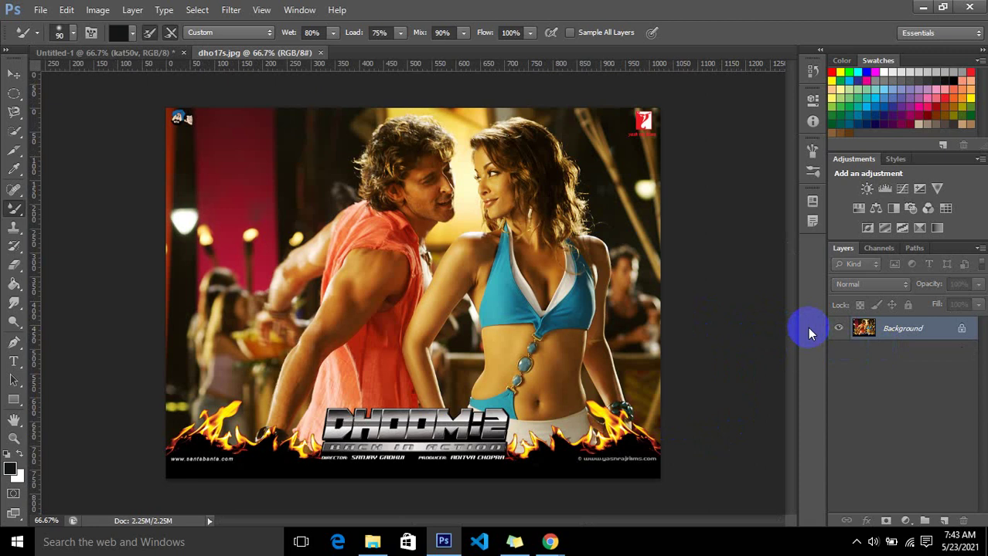
Add an empty Layer 1 above the poster, then test and undo dark Mixer Brush strokes.
key(ctrl+shift+n)
key(Return)
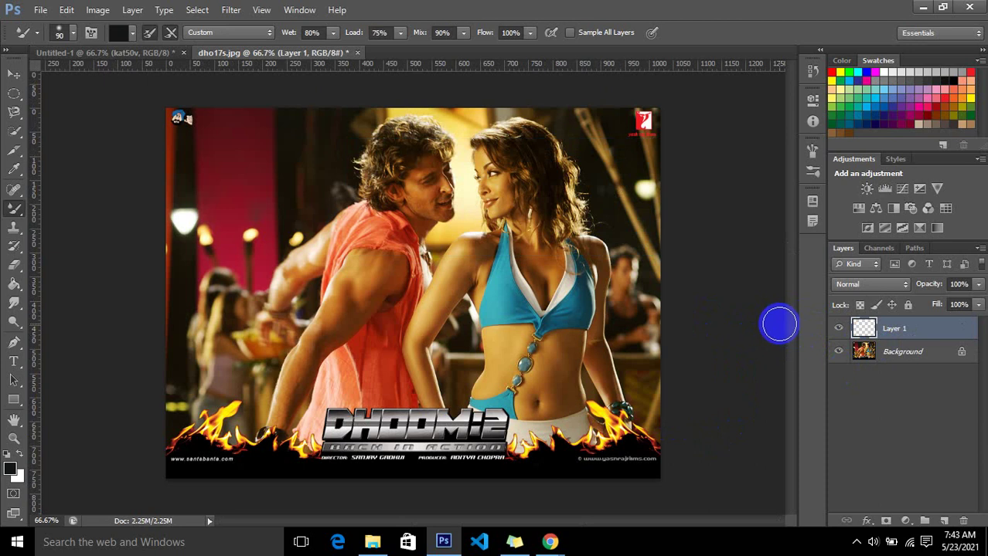
click(417, 265)
mouse_move(410, 252)
mouse_down()
mouse_move(451, 292)
mouse_move(425, 254)
mouse_move(469, 249)
mouse_up()
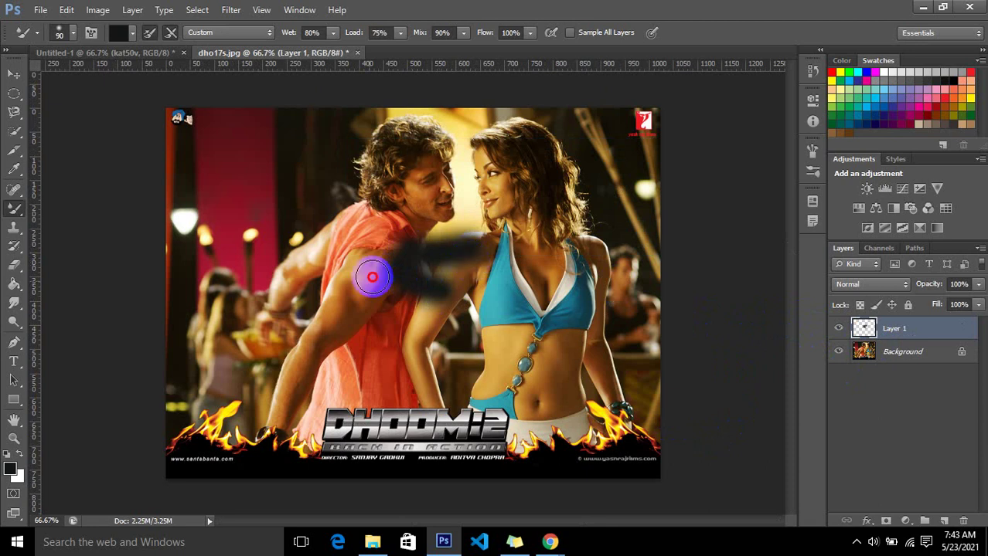
drag(370, 276, 356, 342)
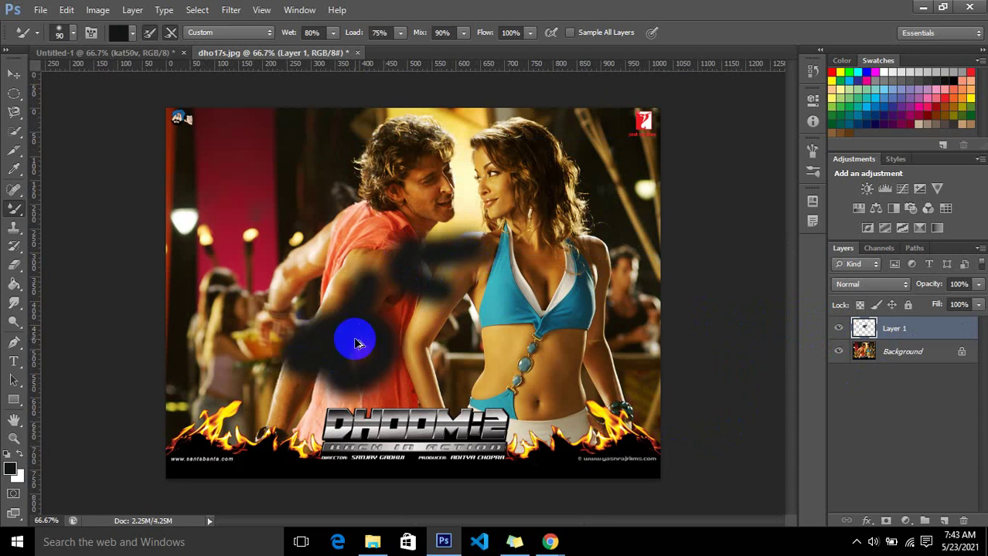
key(ctrl+alt+z)
key(ctrl+alt+z)
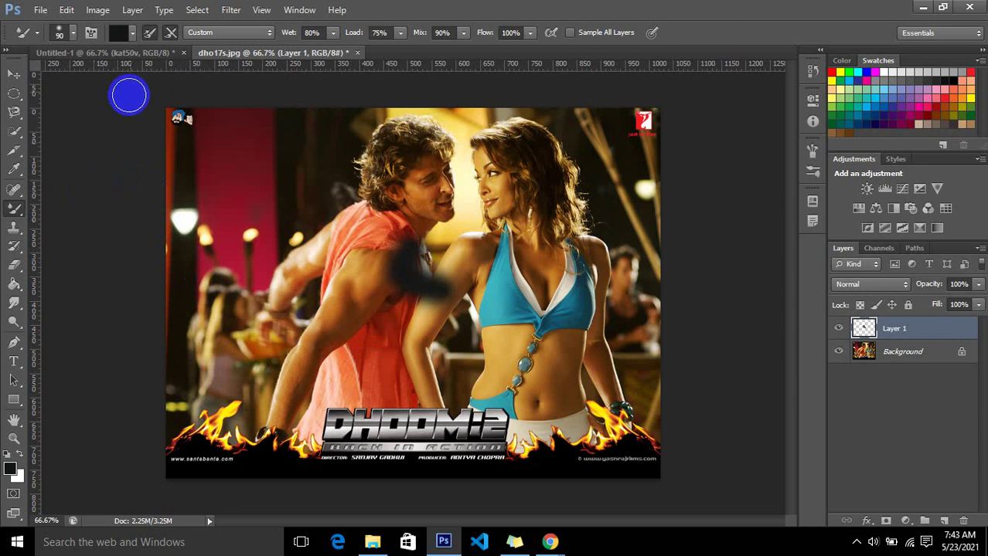
Check the Mixer Brush presets, then test and undo strokes with the photo layer hidden.
click(215, 33)
click(215, 32)
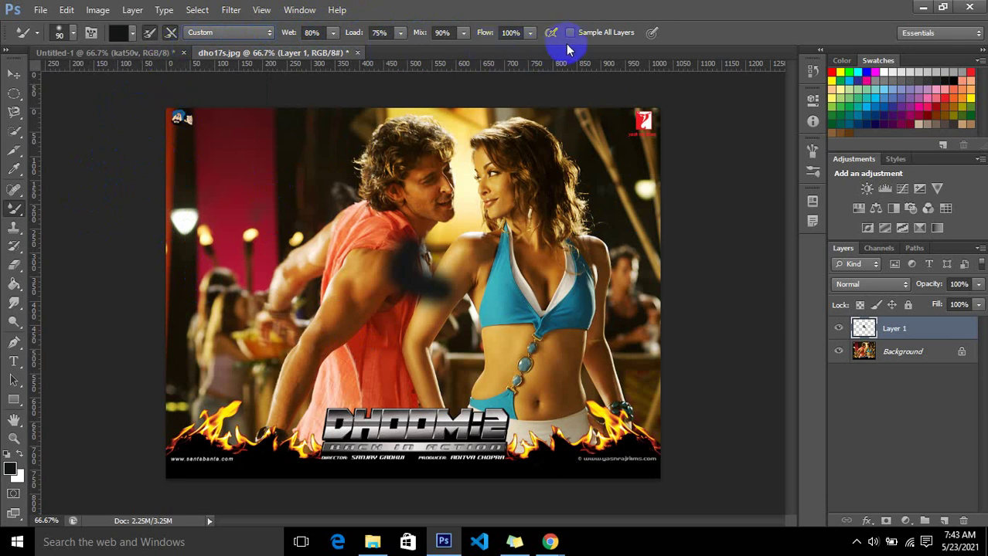
key(ctrl+z)
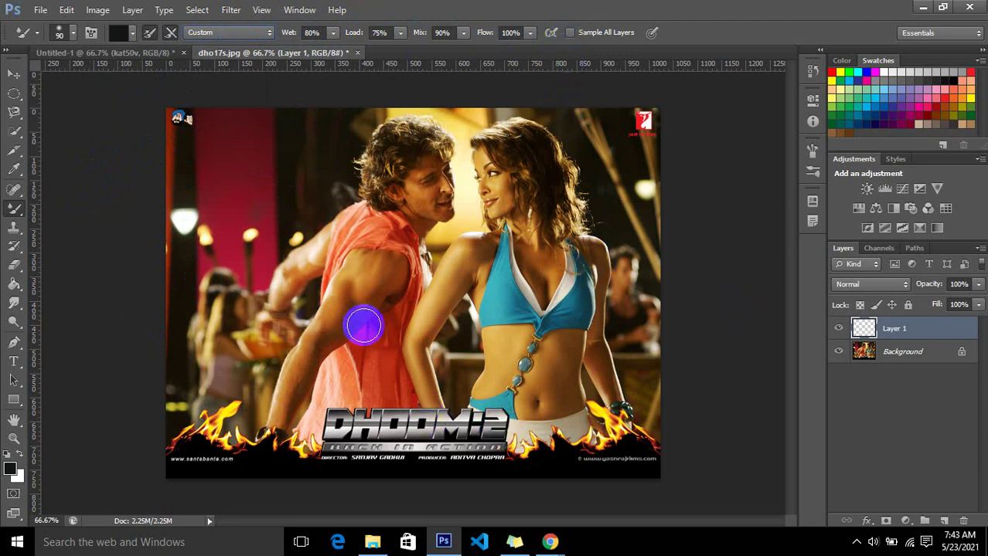
click(838, 351)
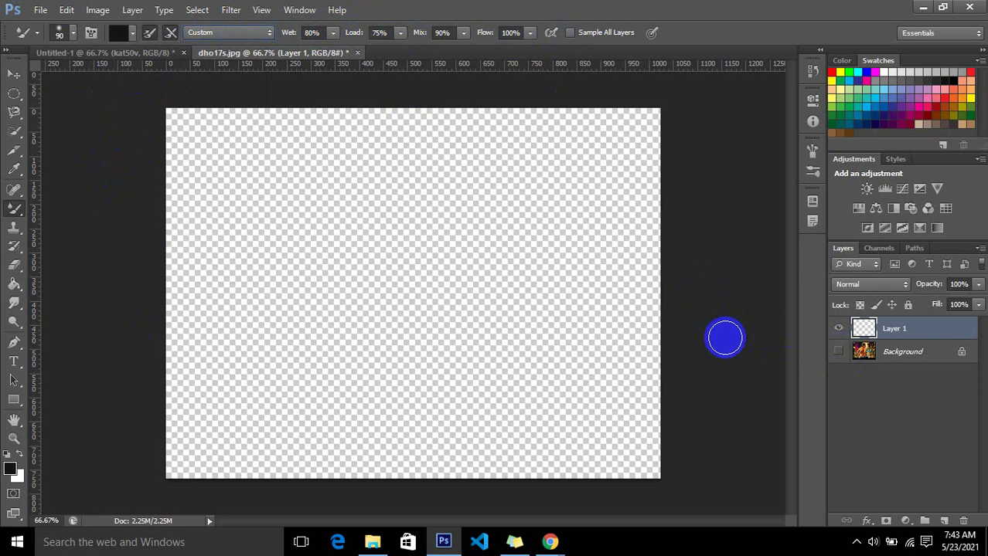
mouse_move(468, 279)
mouse_down()
mouse_move(321, 311)
mouse_move(330, 236)
mouse_move(293, 232)
mouse_move(460, 408)
mouse_move(558, 336)
mouse_move(563, 286)
mouse_move(545, 256)
mouse_move(449, 348)
mouse_up()
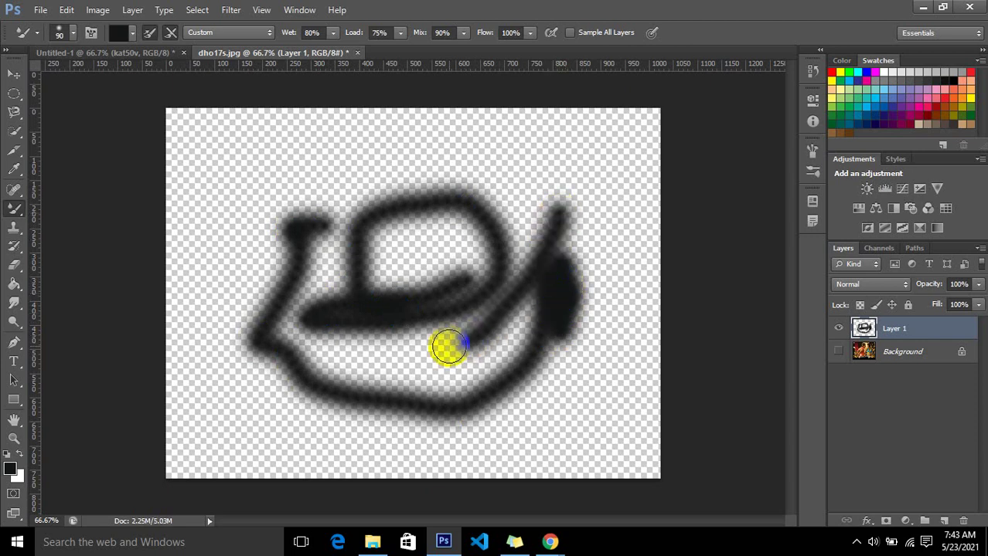
key(ctrl+alt+z)
key(ctrl+alt+z)
key(ctrl+alt+z)
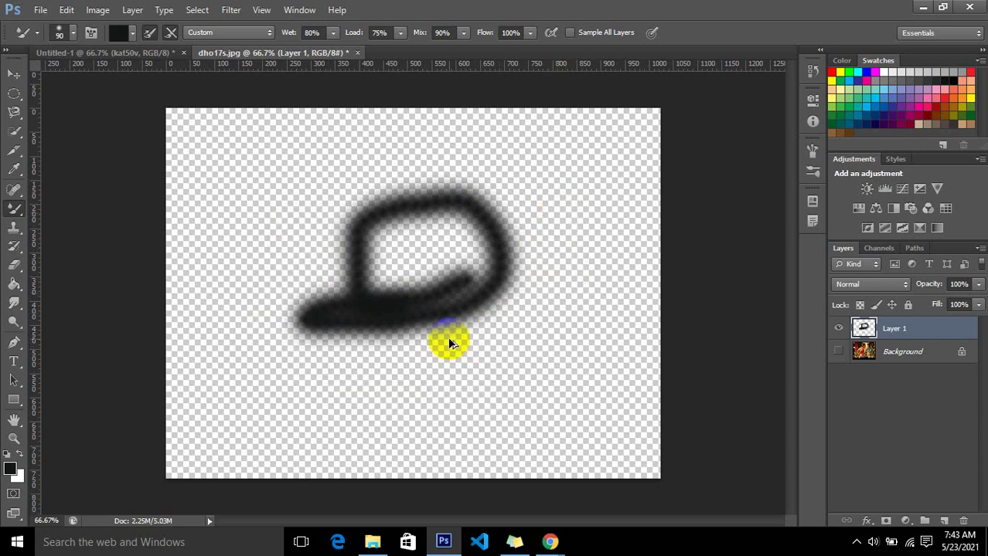
key(ctrl+alt+z)
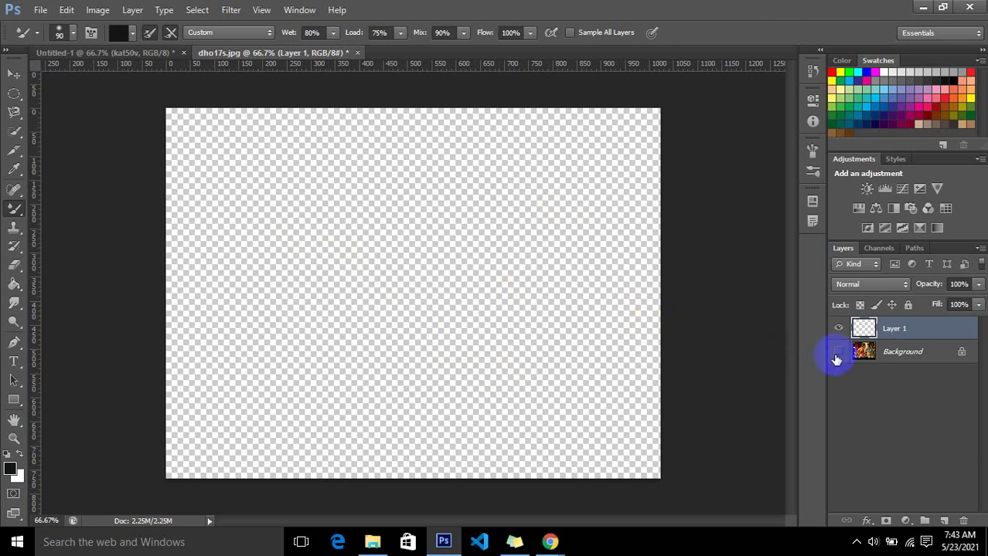
click(839, 352)
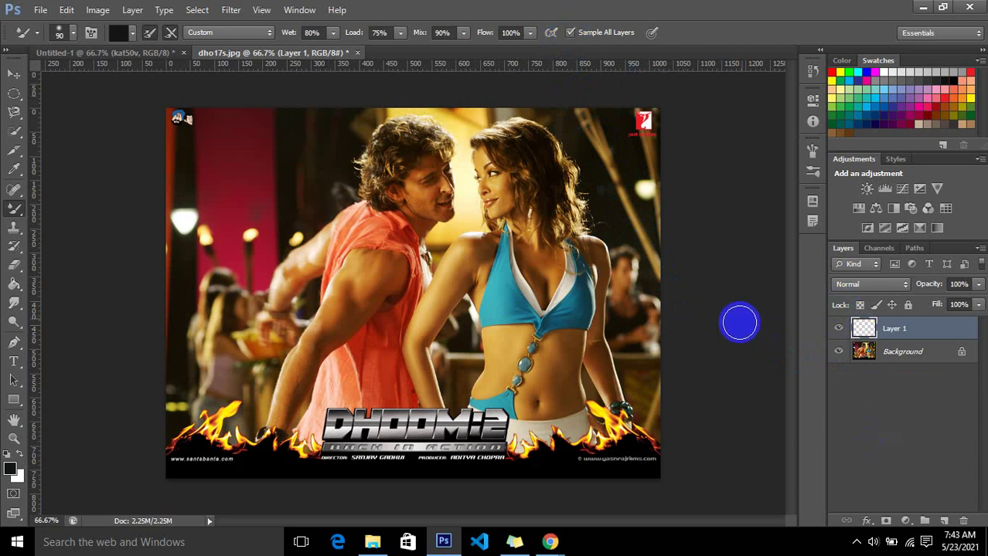
Smear brown, orange and green poster colours across Layer 1, hiding the Background at 100% zoom.
mouse_move(476, 247)
mouse_down()
mouse_move(404, 282)
mouse_move(473, 282)
mouse_move(437, 202)
mouse_move(309, 311)
mouse_move(404, 258)
mouse_move(433, 394)
mouse_move(585, 352)
mouse_move(607, 271)
mouse_move(525, 139)
mouse_move(386, 123)
mouse_move(262, 196)
mouse_up()
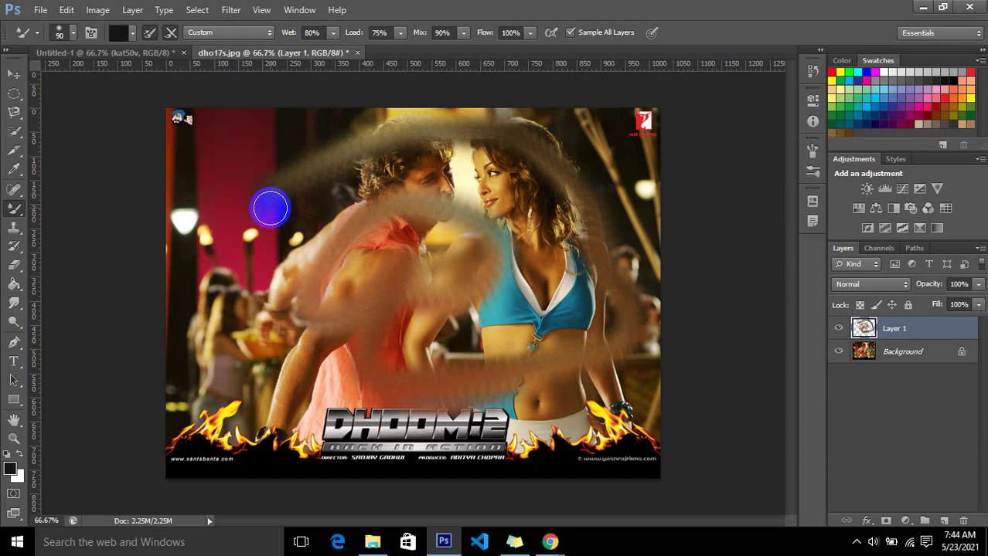
mouse_move(461, 188)
mouse_down()
mouse_move(533, 298)
mouse_move(442, 342)
mouse_move(397, 324)
mouse_move(366, 268)
mouse_move(502, 199)
mouse_move(562, 150)
mouse_move(577, 269)
mouse_move(441, 194)
mouse_move(255, 255)
mouse_move(388, 392)
mouse_up()
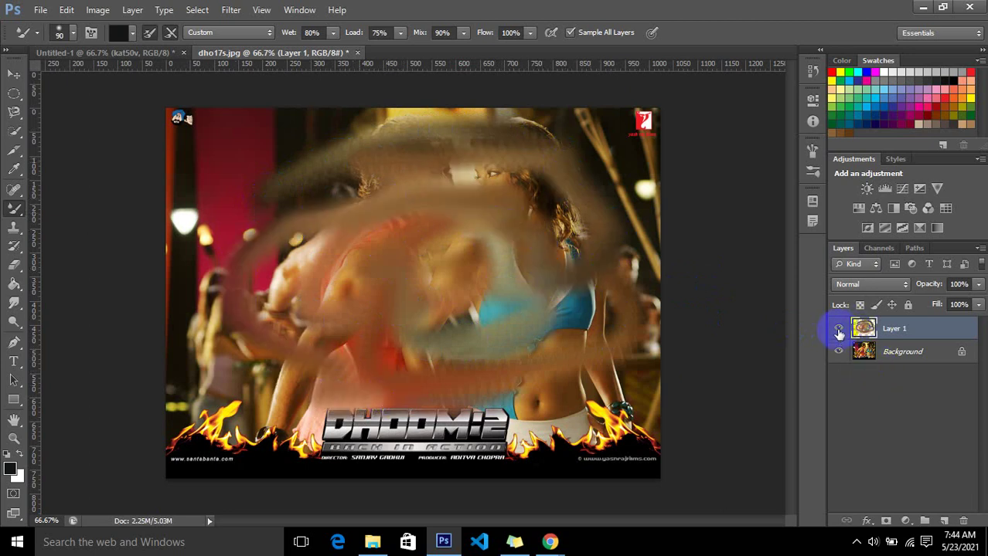
click(838, 328)
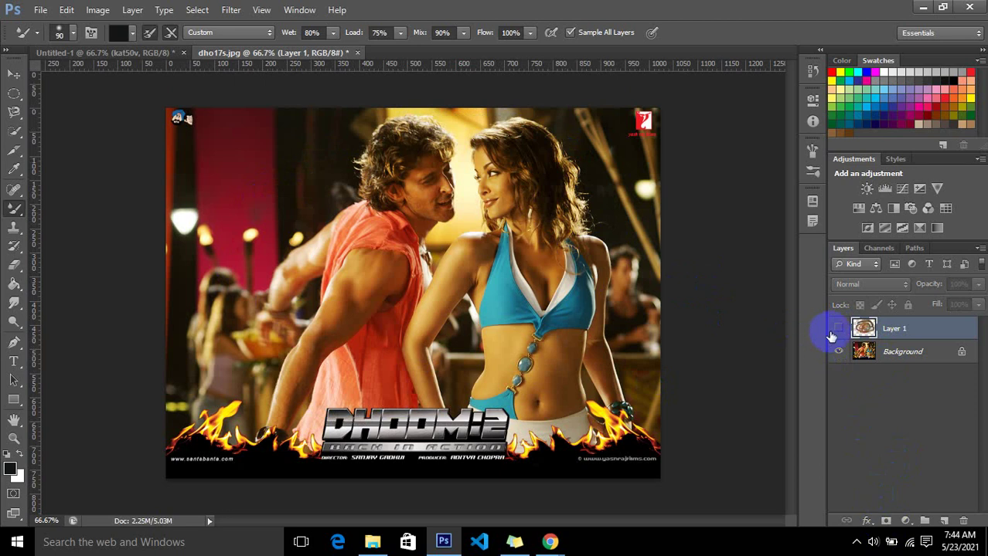
click(838, 329)
click(839, 353)
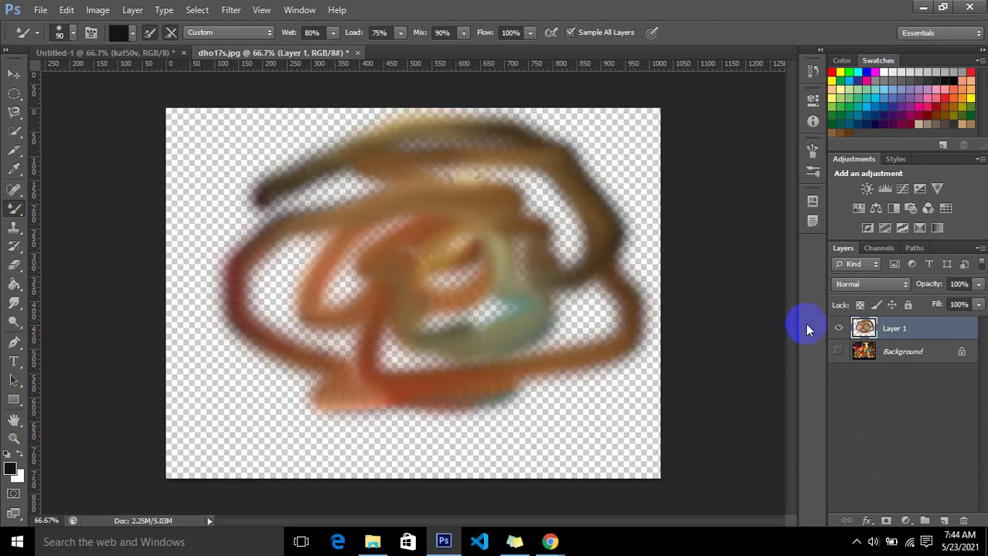
key(ctrl+plus)
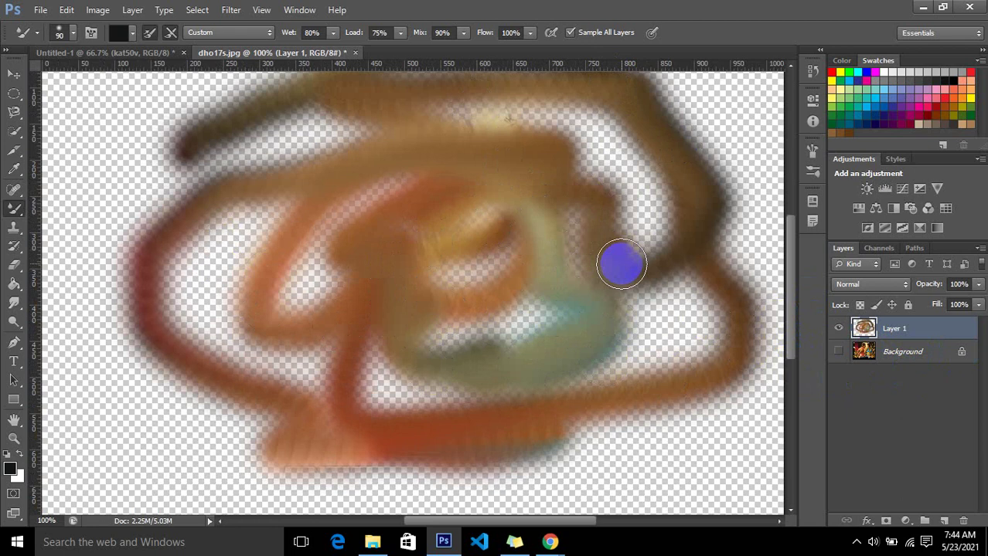
click(16, 208)
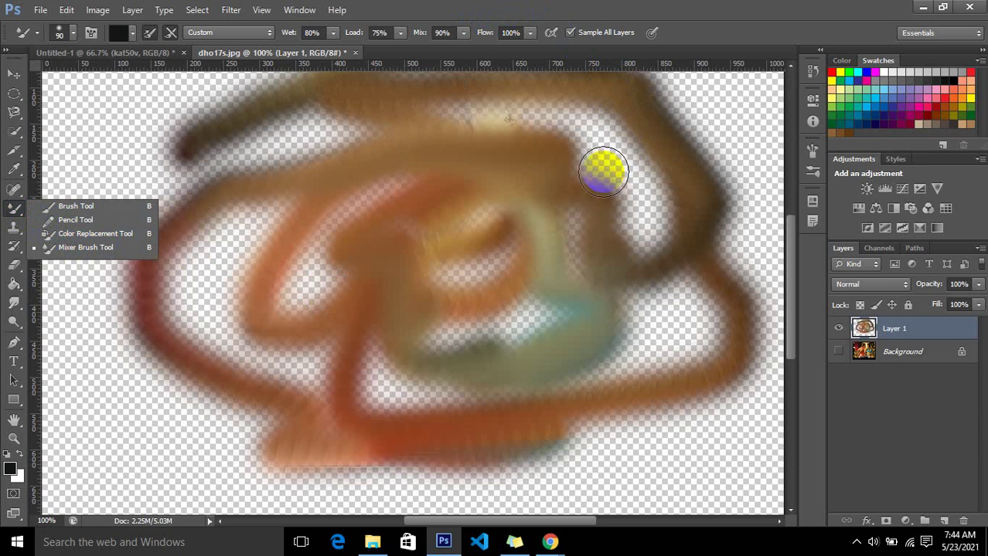
drag(602, 170, 639, 258)
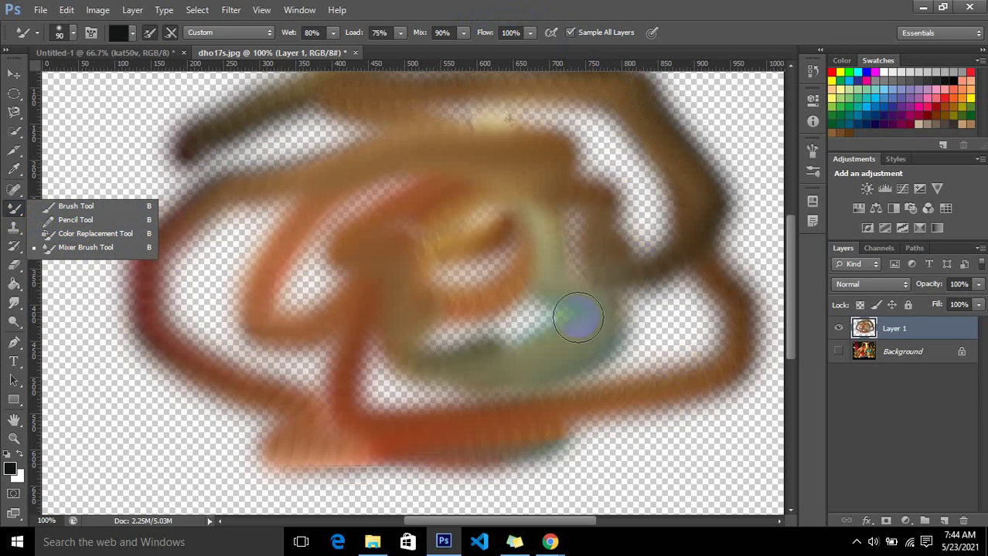
click(14, 212)
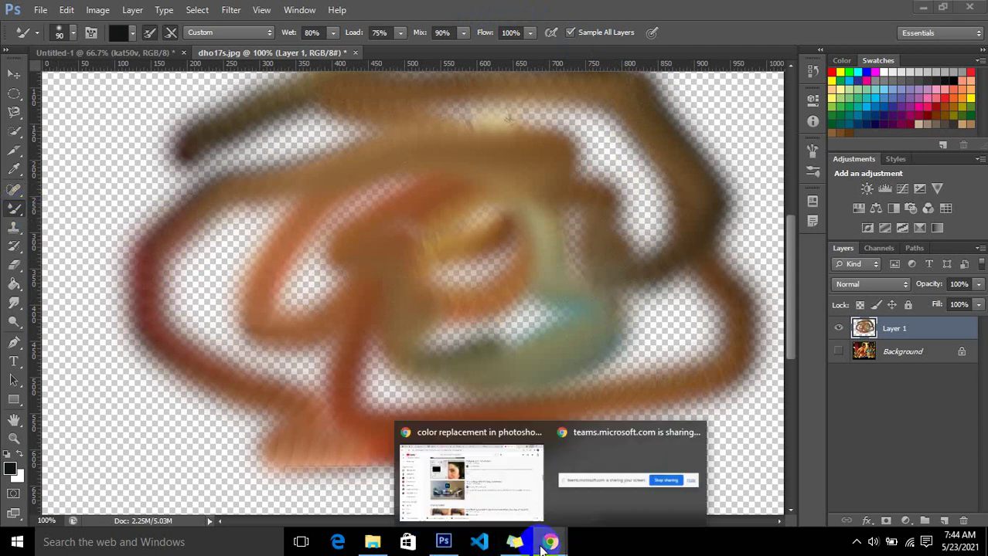
Search YouTube for 'color mixer tool in photoshop' tutorials and browse the results.
mouse_move(549, 543)
click(506, 502)
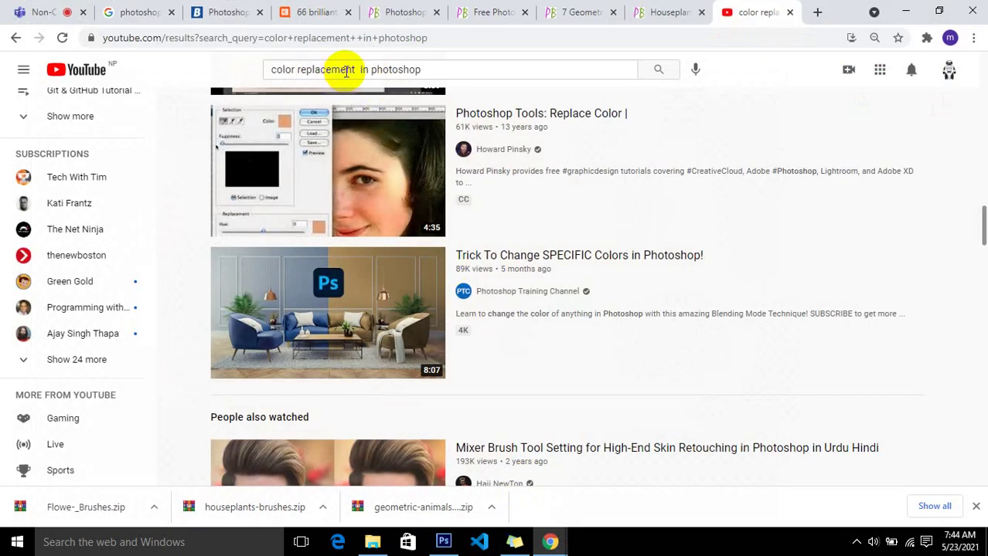
double_click(343, 70)
text(mi)
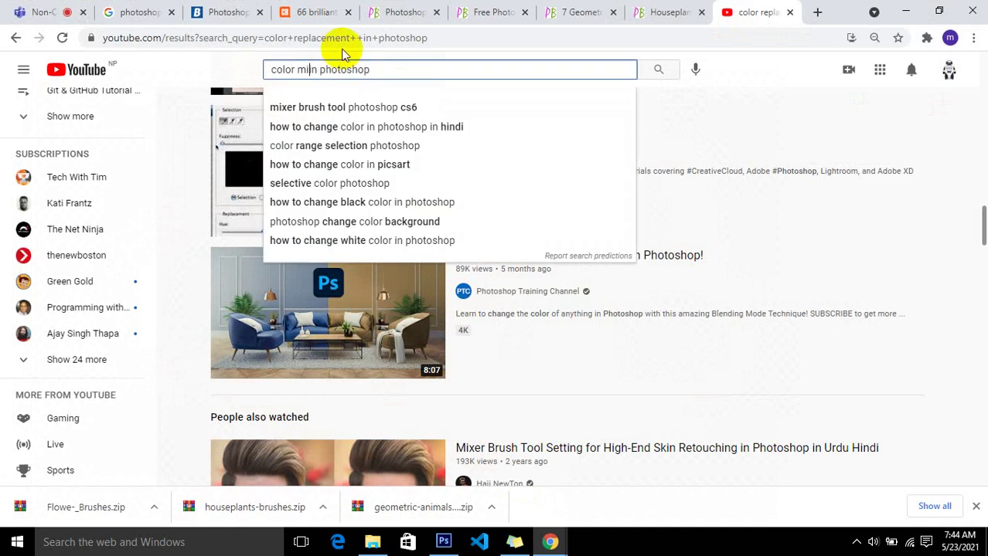
text(xer tool)
key(Return)
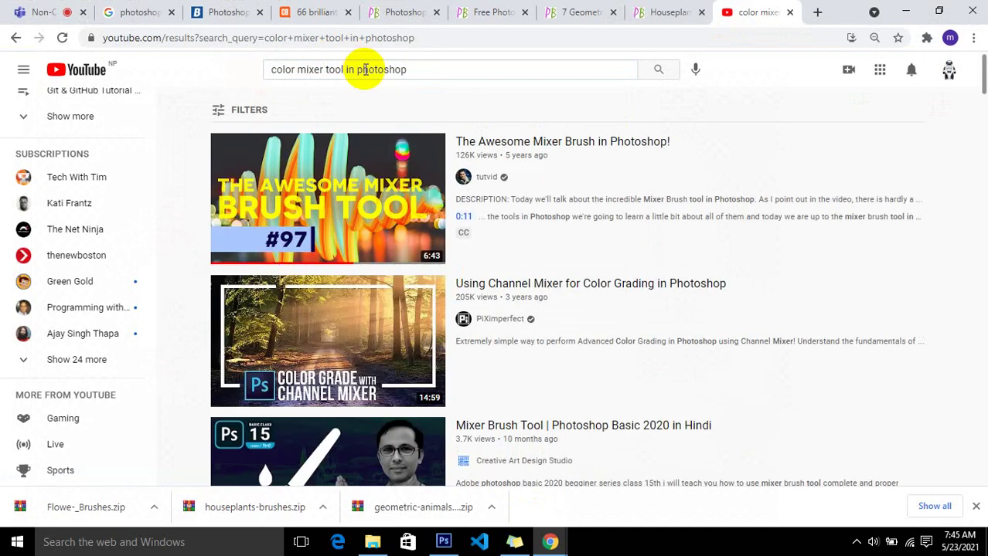
scroll(373, 268, down, 1)
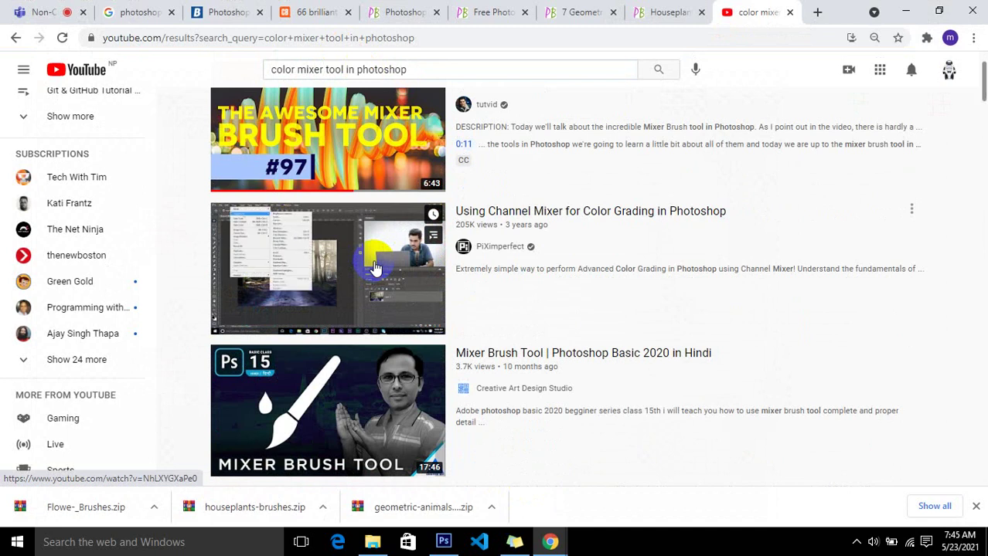
Refine the search to 'color mixer tool design in photoshop', browse, then minimize Chrome.
click(347, 68)
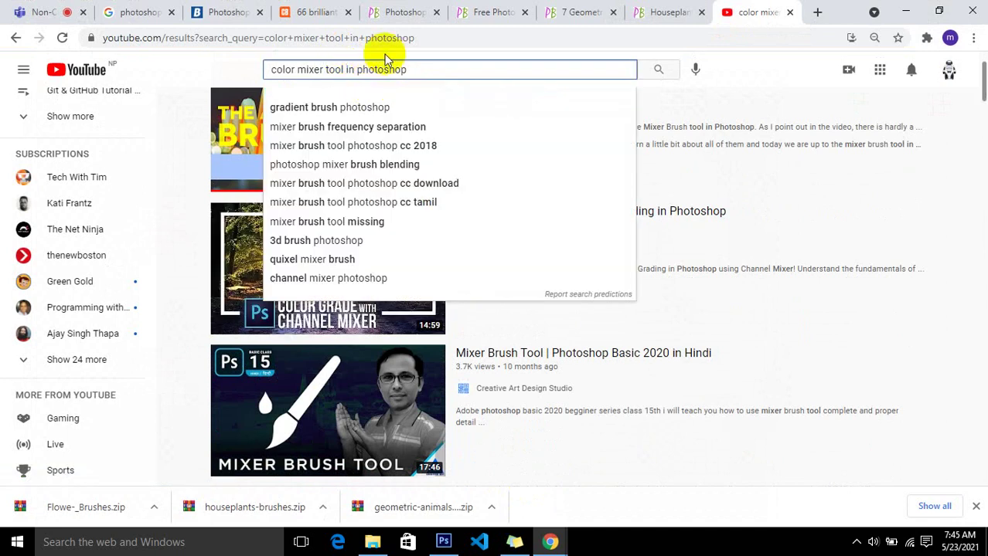
text(design)
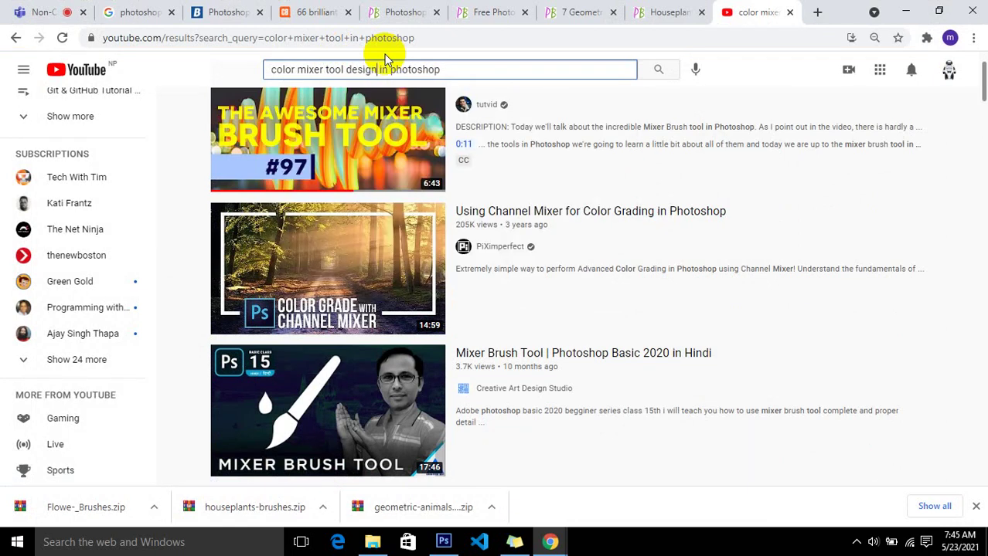
key(Return)
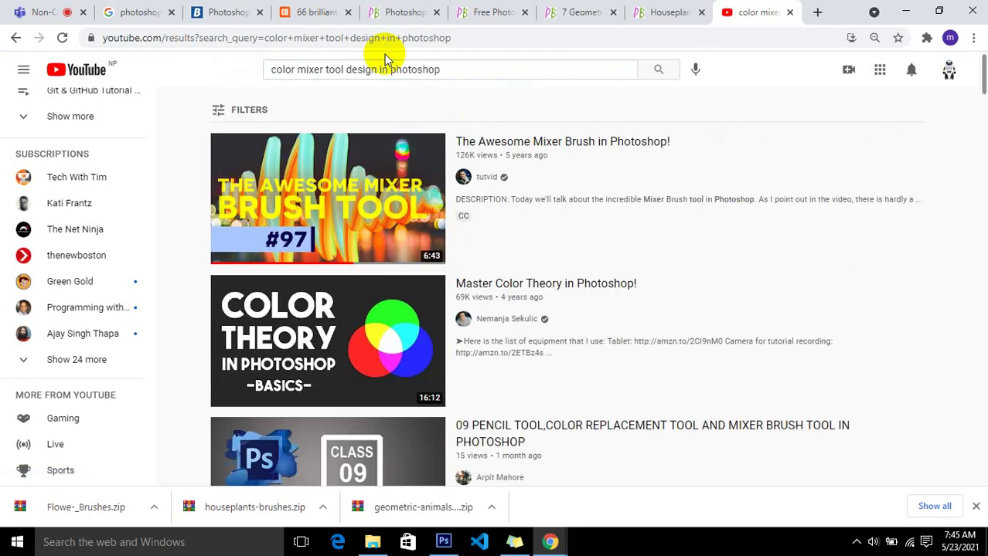
scroll(433, 263, down, 2)
scroll(357, 363, down, 2)
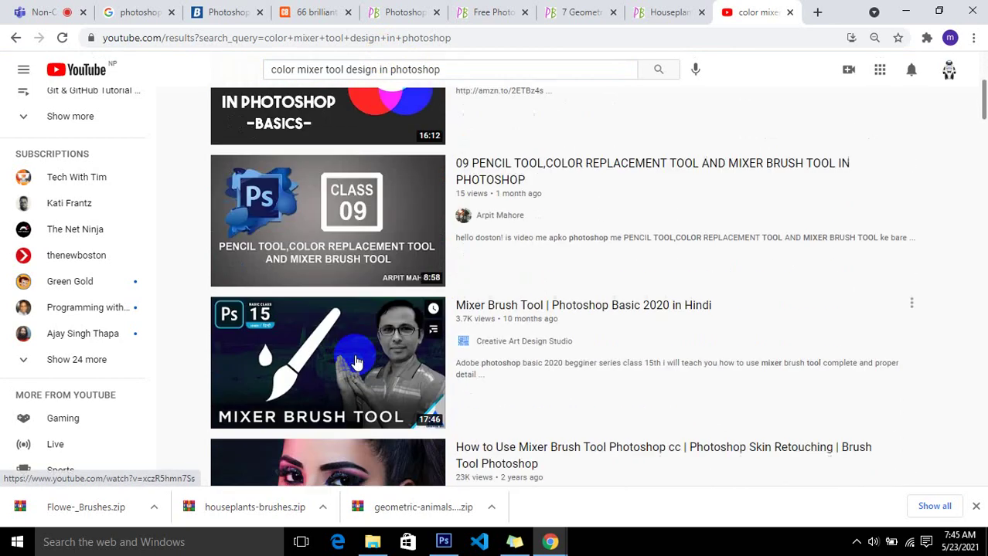
scroll(356, 363, down, 2)
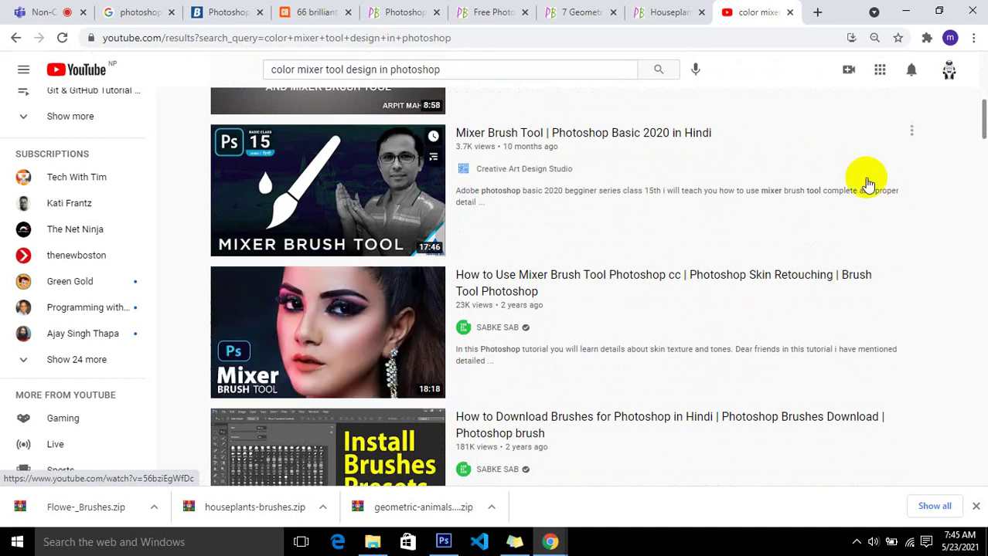
click(905, 11)
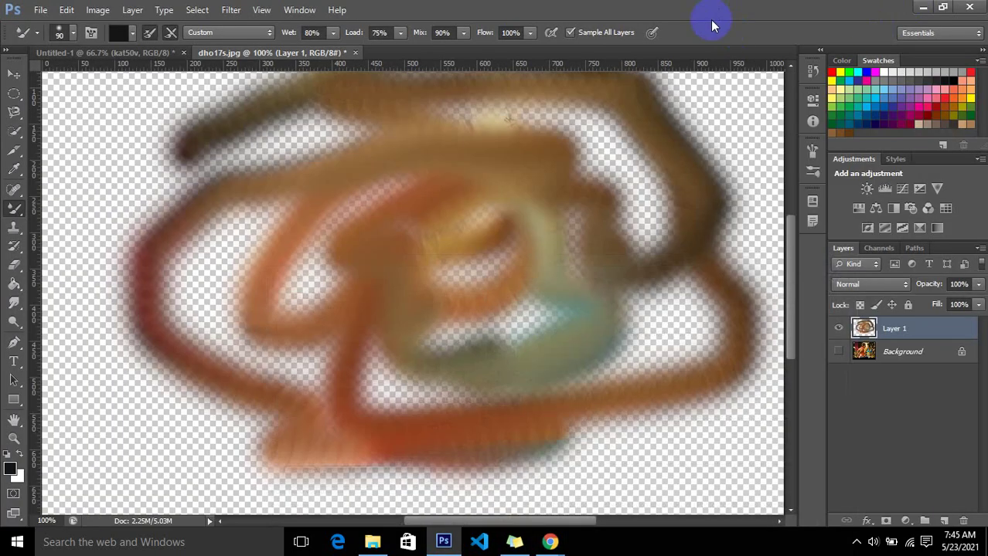
Remove the paint layer from dho17s.jpg, then return to Untitled-1 and deselect the tank top.
key(ctrl+alt+z)
key(ctrl+alt+z)
key(ctrl+alt+z)
key(ctrl+alt+z)
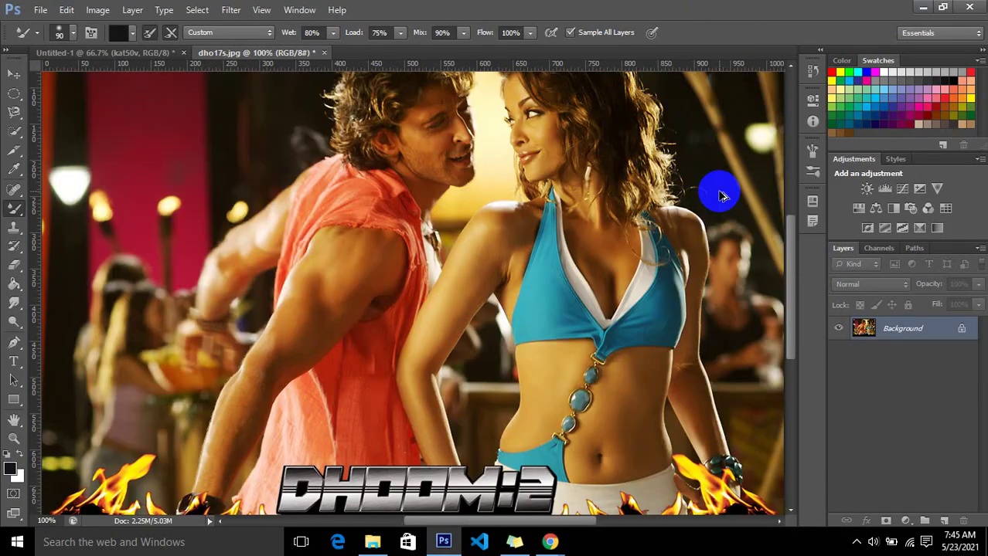
click(7, 231)
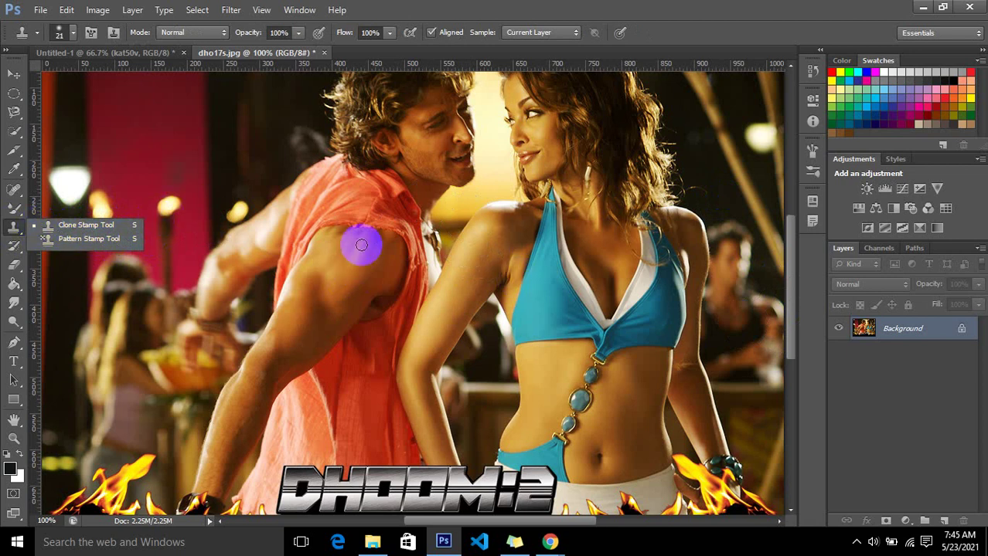
click(133, 52)
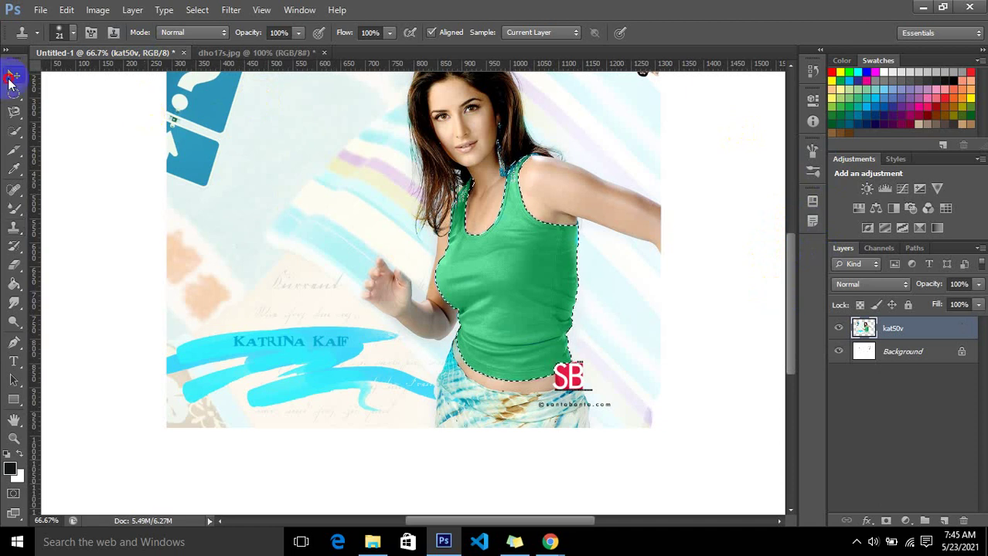
click(13, 74)
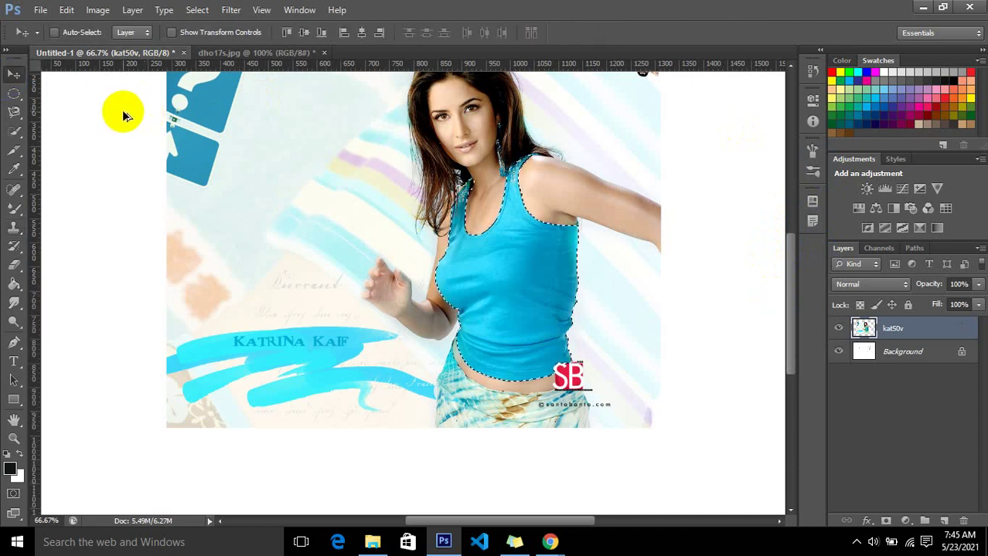
key(ctrl+d)
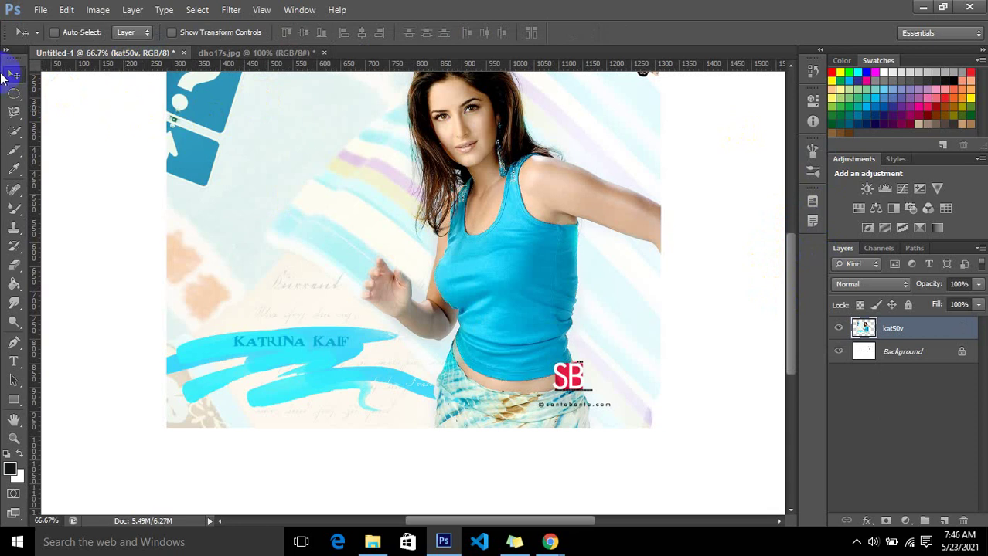
Zoom out to 50% and move the kat50v photo to the right after a failed clone attempt.
key(ctrl+minus)
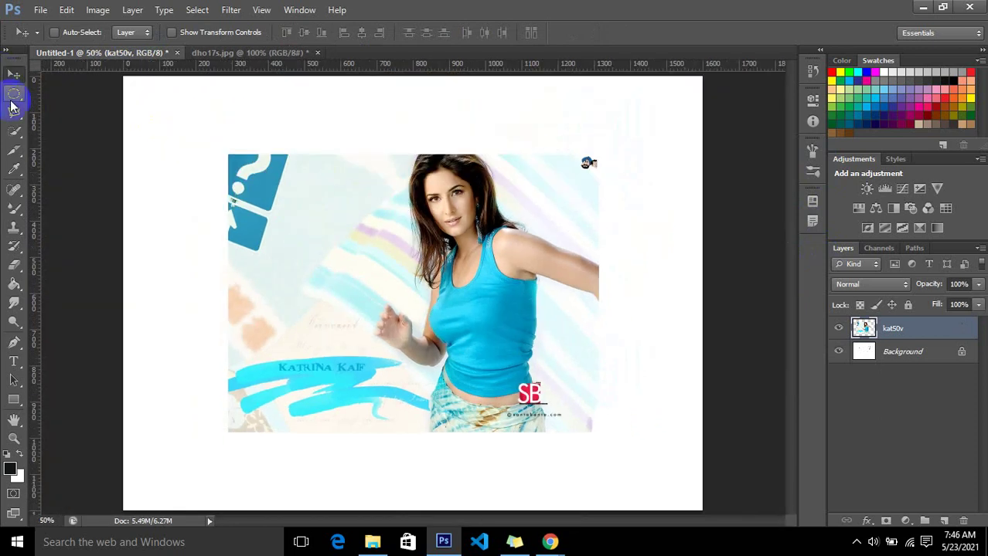
click(14, 227)
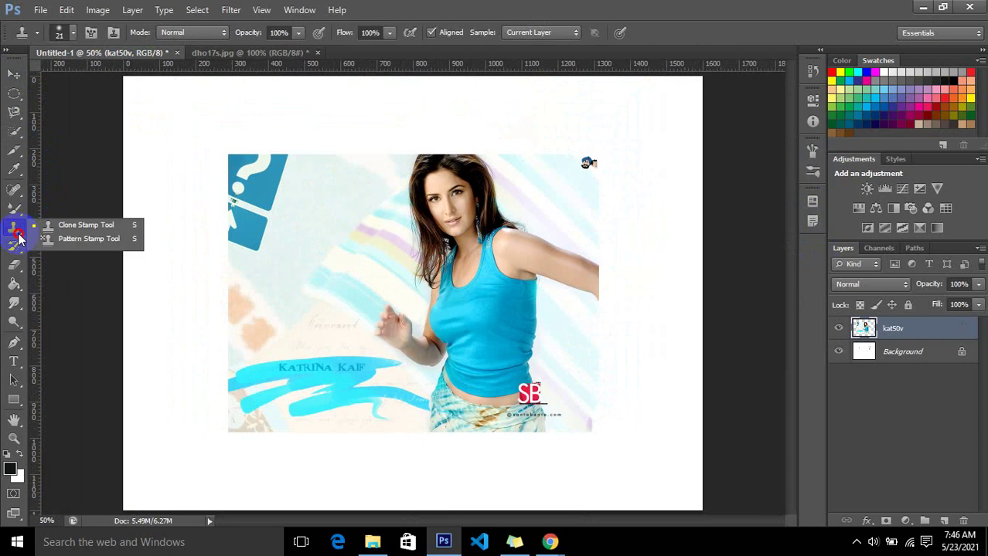
click(74, 230)
alt+click(412, 217)
click(169, 232)
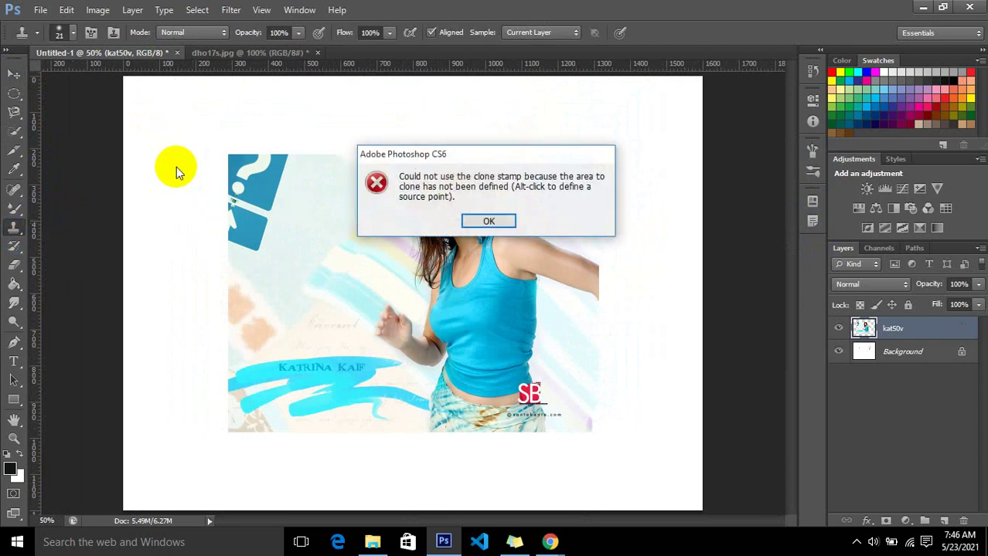
click(481, 220)
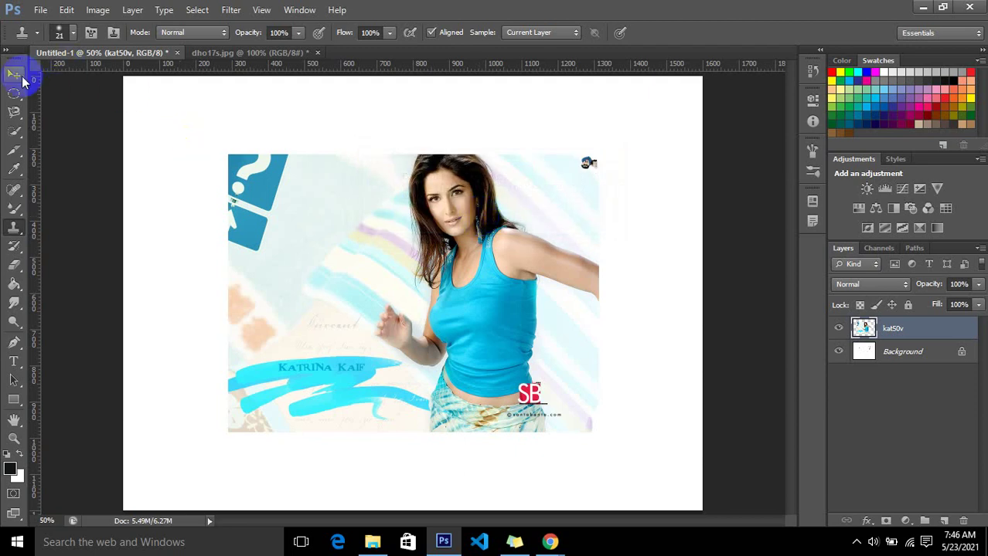
click(13, 73)
drag(365, 239, 469, 243)
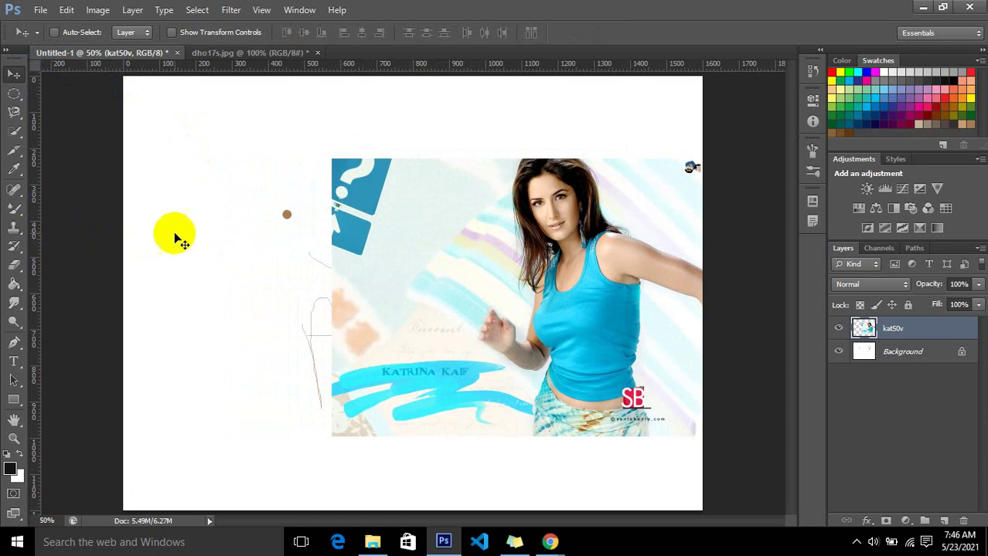
click(256, 252)
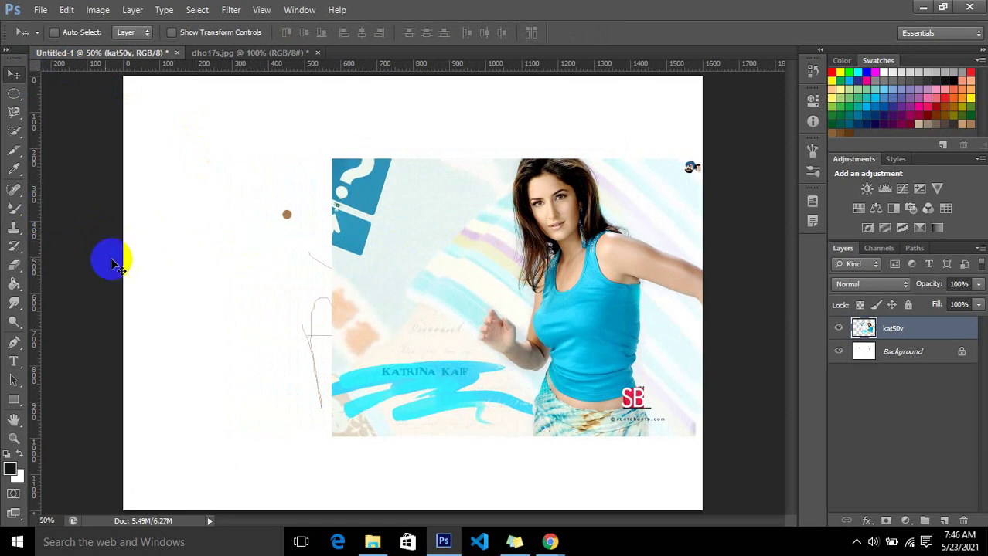
Clone-stamp the woman's face and outstretched arm onto the blank left canvas with a larger brush.
click(14, 227)
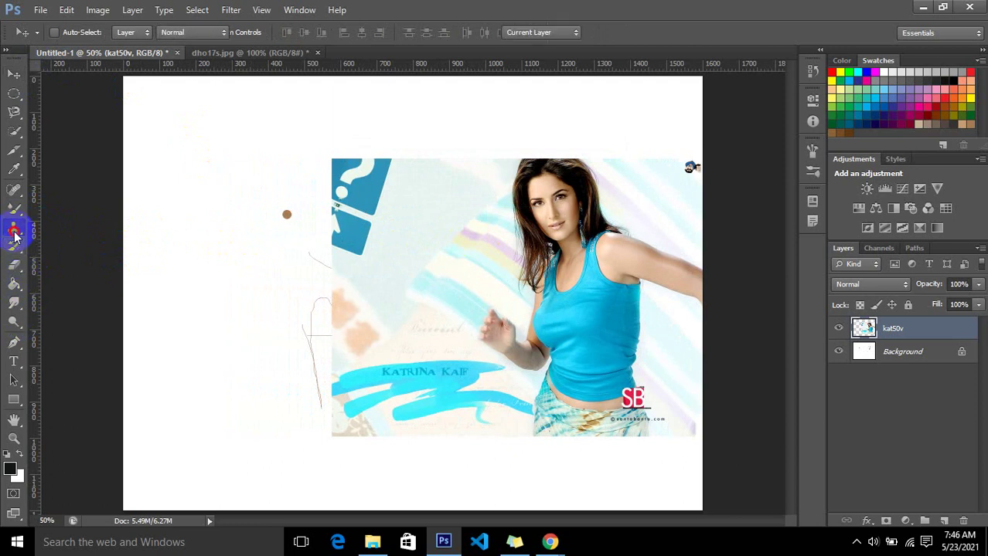
click(75, 232)
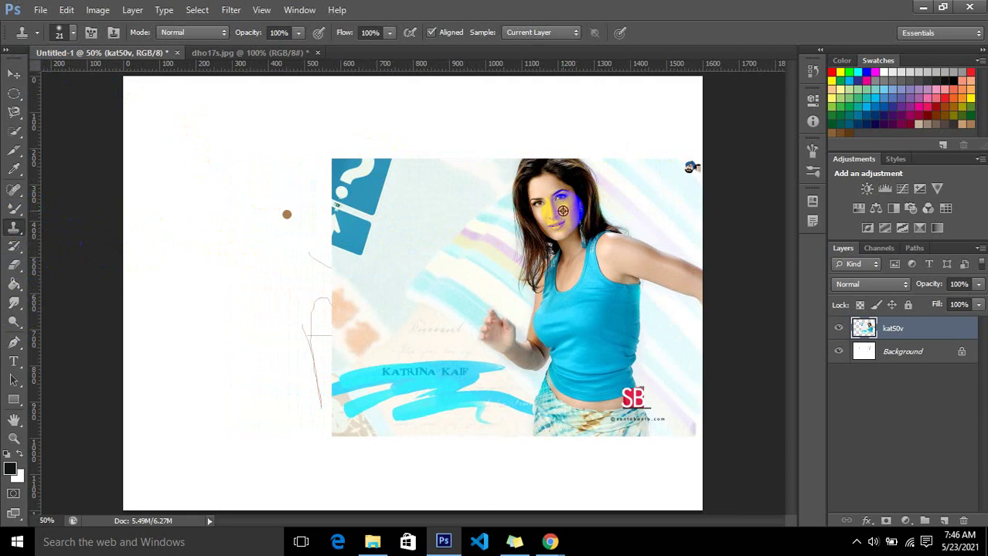
mouse_move(210, 232)
mouse_down()
mouse_move(205, 208)
mouse_move(226, 214)
mouse_move(165, 220)
mouse_move(194, 181)
mouse_move(202, 242)
mouse_move(218, 251)
mouse_move(202, 249)
mouse_move(198, 197)
mouse_move(174, 205)
mouse_move(191, 215)
mouse_move(191, 230)
mouse_move(170, 221)
mouse_move(205, 166)
mouse_move(220, 245)
mouse_move(165, 243)
mouse_move(194, 224)
mouse_move(228, 227)
mouse_move(231, 180)
mouse_move(221, 158)
mouse_move(194, 150)
mouse_move(157, 159)
mouse_move(153, 221)
mouse_move(166, 209)
mouse_up()
key(bracketright)
click(242, 152)
mouse_move(232, 166)
mouse_down()
mouse_move(221, 209)
mouse_move(217, 198)
mouse_up()
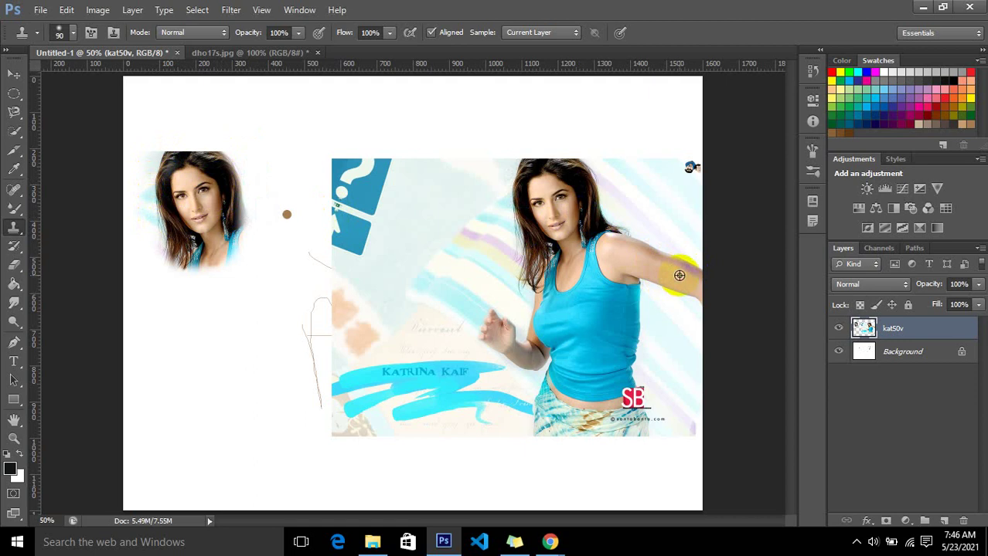
mouse_move(210, 336)
mouse_down()
mouse_move(220, 353)
mouse_move(168, 347)
mouse_move(165, 307)
mouse_move(212, 317)
mouse_move(235, 338)
mouse_up()
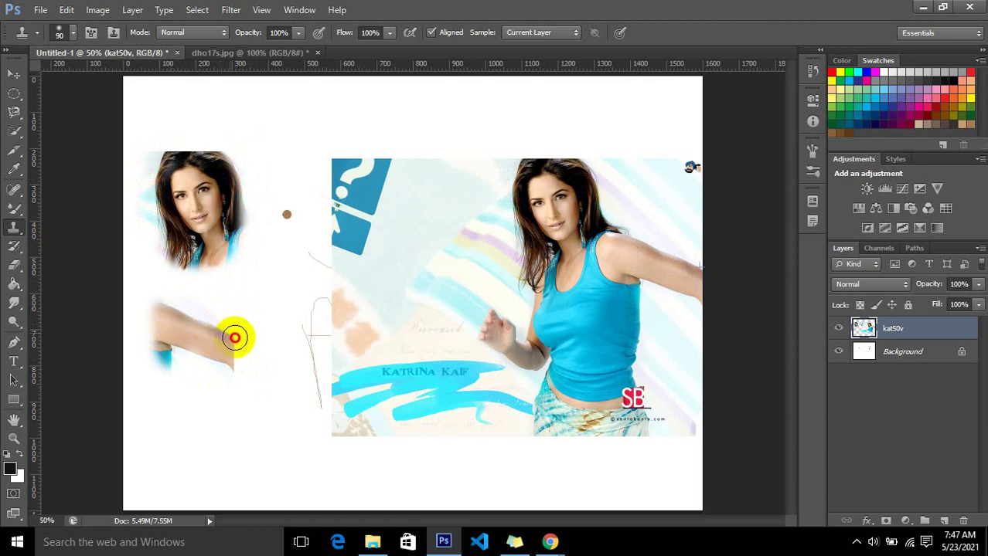
drag(339, 329, 326, 320)
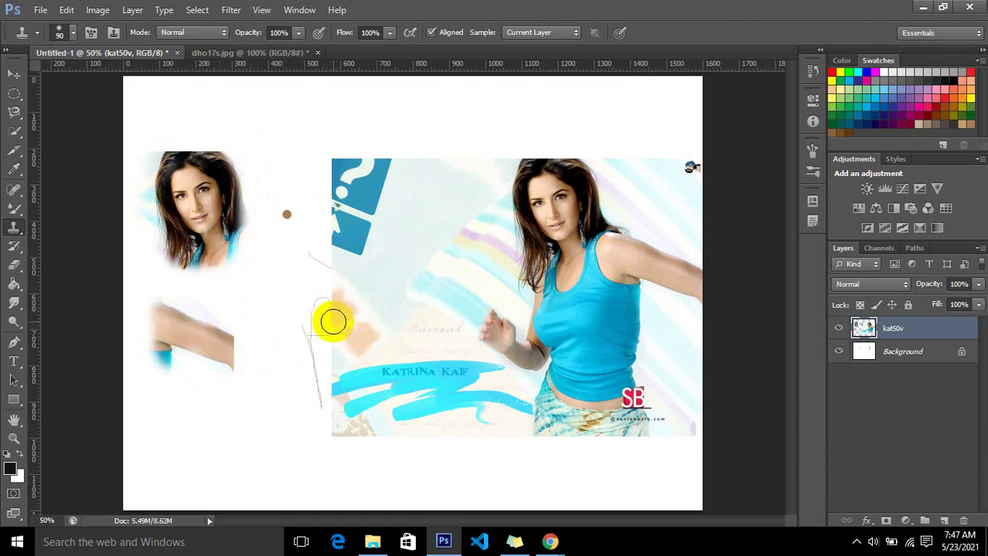
right_click(18, 230)
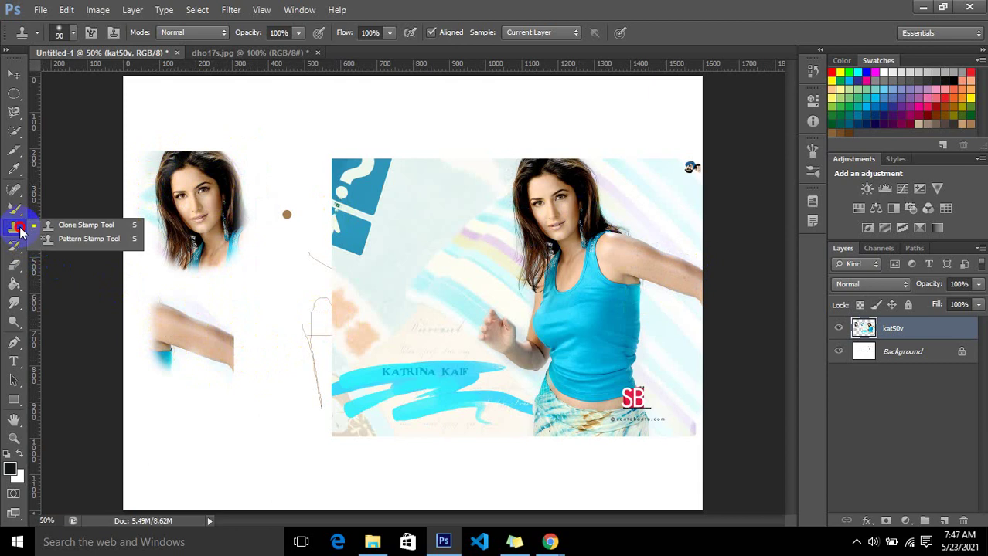
Select the Pattern Stamp, step back past the clone strokes and move, then deselect the tank top.
click(69, 248)
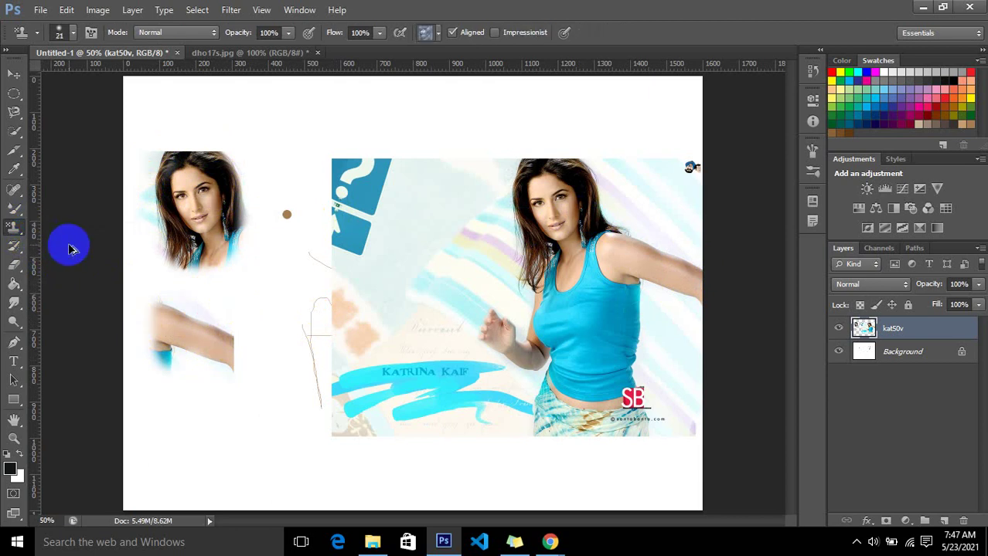
key(ctrl+alt+z)
key(ctrl+alt+z)
key(ctrl+alt+z)
key(ctrl+alt+z)
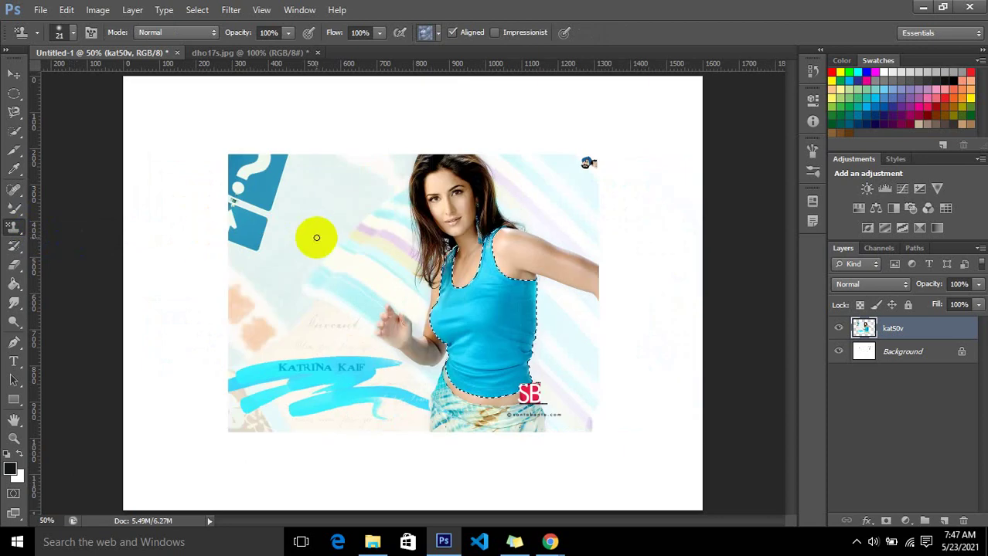
click(446, 238)
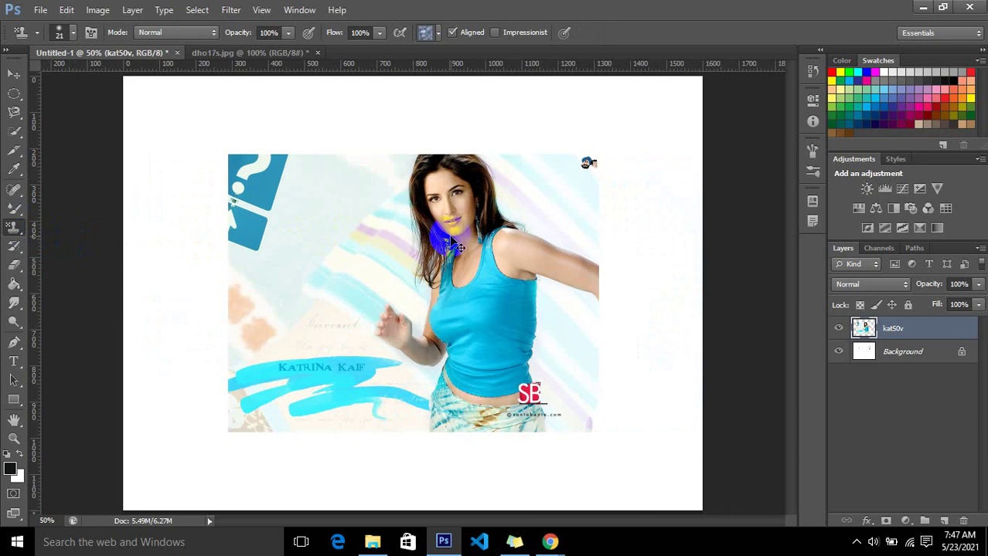
key(ctrl+alt+z)
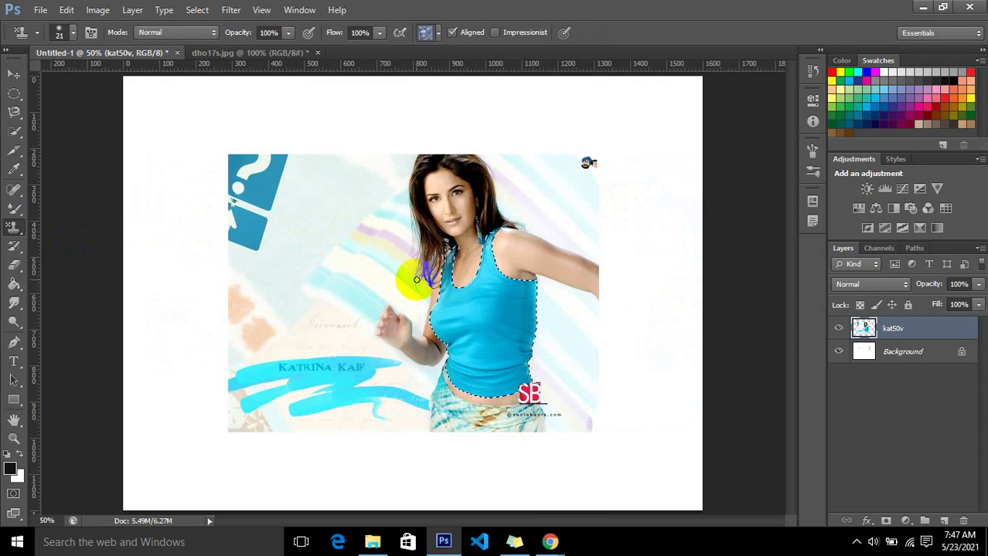
key(ctrl+d)
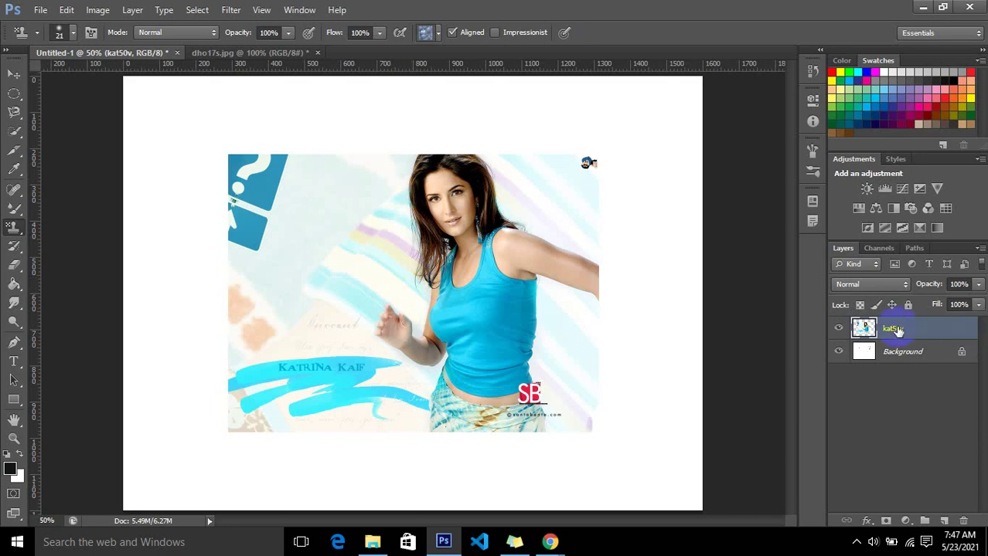
Hide the kat50v photo layer and draw a large rectangular selection.
click(838, 327)
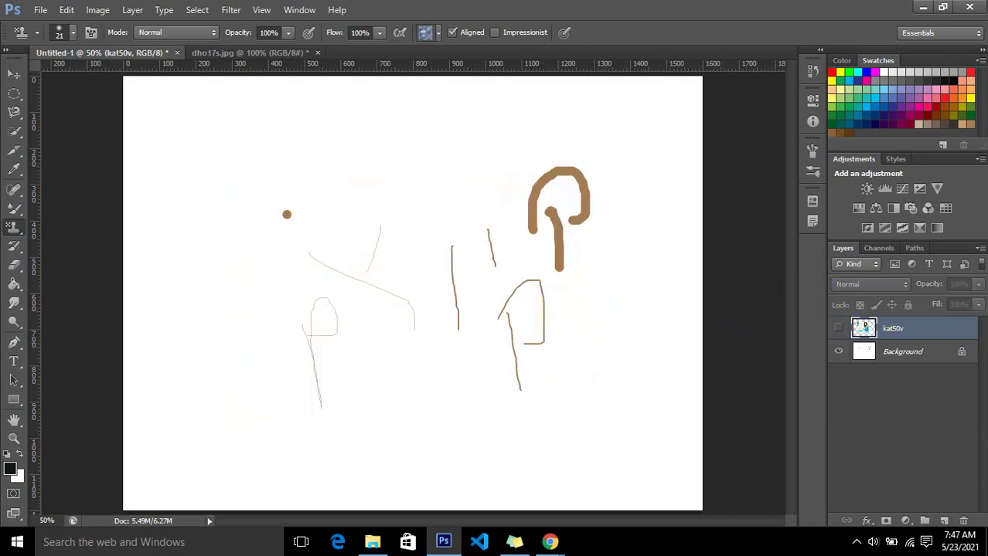
click(226, 111)
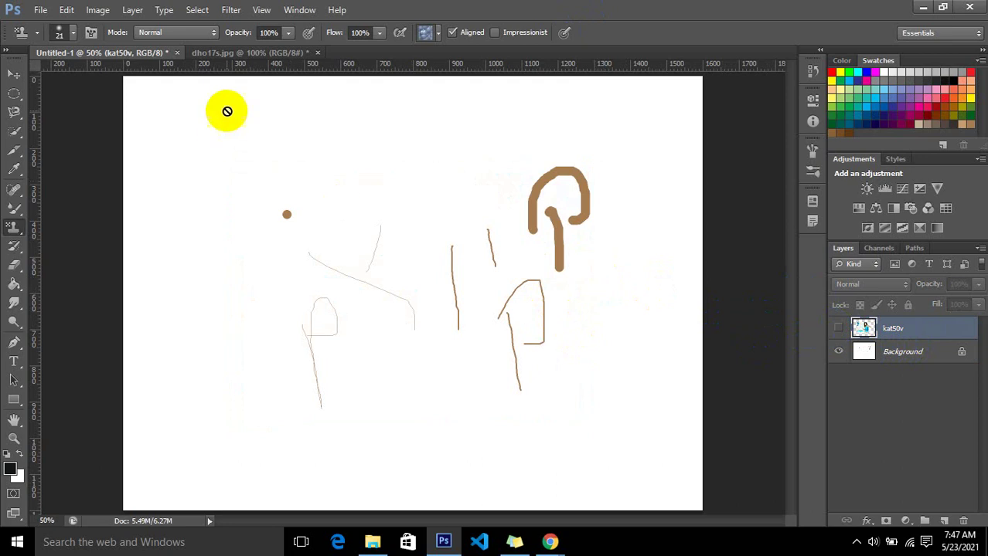
right_click(13, 96)
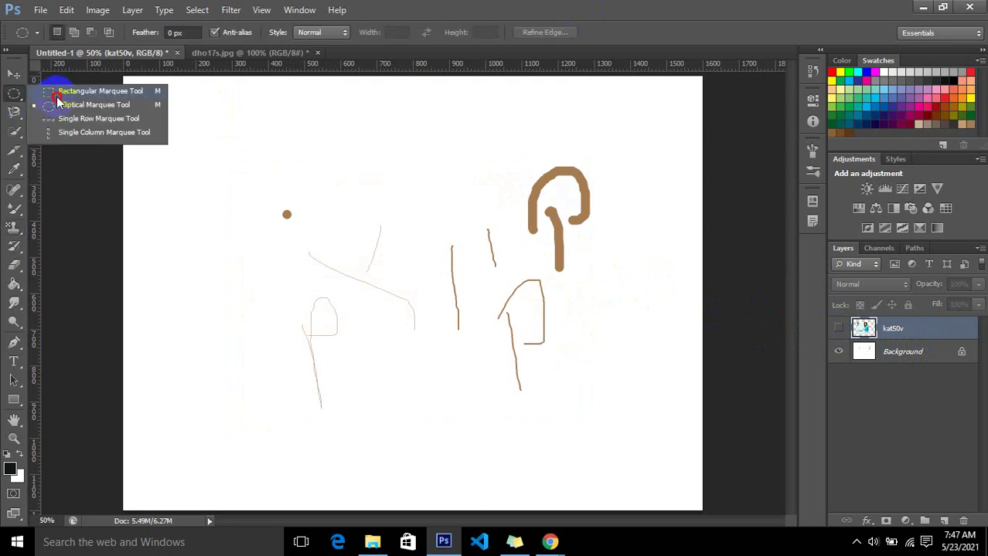
click(58, 94)
drag(199, 140, 624, 399)
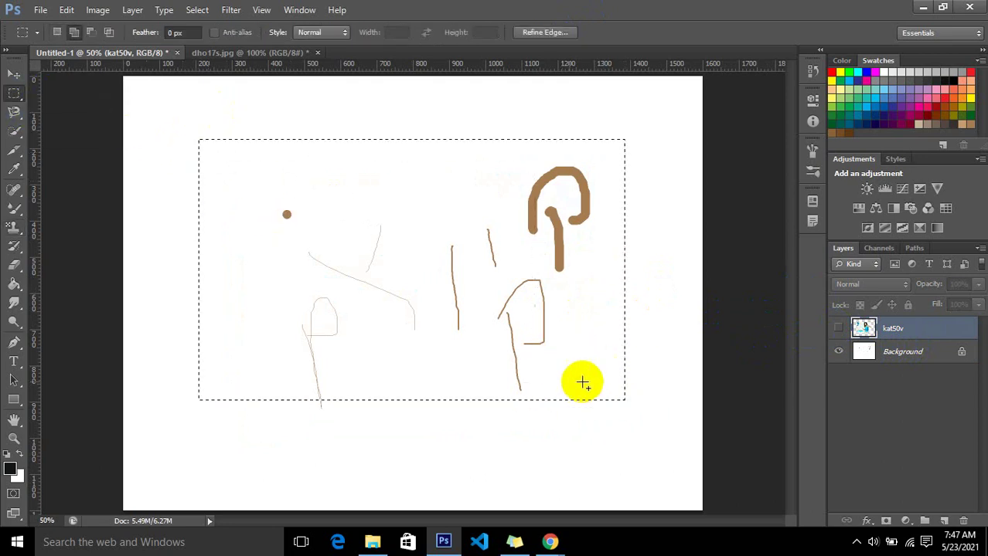
Choose the Pattern Stamp with the rainbow circle pattern and dismiss the hidden-layer error.
click(13, 227)
right_click(13, 227)
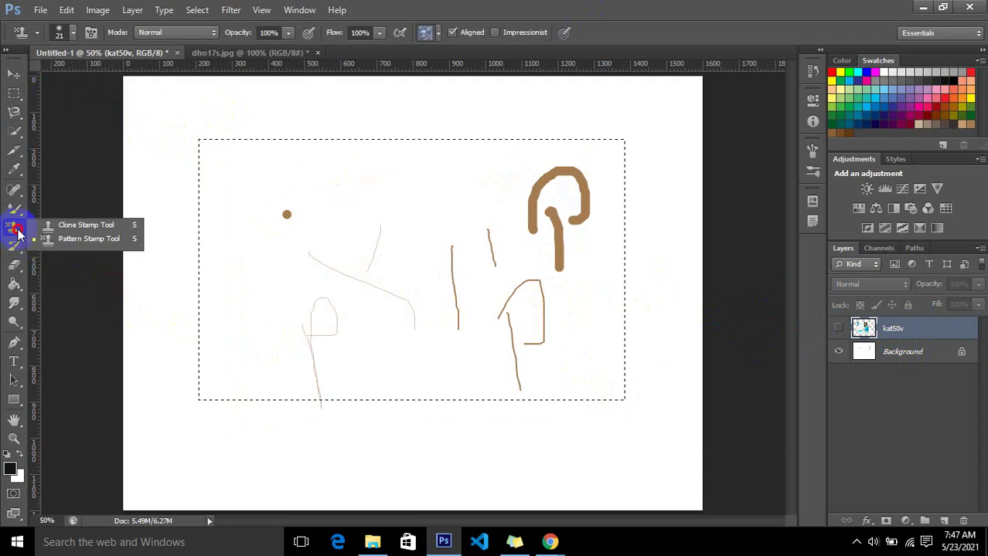
click(98, 241)
click(438, 33)
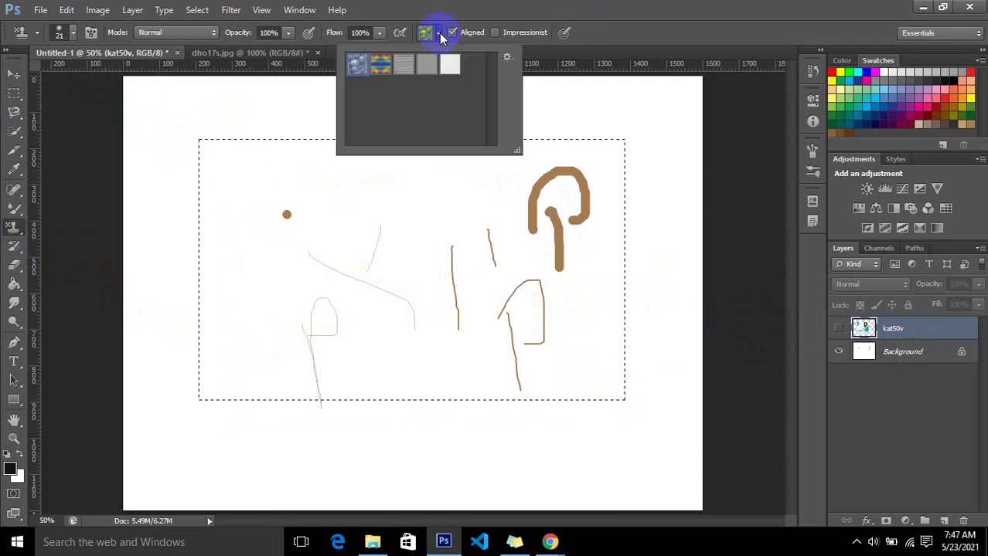
click(380, 64)
click(360, 179)
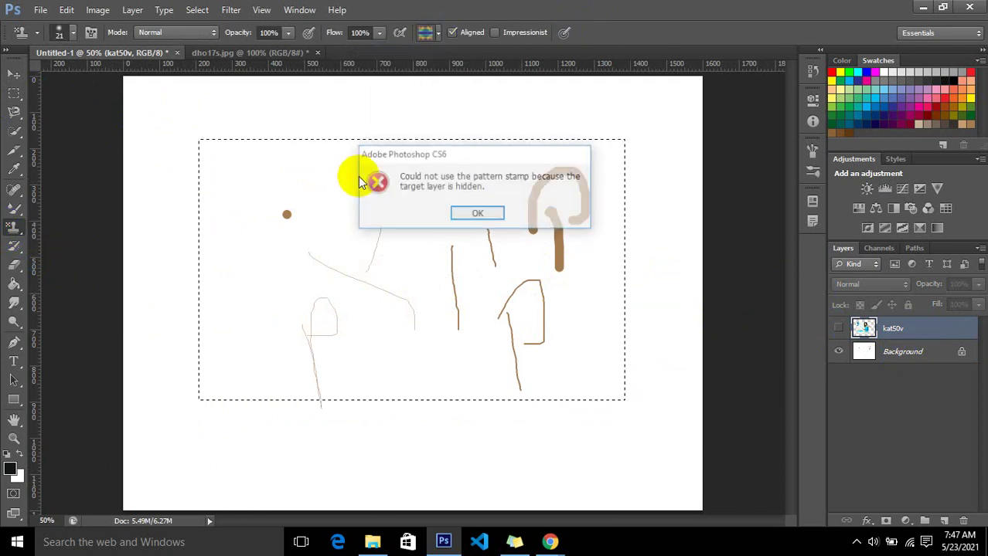
click(477, 213)
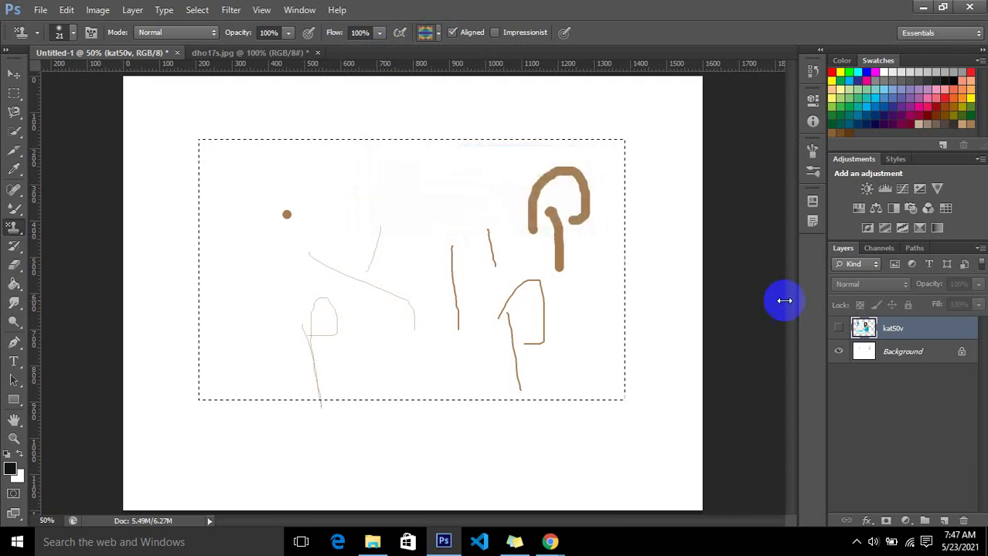
On a new Layer 1, stamp blue-and-orange rings across the rectangle at size 175, then deselect.
key(ctrl+shift+n)
key(Return)
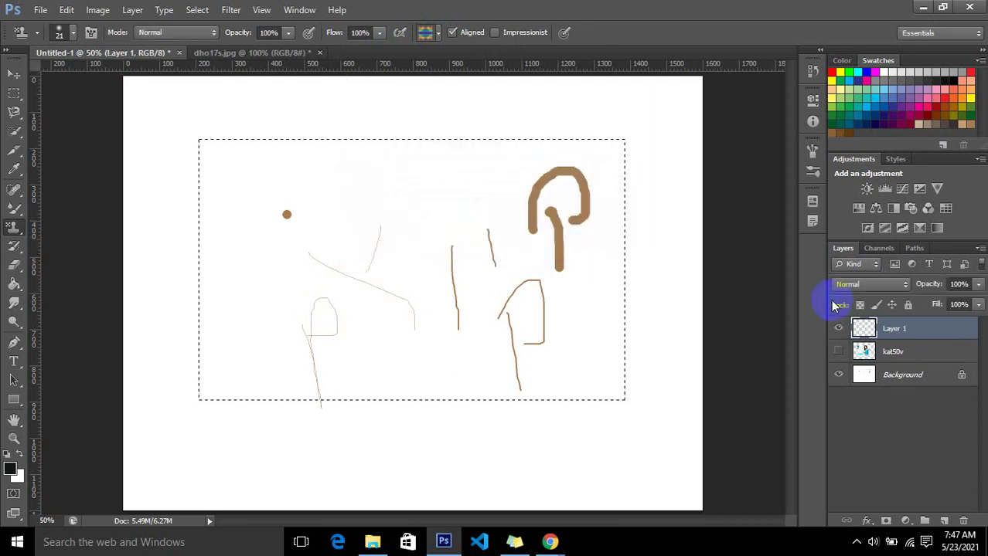
mouse_move(357, 215)
mouse_down()
mouse_move(329, 160)
mouse_move(549, 161)
mouse_move(647, 198)
mouse_move(280, 177)
mouse_move(551, 194)
mouse_move(584, 223)
mouse_move(591, 304)
mouse_move(126, 234)
mouse_move(629, 295)
mouse_move(179, 330)
mouse_move(706, 352)
mouse_move(155, 346)
mouse_move(453, 405)
mouse_move(639, 397)
mouse_move(607, 142)
mouse_move(486, 140)
mouse_move(607, 155)
mouse_move(247, 132)
mouse_move(183, 160)
mouse_move(167, 380)
mouse_move(225, 266)
mouse_move(551, 326)
mouse_up()
key(bracketright)
key(bracketright)
key(bracketright)
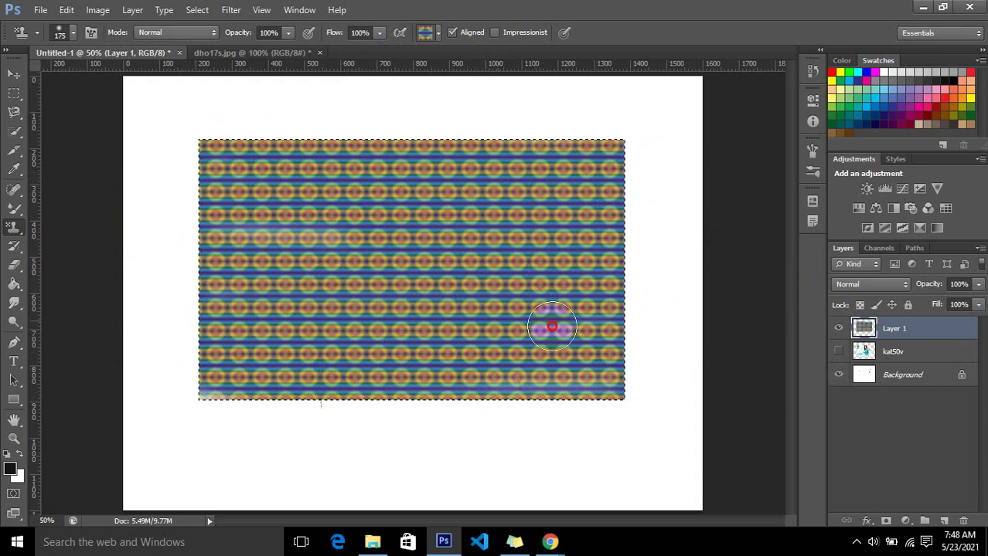
drag(248, 185, 626, 117)
drag(236, 412, 470, 398)
drag(597, 308, 602, 304)
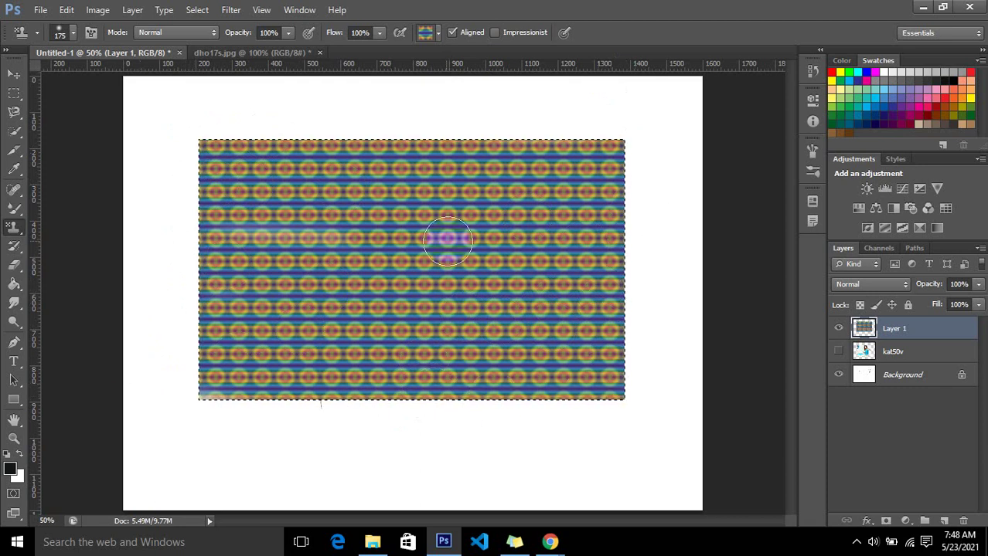
key(ctrl+d)
Make kat50v the active visible layer, hide the patterned Layer 1, and zoom in.
click(894, 357)
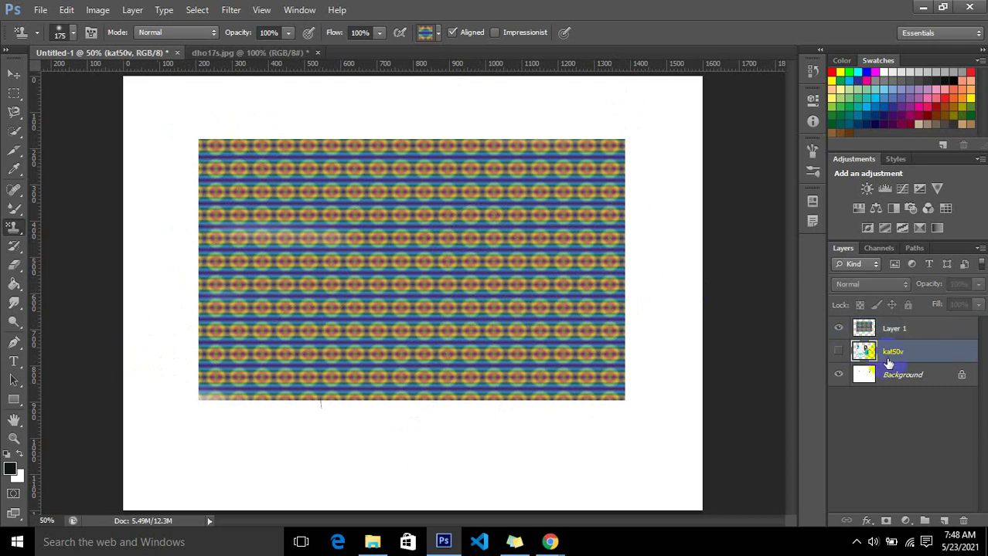
click(838, 352)
click(838, 329)
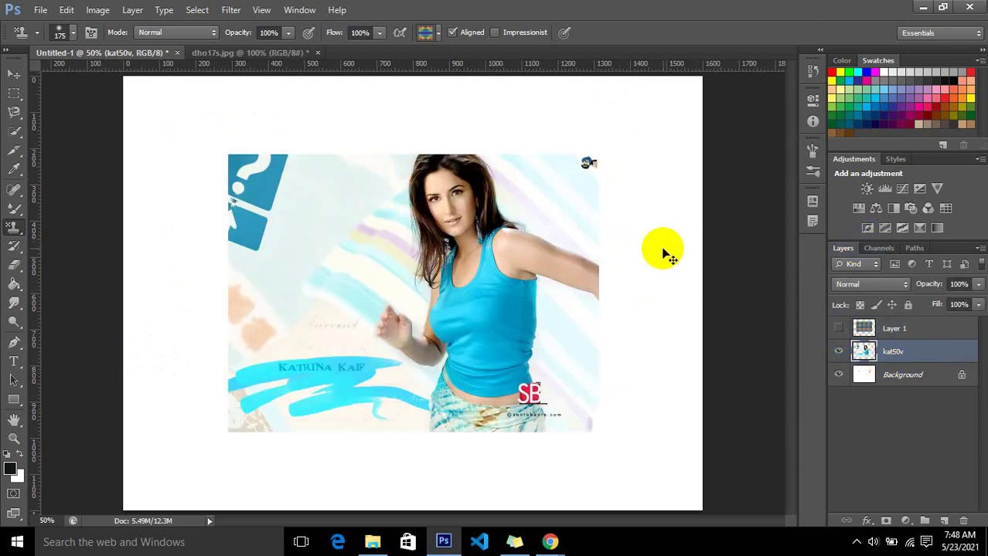
key(ctrl+plus)
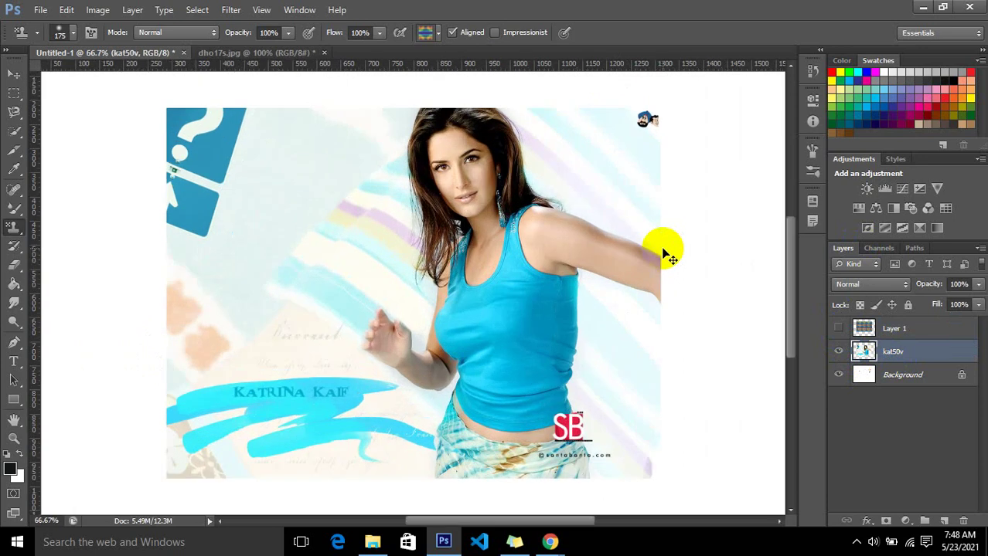
alt+click(549, 288)
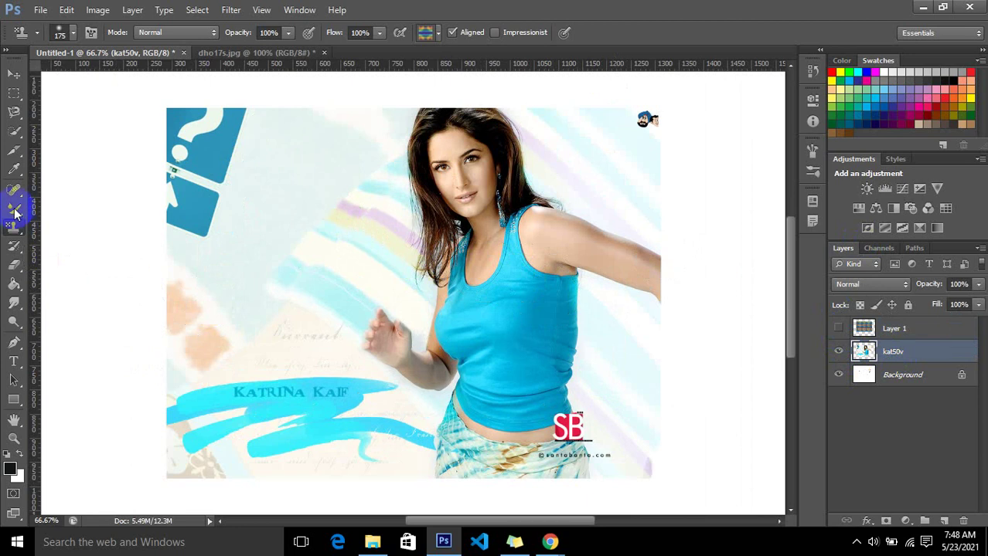
Set the Rectangular Marquee to Fixed Ratio style with a 1:1 width-to-height ratio.
click(13, 91)
click(360, 207)
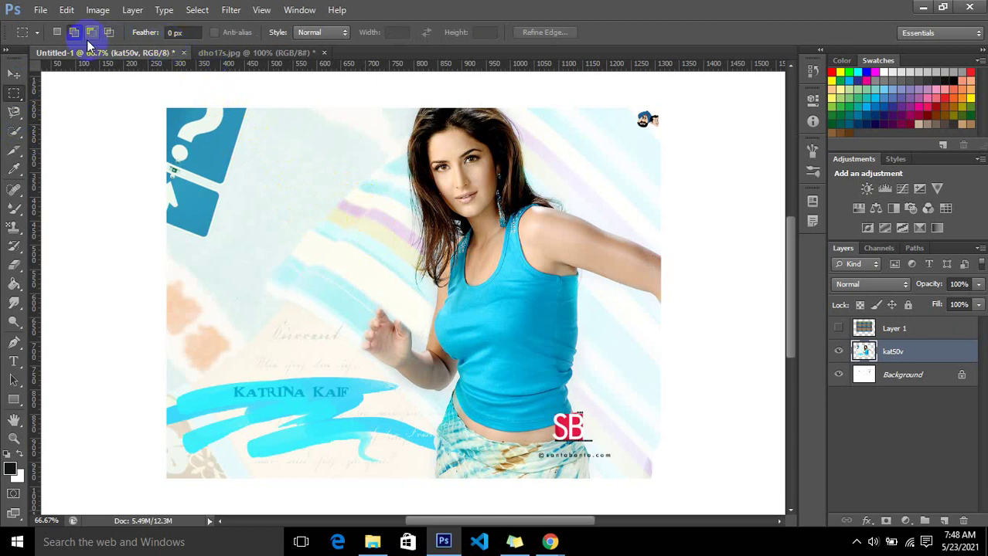
click(318, 41)
click(317, 57)
click(480, 32)
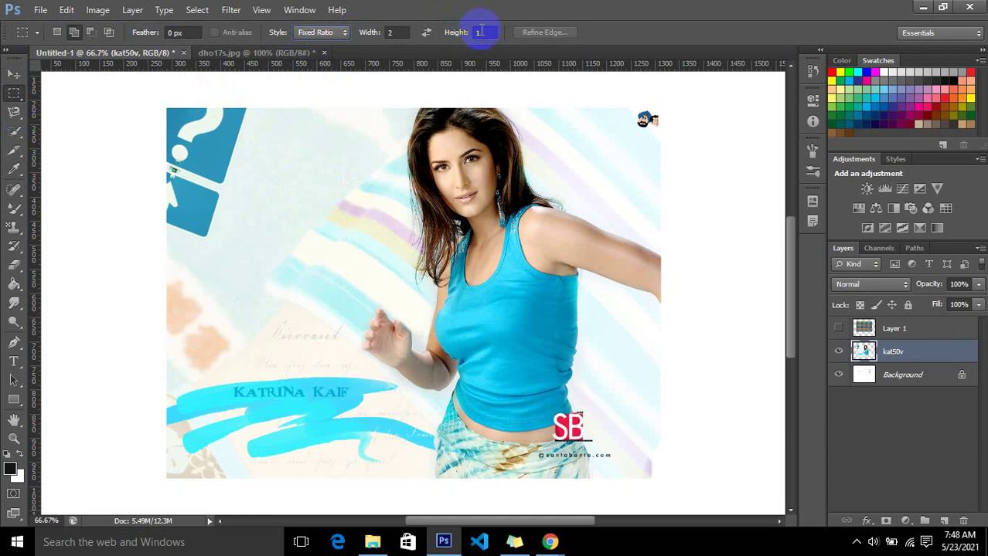
click(392, 32)
text(1)
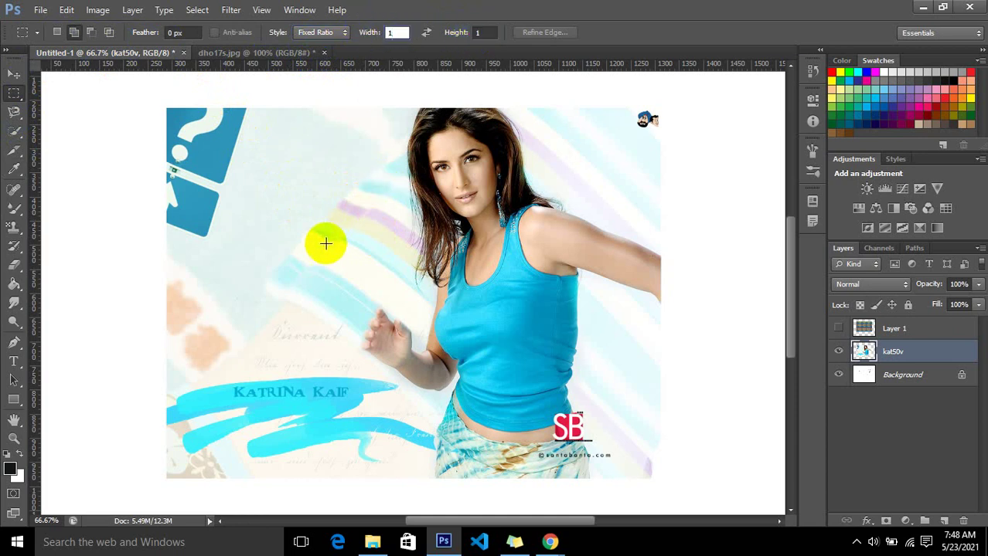
Marquee a 16 × 16 px square of skin on her upper arm after a few trial squares.
drag(321, 224, 344, 239)
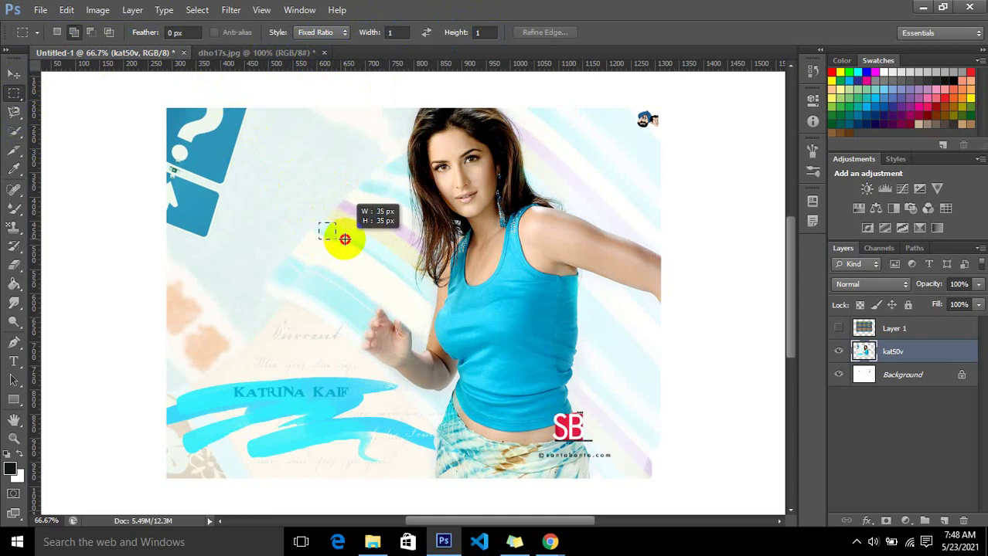
drag(344, 239, 345, 242)
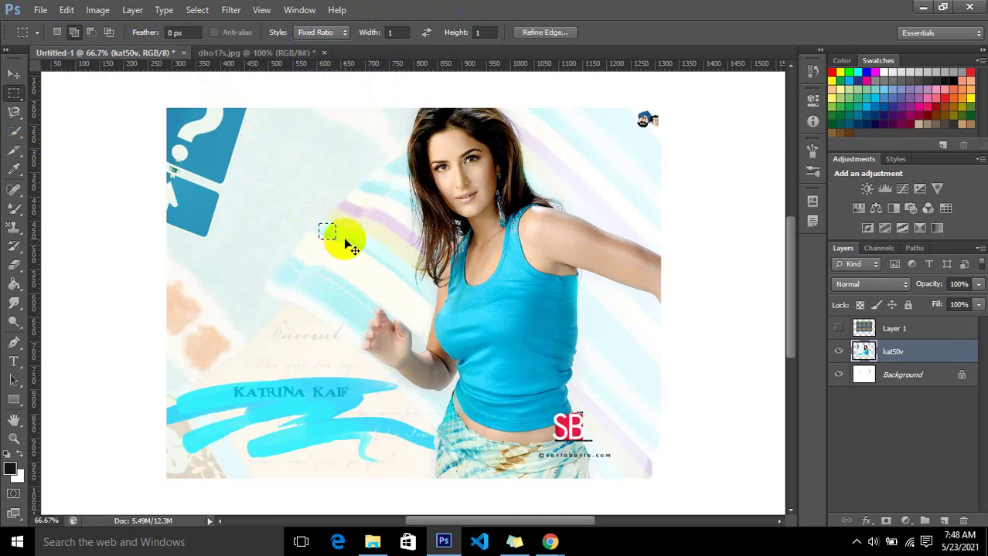
click(345, 243)
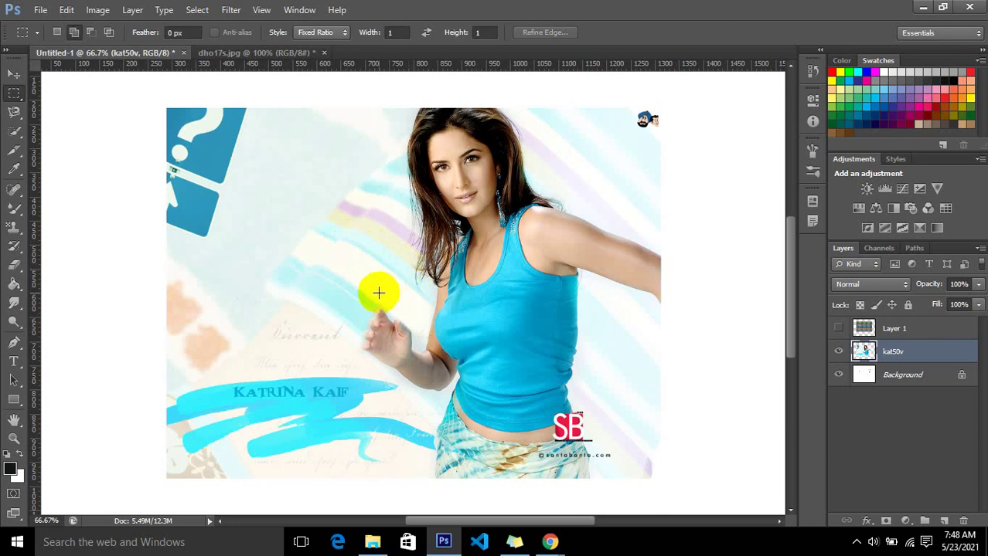
click(517, 405)
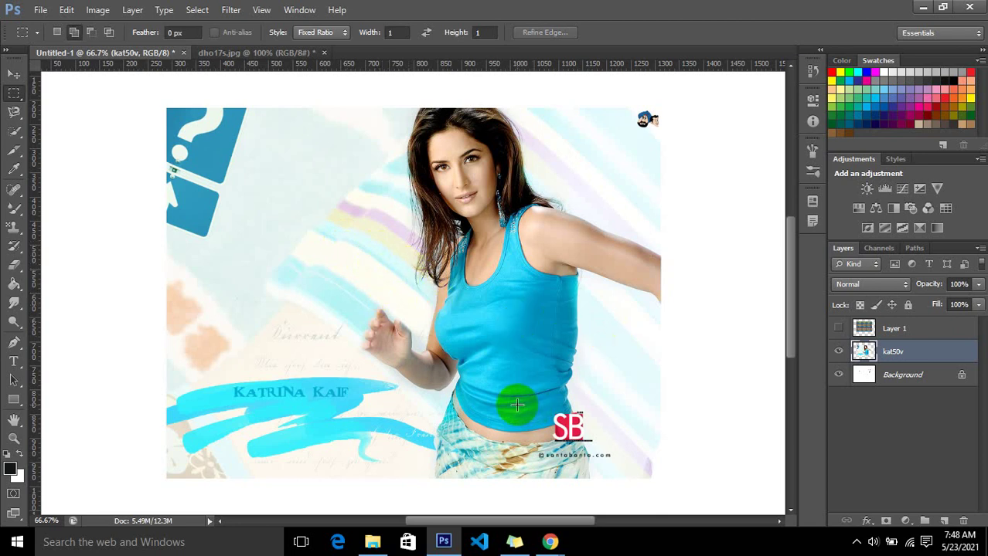
mouse_move(507, 393)
mouse_down()
mouse_move(509, 378)
mouse_move(486, 373)
mouse_move(500, 386)
mouse_up()
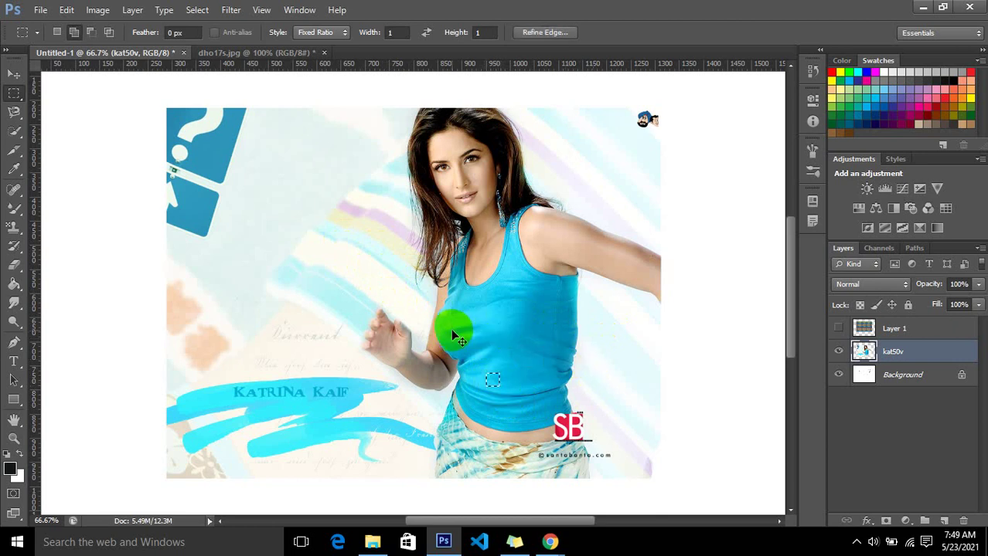
drag(452, 331, 416, 320)
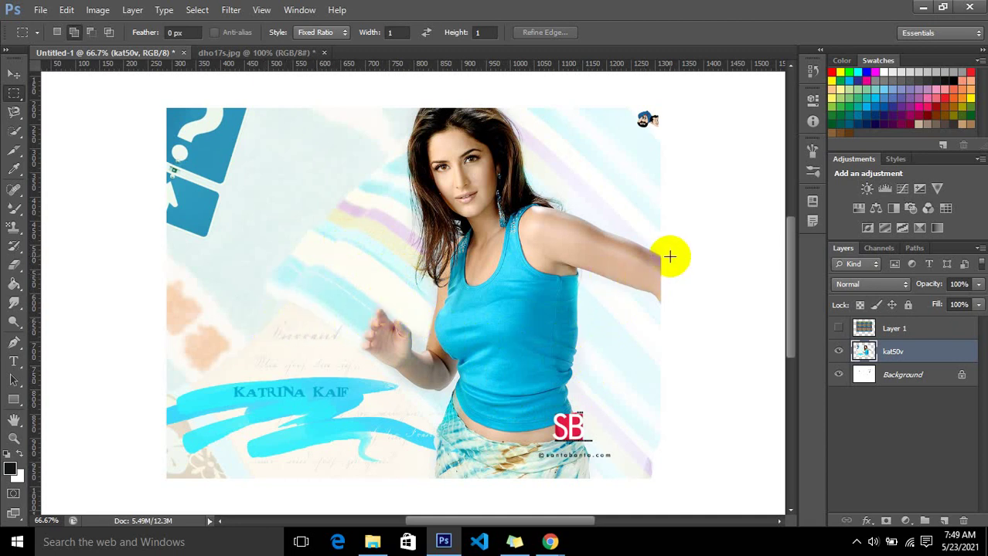
key(ctrl+plus)
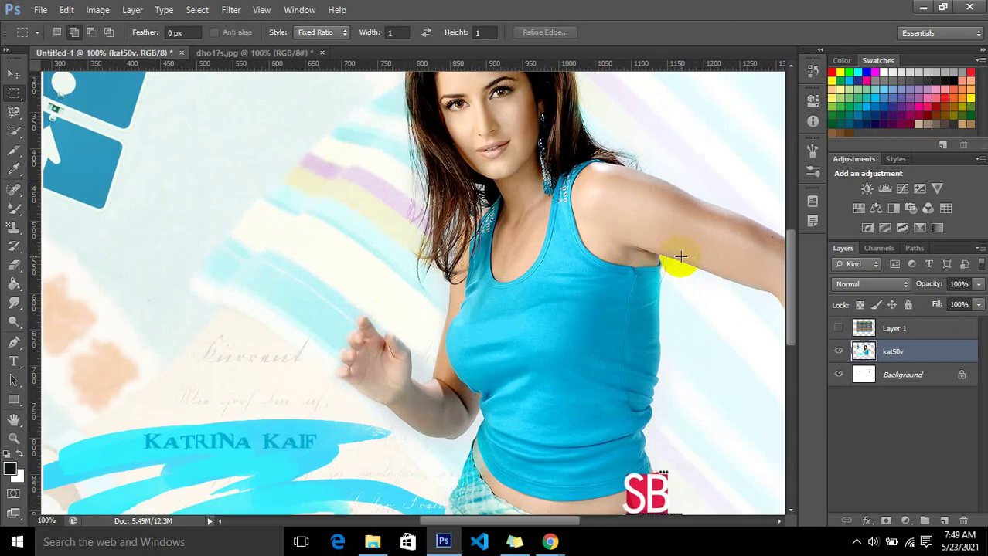
drag(695, 212, 706, 229)
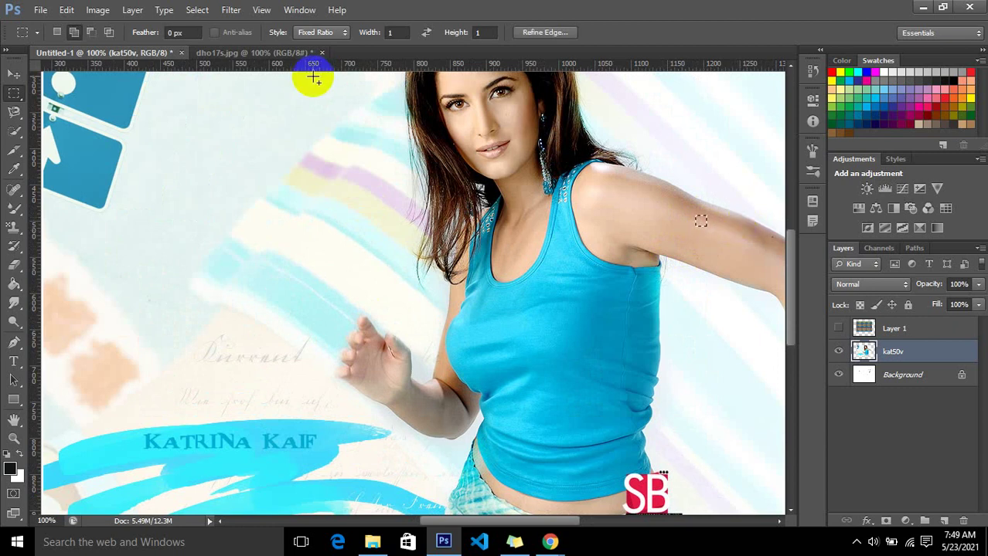
click(97, 11)
Crop Untitled-1 to the small skin square and define it as the pattern 'skin pattern'.
click(174, 158)
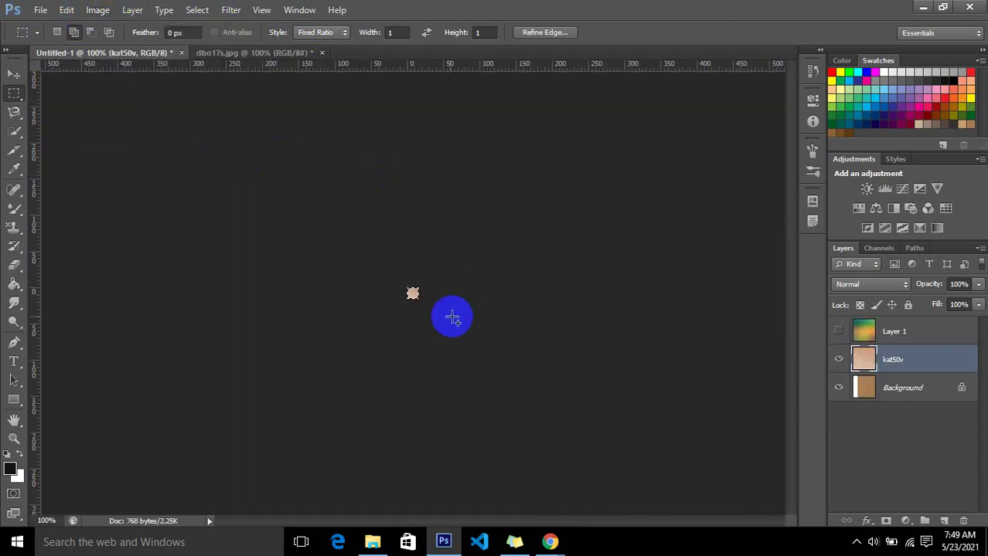
click(67, 10)
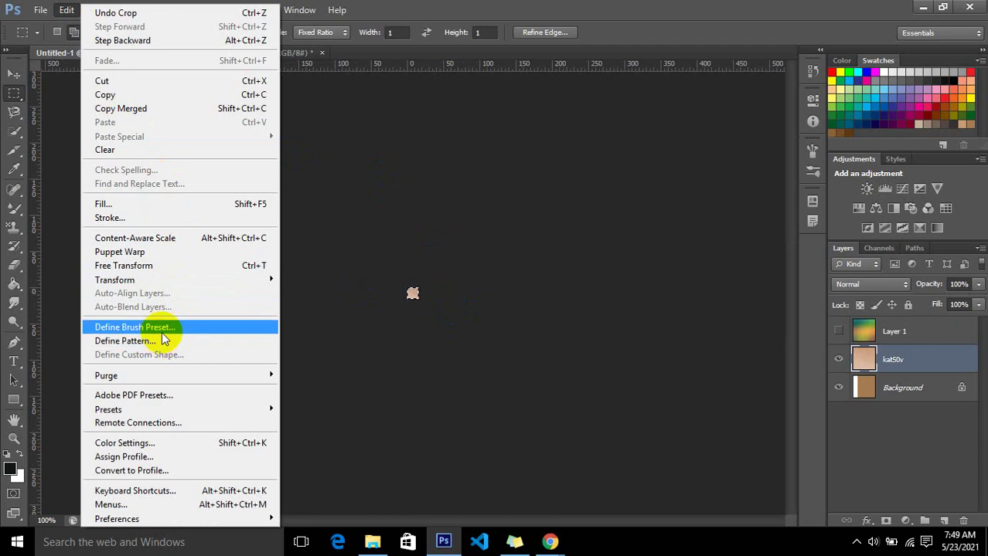
click(159, 345)
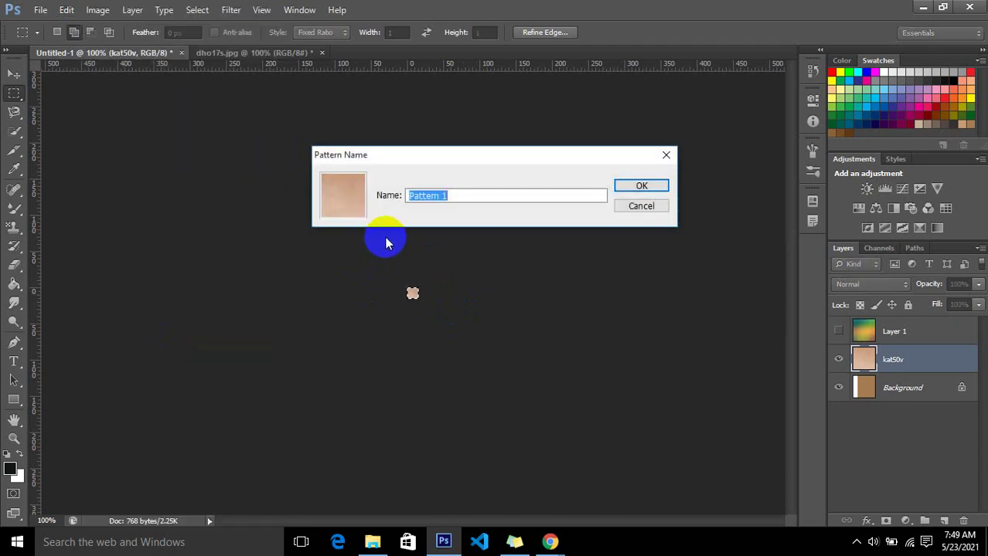
text(skin p)
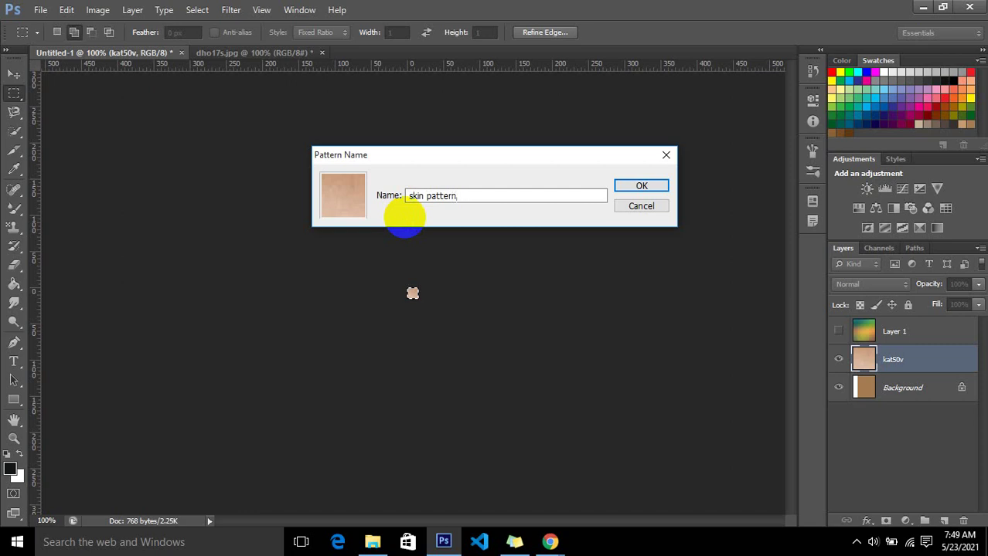
click(657, 186)
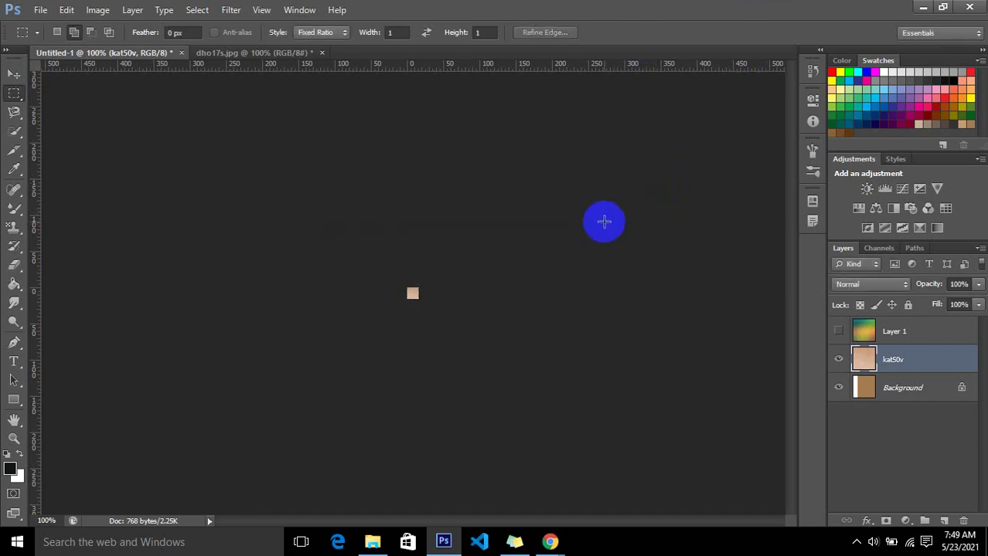
Undo the crop, hide the kat50v photo and Layer 1, and add a new Layer 2.
key(ctrl+z)
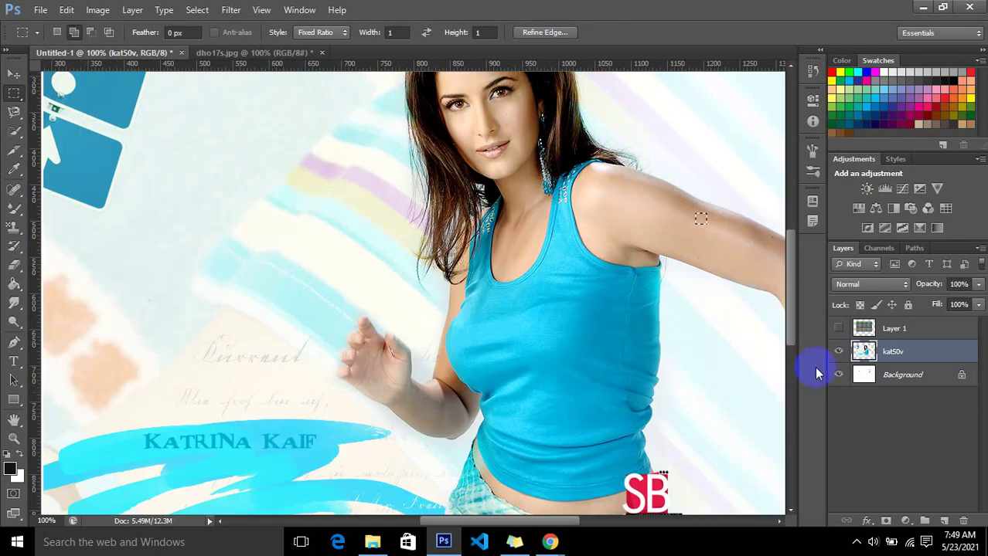
click(839, 352)
click(838, 329)
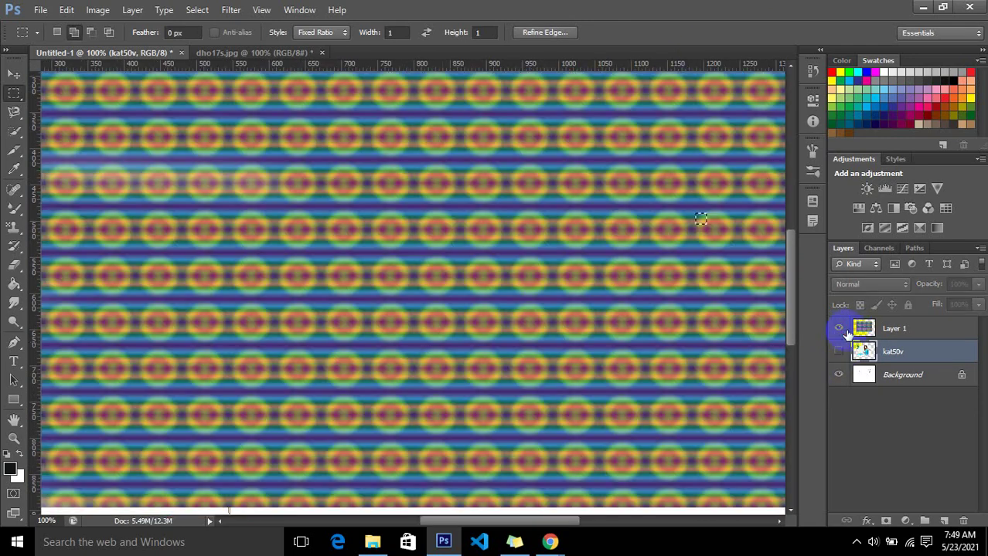
click(838, 328)
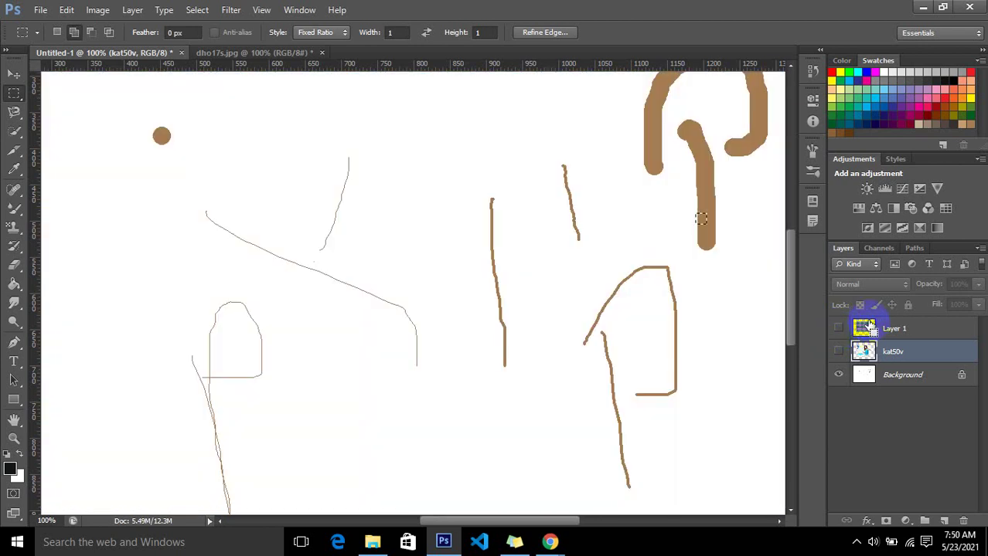
key(ctrl+shift+n)
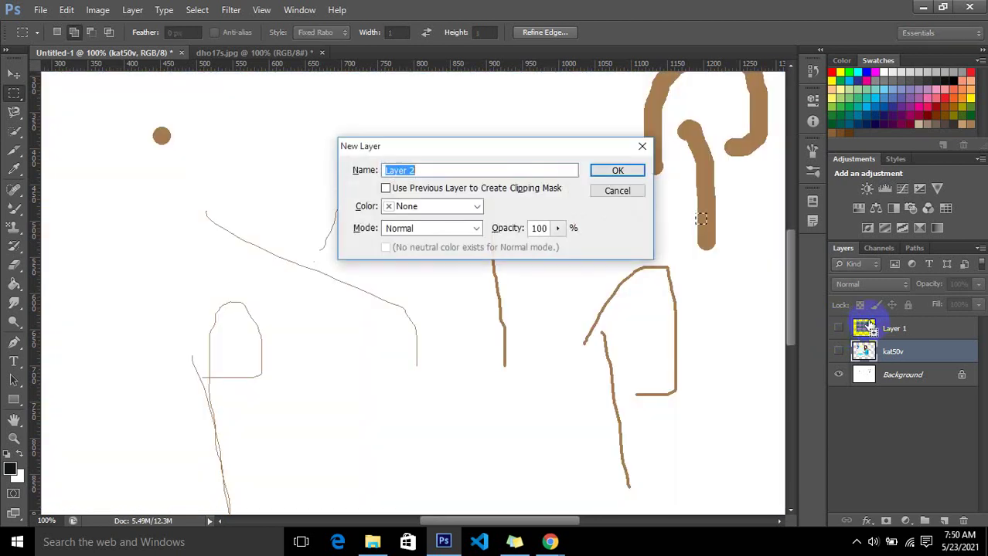
key(Return)
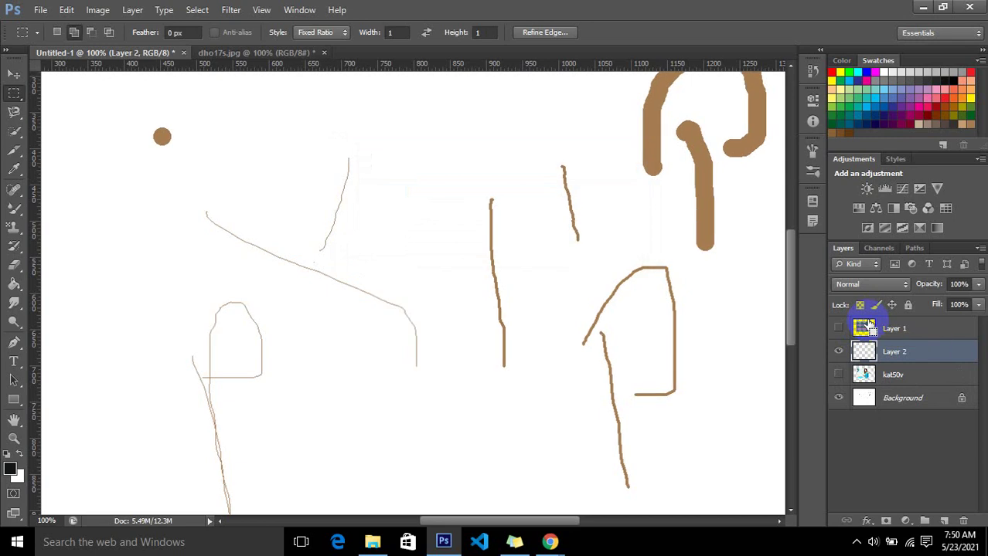
key(ctrl+minus)
key(ctrl+minus)
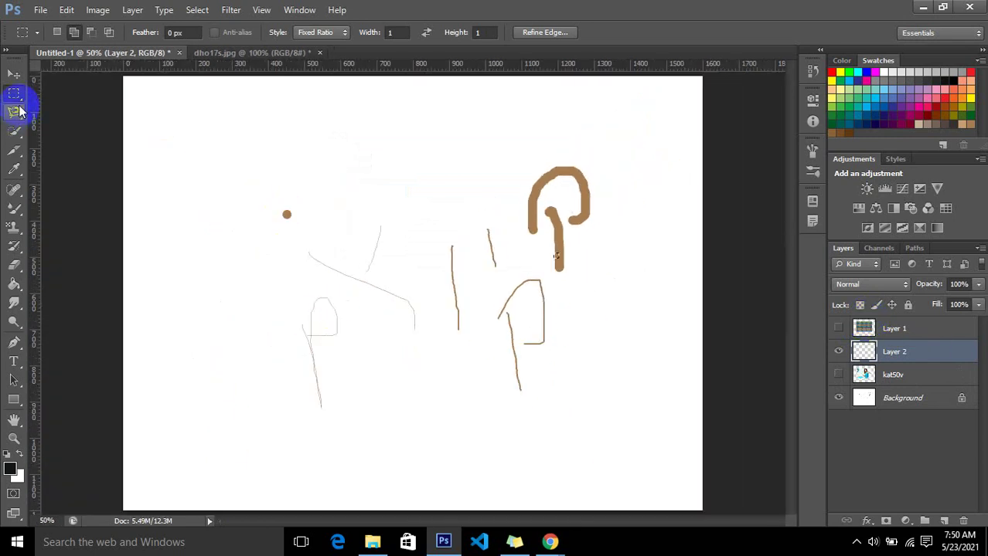
Select a Normal-style rectangle over almost the whole canvas and choose the Pattern Stamp Tool.
mouse_move(139, 110)
mouse_down()
mouse_move(565, 388)
mouse_move(760, 470)
mouse_up()
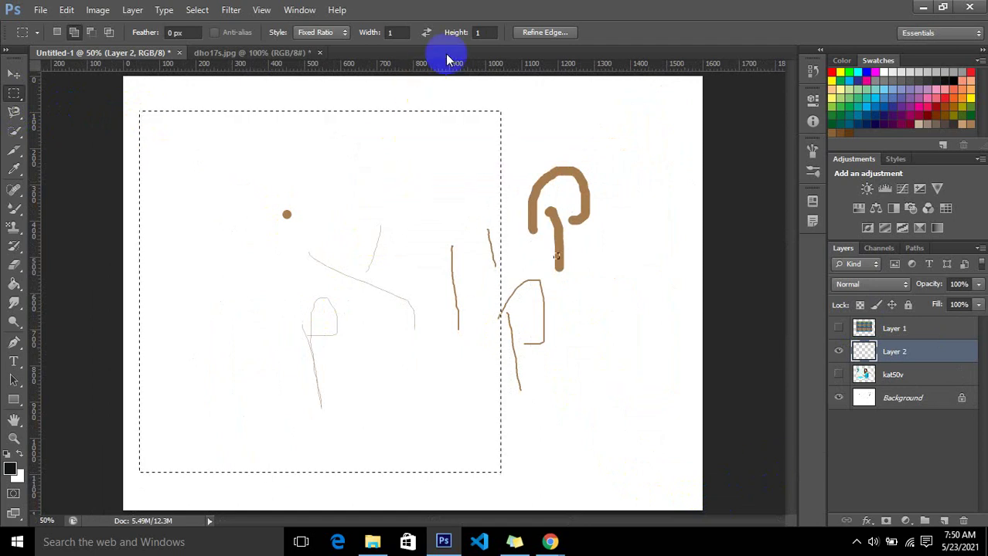
click(332, 32)
click(315, 22)
drag(149, 97, 696, 476)
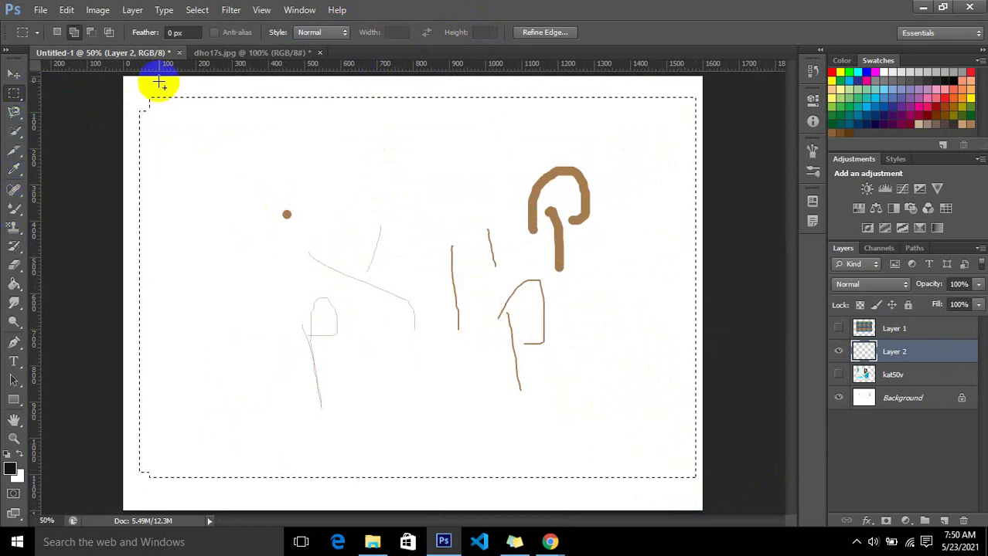
click(12, 233)
click(83, 228)
click(93, 238)
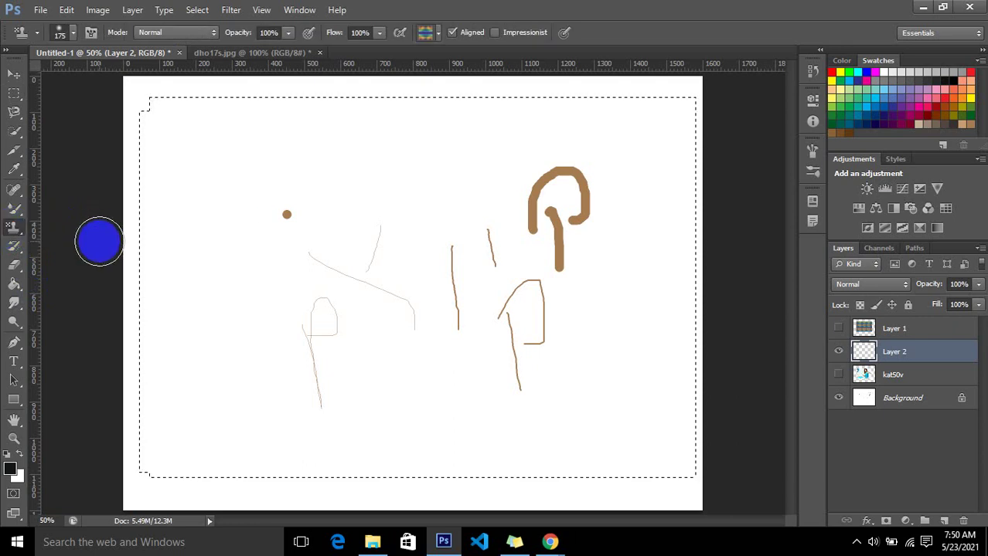
Stamp the tan skin pattern across the entire selection on Layer 2, covering all white streaks.
click(439, 34)
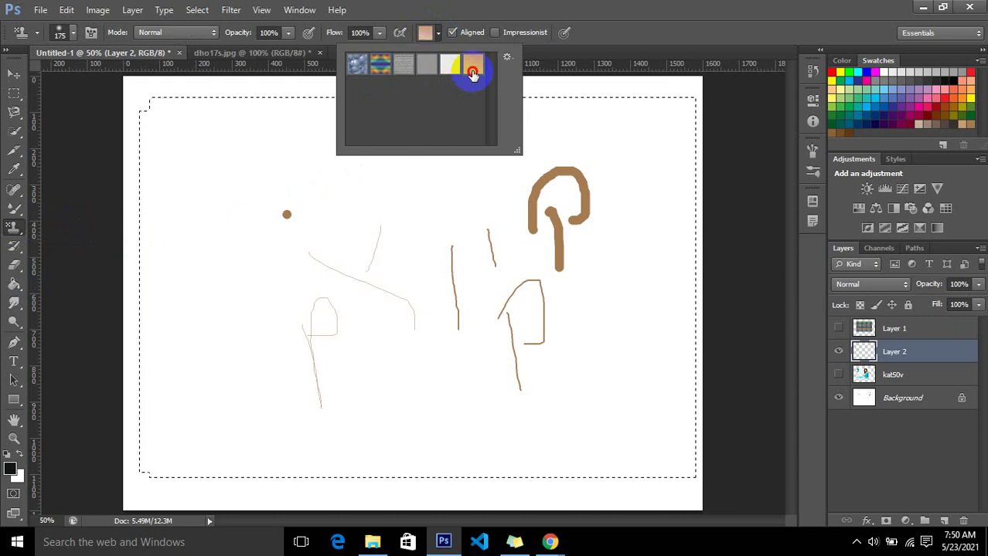
drag(171, 126, 403, 120)
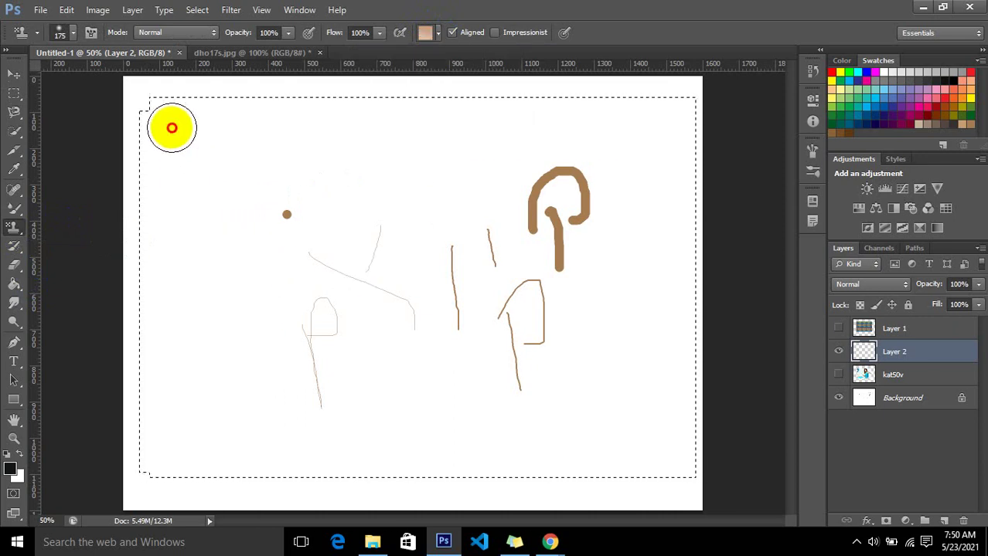
mouse_move(116, 122)
mouse_down()
mouse_move(538, 110)
mouse_move(525, 141)
mouse_move(677, 152)
mouse_move(185, 162)
mouse_move(440, 190)
mouse_move(218, 233)
mouse_move(302, 258)
mouse_move(485, 161)
mouse_move(27, 197)
mouse_up()
mouse_move(359, 209)
mouse_down()
mouse_move(643, 276)
mouse_move(718, 279)
mouse_move(586, 372)
mouse_move(491, 347)
mouse_up()
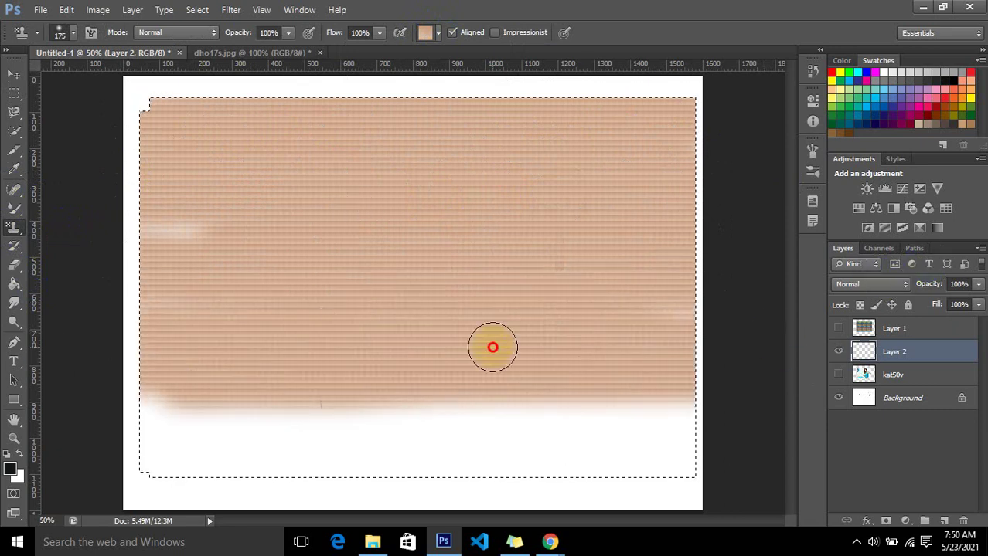
drag(725, 289, 72, 265)
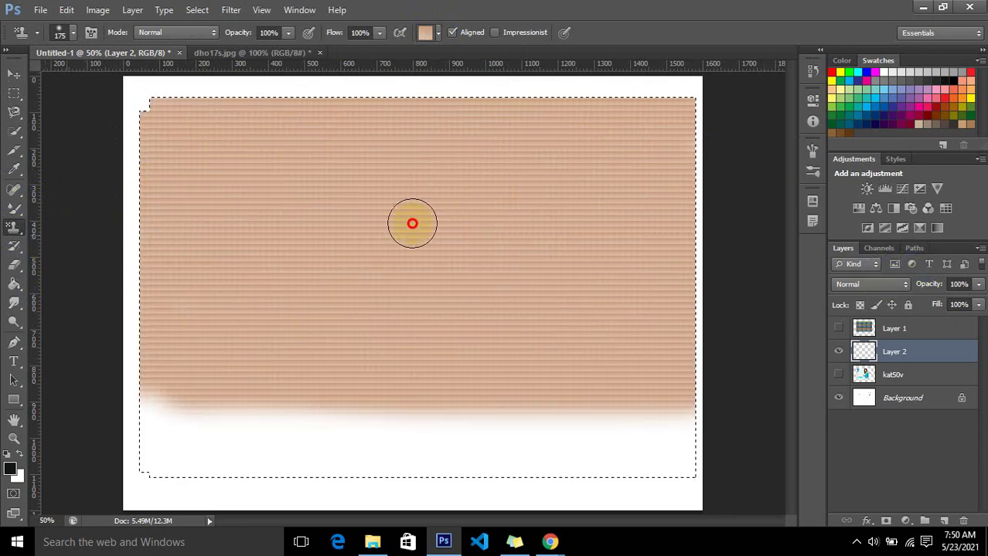
drag(163, 428, 347, 433)
mouse_move(557, 433)
mouse_down()
mouse_move(278, 426)
mouse_move(154, 452)
mouse_up()
drag(549, 449, 132, 447)
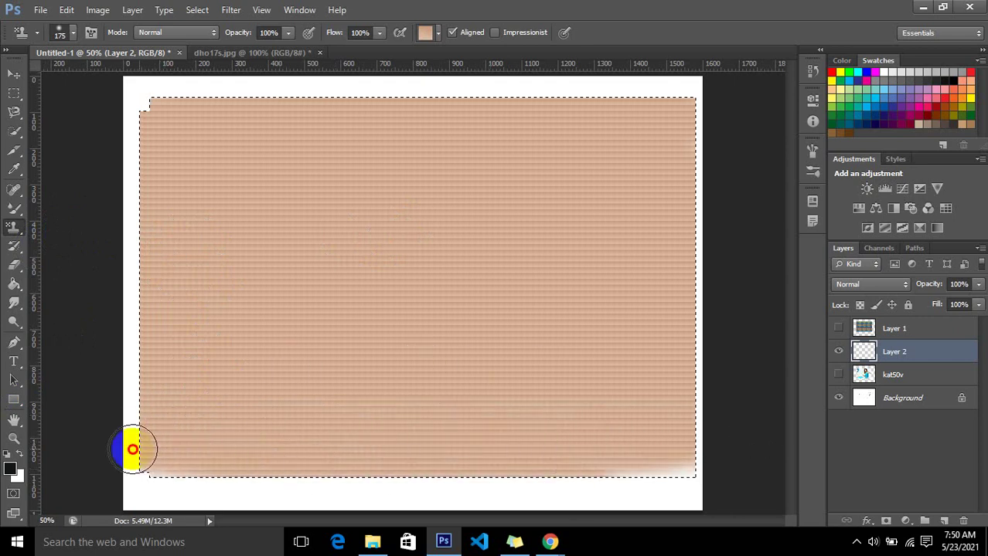
mouse_move(723, 478)
mouse_down()
mouse_move(450, 455)
mouse_move(557, 413)
mouse_up()
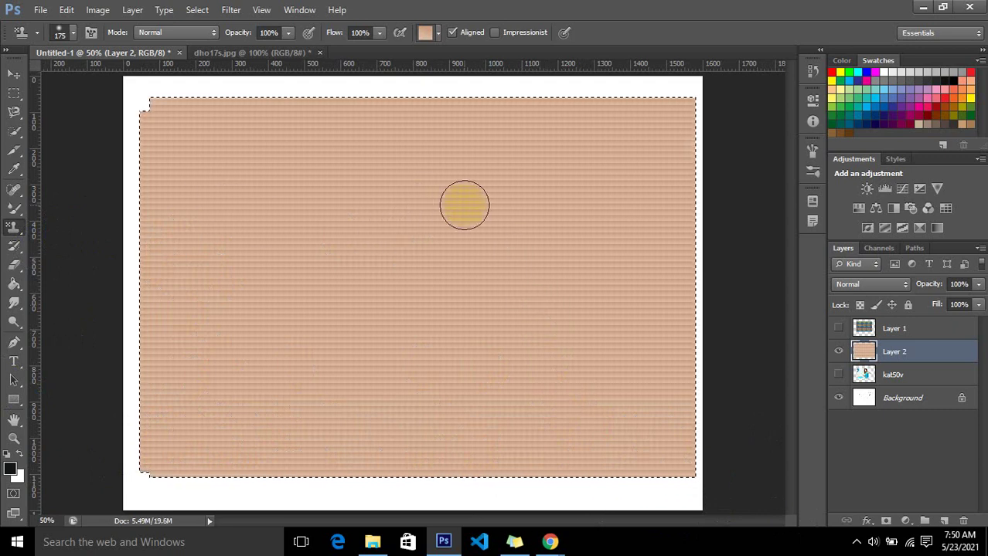
key(ctrl+plus)
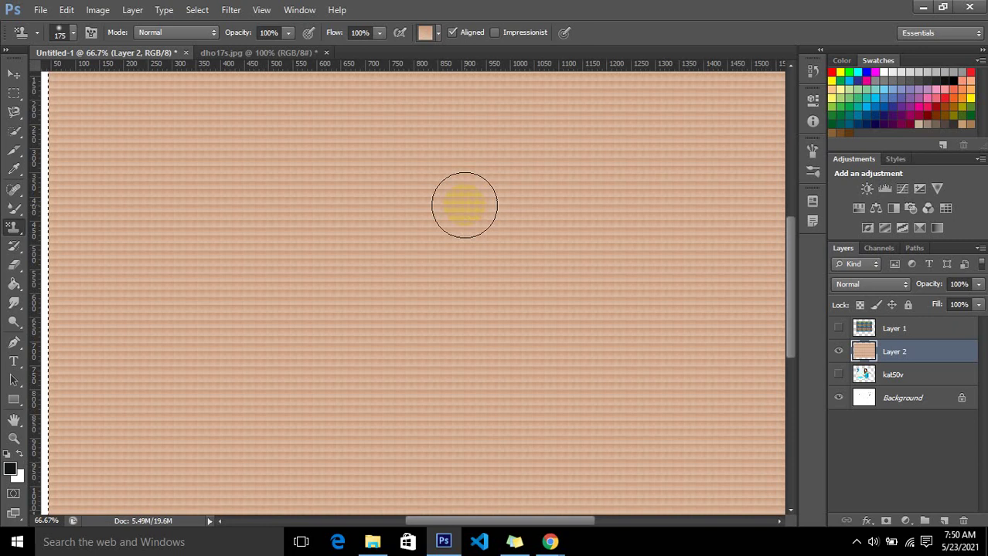
key(ctrl+minus)
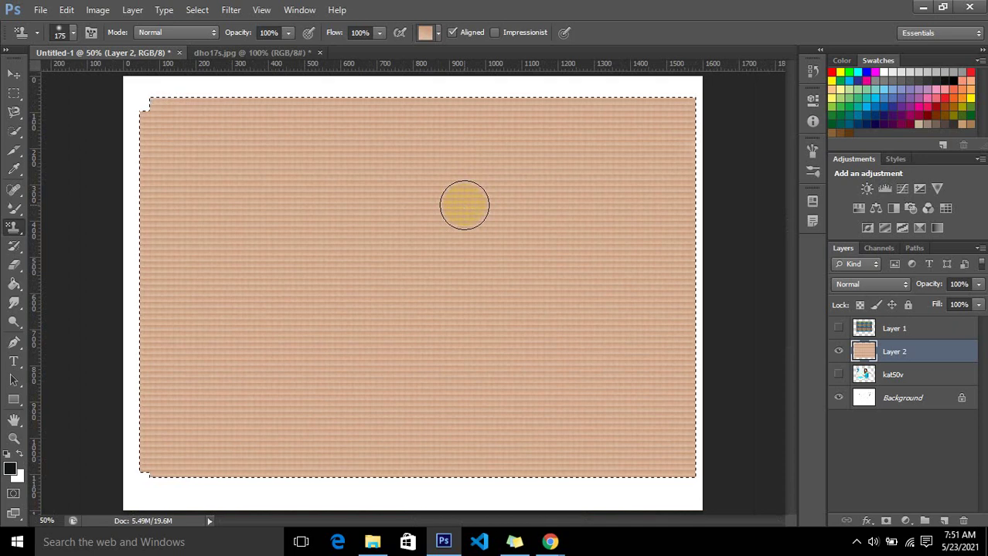
Move the kat50v photo layer above the tan pattern Layer 2.
click(862, 398)
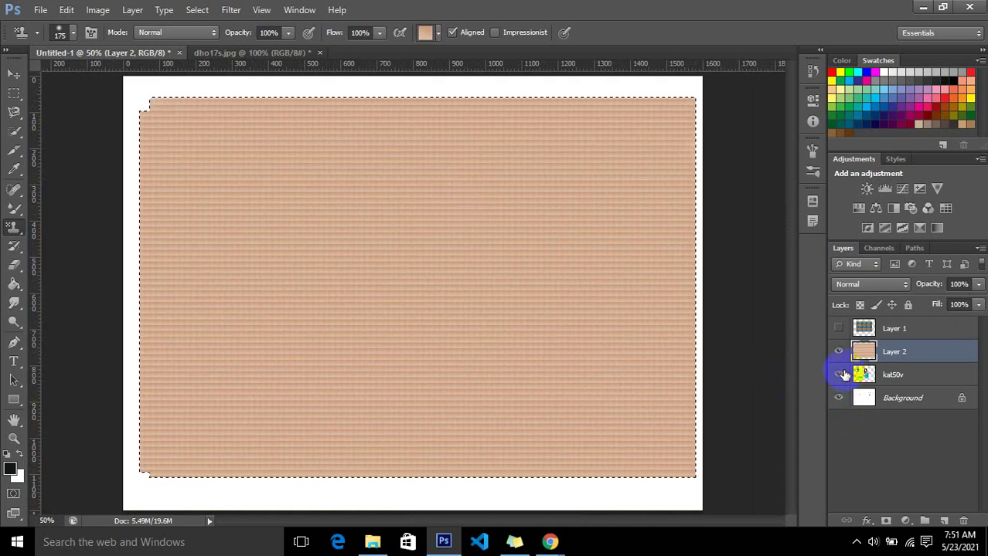
mouse_move(867, 374)
mouse_down()
mouse_move(871, 342)
mouse_move(503, 331)
mouse_up()
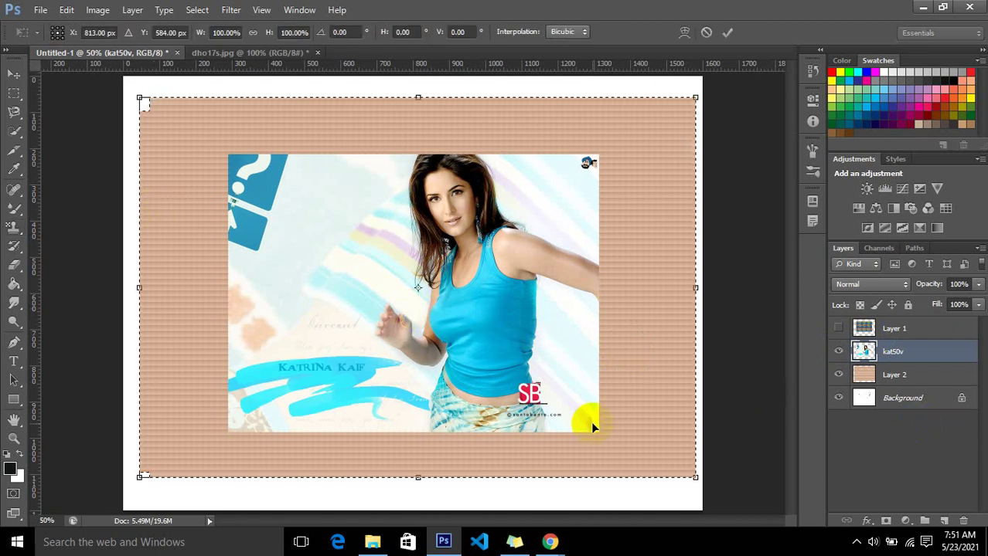
key(Return)
key(s)
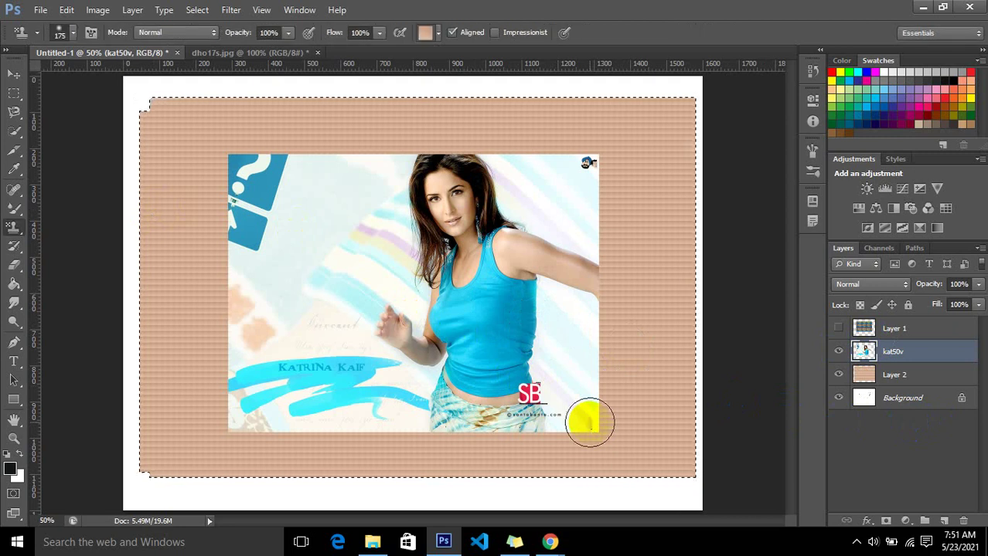
Deselect, enlarge the kat50v photo with Free Transform, then undo the resize.
click(13, 75)
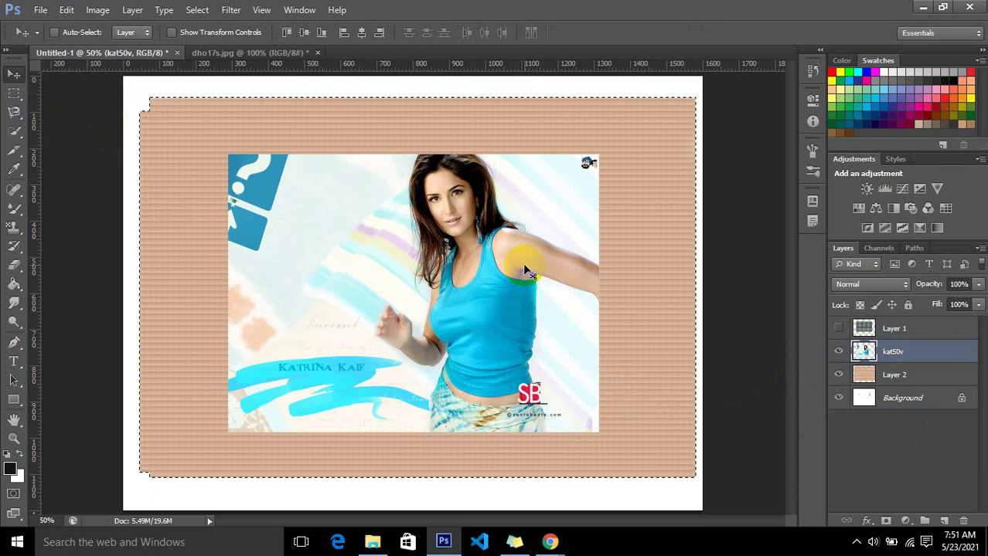
key(ctrl+t)
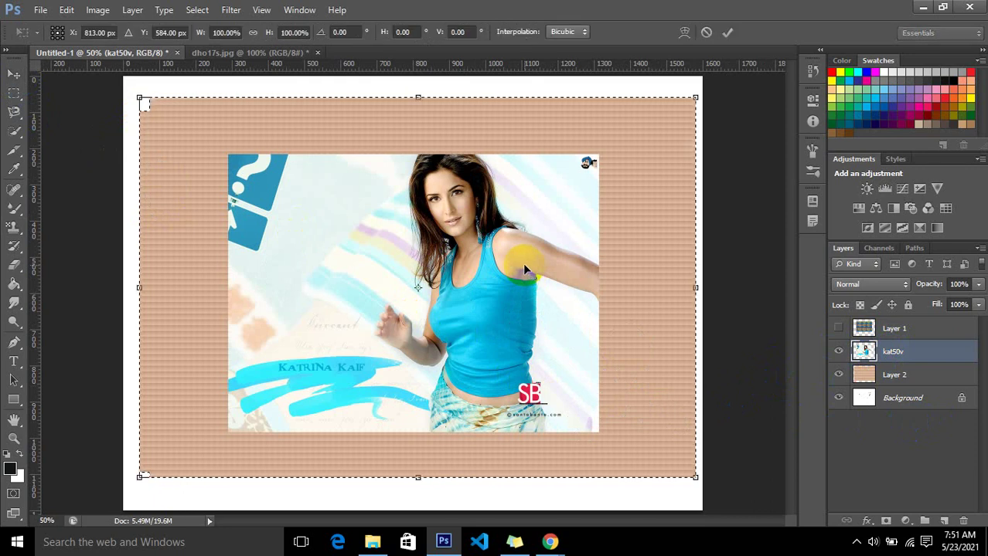
key(Return)
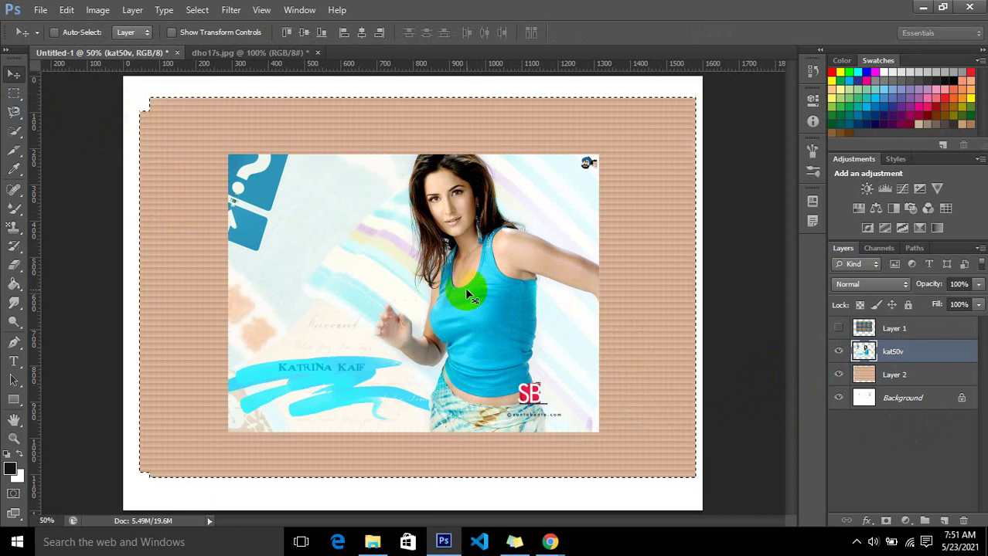
key(ctrl+d)
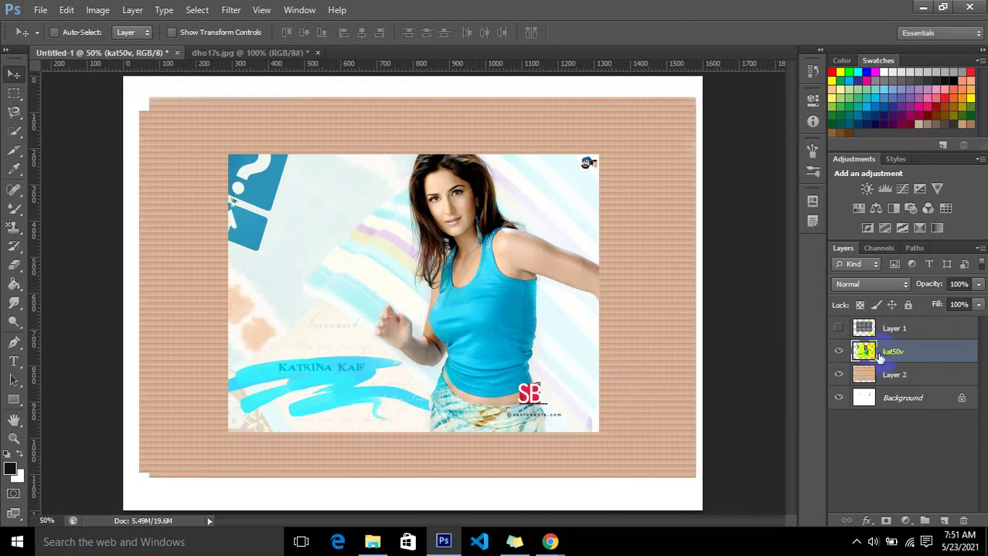
key(ctrl+t)
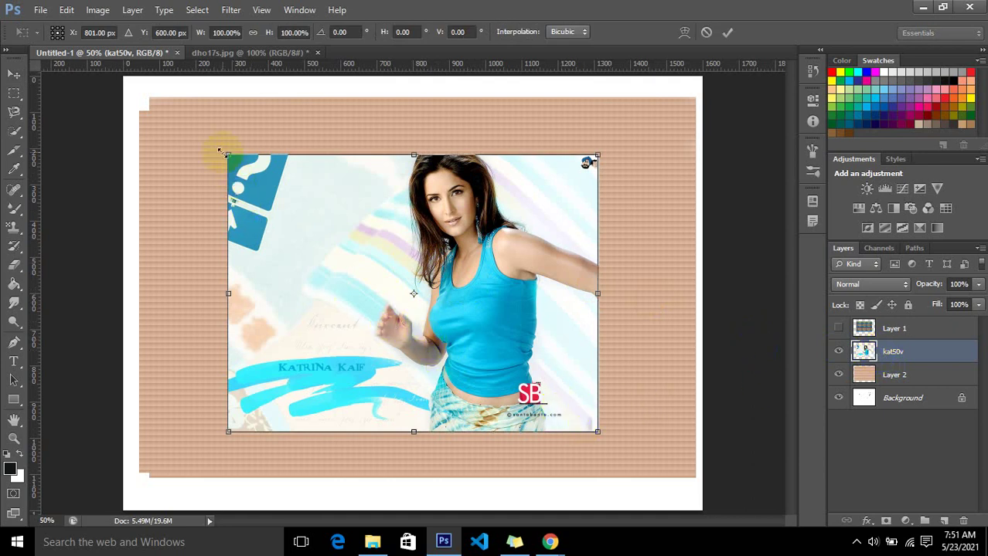
drag(227, 155, 198, 132)
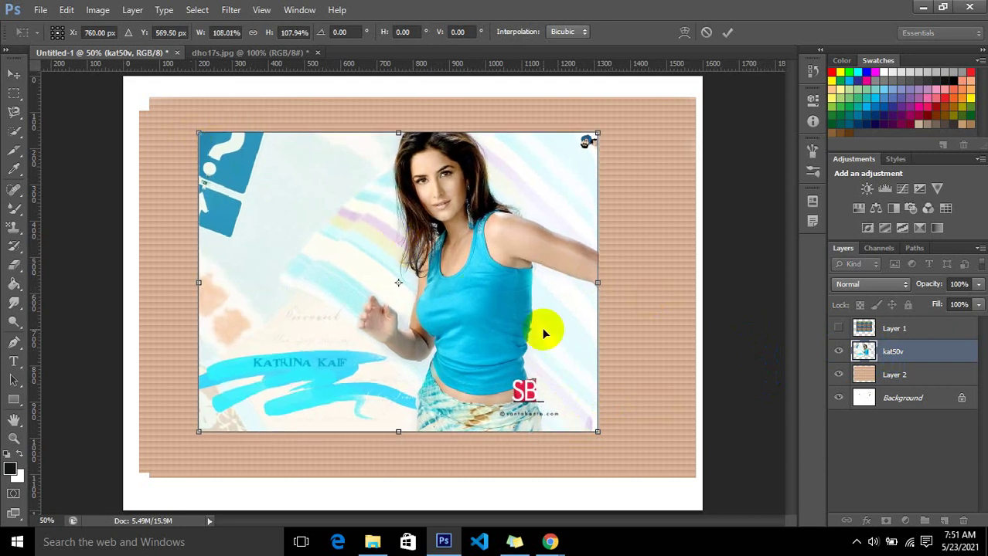
drag(597, 431, 650, 445)
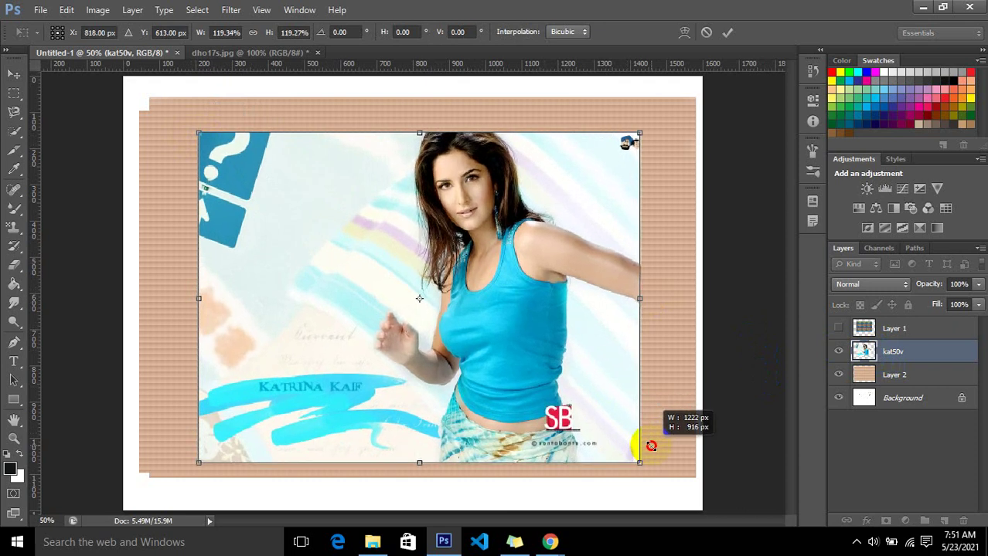
drag(569, 391, 580, 378)
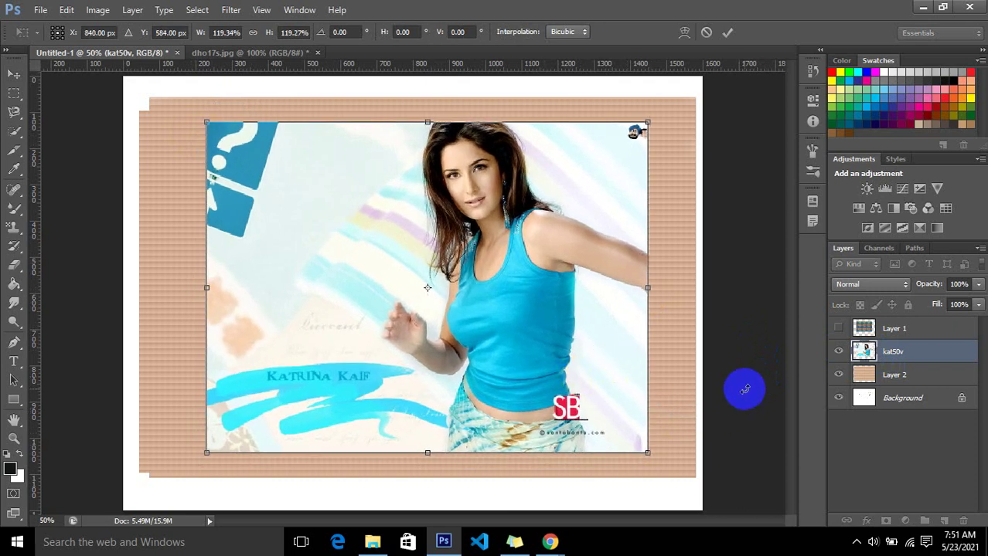
key(Return)
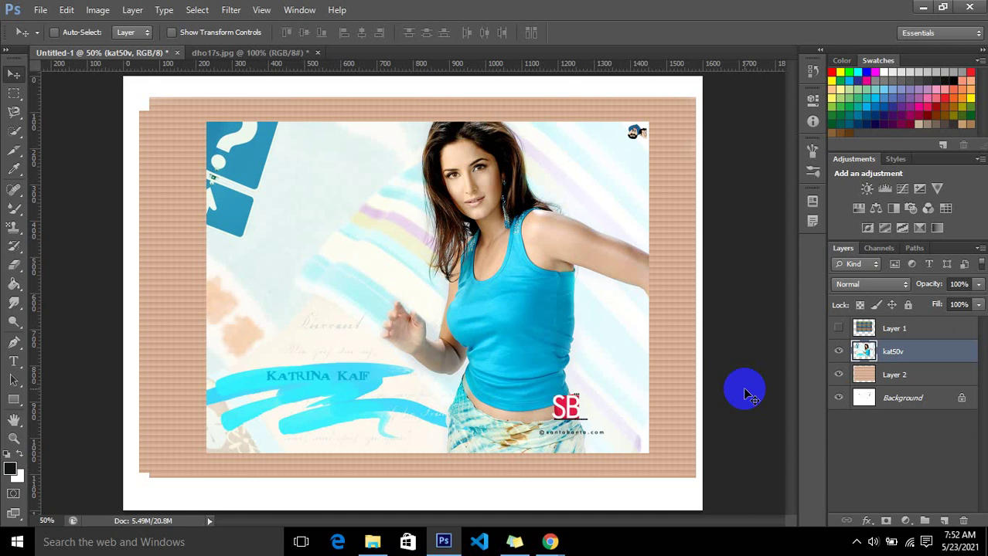
key(ctrl+alt+z)
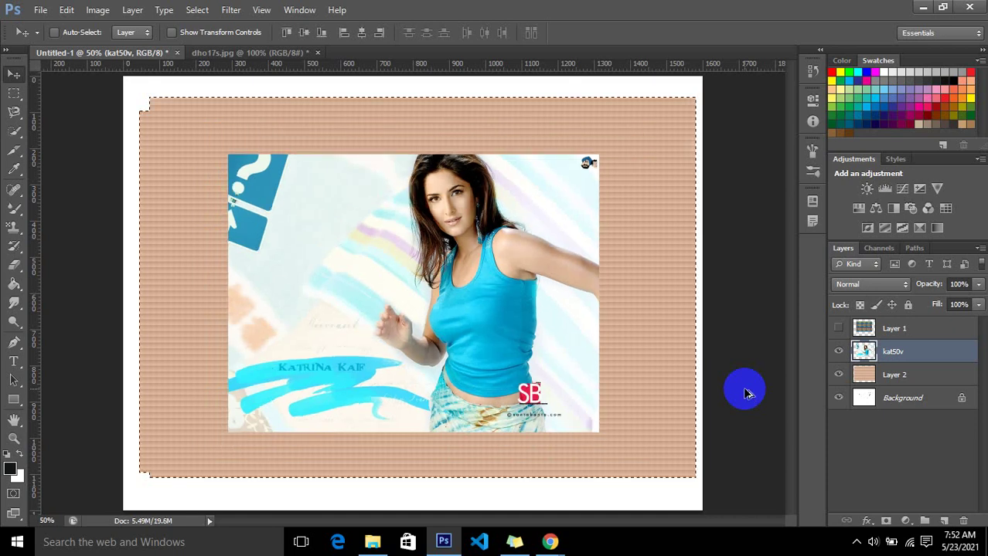
Hide the tan pattern, kat50v and Background layers and clear the selection.
key(ctrl+alt+z)
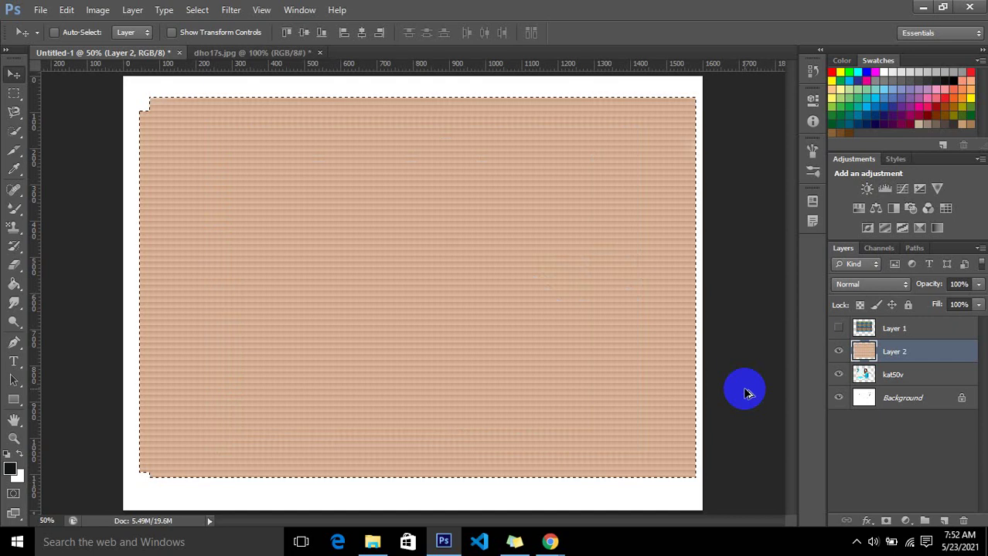
click(839, 352)
click(838, 375)
click(881, 329)
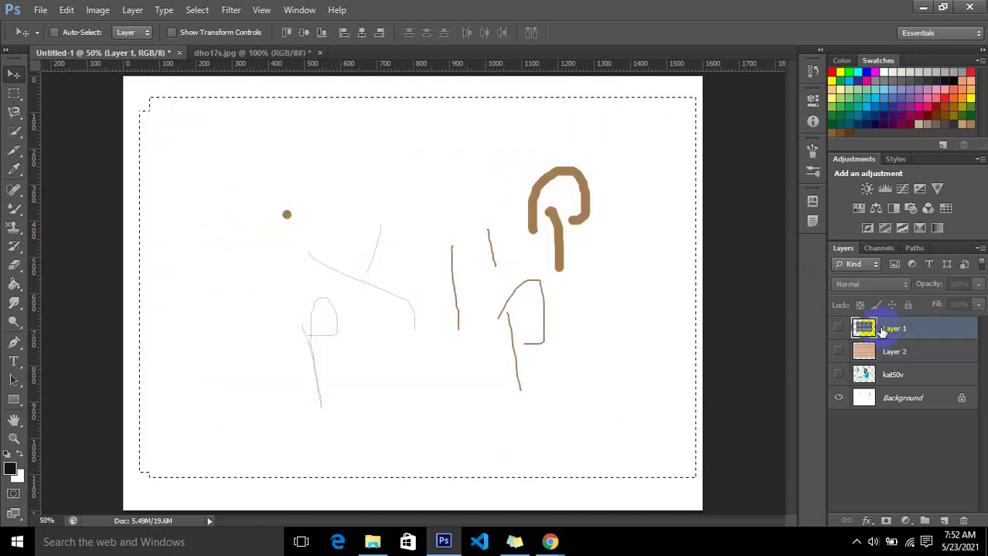
click(838, 398)
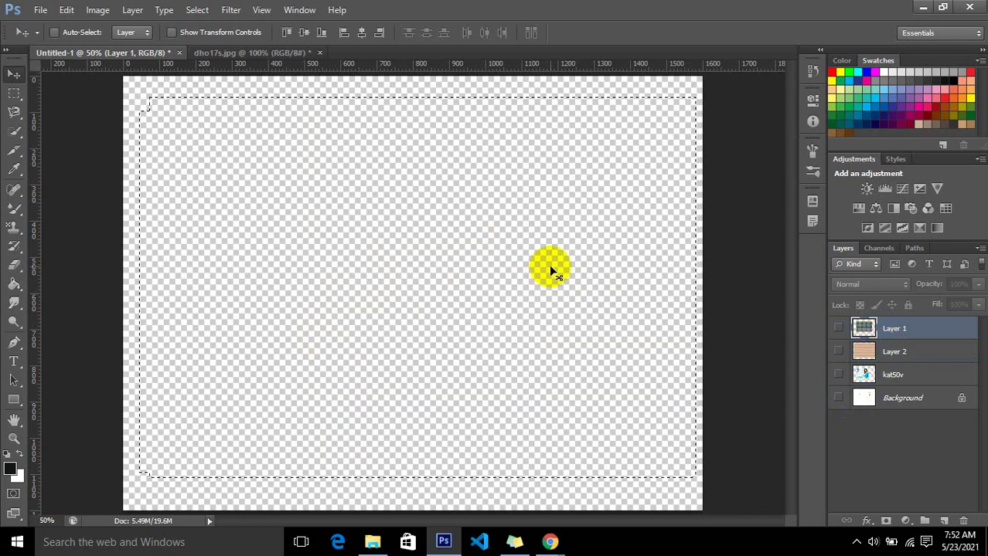
key(ctrl+d)
Create a new blank document, Untitled-2, with default settings.
click(40, 9)
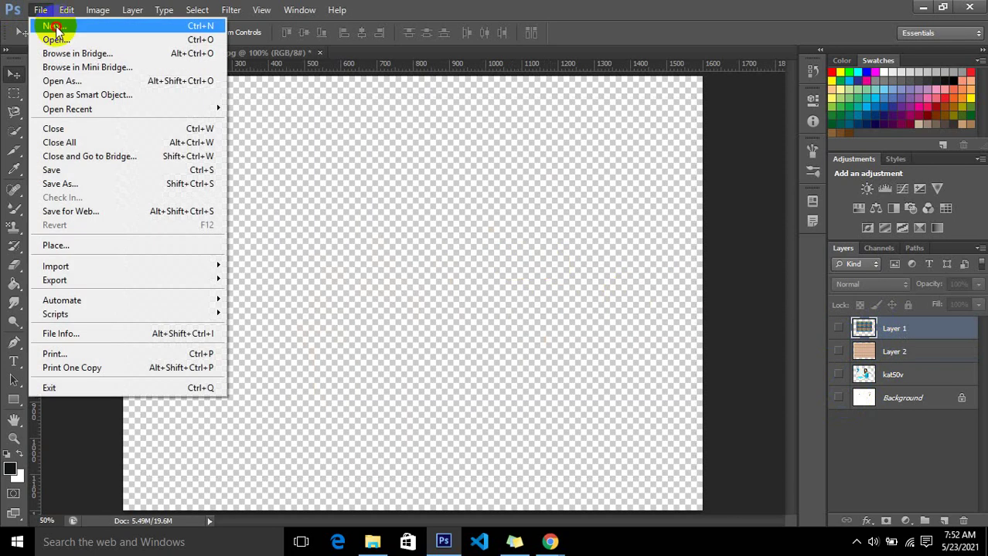
click(46, 27)
click(641, 126)
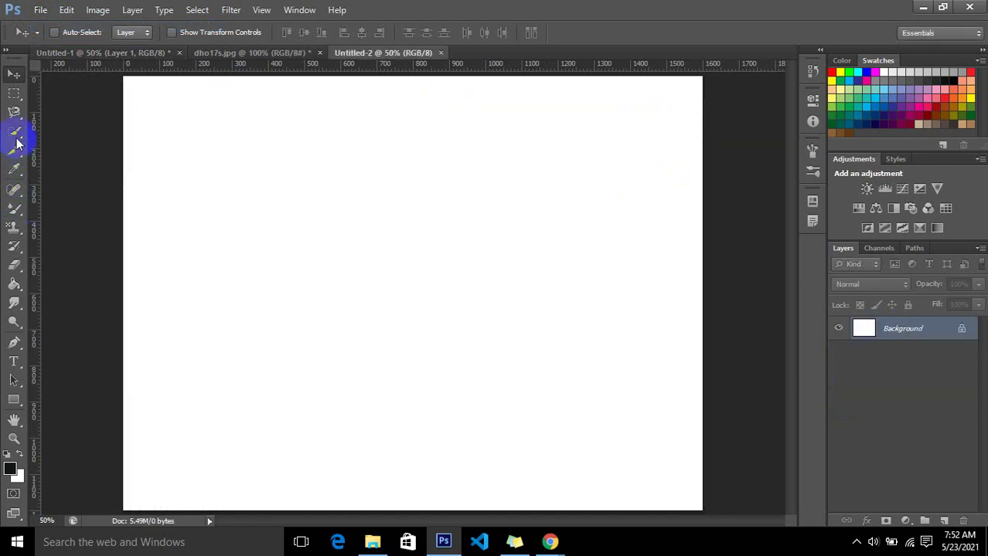
click(15, 94)
Add Layer 1 and draw a roughly 63 px square selection using a 1:1 Fixed Ratio.
click(54, 92)
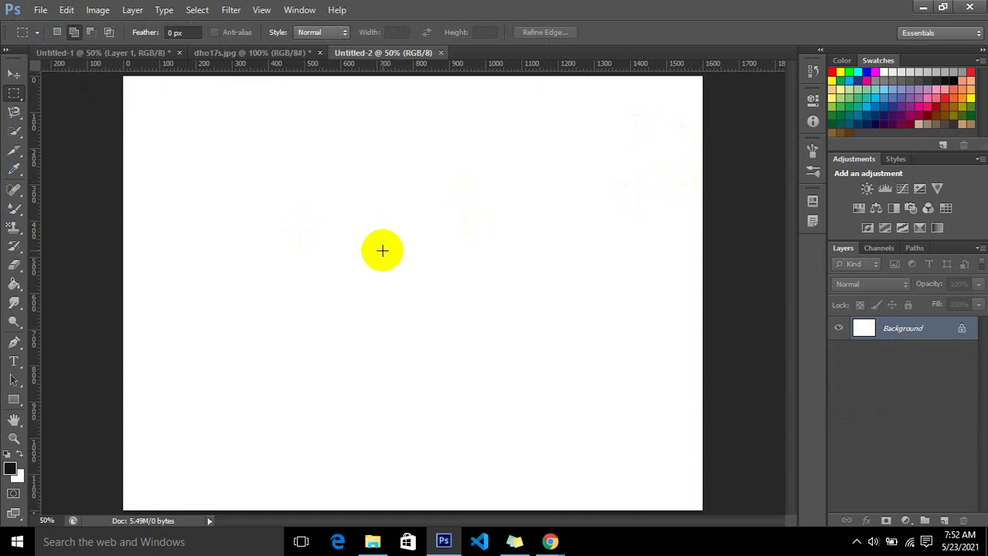
key(ctrl+shift+n)
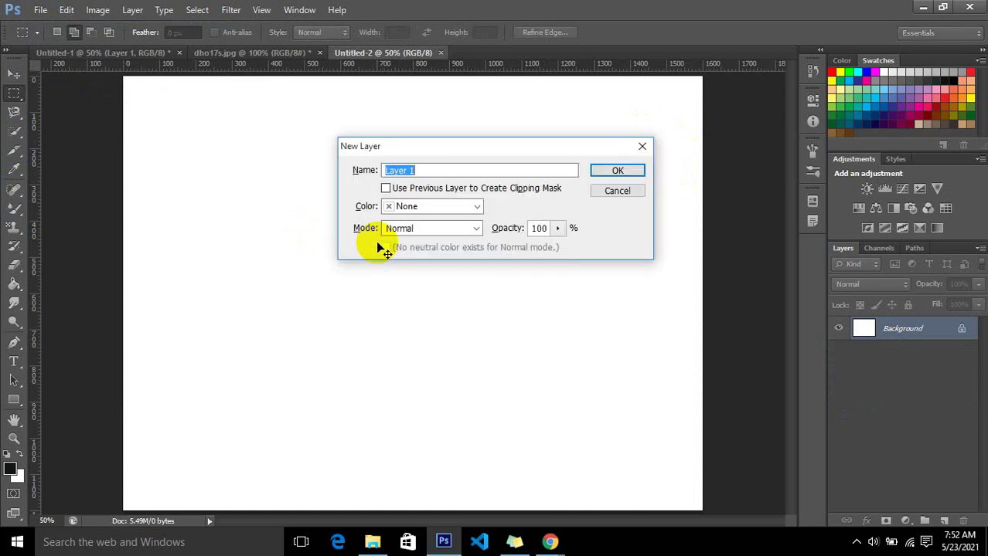
key(Return)
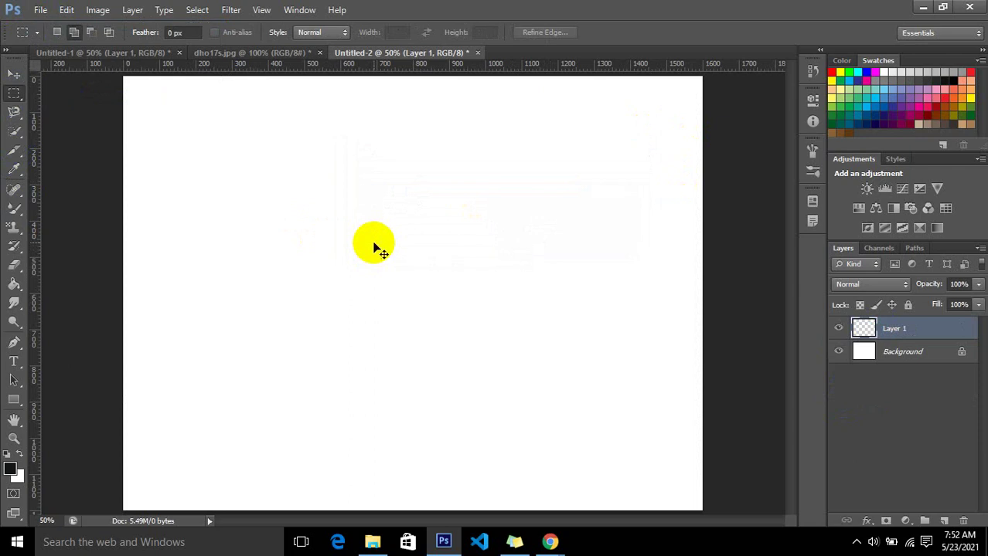
key(ctrl+plus)
key(ctrl+plus)
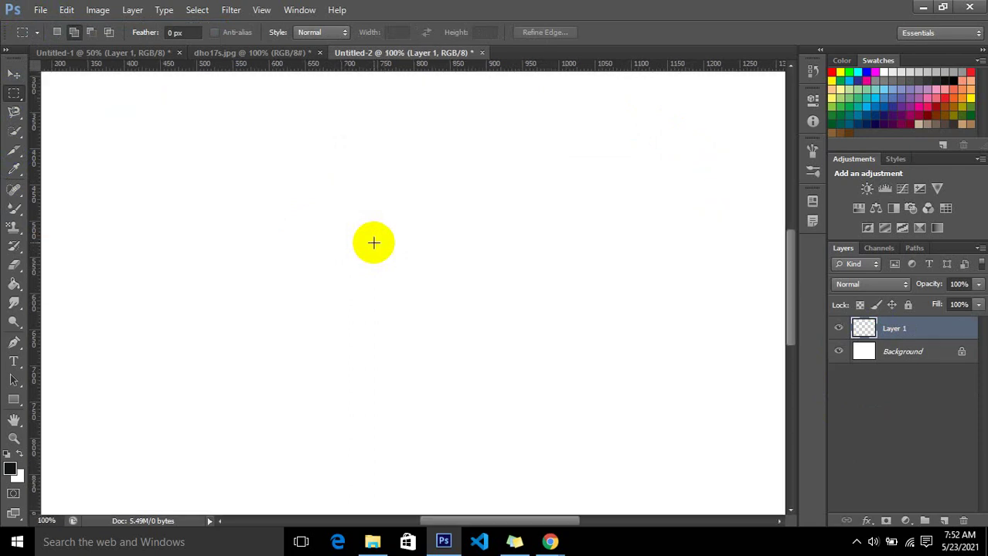
click(329, 32)
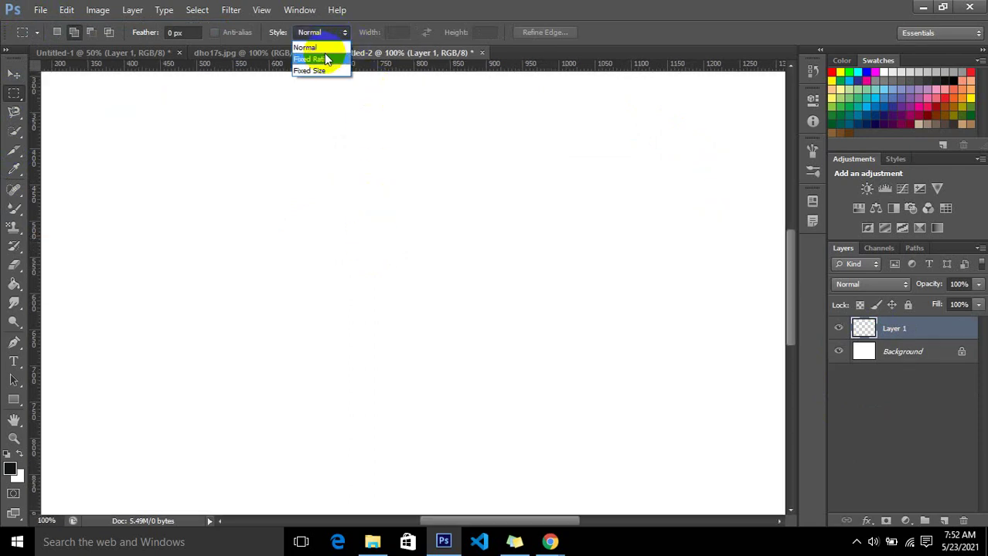
click(323, 59)
drag(321, 278, 351, 303)
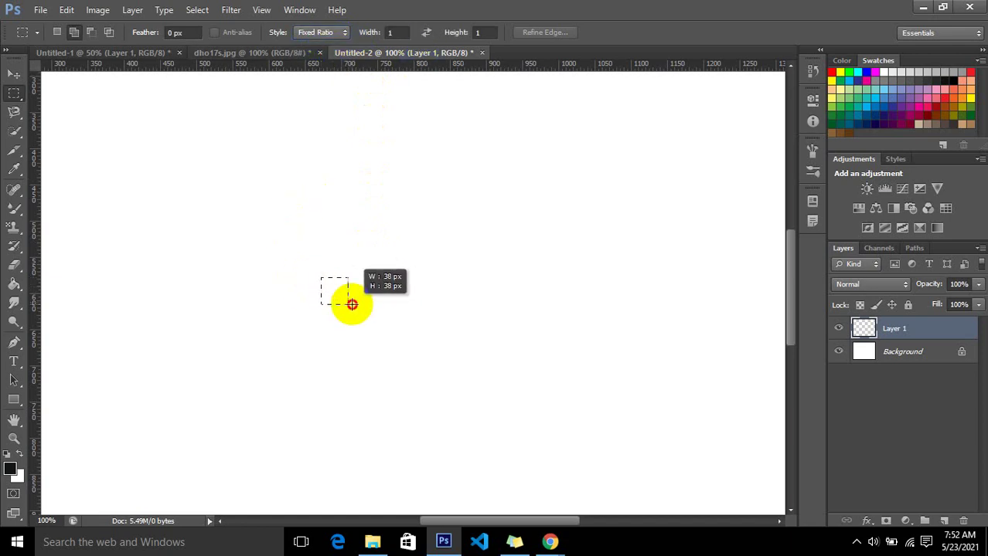
drag(351, 304, 352, 305)
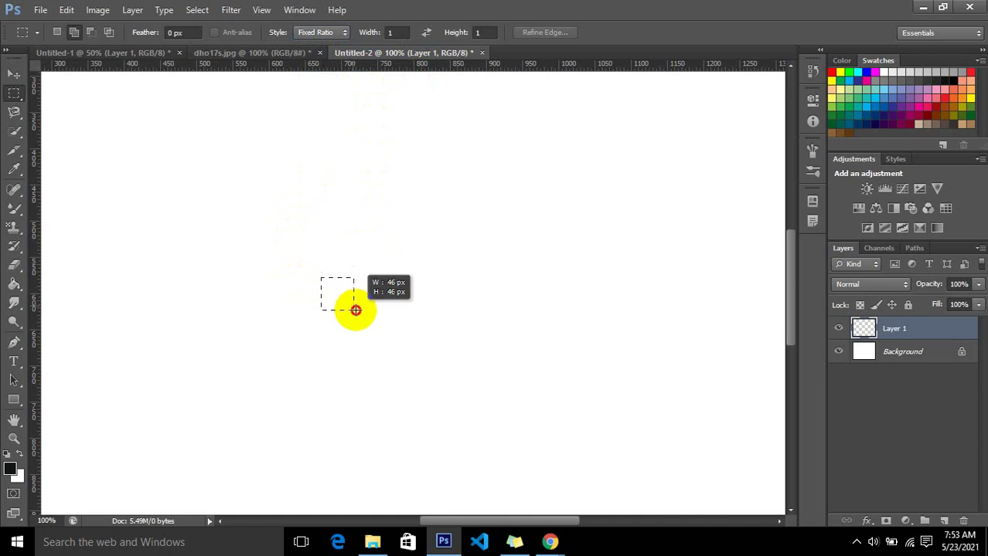
drag(353, 306, 378, 328)
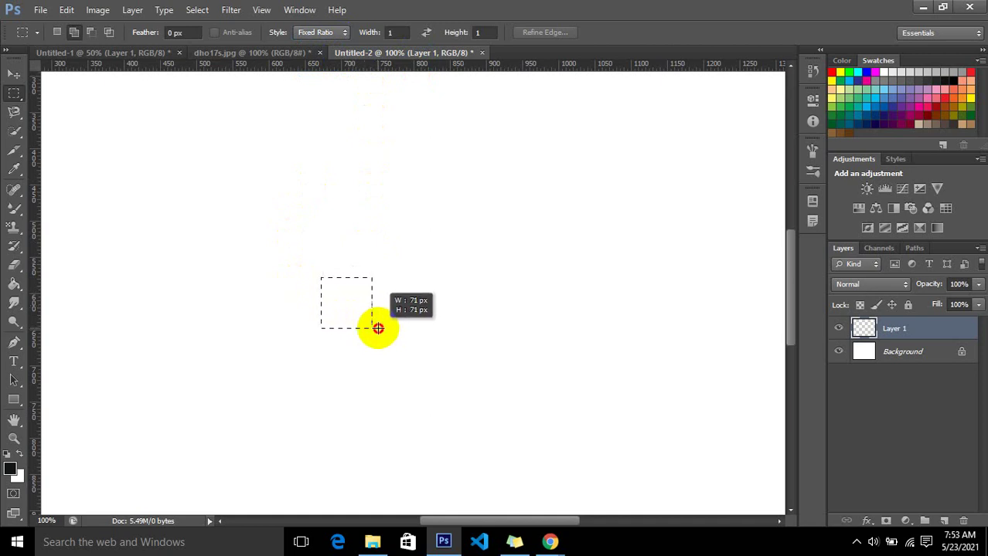
drag(378, 329, 379, 323)
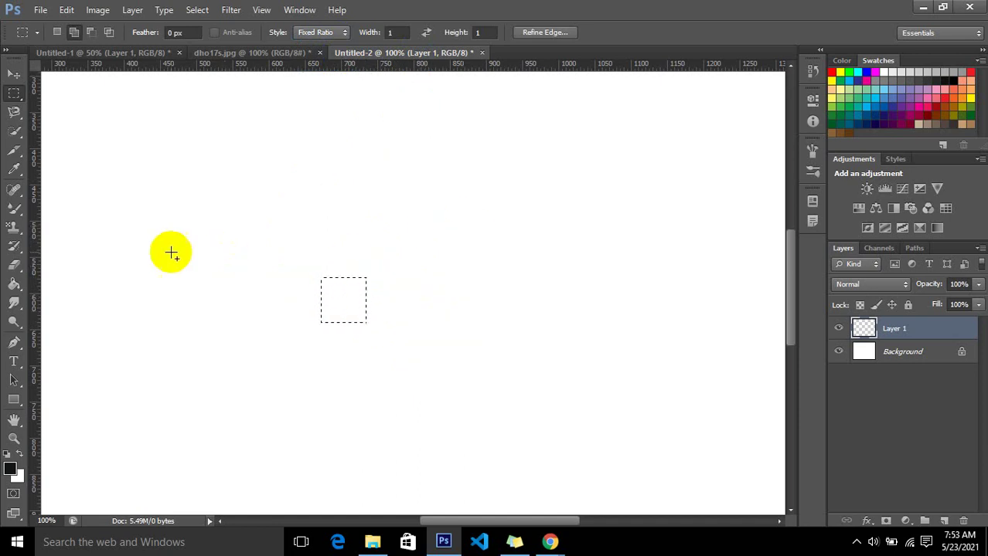
Fill the square selection with brown from the Swatches panel.
click(844, 129)
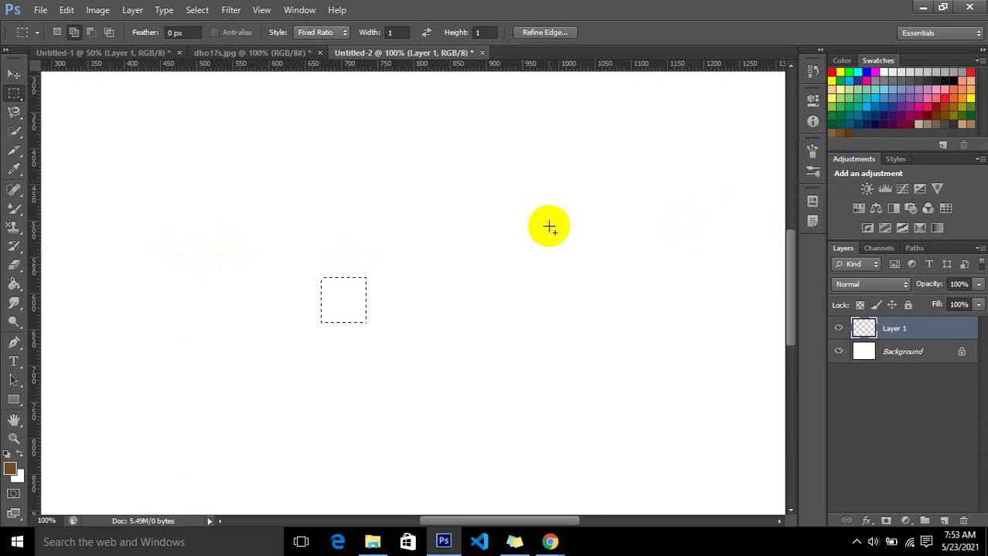
key(alt)
key(alt+BackSpace)
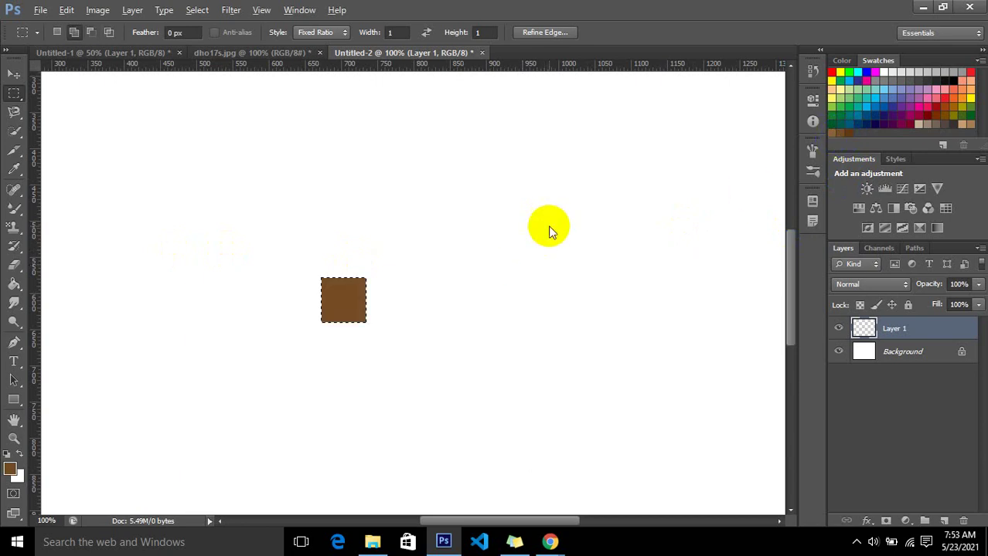
key(ctrl+plus)
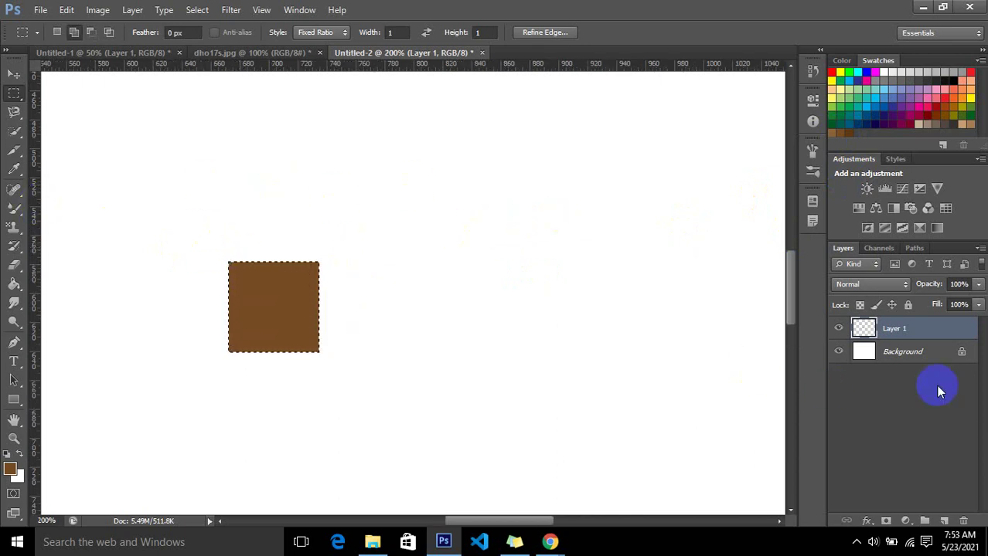
click(894, 340)
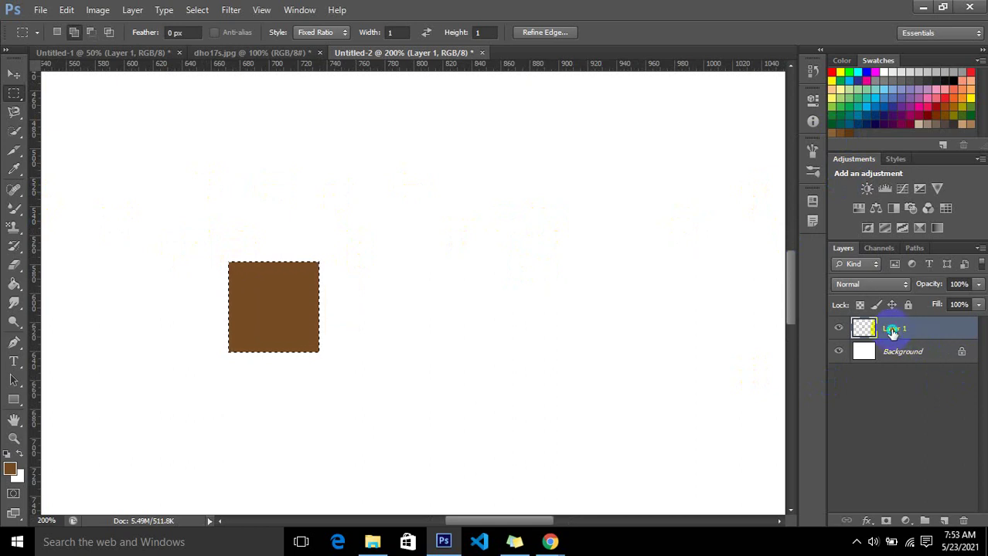
Apply an Inner Bevel, Smooth Bevel & Emboss to Layer 1 with 144% depth and 18 px size.
right_click(893, 331)
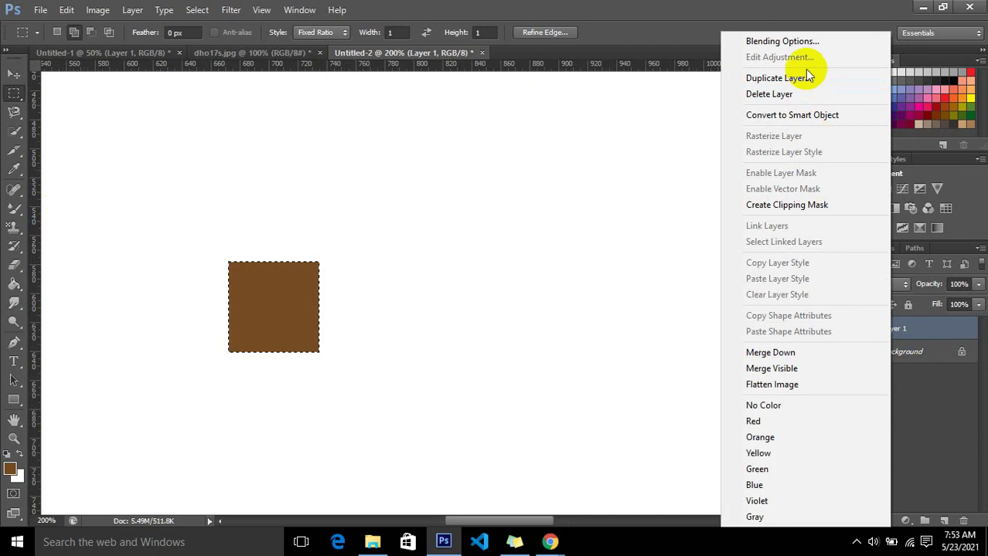
click(805, 43)
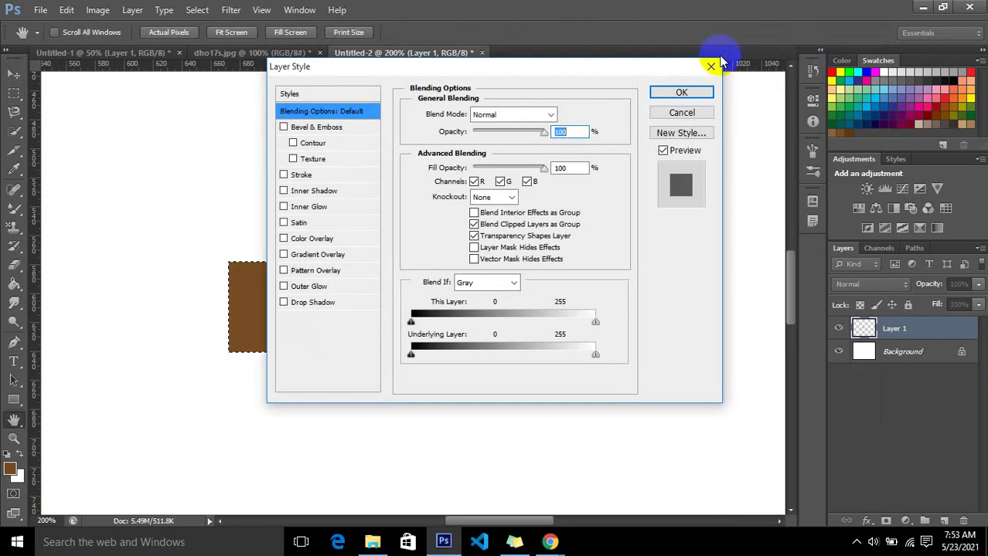
drag(569, 66, 805, 73)
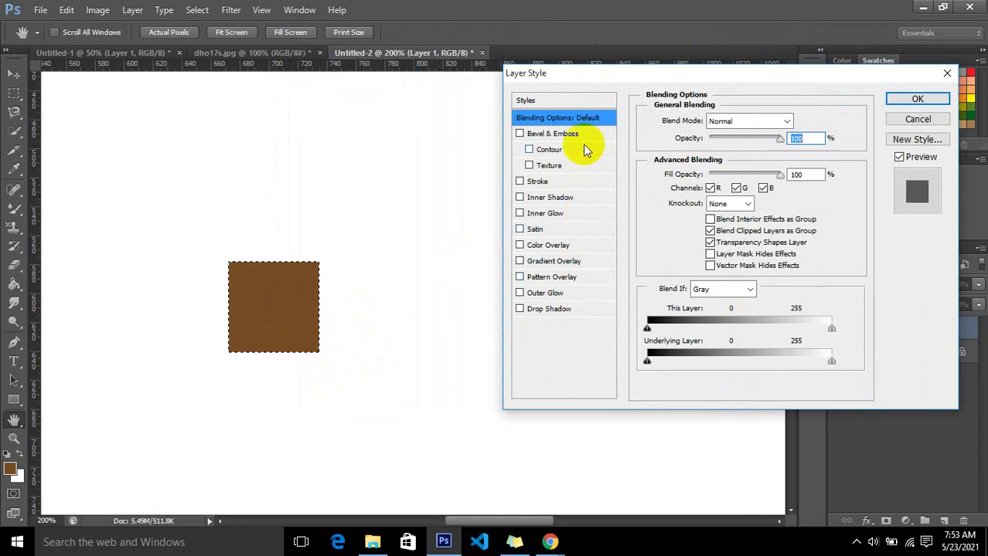
click(552, 134)
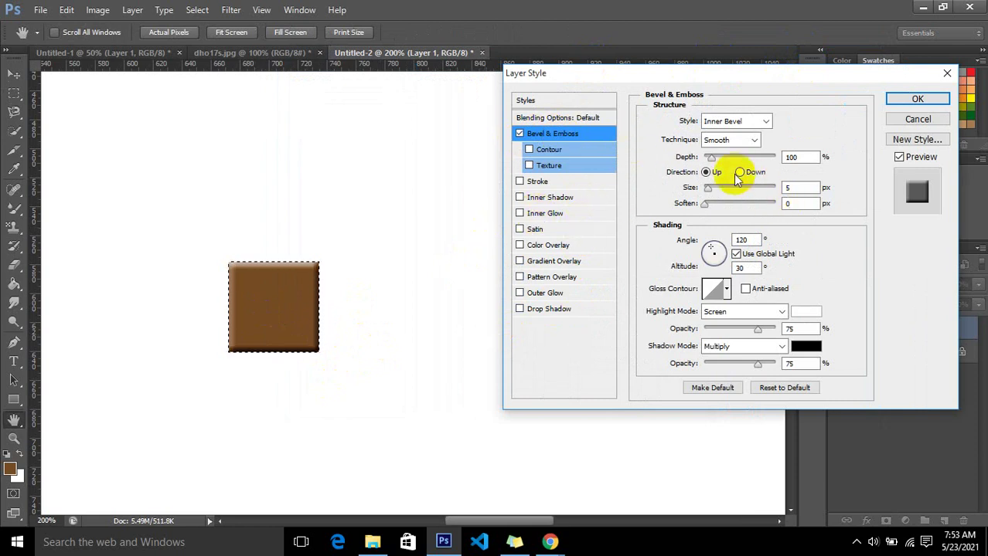
drag(712, 163, 716, 195)
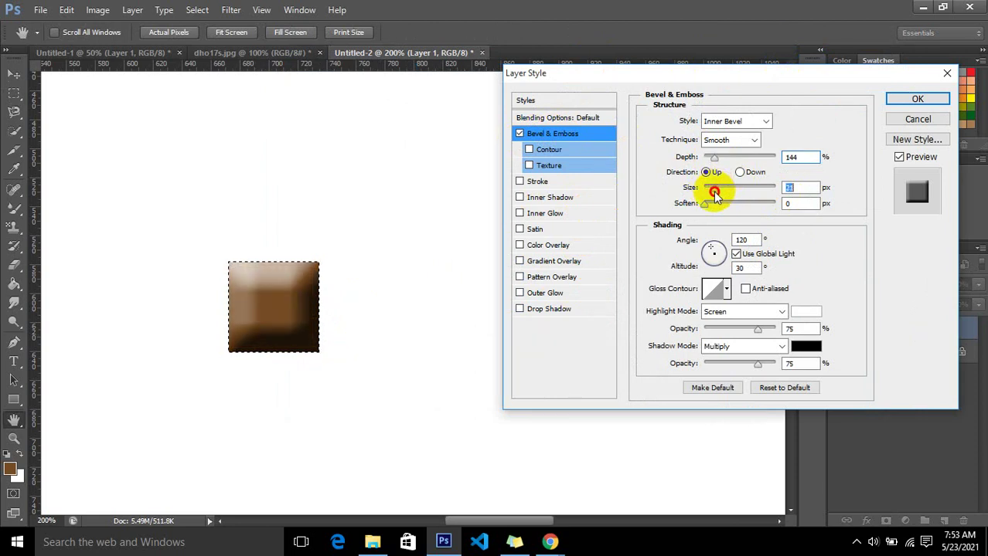
drag(715, 196, 715, 200)
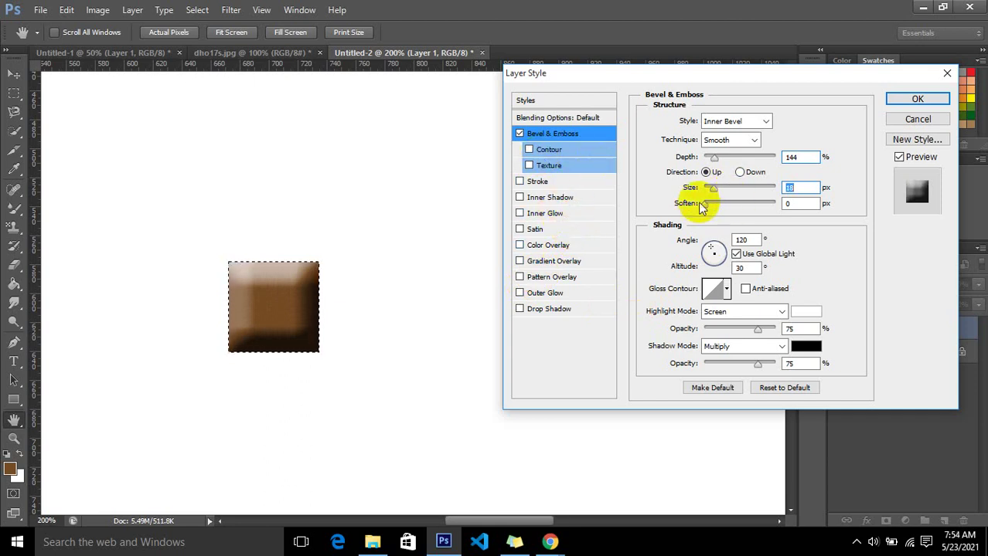
click(702, 205)
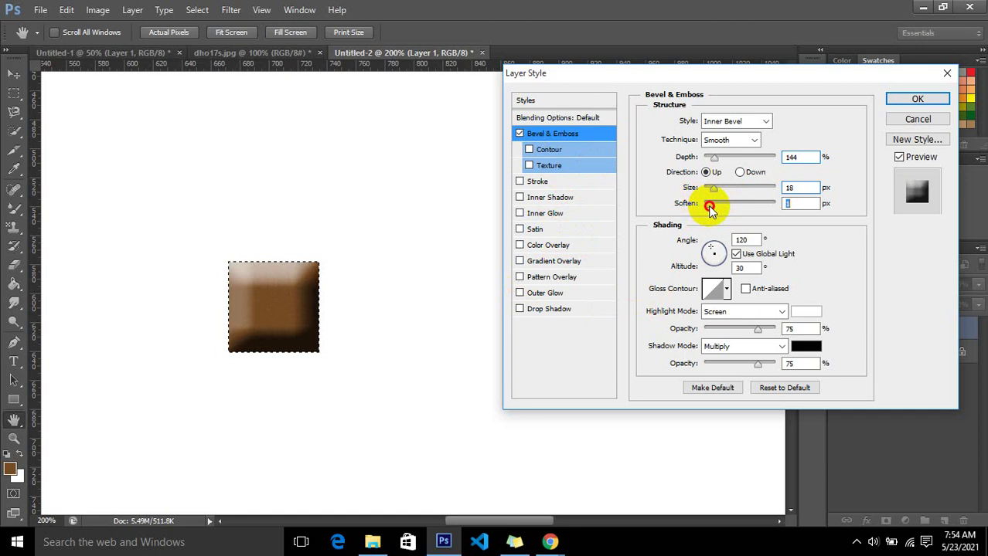
click(713, 188)
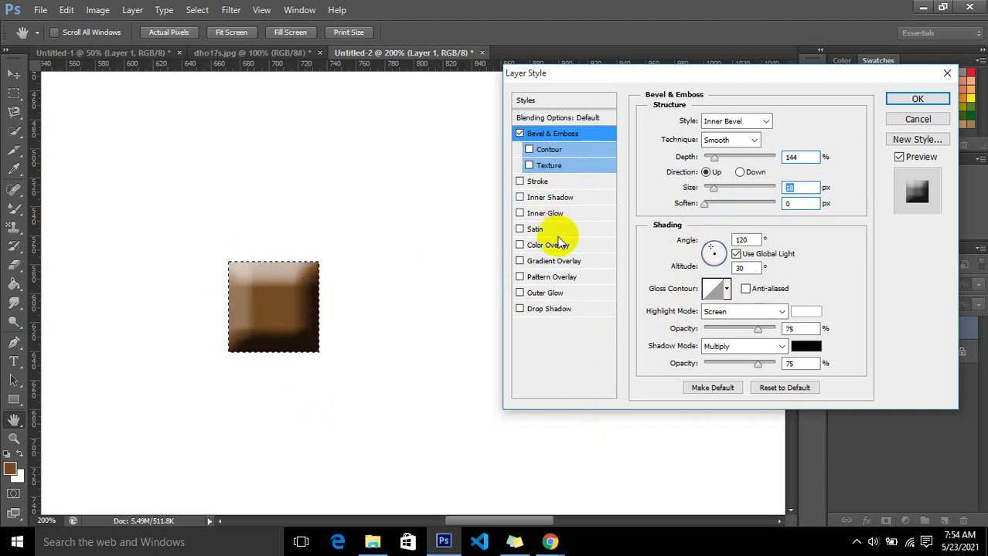
click(919, 99)
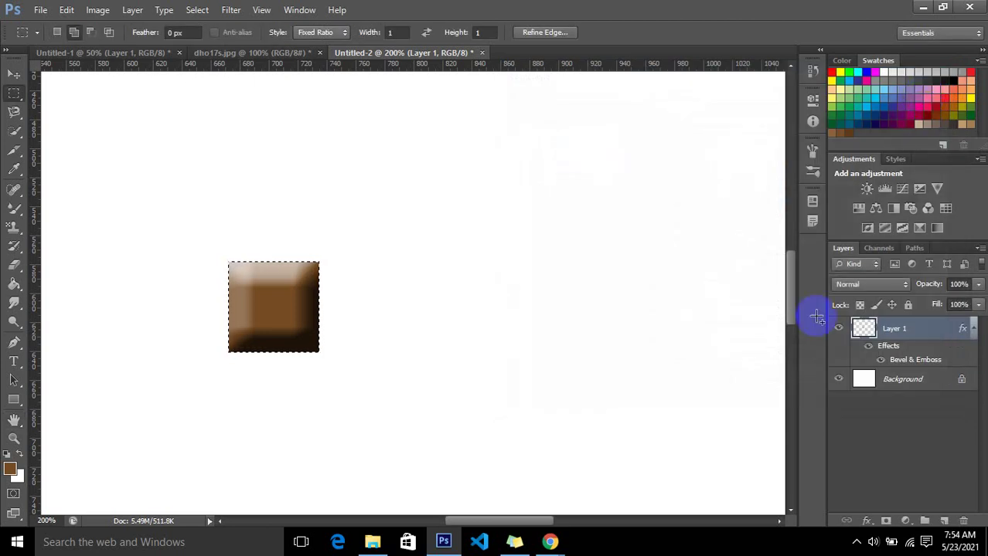
Crop to the bevelled square, define it as the pattern 'patt', and deselect.
click(97, 9)
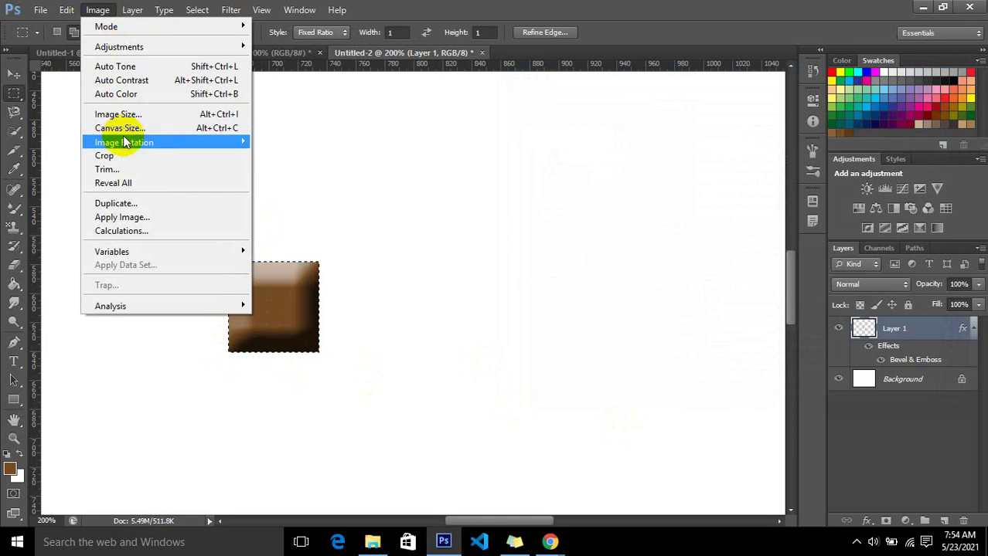
click(138, 156)
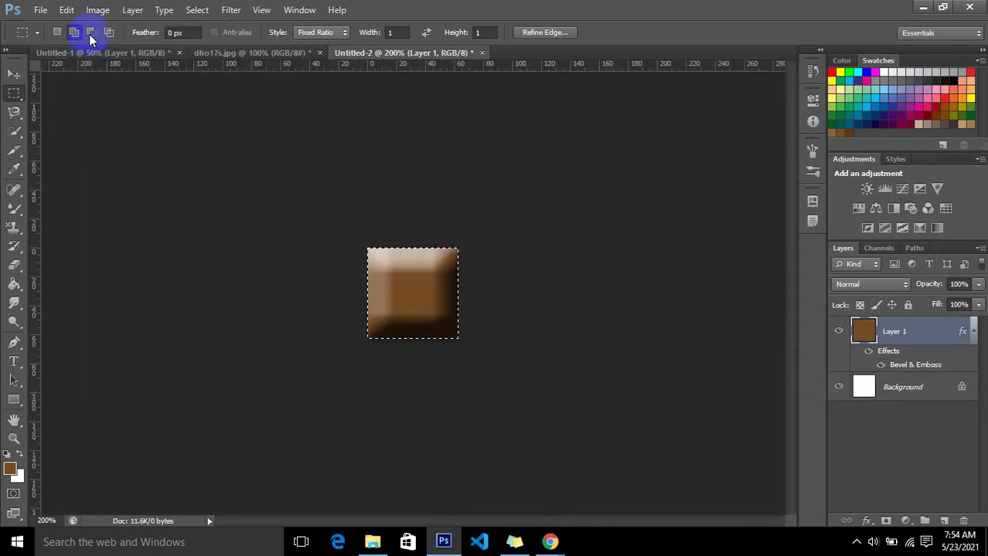
click(67, 10)
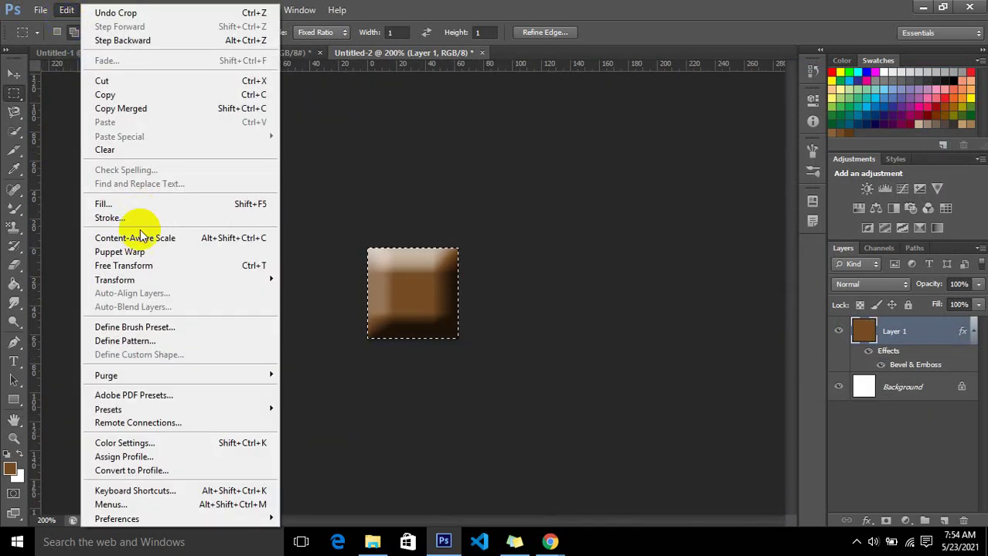
click(147, 342)
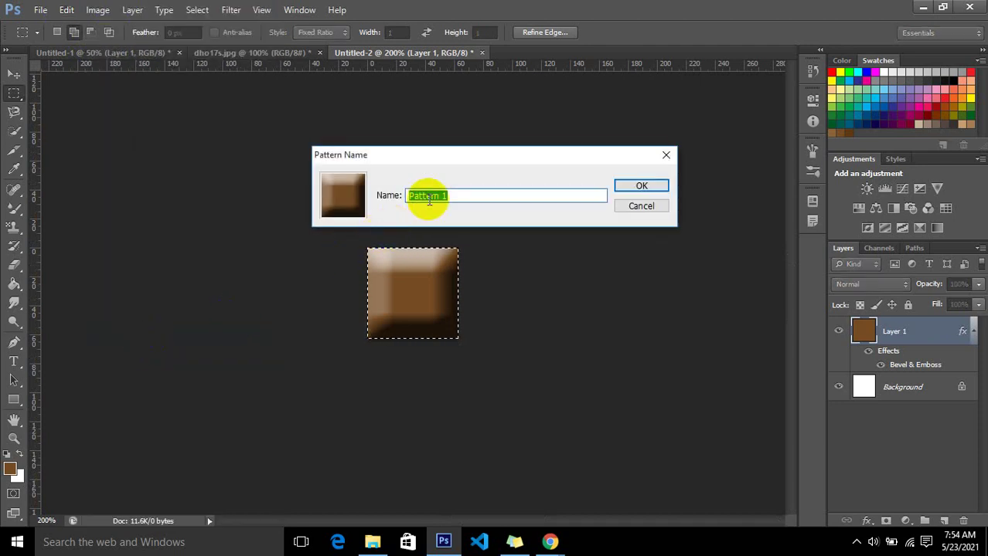
text(patt)
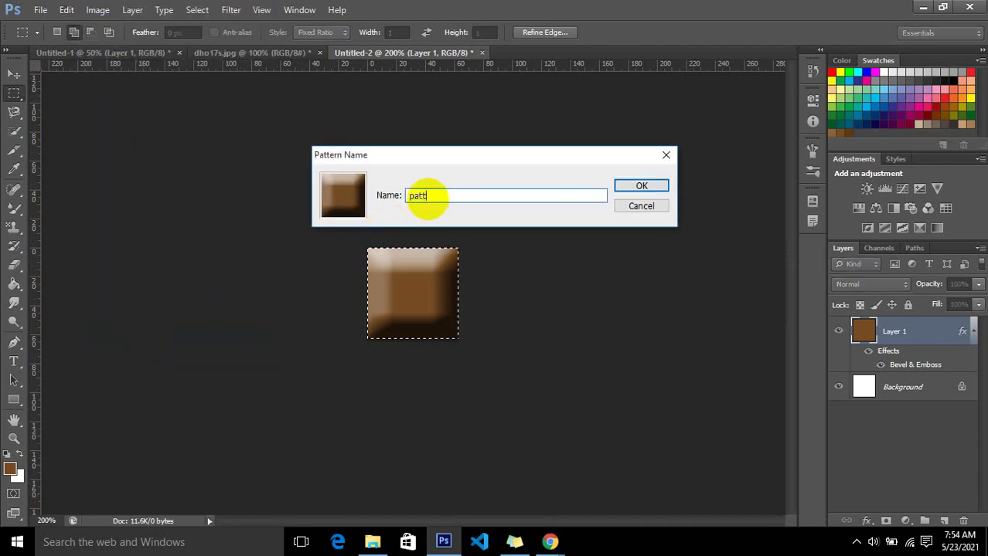
click(621, 185)
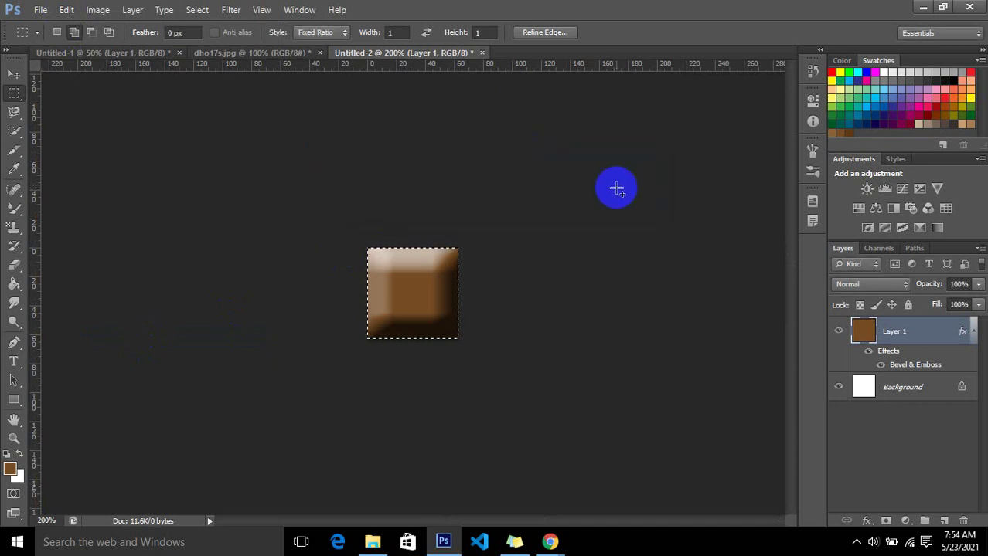
key(ctrl+d)
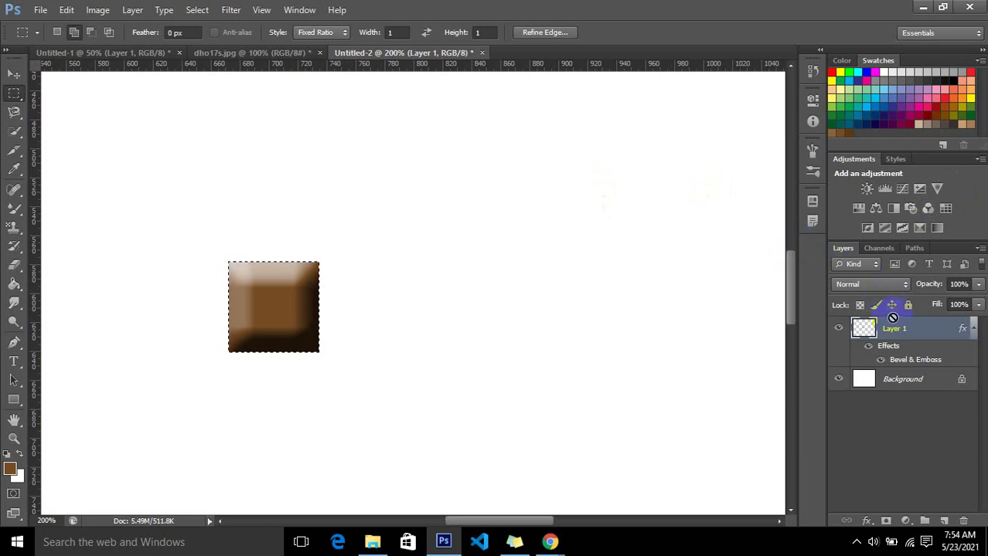
Add Layer 2, hide Layer 1, and select a tall Normal-style rectangle in the canvas middle.
key(ctrl+shift+n)
key(Return)
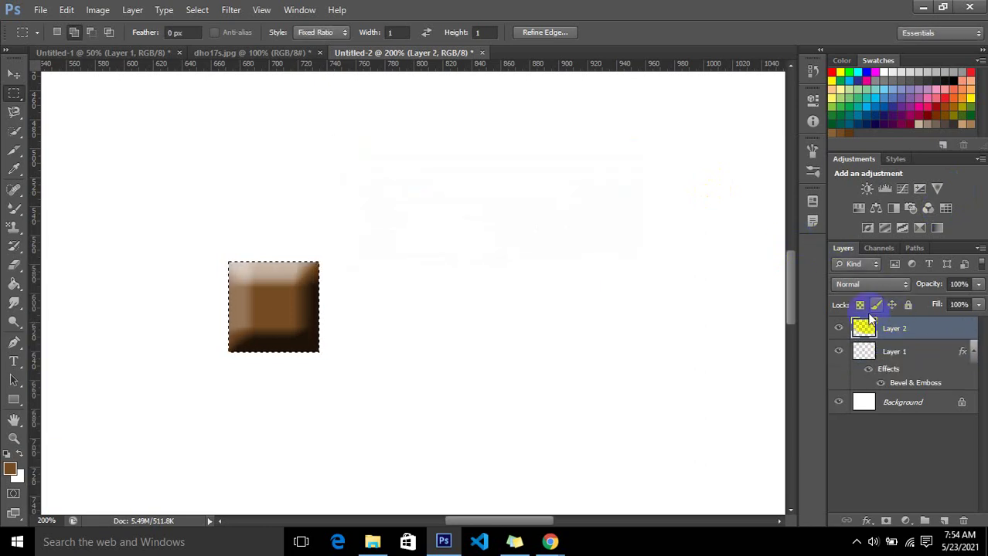
click(838, 351)
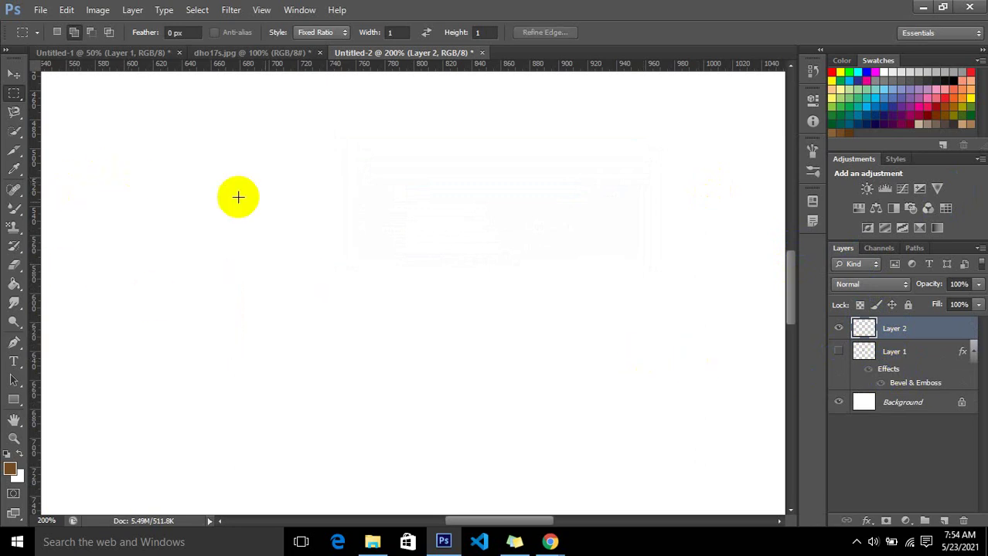
click(317, 35)
click(317, 51)
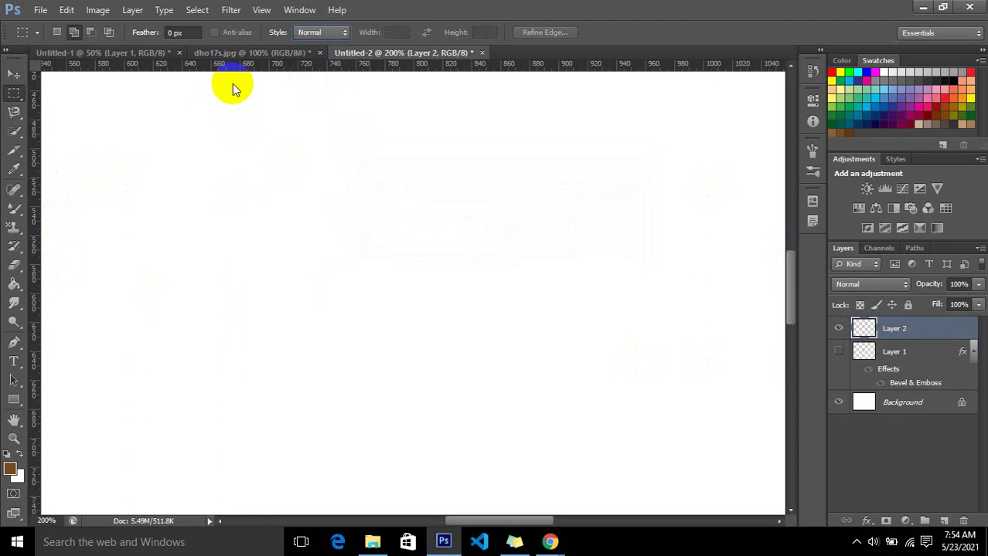
key(ctrl+minus)
key(ctrl+minus)
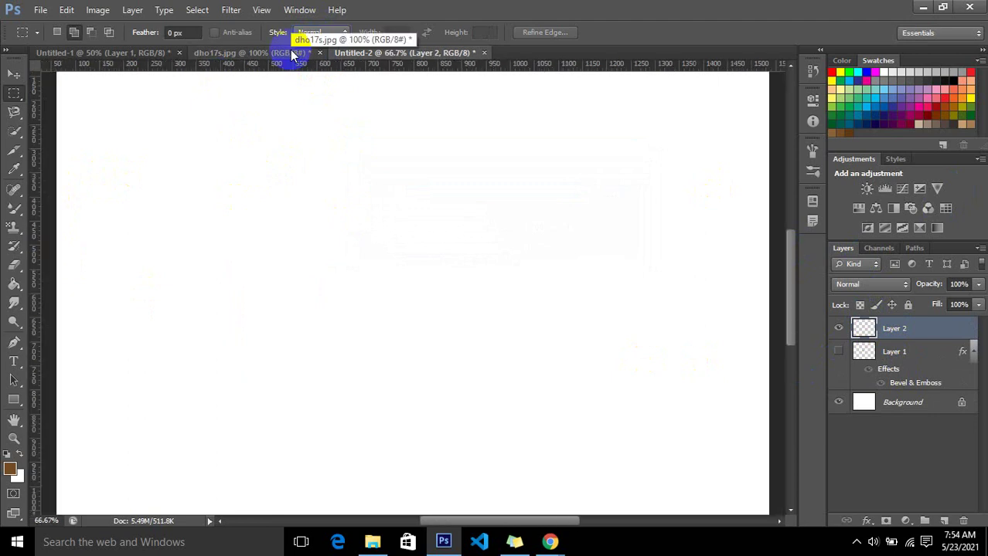
key(ctrl+minus)
key(ctrl+minus)
key(ctrl+plus)
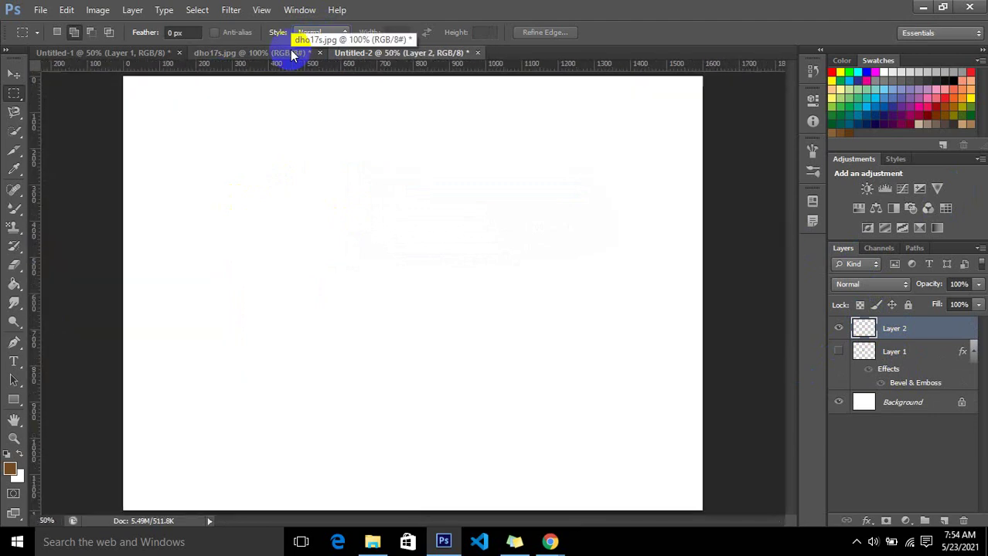
mouse_move(317, 109)
mouse_down()
mouse_move(436, 366)
mouse_move(503, 434)
mouse_move(547, 432)
mouse_move(527, 453)
mouse_up()
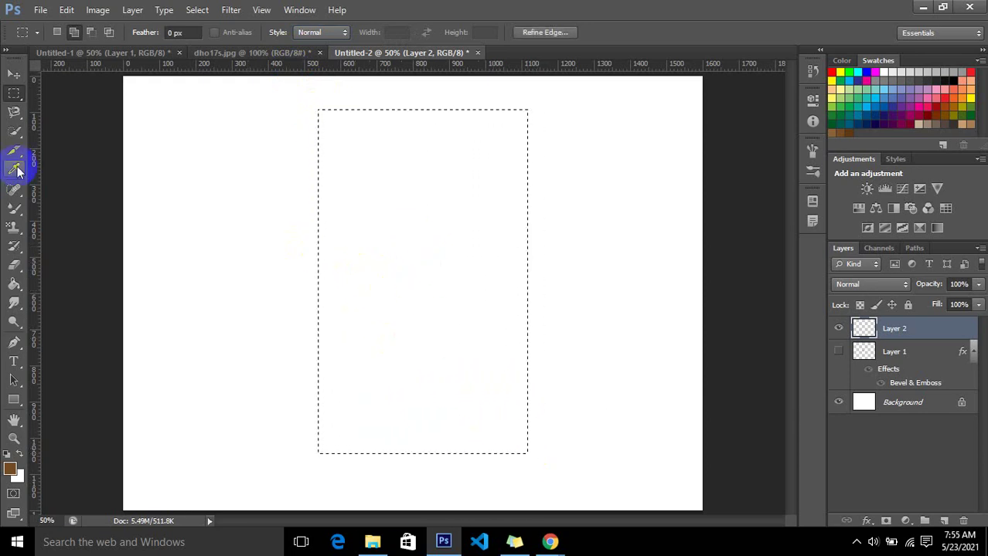
Stamp the chocolate-tile pattern across the whole tall selection.
click(12, 232)
click(77, 241)
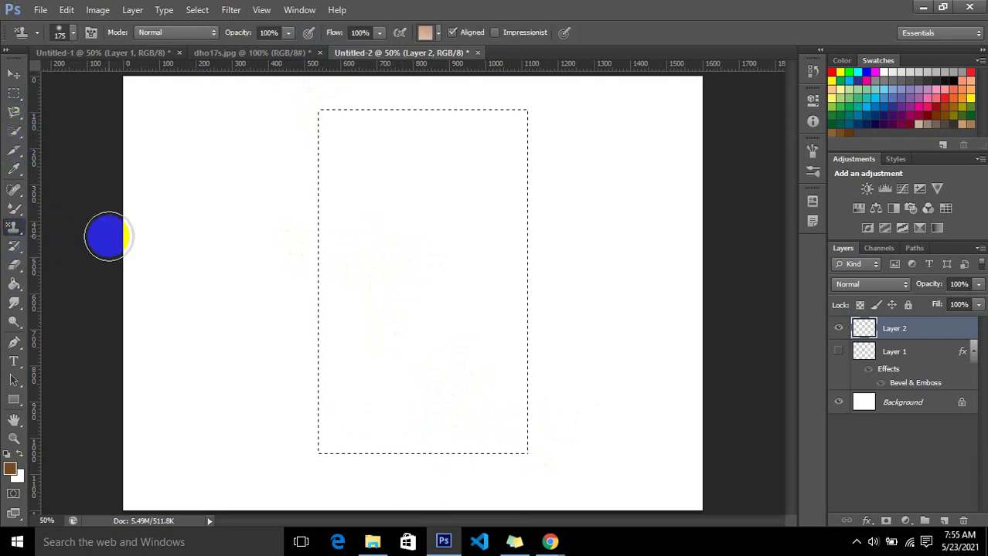
click(437, 32)
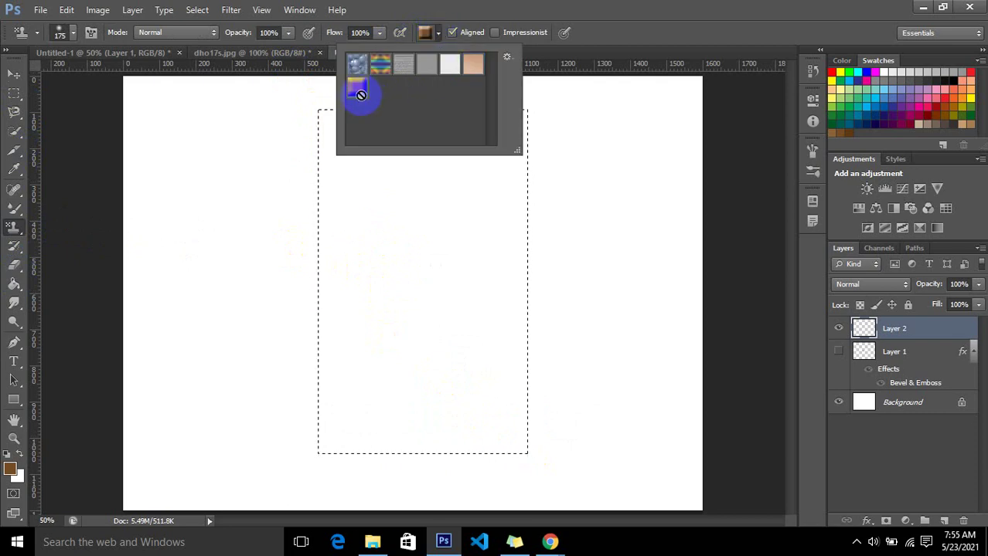
mouse_move(375, 214)
mouse_down()
mouse_move(517, 176)
mouse_move(364, 149)
mouse_move(310, 157)
mouse_move(371, 291)
mouse_move(258, 324)
mouse_move(448, 167)
mouse_move(435, 114)
mouse_move(364, 367)
mouse_move(311, 430)
mouse_move(448, 437)
mouse_move(793, 341)
mouse_up()
mouse_move(406, 126)
mouse_down()
mouse_move(311, 437)
mouse_move(619, 258)
mouse_up()
key(ctrl+plus)
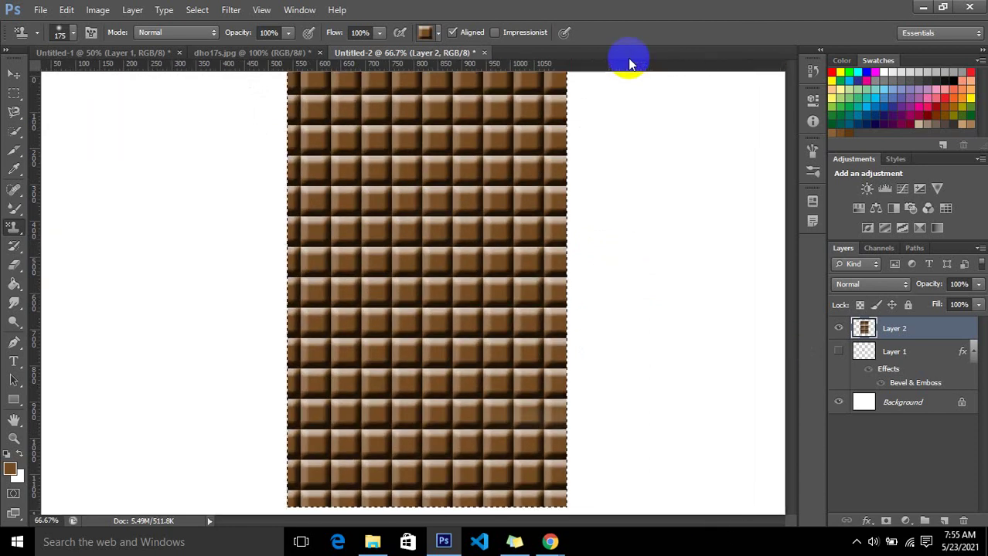
key(ctrl+plus)
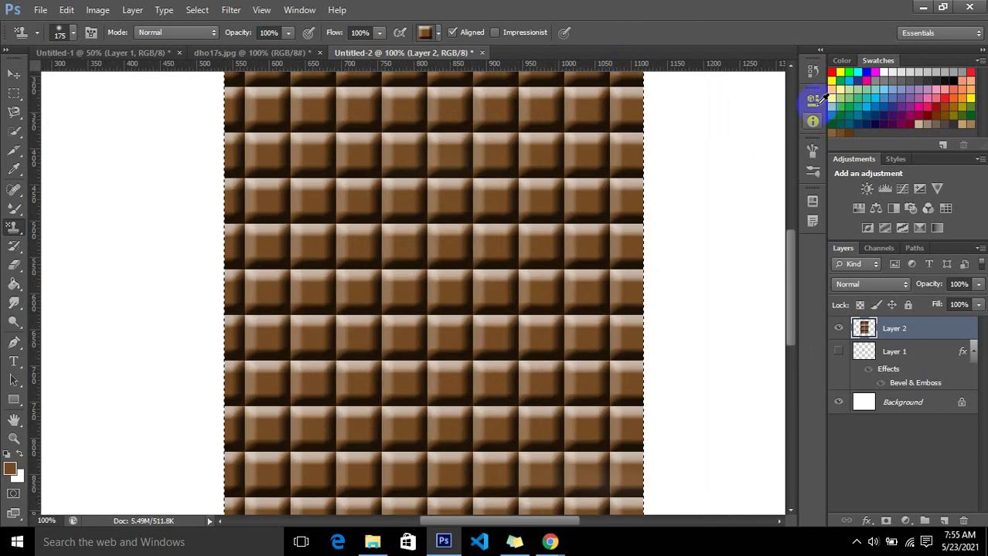
Select a block of chocolate tiles with the Rectangular Marquee.
drag(786, 286, 782, 238)
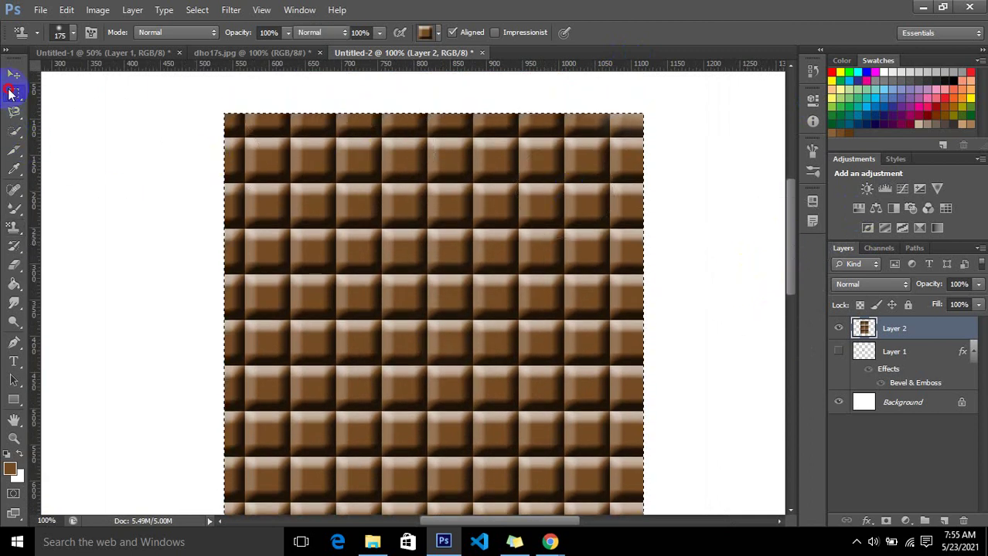
click(12, 93)
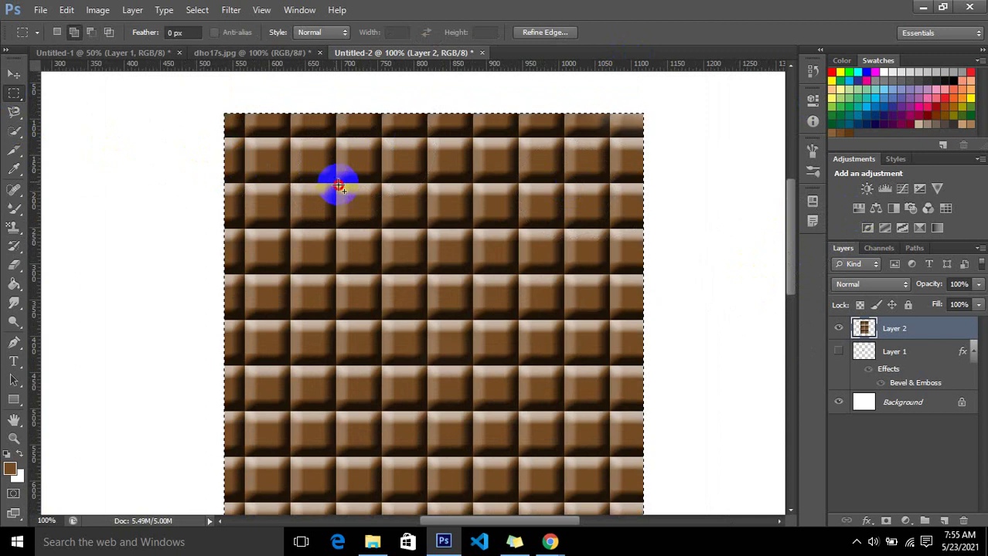
drag(337, 183, 497, 287)
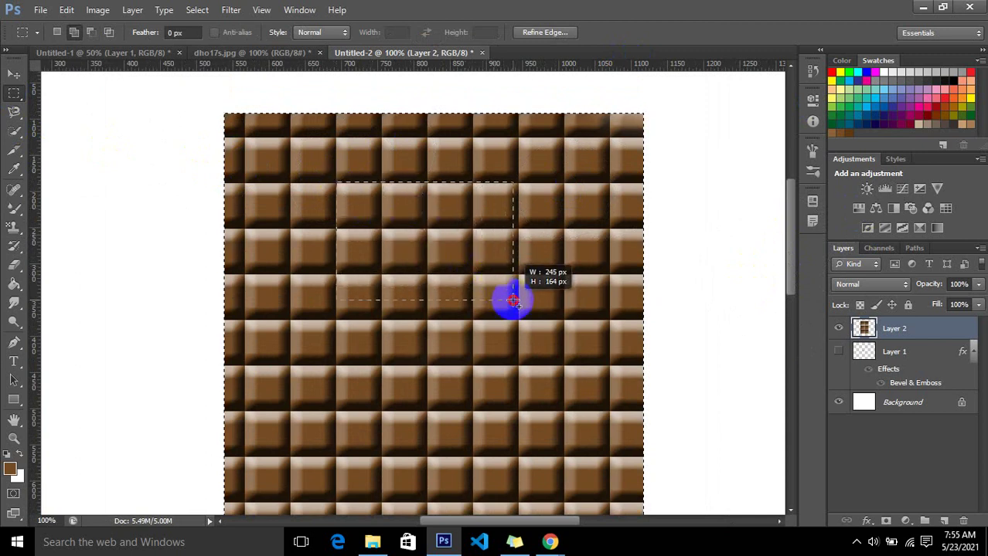
mouse_move(497, 288)
mouse_down()
mouse_move(520, 354)
mouse_move(519, 461)
mouse_up()
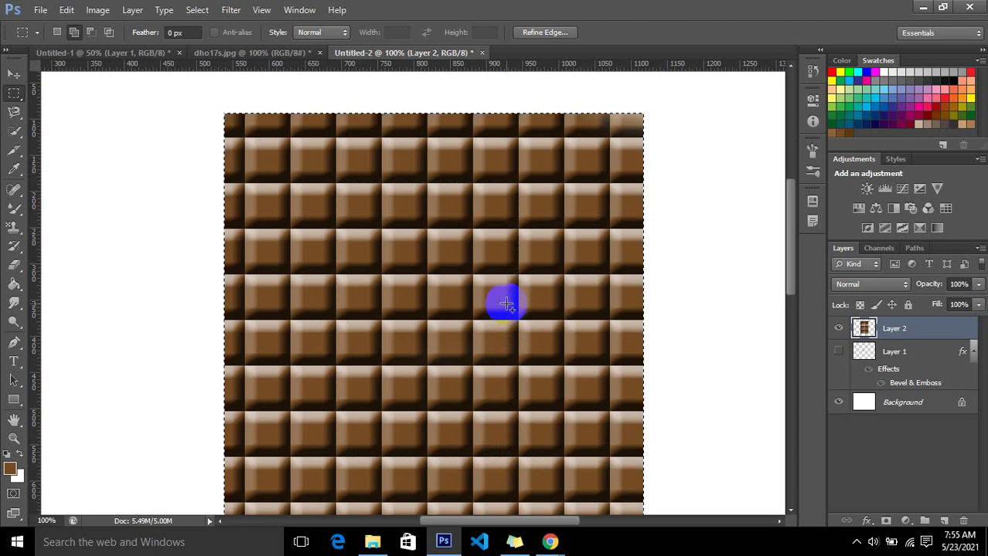
Clear the selections and drag a vertical guide along a tile gap near x = 692 px.
click(501, 305)
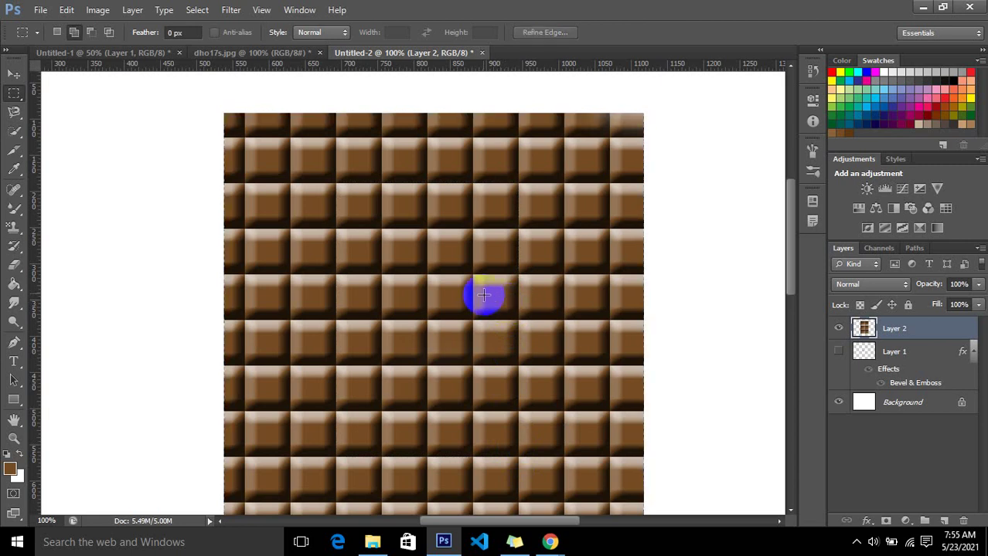
click(201, 152)
drag(304, 148, 419, 302)
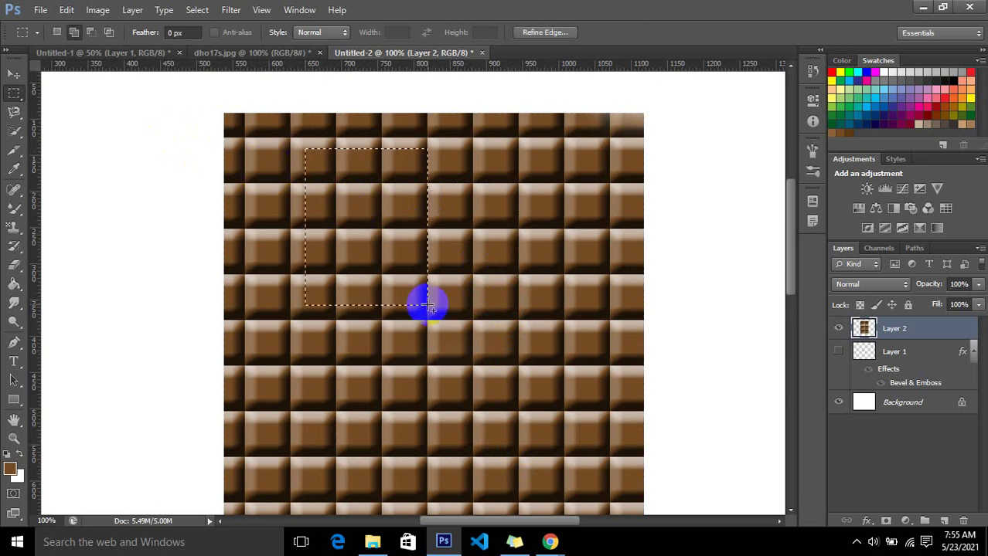
click(337, 272)
click(337, 180)
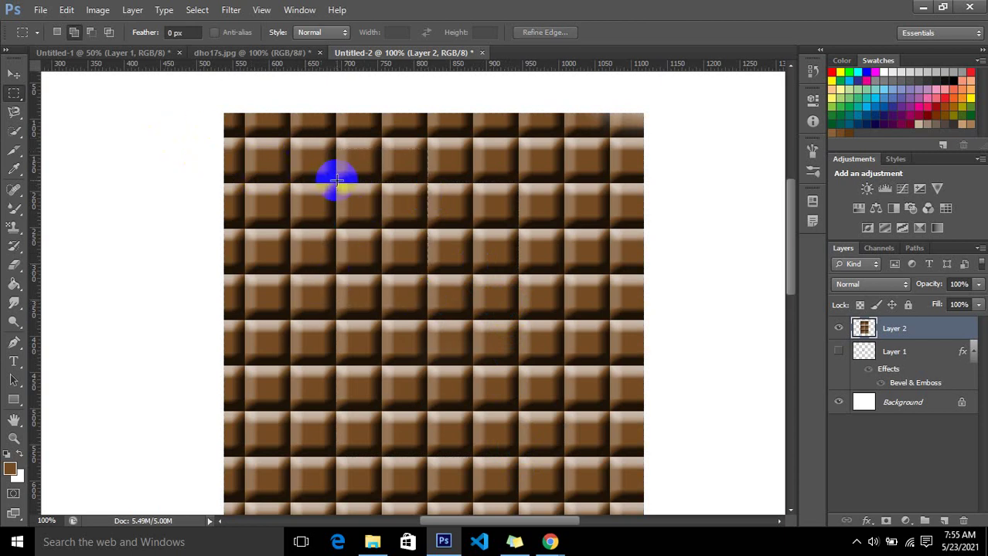
mouse_move(34, 282)
mouse_down()
mouse_move(341, 283)
mouse_move(335, 289)
mouse_up()
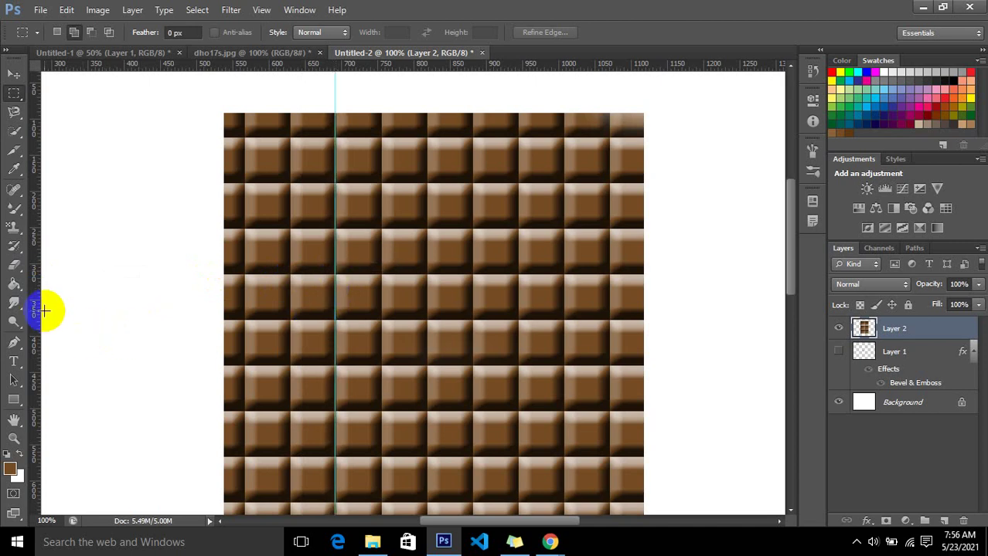
Place guides at X 940 px and Y 190/630 px, then marquee-select the four-column tile block between them.
drag(31, 296, 520, 304)
drag(377, 65, 401, 184)
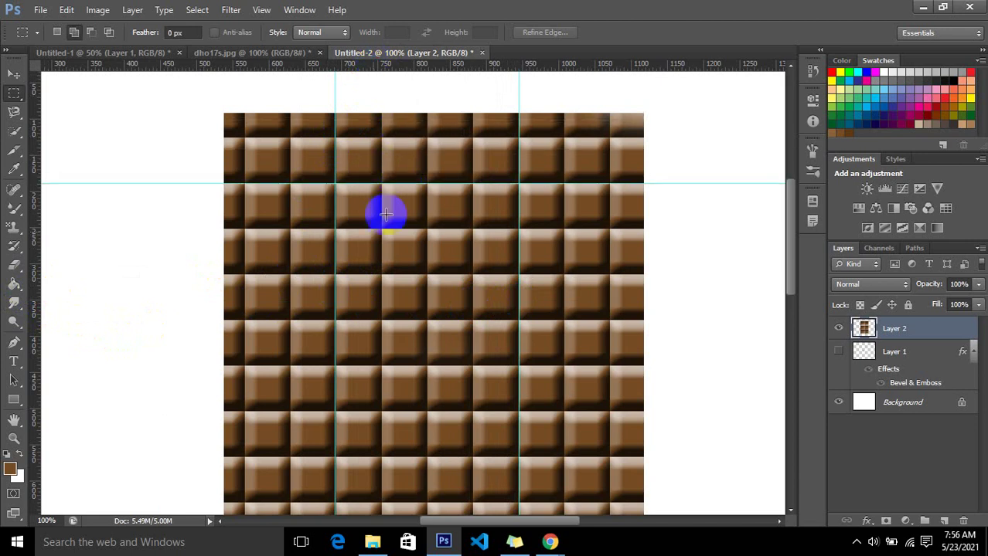
mouse_move(316, 67)
mouse_down()
mouse_move(404, 480)
mouse_move(434, 538)
mouse_move(451, 506)
mouse_up()
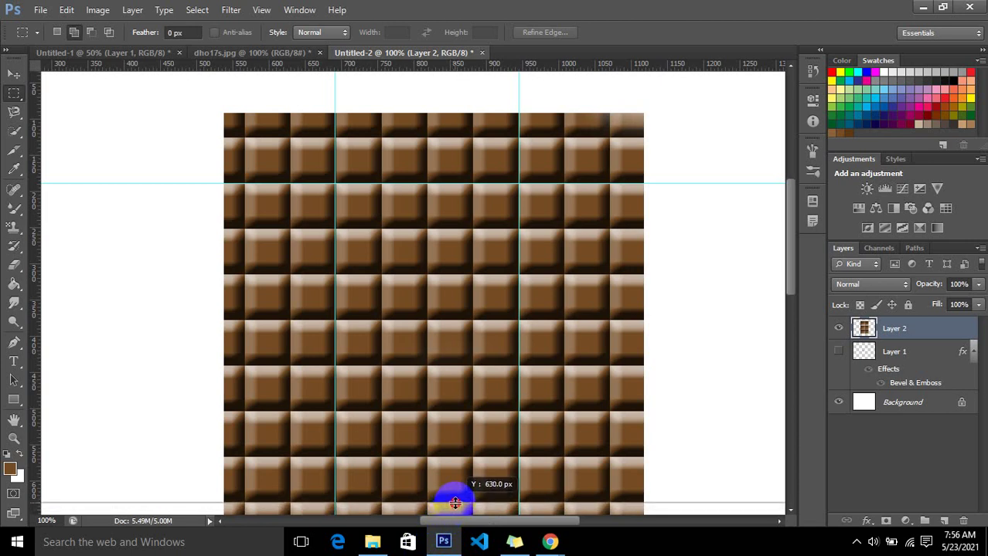
drag(450, 506, 451, 503)
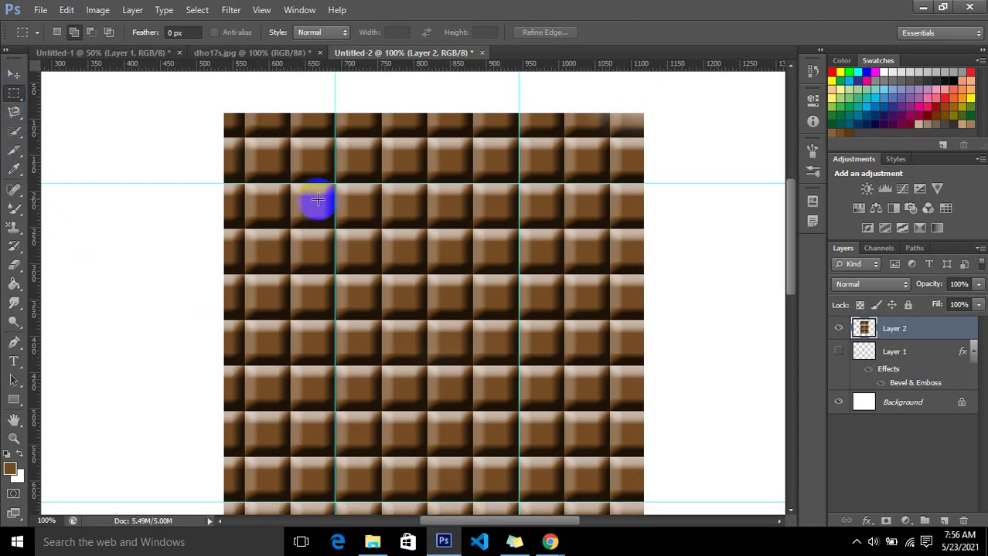
drag(334, 183, 514, 499)
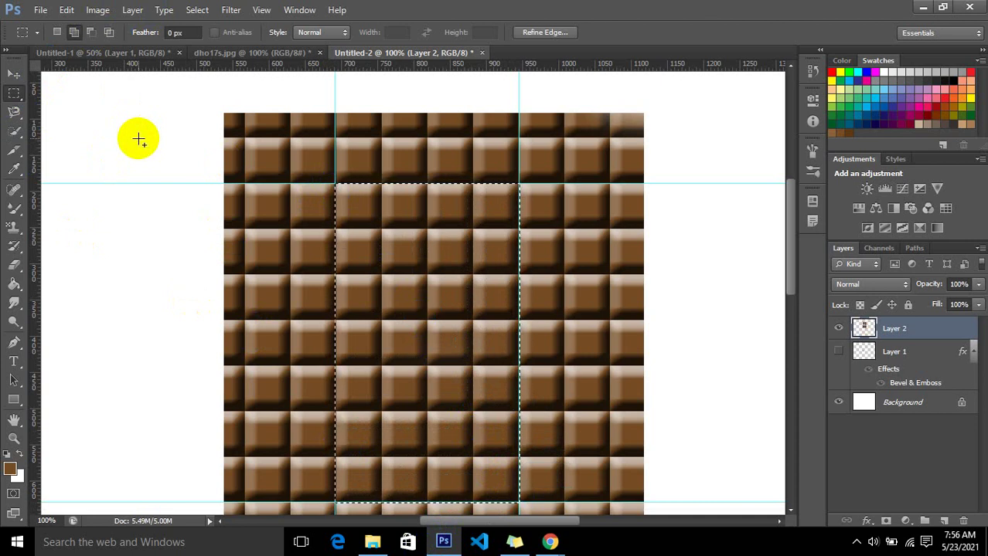
Invert the selection, delete the pattern outside the tile block, and deselect.
key(ctrl+shift+i)
key(Delete)
key(ctrl+shift+i)
key(ctrl+d)
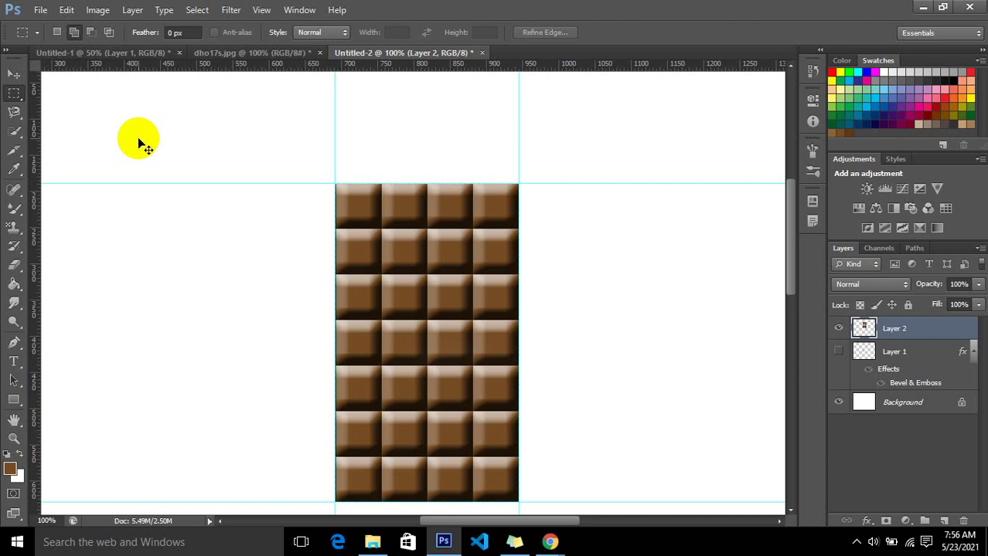
Hide the grid and guides to view the bare chocolate bar on white.
key(ctrl+apostrophe)
key(ctrl+h)
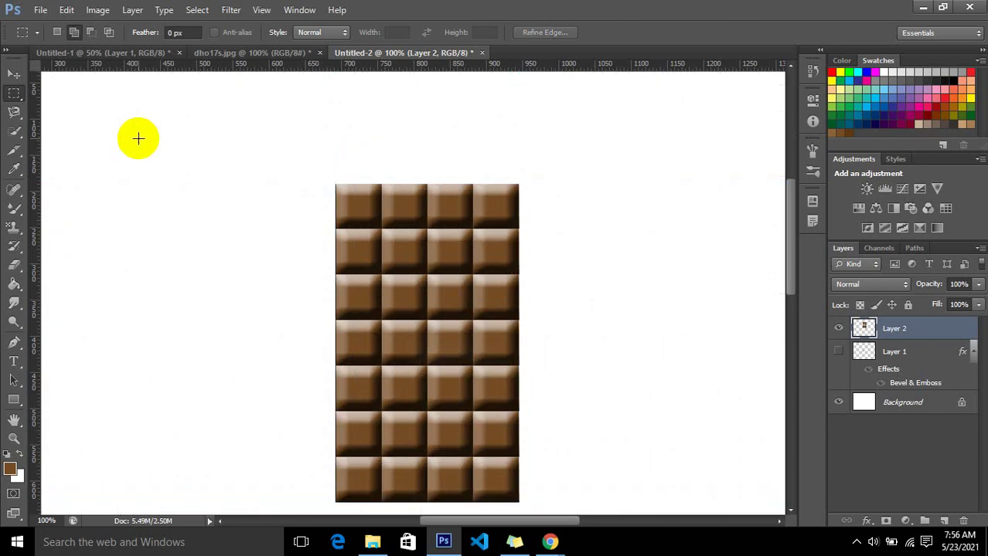
drag(371, 203, 502, 224)
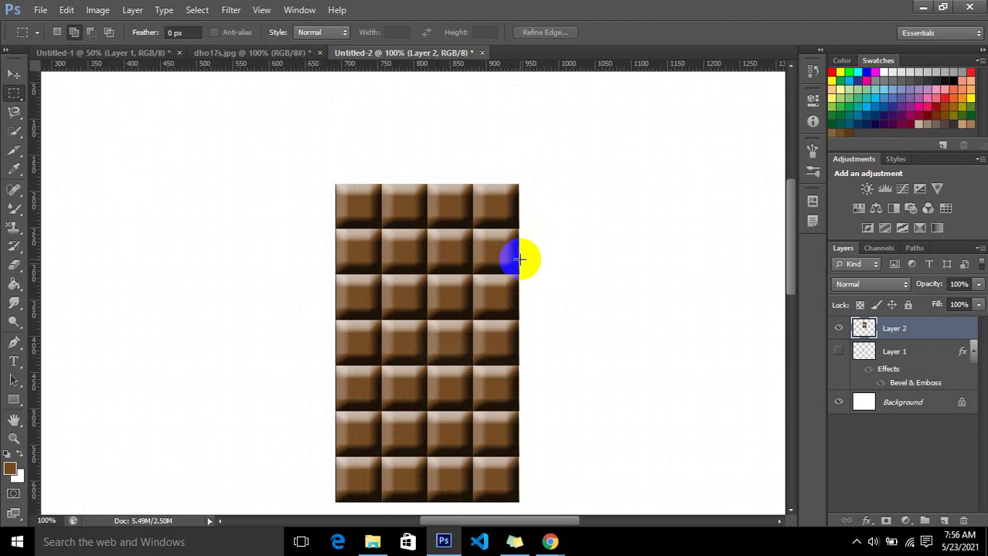
drag(520, 259, 392, 189)
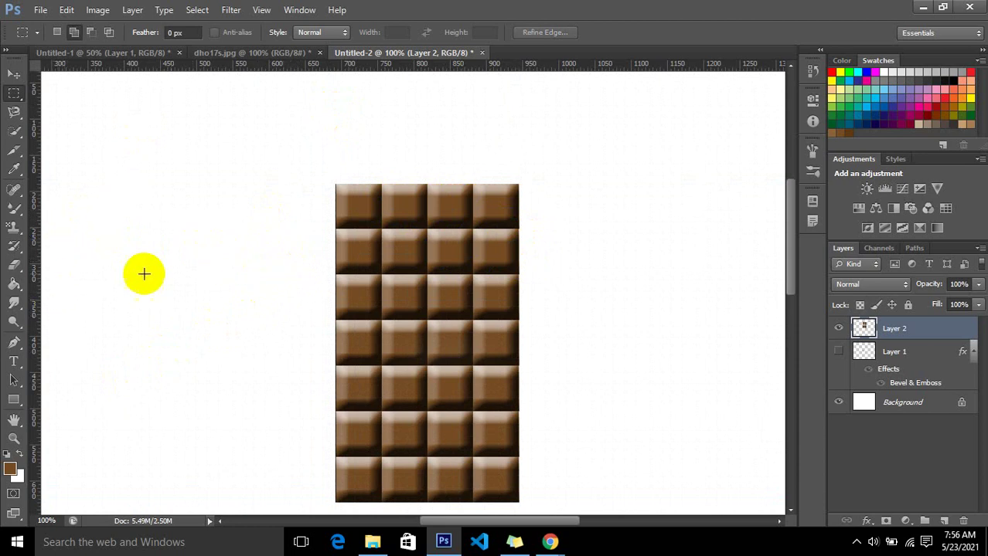
Choose the Pattern Stamp Tool from the stamp tool group.
click(15, 230)
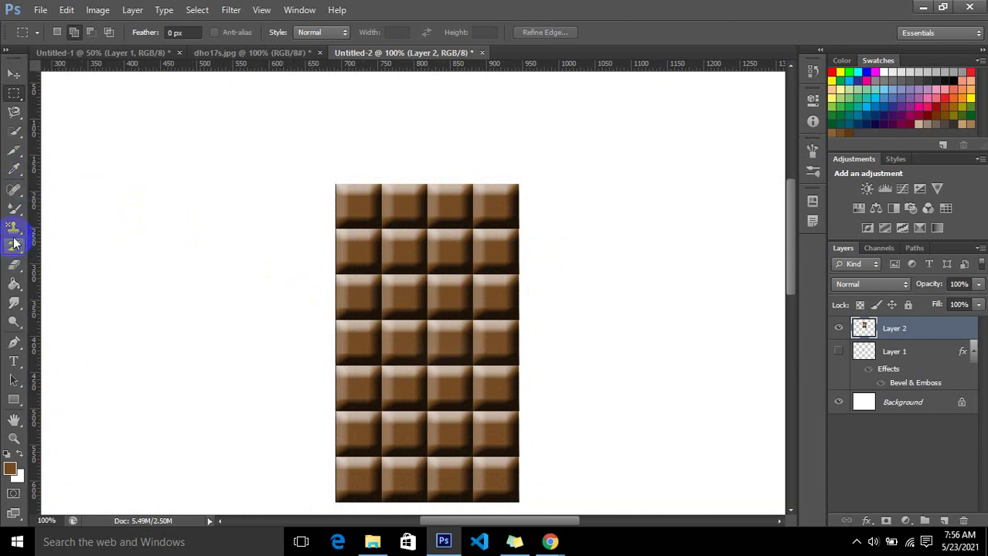
click(15, 230)
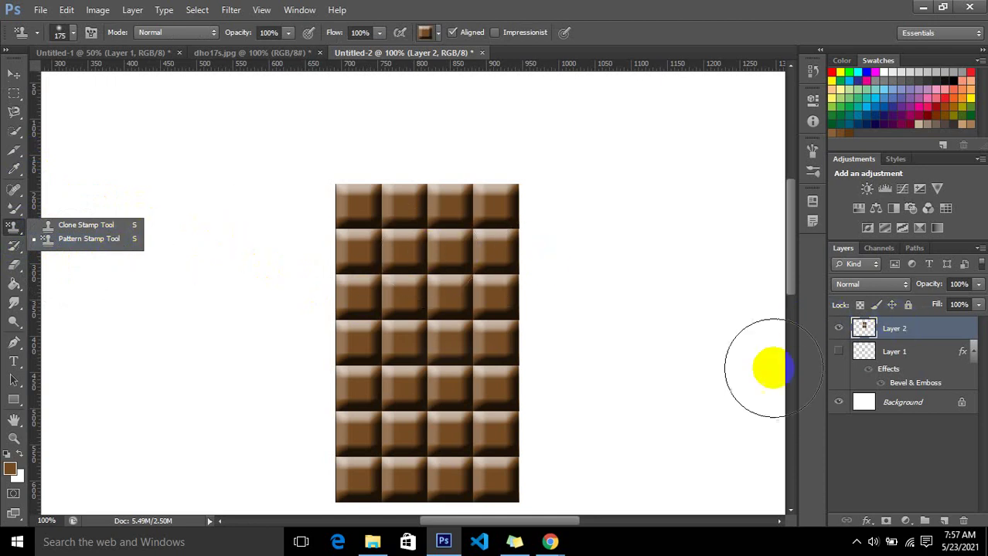
click(61, 241)
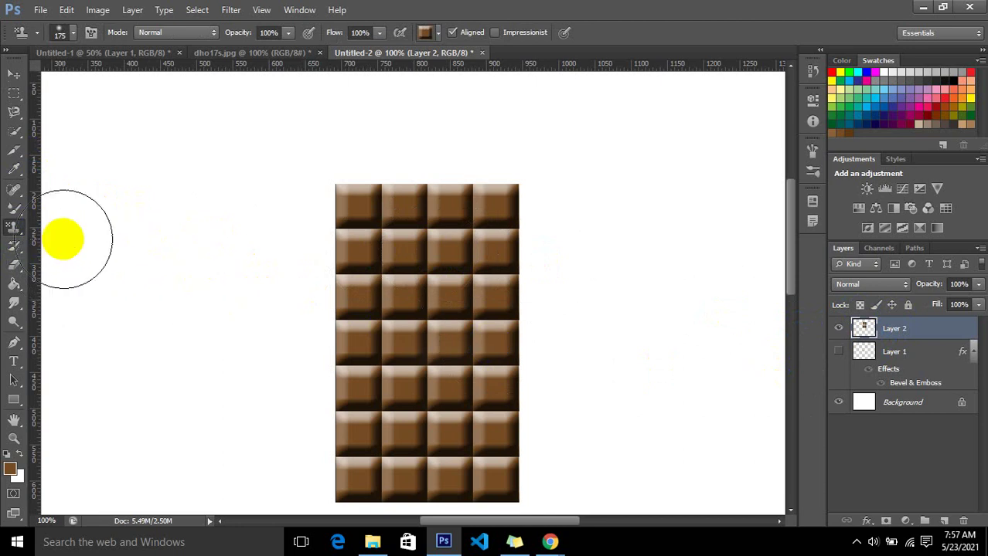
Select the History Brush Tool and bring the dho17s.jpg movie poster to the front.
click(19, 250)
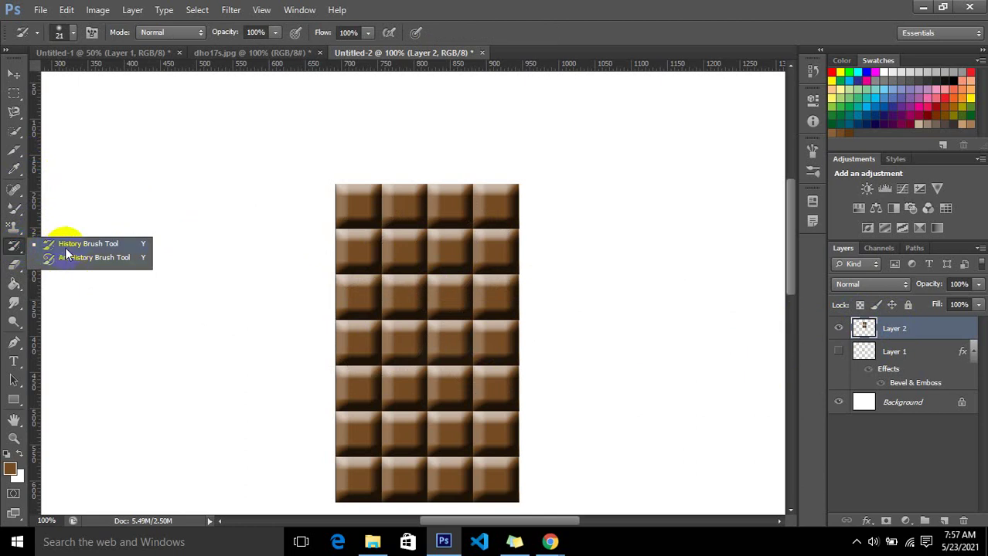
click(357, 235)
click(14, 245)
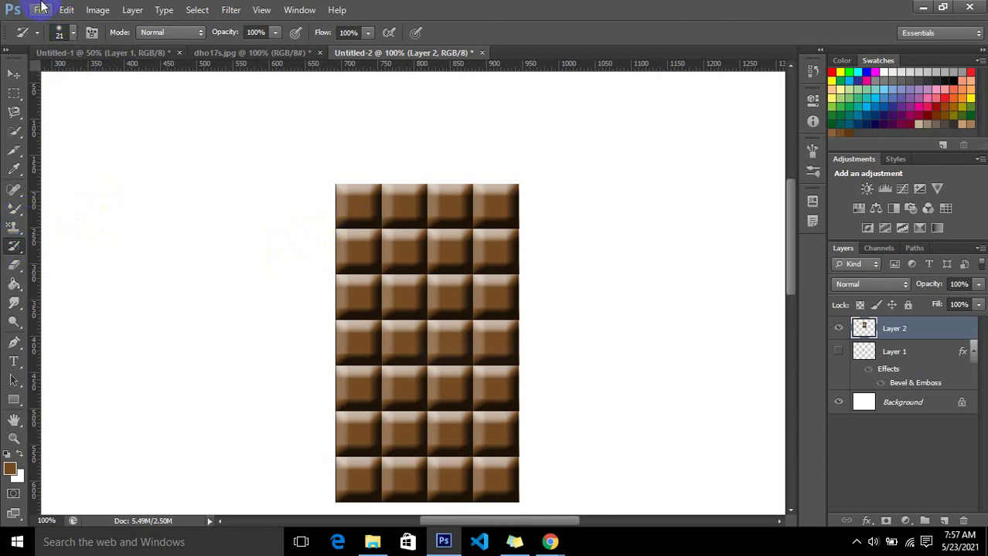
click(186, 59)
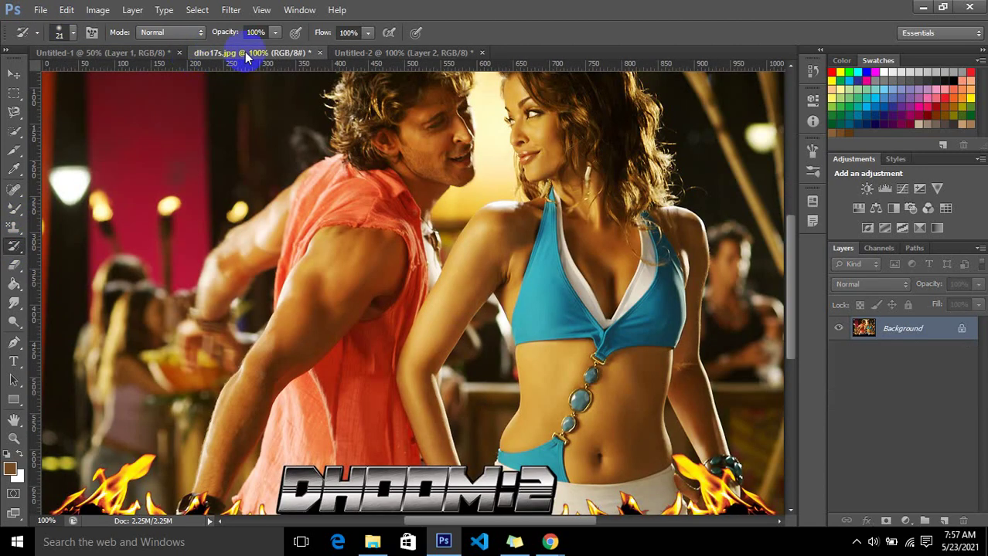
Zoom the dho17s.jpg poster out to 66.7% so it fits the window.
scroll(707, 284, up, 2)
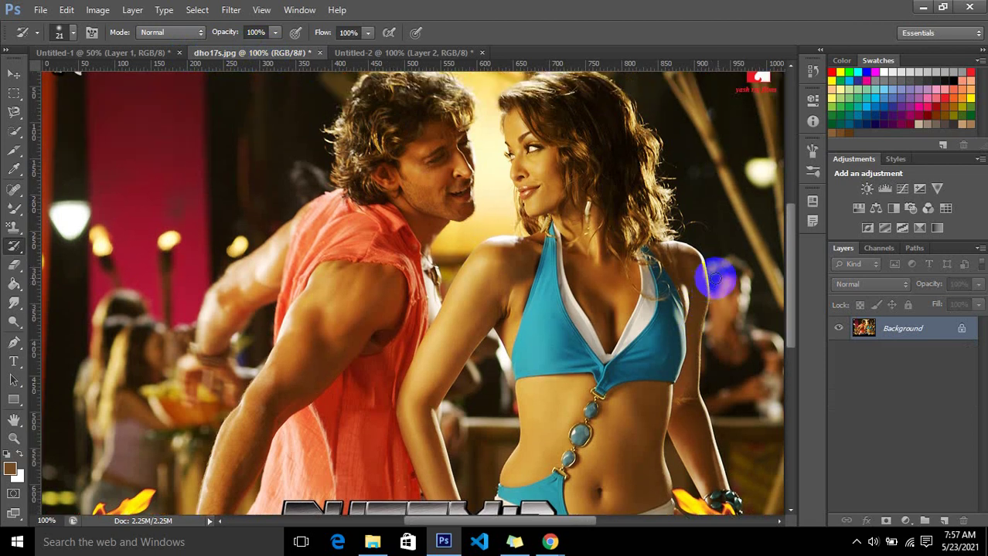
scroll(706, 285, up, 1)
key(ctrl+minus)
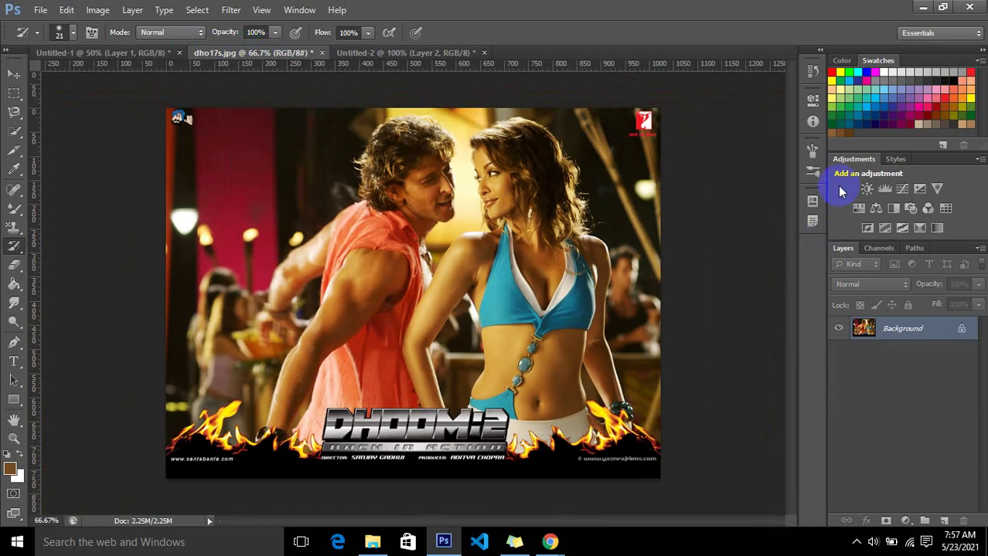
click(750, 362)
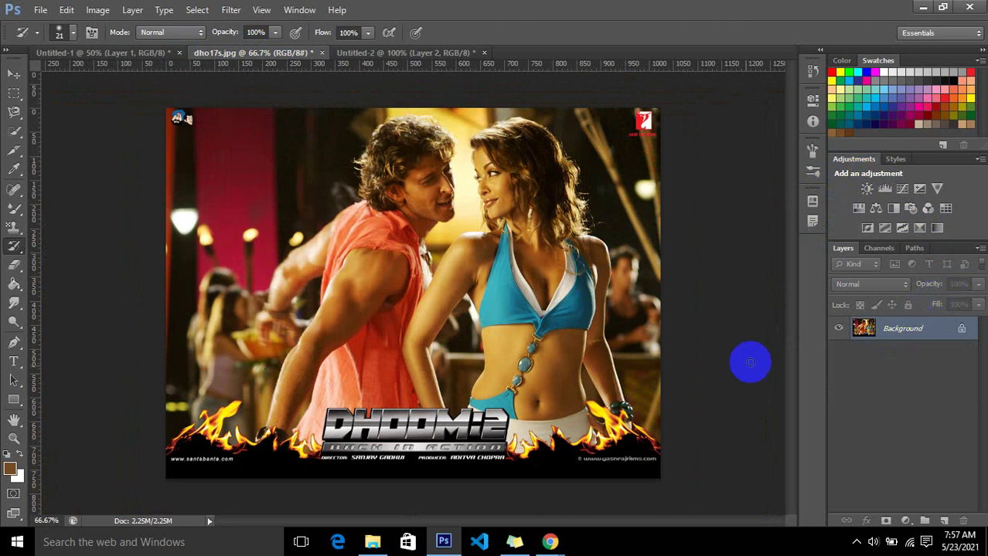
right_click(11, 252)
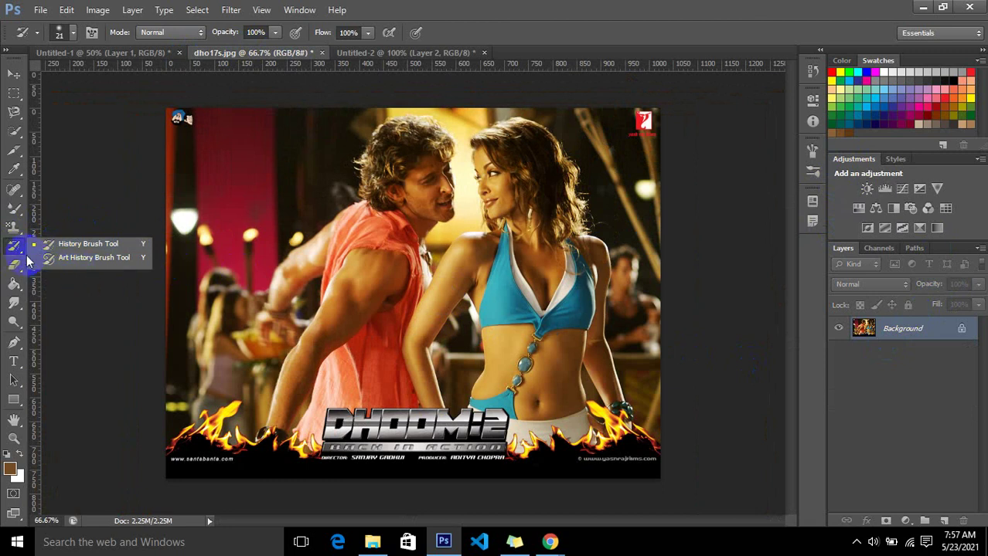
click(12, 247)
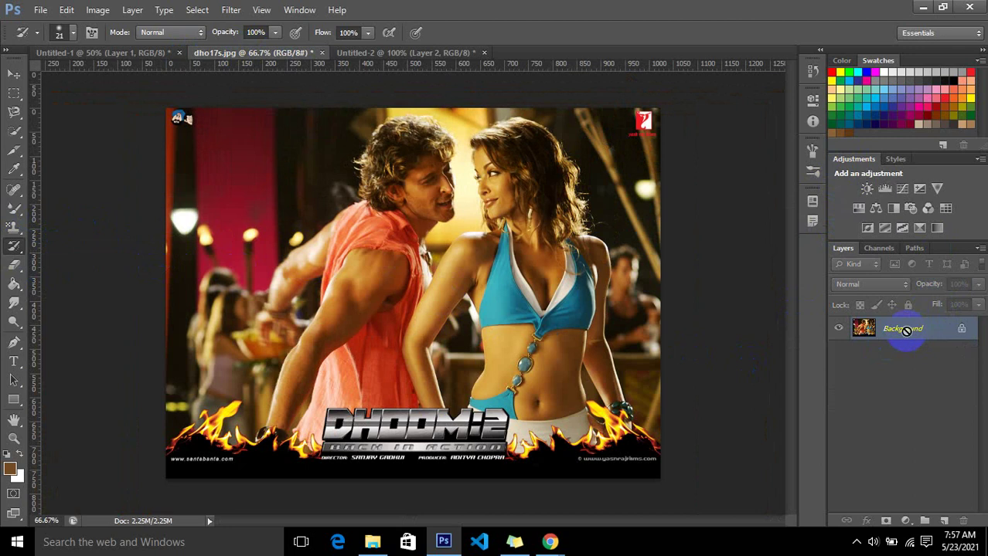
Add empty Layer 1 and Layer 2, then make Background the active layer.
key(ctrl+shift+n)
key(Return)
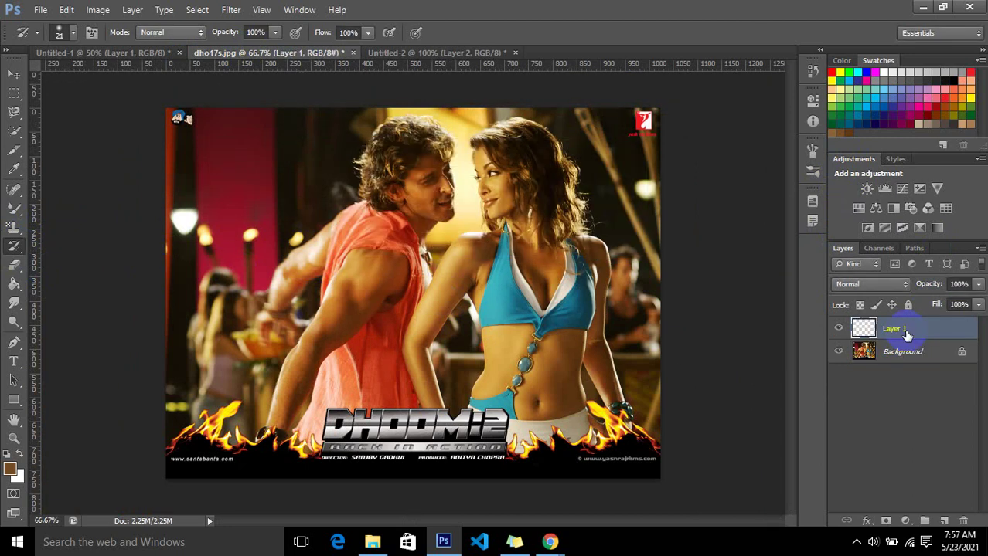
key(ctrl+shift+n)
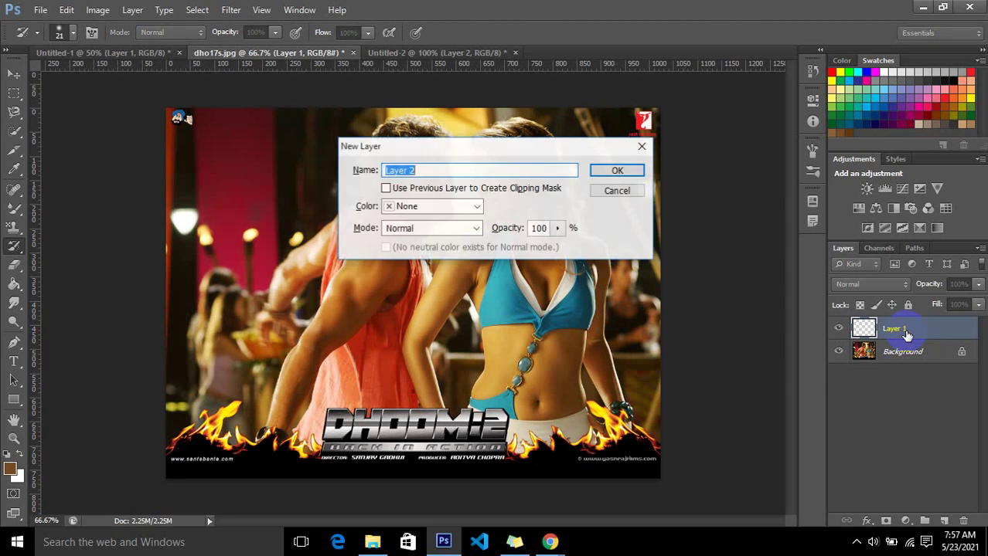
key(Return)
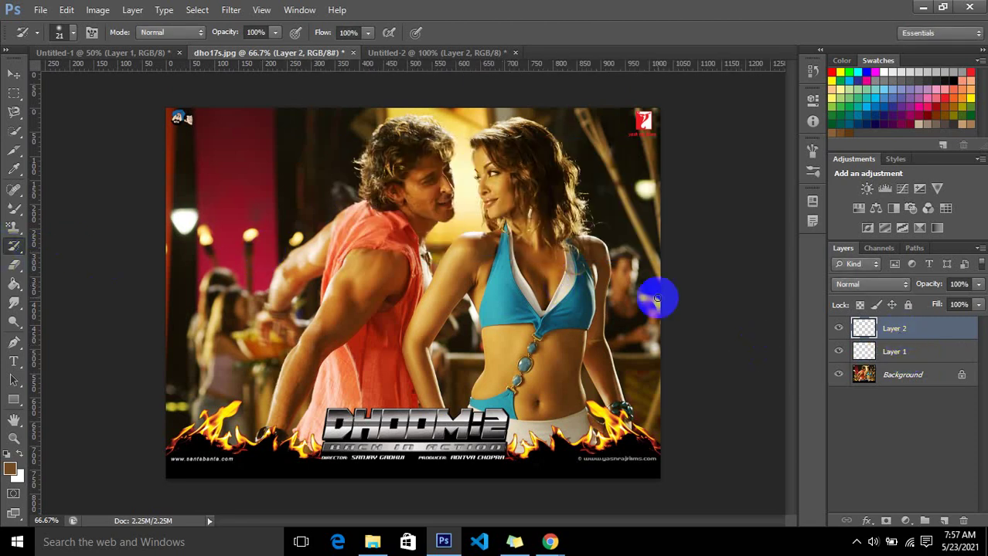
click(915, 383)
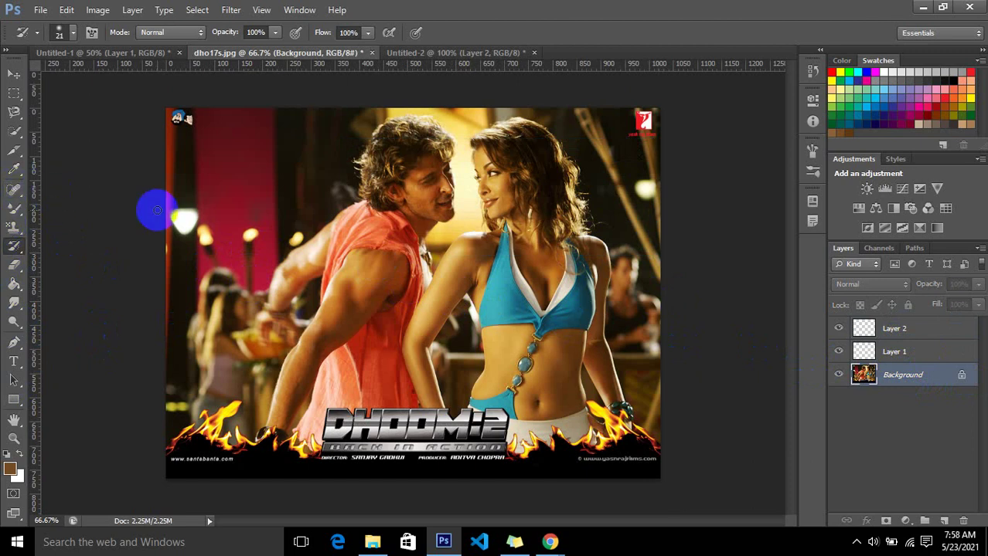
Show the History panel via Window > History and enlarge it to list all steps.
click(299, 9)
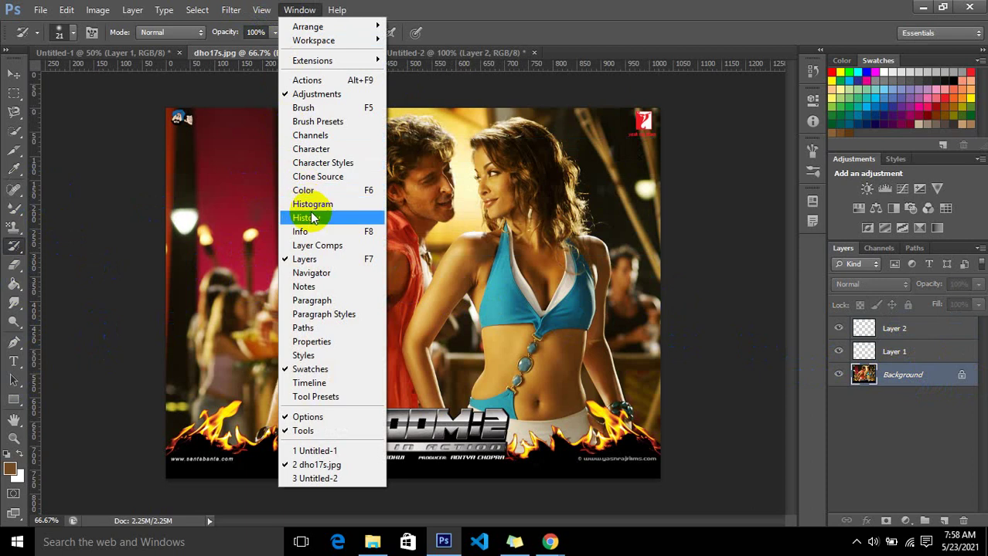
click(309, 218)
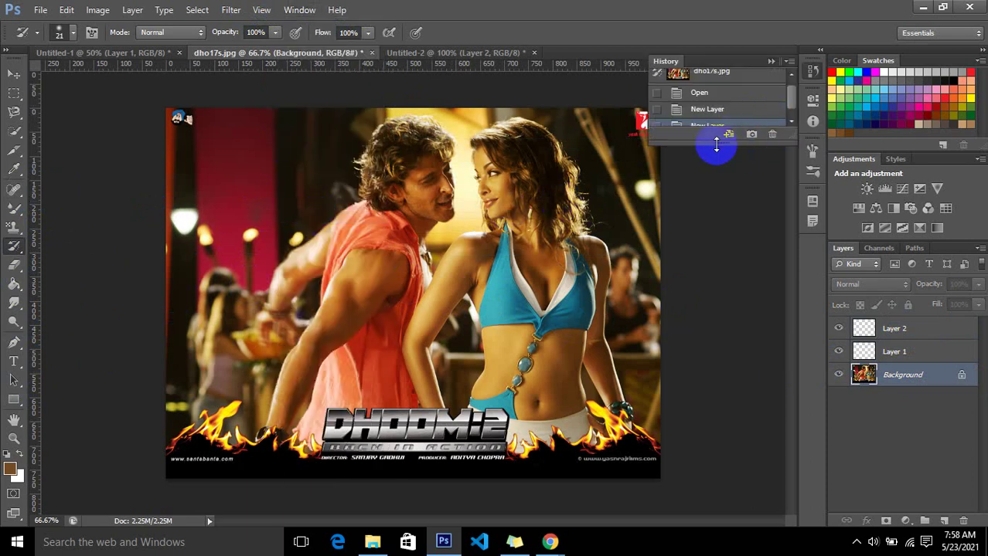
drag(715, 147, 727, 242)
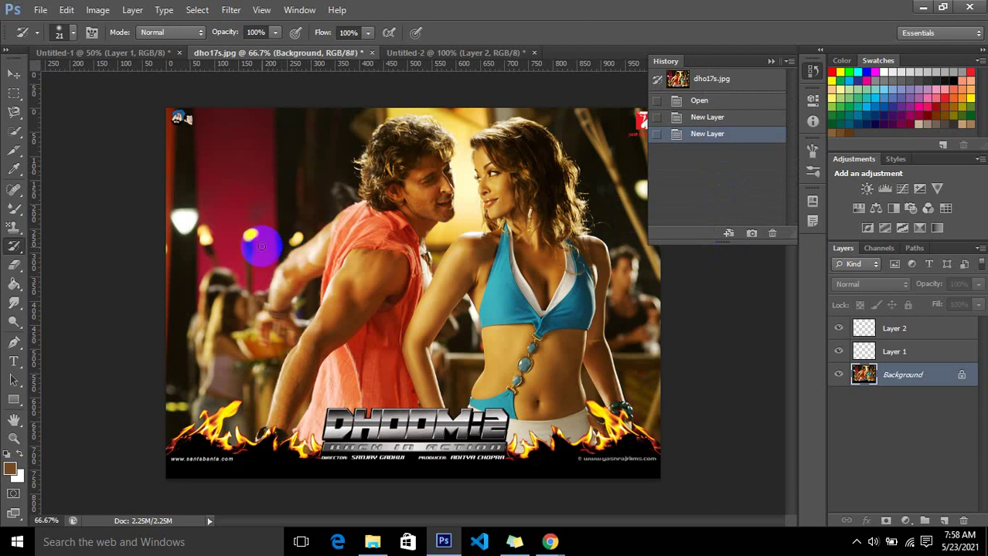
Paint a brown Brush Tool stroke over the man's chin on the Background.
click(16, 213)
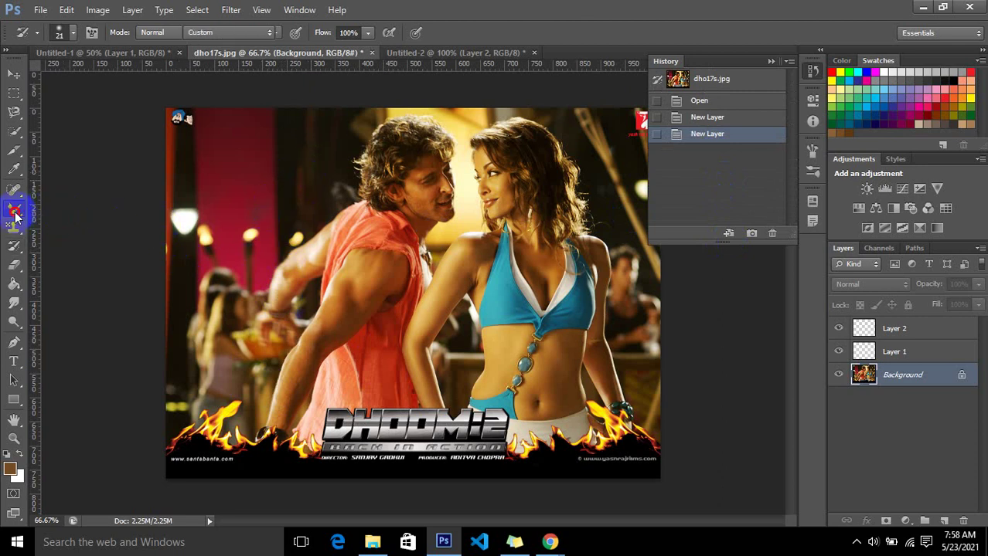
mouse_move(16, 216)
mouse_down()
mouse_move(72, 222)
mouse_move(73, 206)
mouse_up()
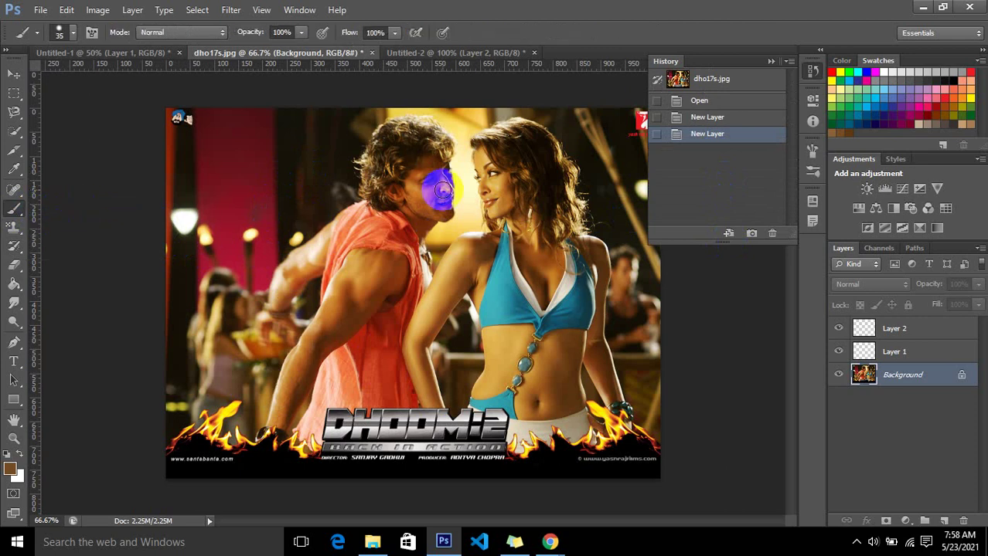
drag(442, 190, 422, 232)
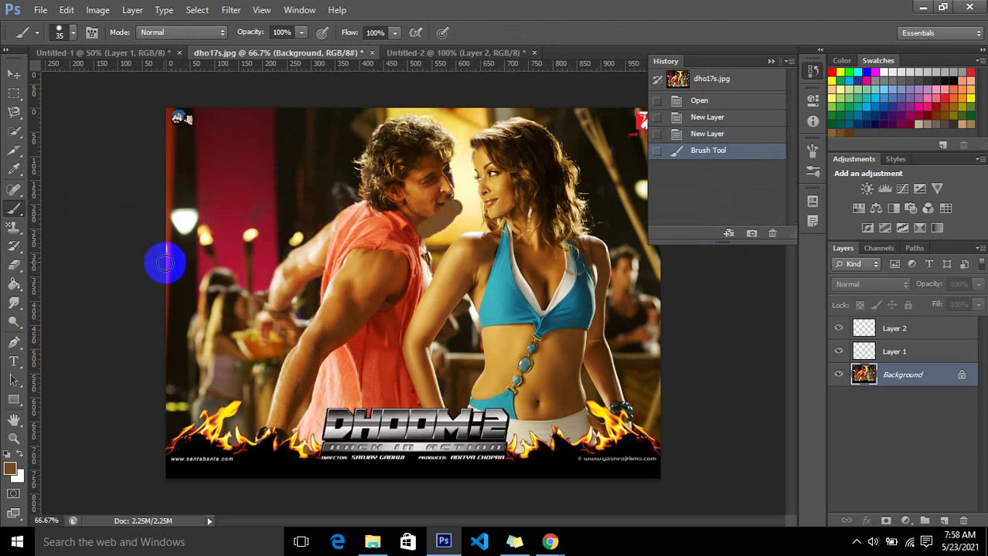
Healing Brush the woman's waist, then Alt-sample her cheek and retouch beside it.
click(17, 189)
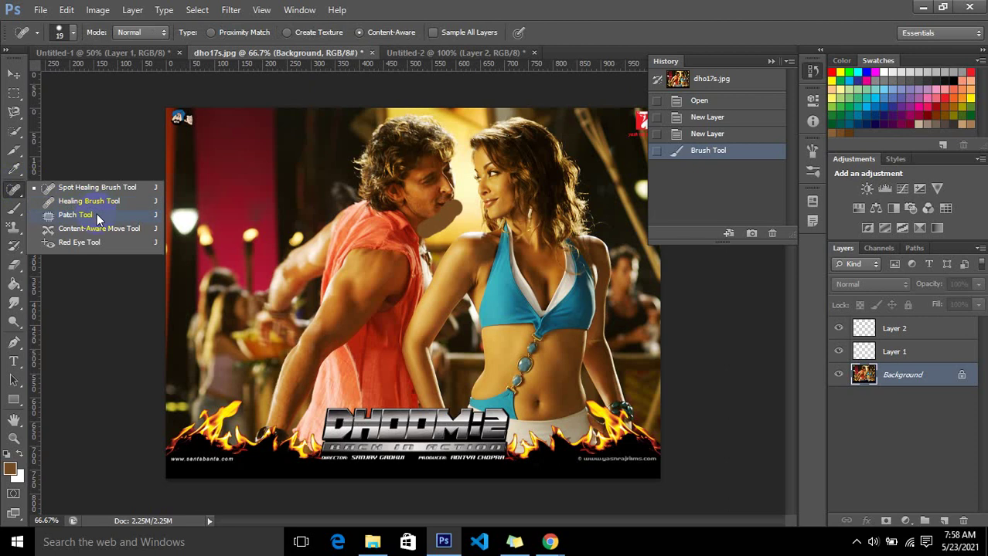
click(89, 202)
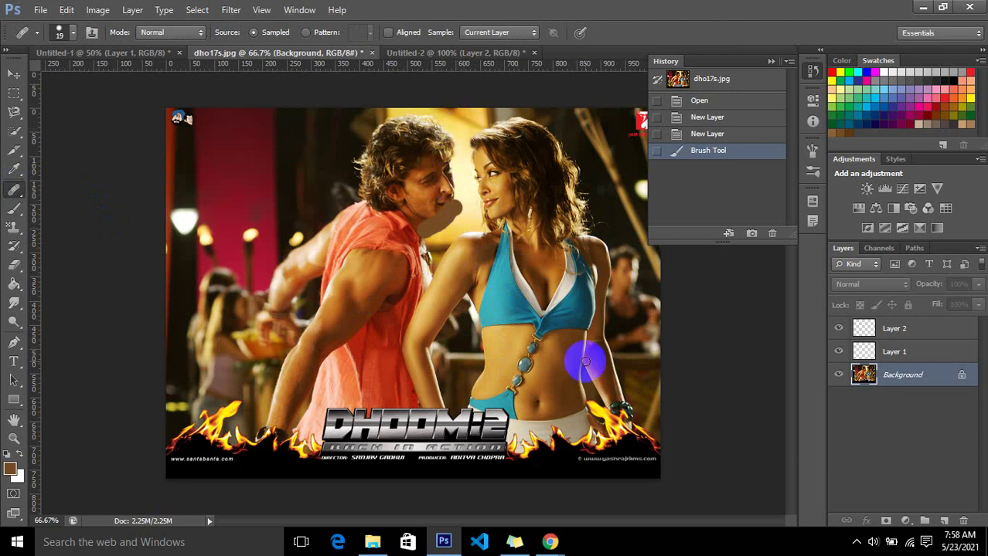
drag(558, 349, 575, 369)
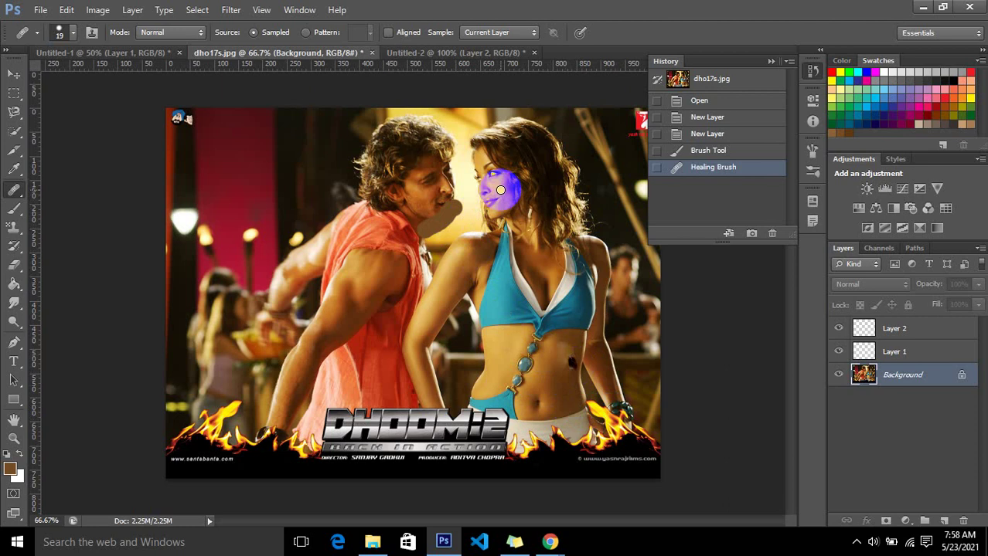
alt+click(502, 188)
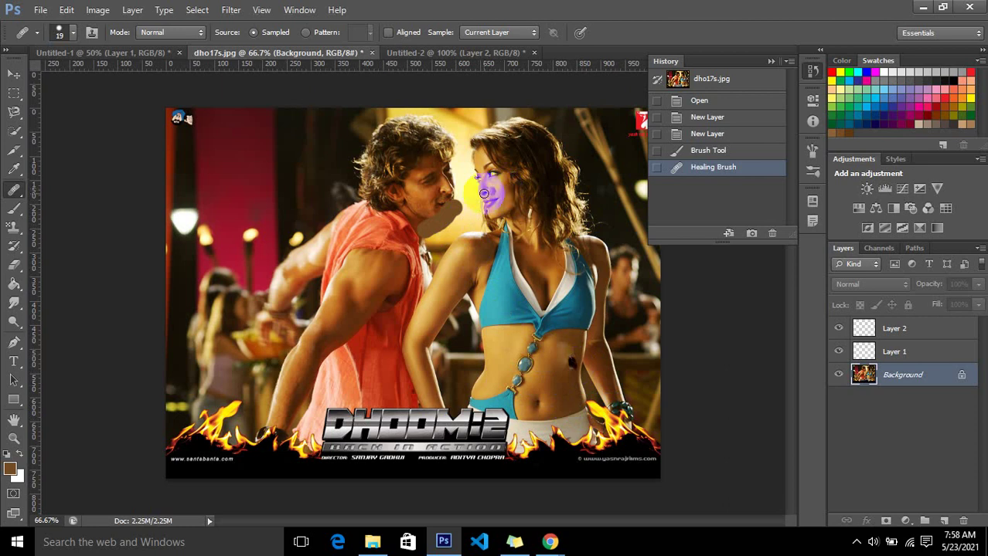
drag(483, 195, 460, 195)
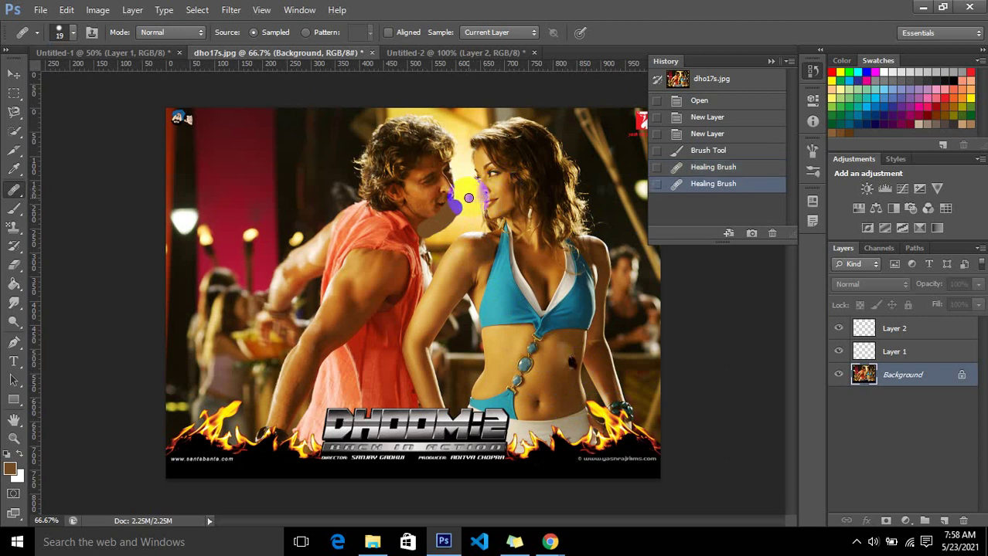
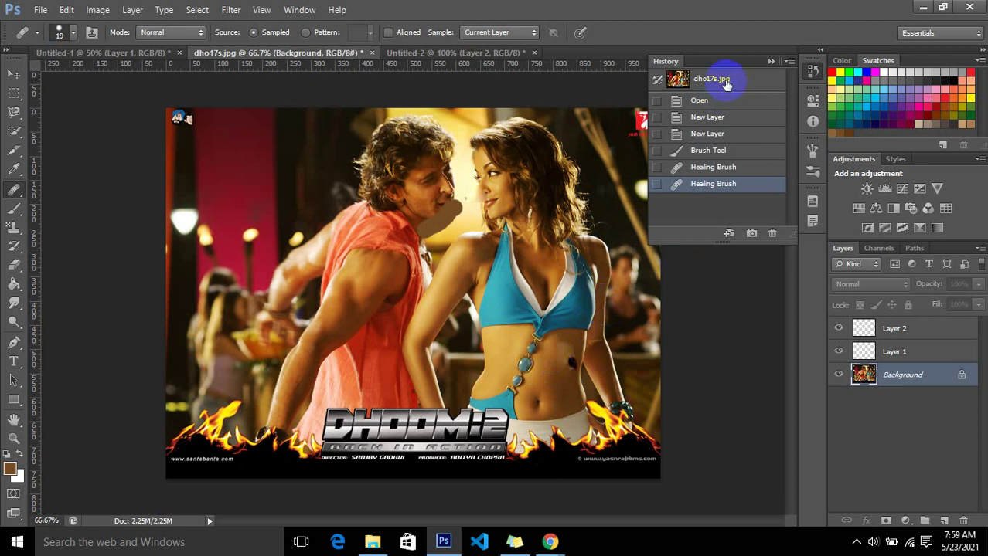
Compare the photo with the original unedited state, then return to the latest edit.
click(681, 87)
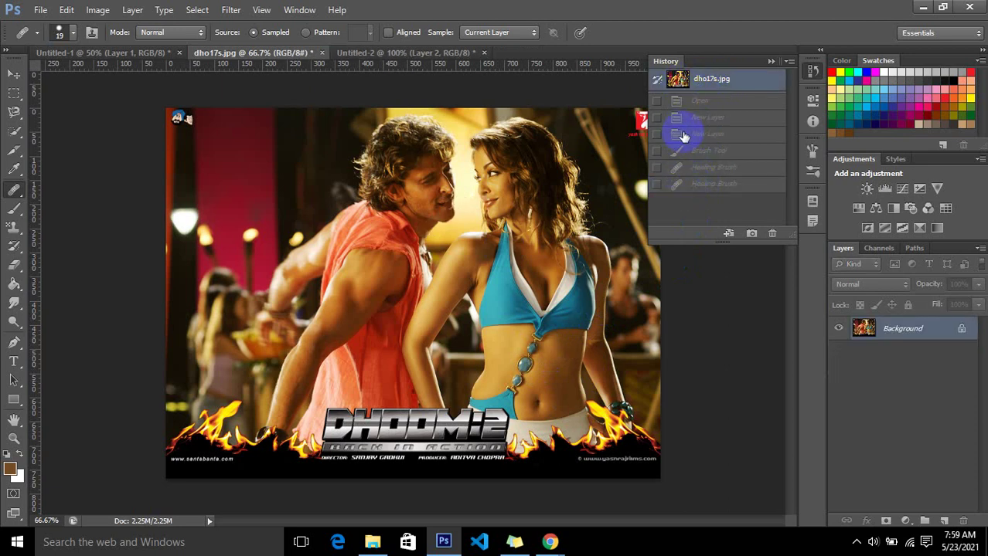
click(695, 185)
drag(463, 219, 450, 189)
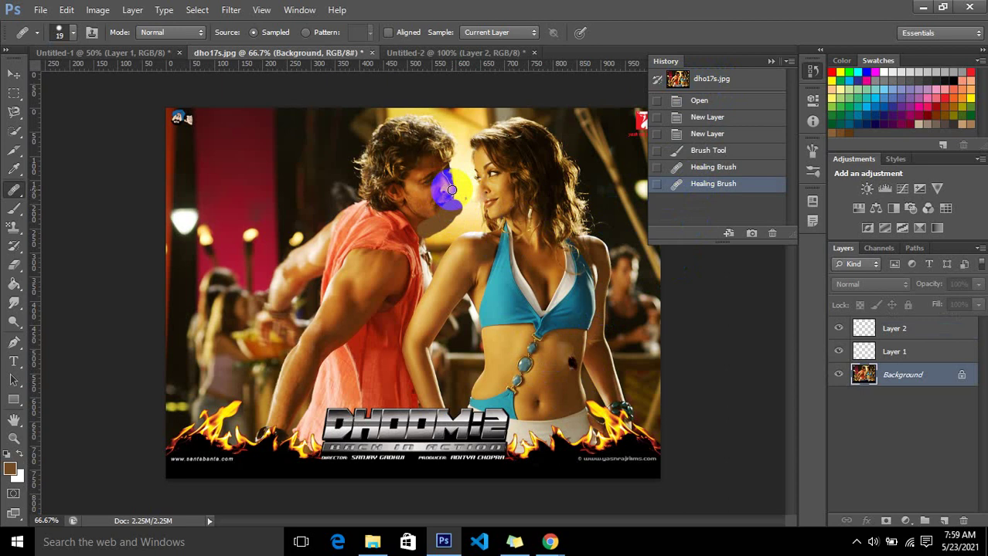
drag(451, 190, 410, 224)
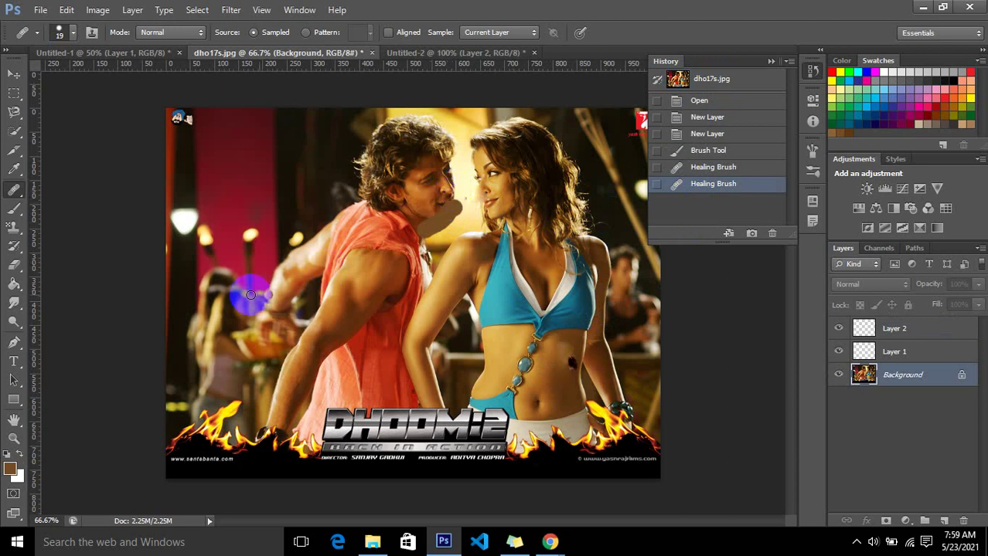
With the standard History Brush at 100% zoom, restore a spot on the woman's stomach.
click(14, 249)
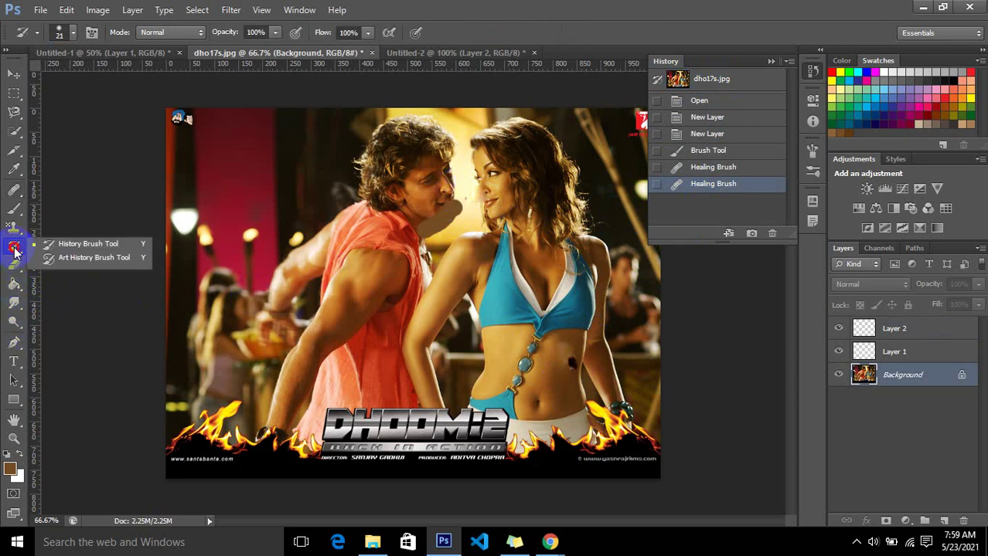
click(71, 244)
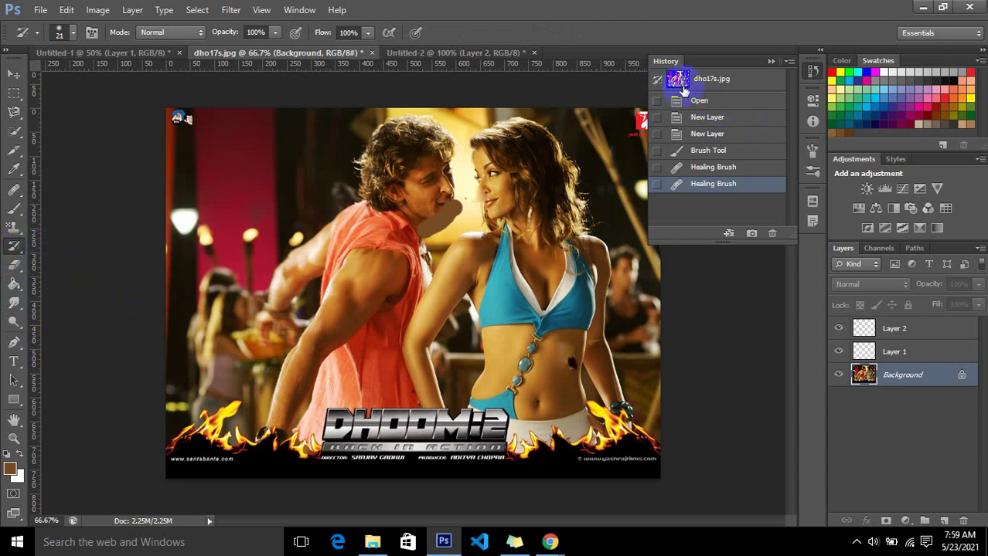
drag(503, 214, 458, 212)
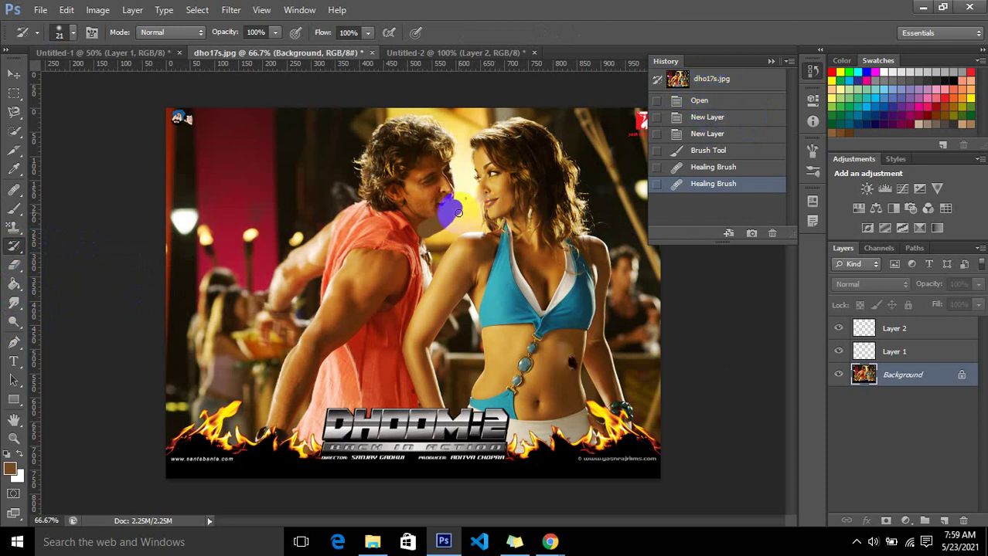
key(ctrl+plus)
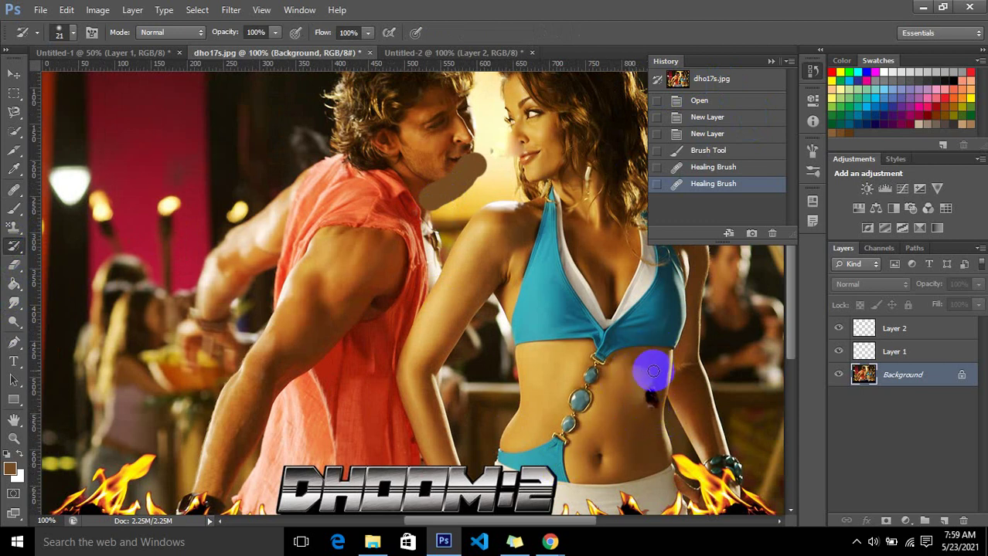
click(623, 371)
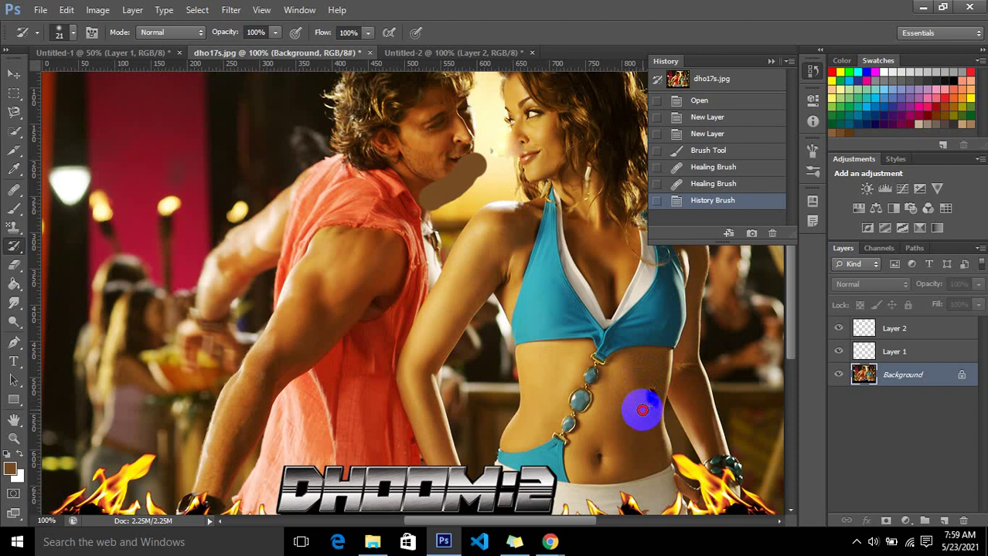
Paint more of the stomach, then the woman's lips, cheek and chin, back to the original.
drag(642, 410, 646, 377)
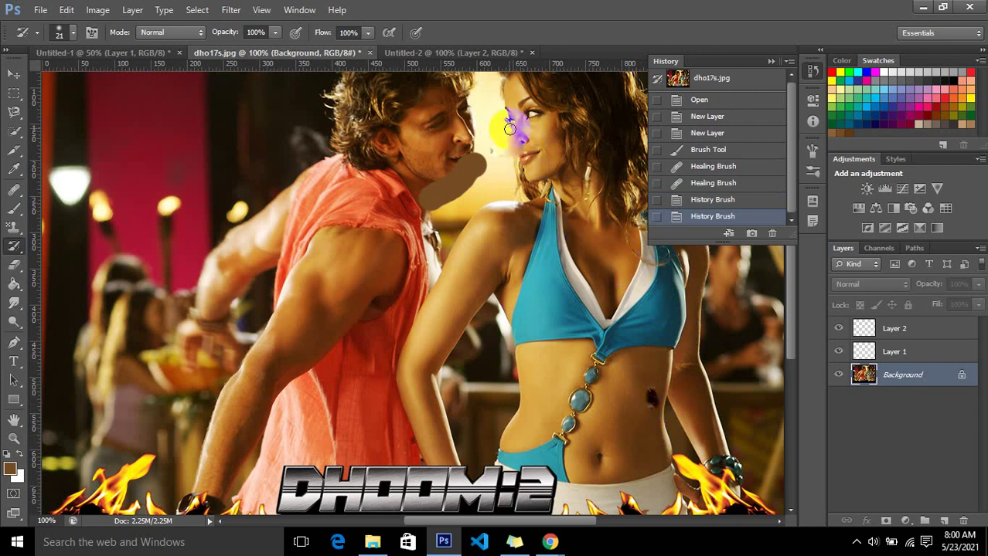
drag(487, 100, 524, 156)
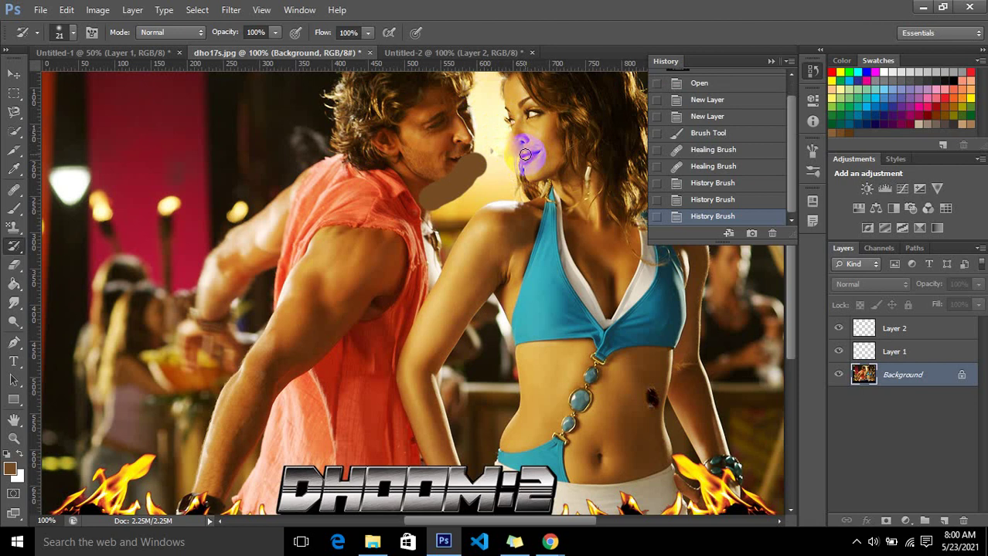
drag(526, 153, 527, 153)
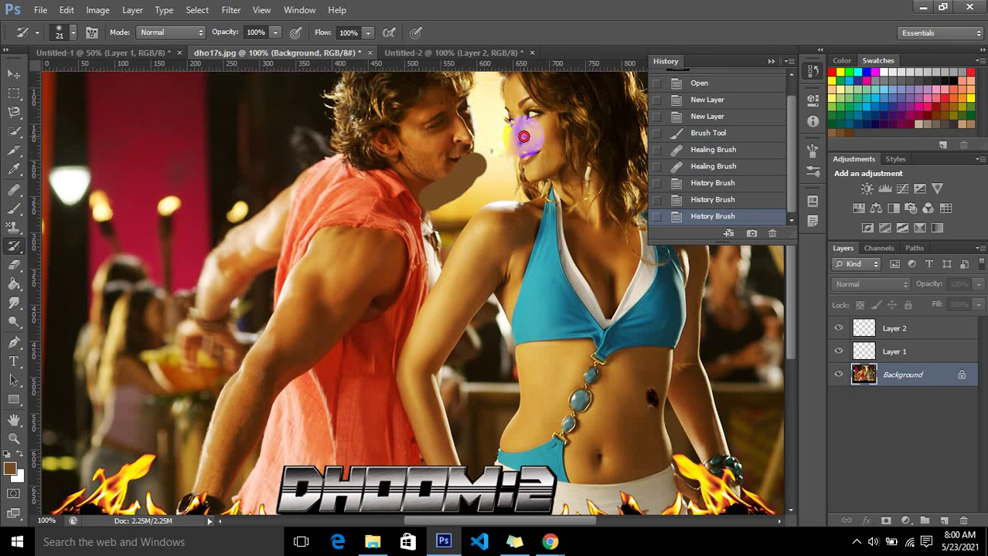
drag(526, 154, 520, 143)
mouse_move(517, 138)
mouse_down()
mouse_move(511, 128)
mouse_move(524, 149)
mouse_up()
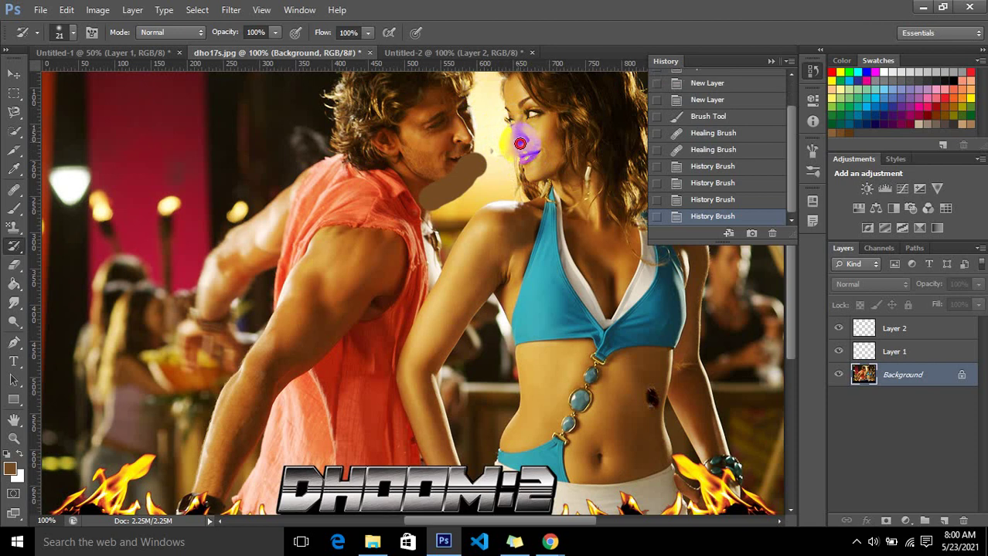
drag(524, 156, 530, 175)
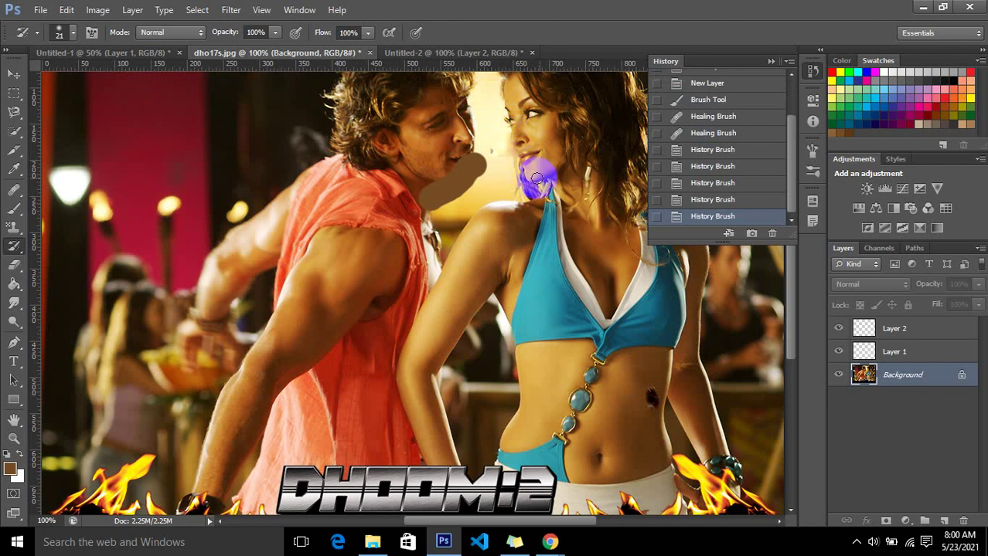
Restore the man's mouth and chin under the grey patch with the History Brush.
mouse_move(515, 224)
mouse_down()
mouse_move(492, 165)
mouse_move(467, 178)
mouse_move(457, 151)
mouse_move(467, 146)
mouse_up()
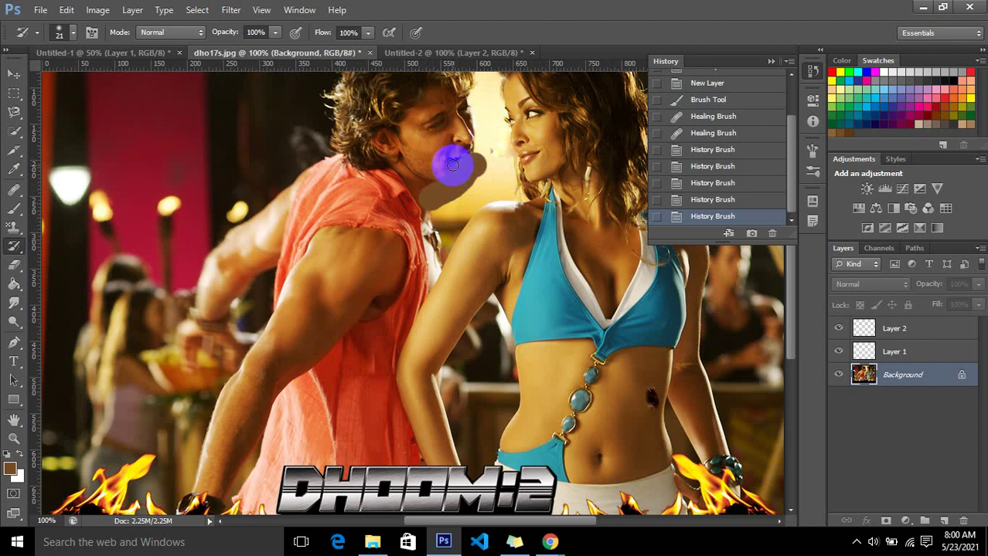
mouse_move(469, 144)
mouse_down()
mouse_move(457, 165)
mouse_move(465, 147)
mouse_up()
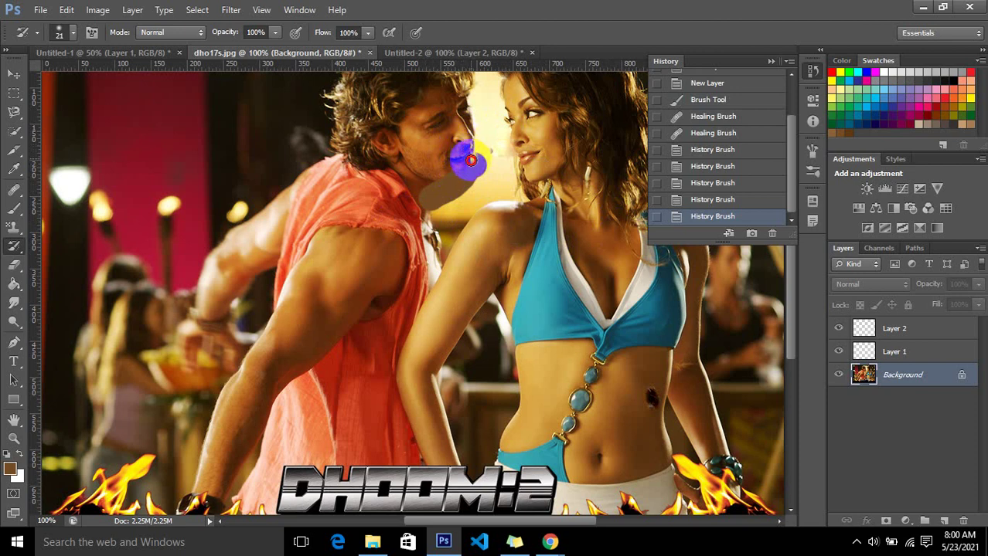
mouse_move(462, 172)
mouse_down()
mouse_move(443, 176)
mouse_move(459, 173)
mouse_move(465, 163)
mouse_move(456, 162)
mouse_move(442, 179)
mouse_up()
click(148, 126)
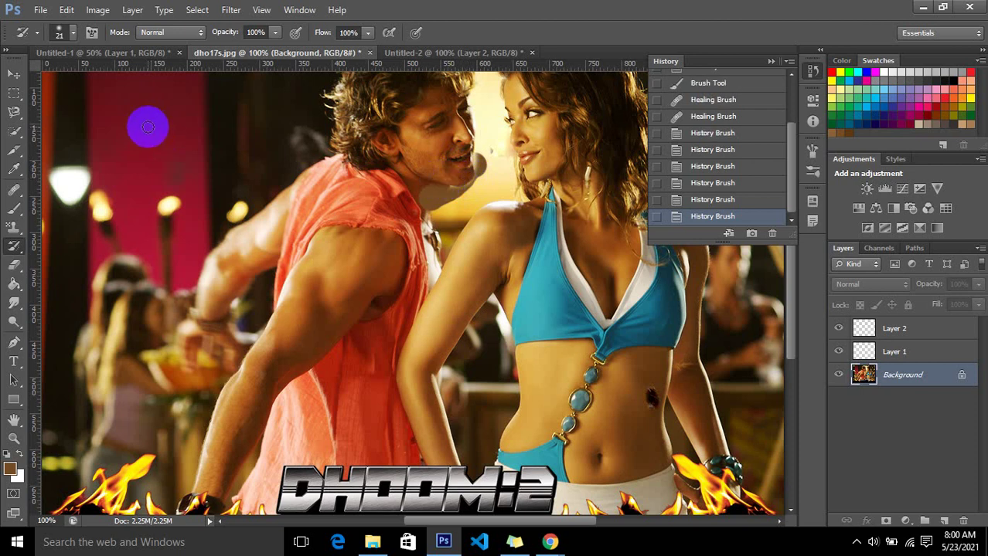
View the original photo, then revert to the state before the mouth restoration.
mouse_move(214, 141)
mouse_down()
mouse_move(451, 234)
mouse_move(409, 195)
mouse_up()
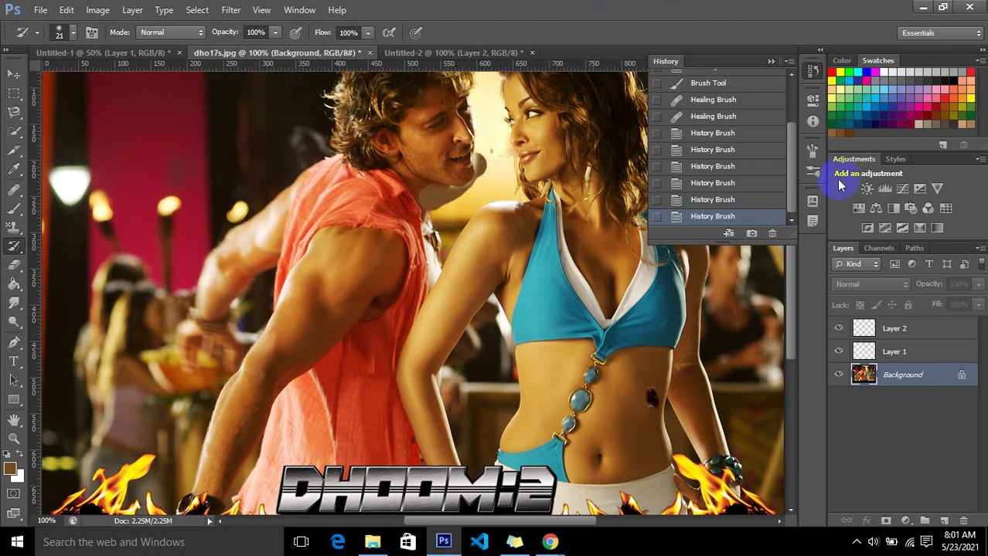
drag(796, 199, 788, 125)
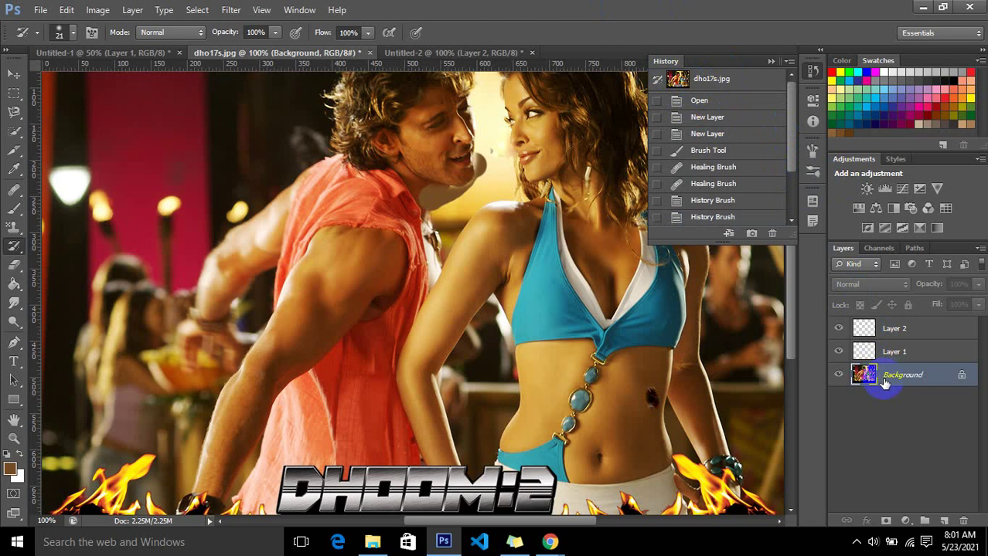
click(659, 82)
mouse_move(391, 124)
mouse_down()
mouse_move(432, 158)
mouse_move(516, 161)
mouse_up()
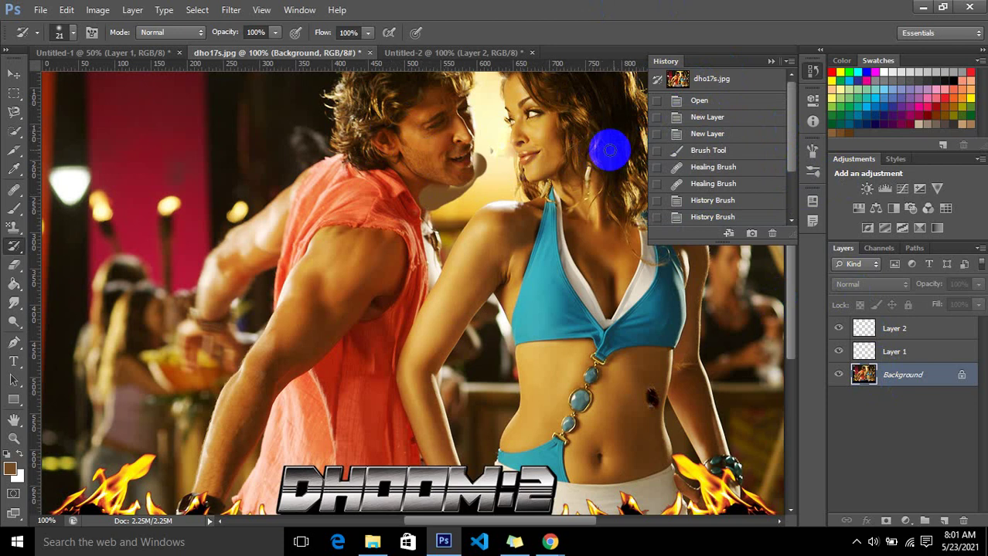
click(710, 83)
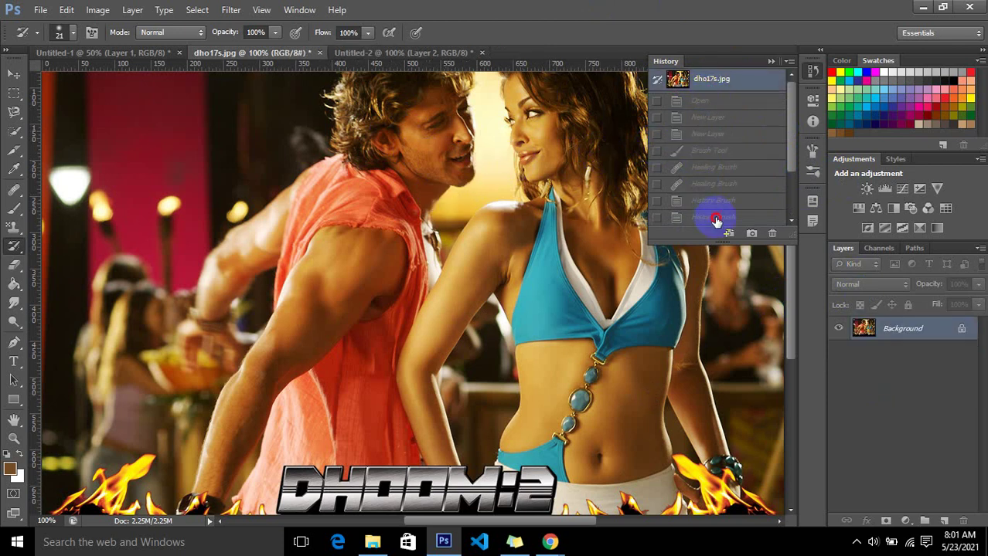
click(716, 218)
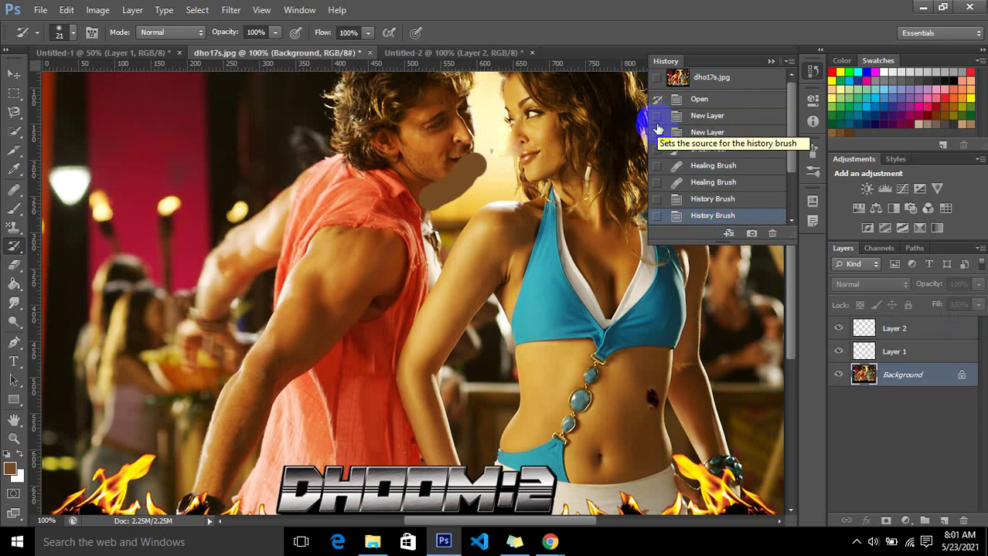
Make the first New Layer state the history source and restore the brown patch's upper-right edge.
click(657, 120)
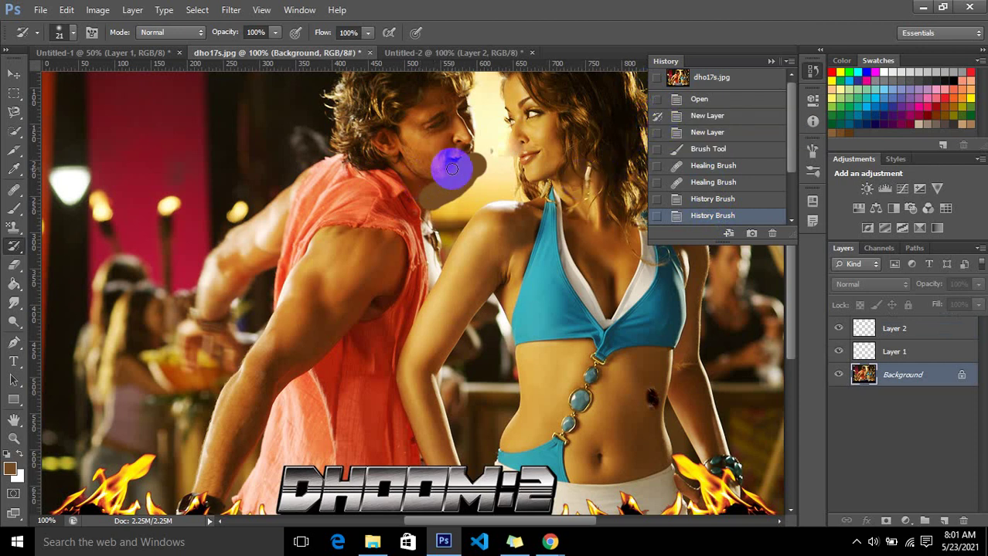
drag(452, 166, 488, 166)
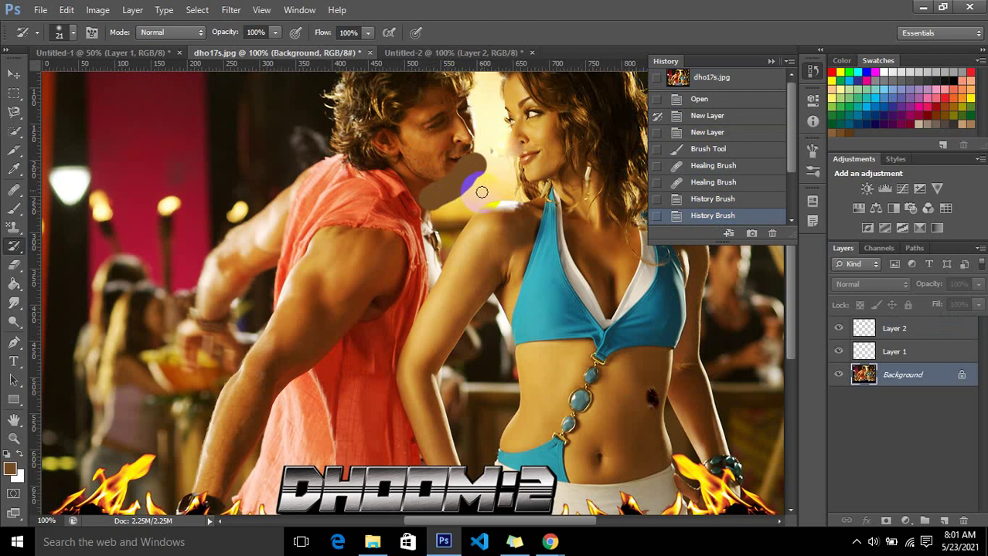
drag(346, 227, 372, 223)
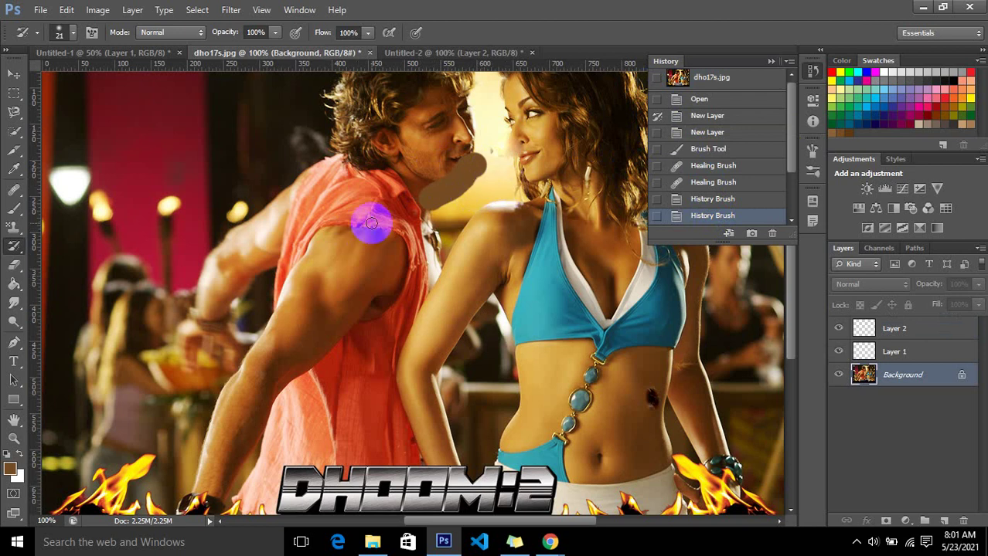
right_click(13, 246)
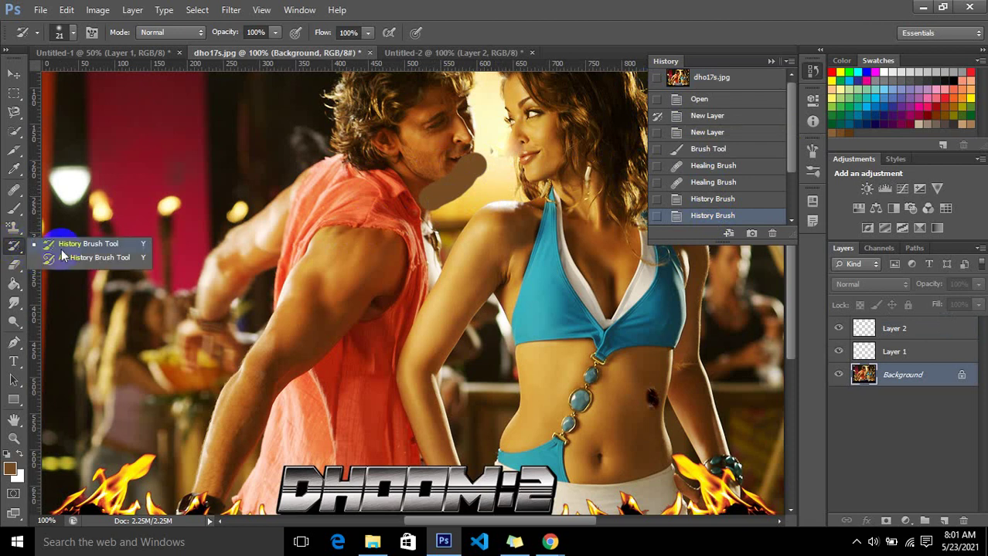
drag(257, 299, 295, 315)
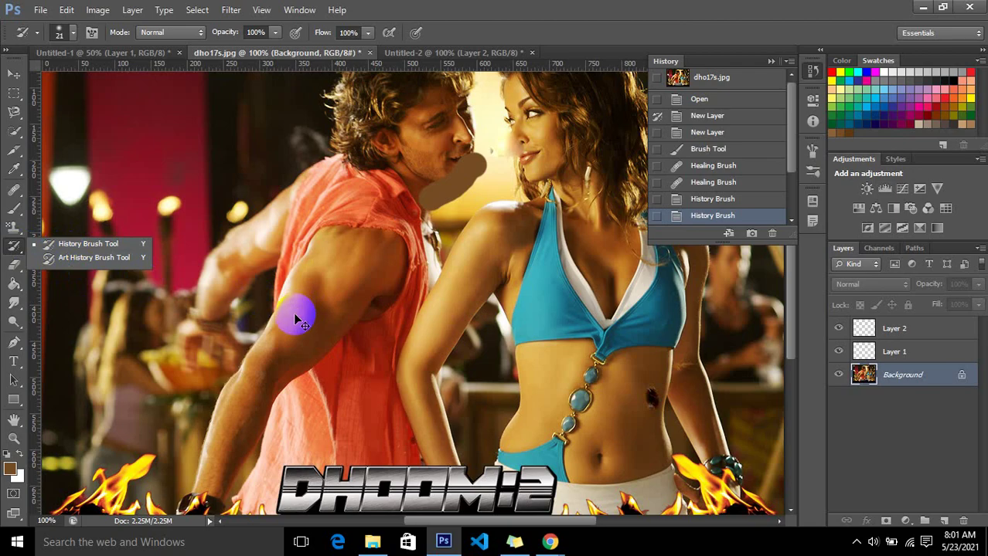